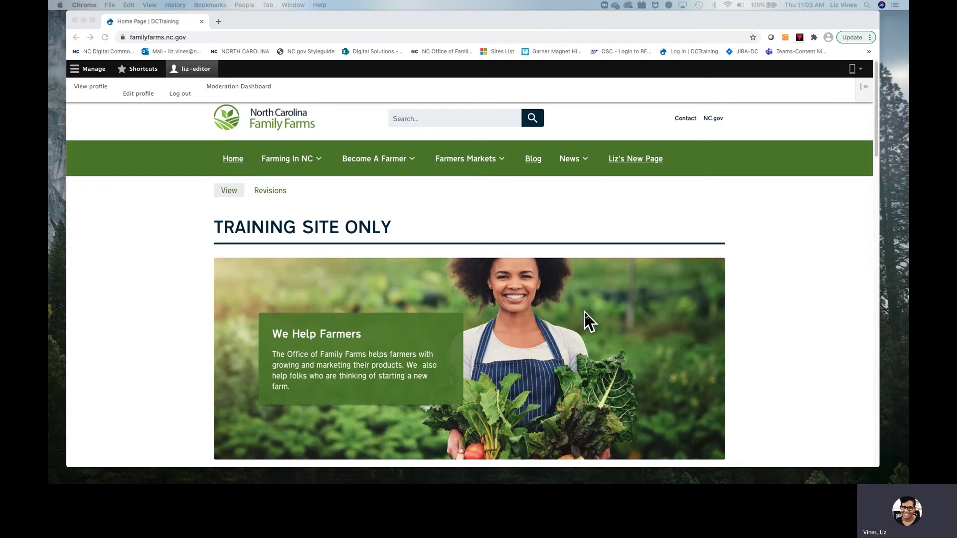
Step: Open the Content overview from the Manage admin tray, listing pages and their publishing status
left_click(342, 128)
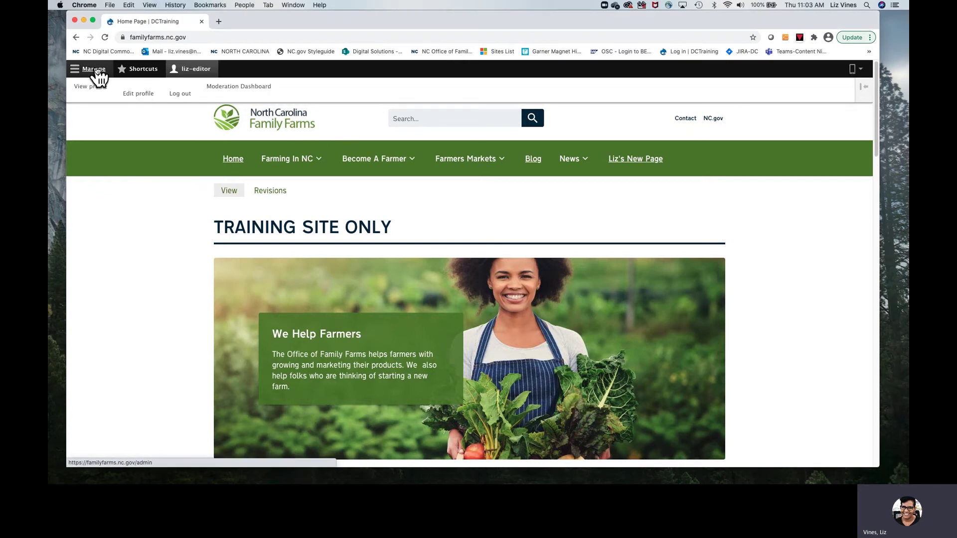
left_click(97, 70)
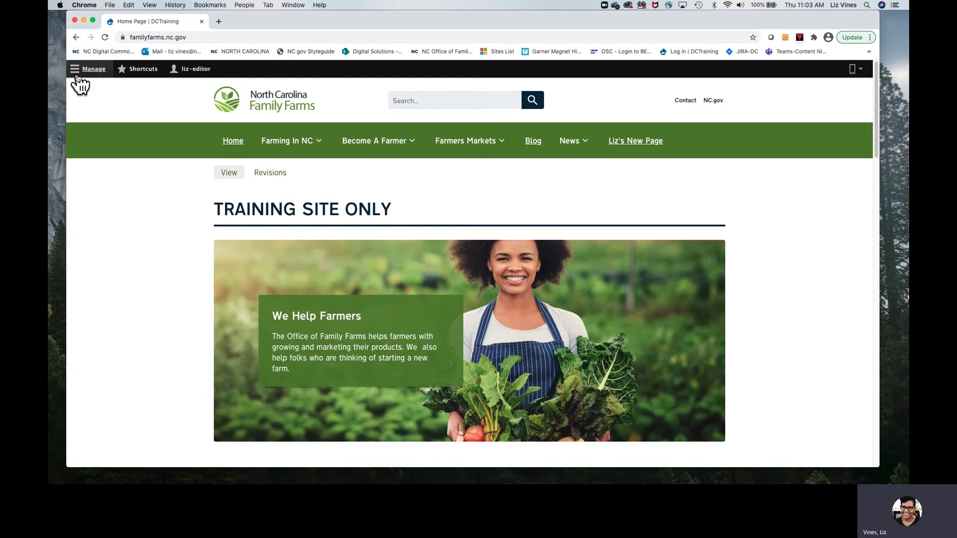
left_click(93, 71)
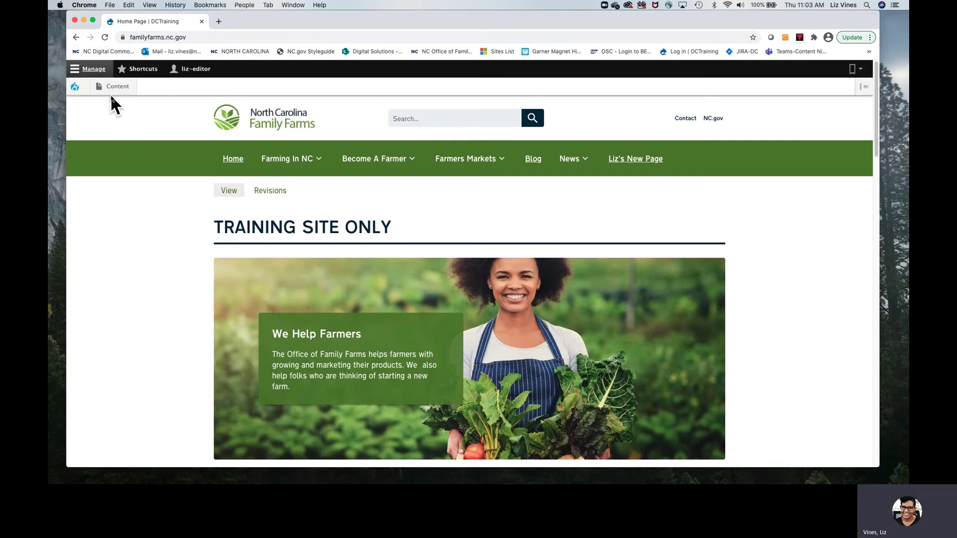
mouse_move(114, 92)
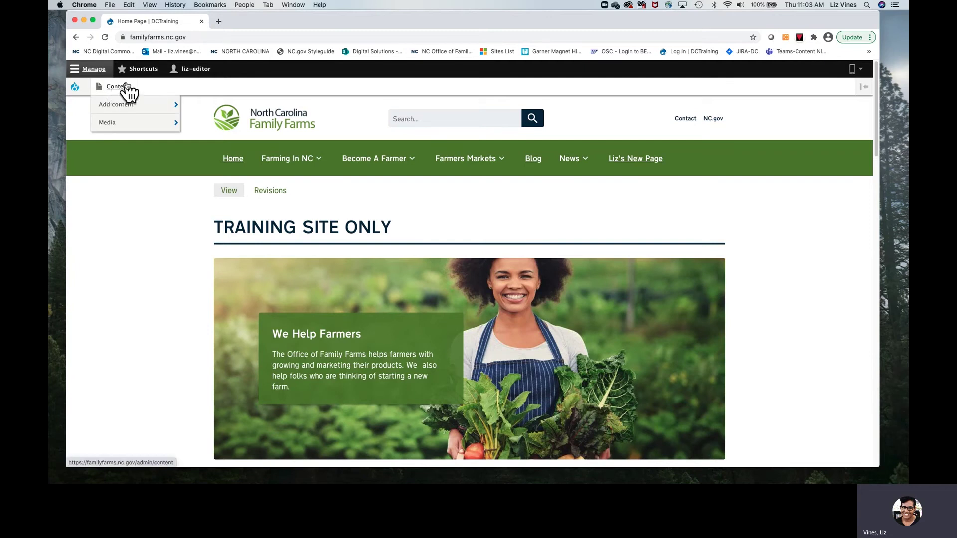
left_click(116, 90)
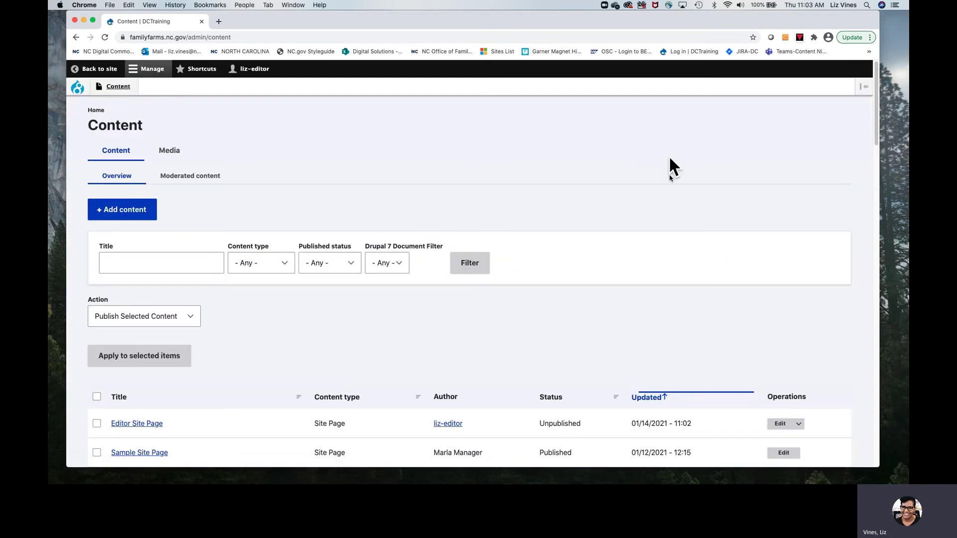
scroll(668, 154, "down", 1)
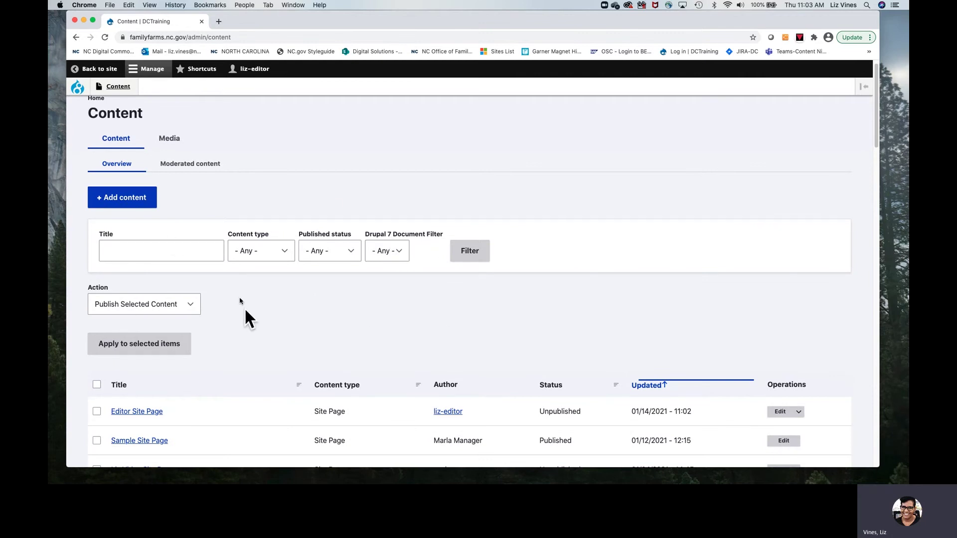
Step: Filter the content list by the Site Page content type, leaving published status at Any
left_click(120, 247)
scroll(445, 377, "down", 15)
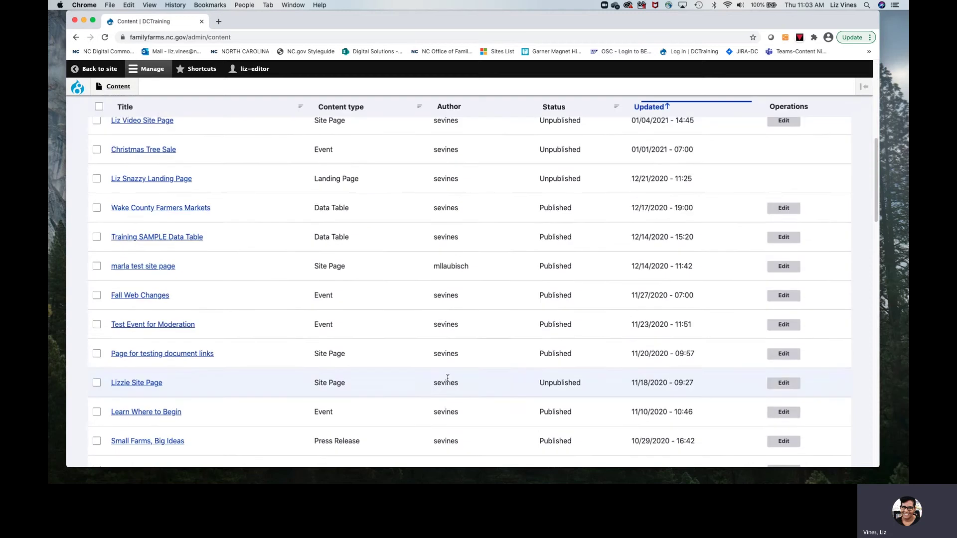
scroll(448, 378, "up", 15)
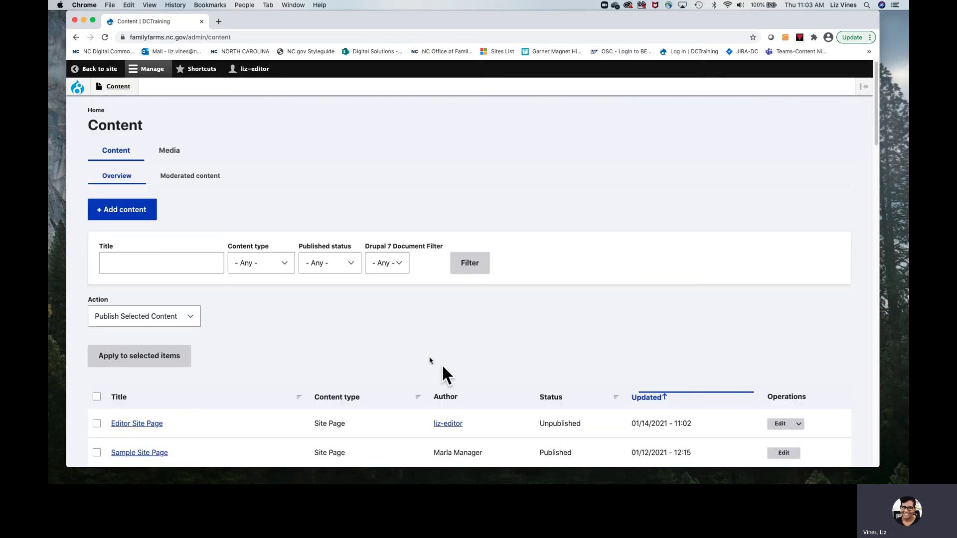
left_click(129, 267)
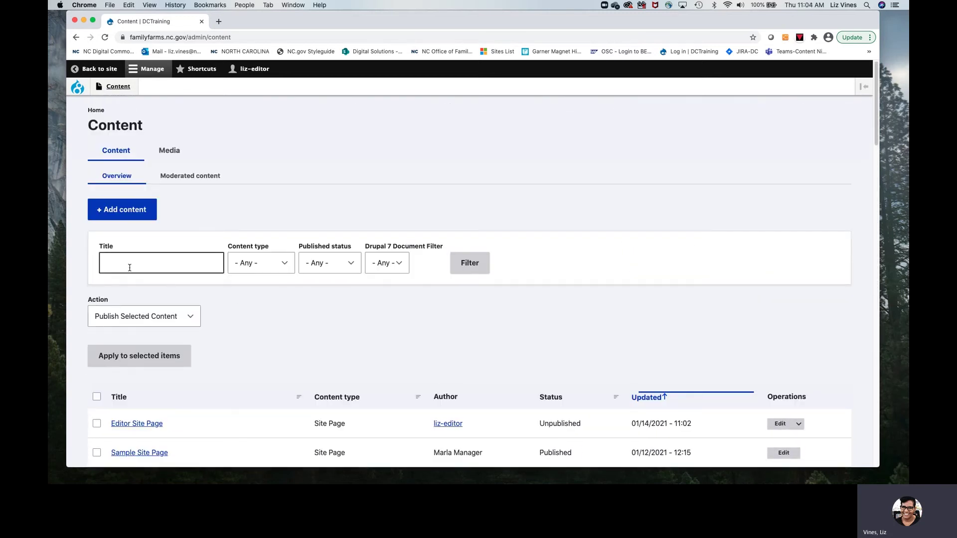
left_click(282, 261)
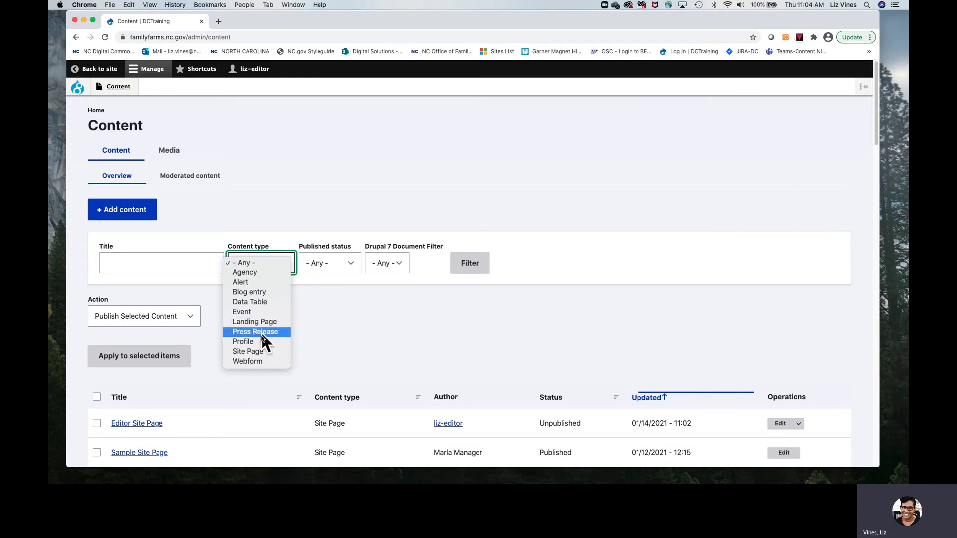
left_click(263, 350)
left_click(477, 262)
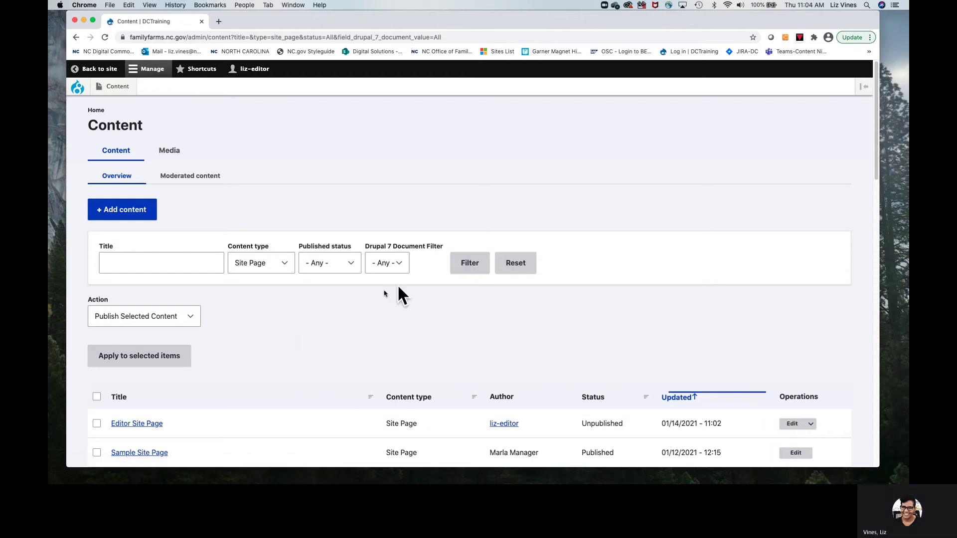
left_click(348, 265)
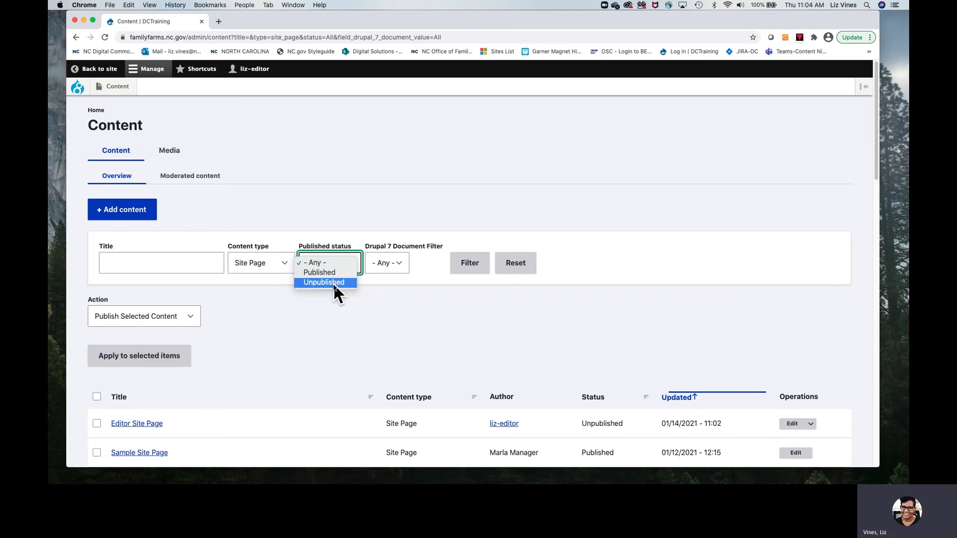
Step: Filter by Unpublished status and review the six unpublished Site Pages, Editor Site Page to Right Rail Test
left_click(332, 282)
left_click(469, 264)
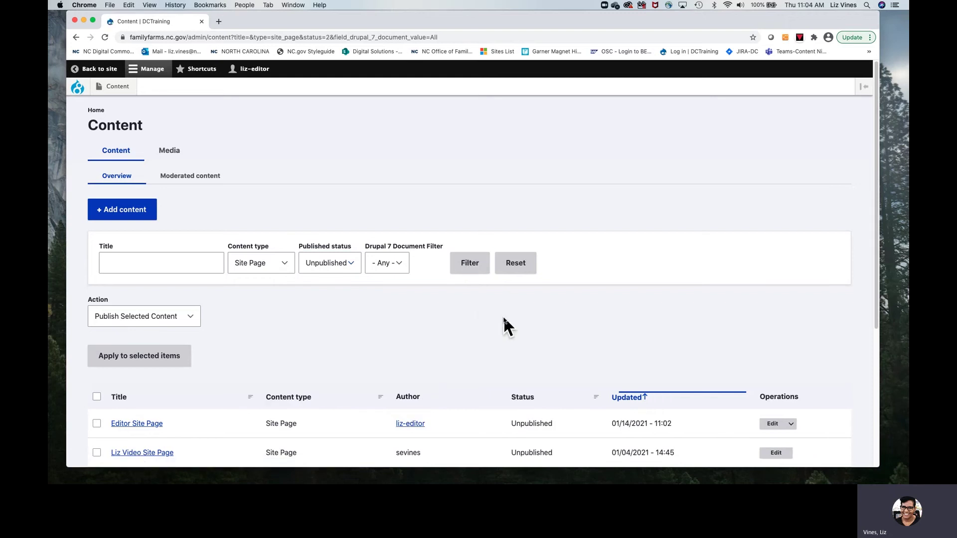
scroll(502, 314, "down", 3)
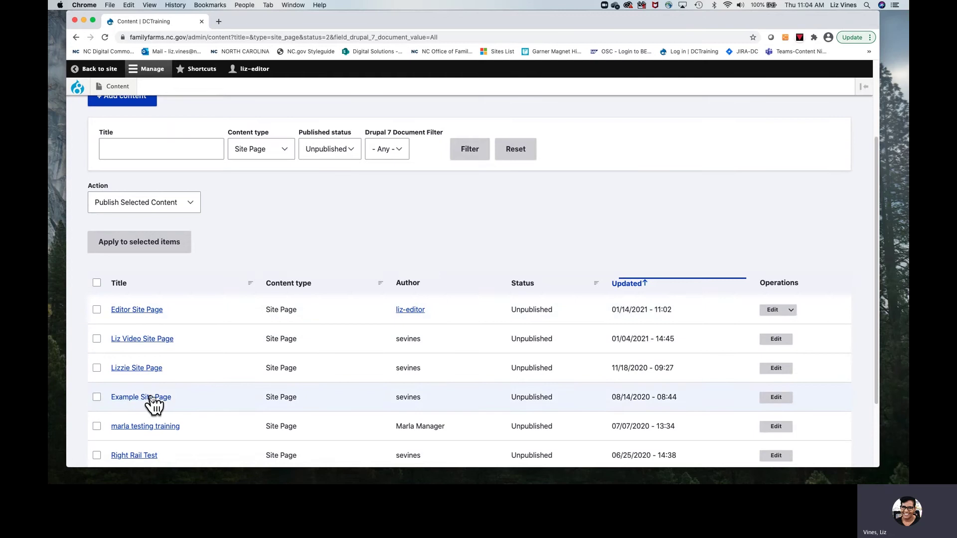
scroll(155, 403, "down", 3)
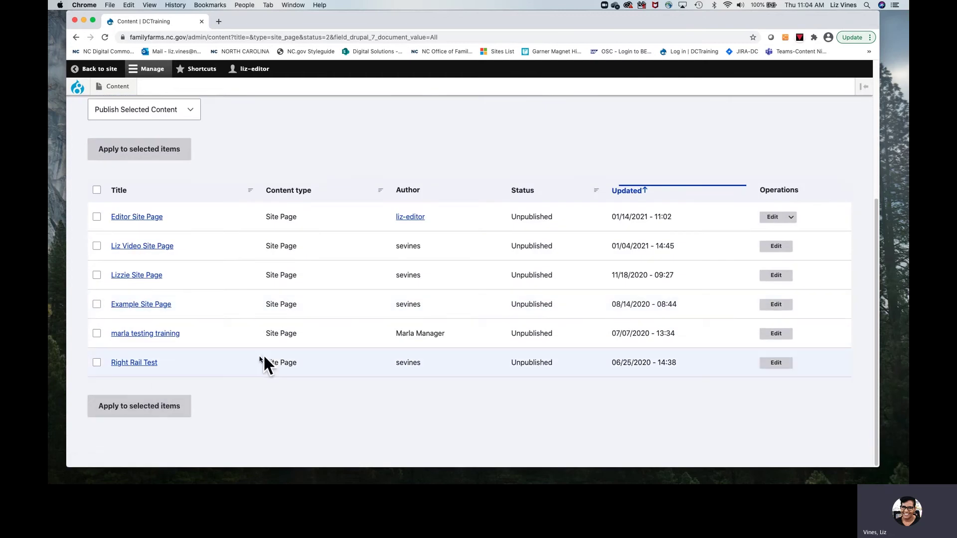
scroll(217, 364, "up", 3)
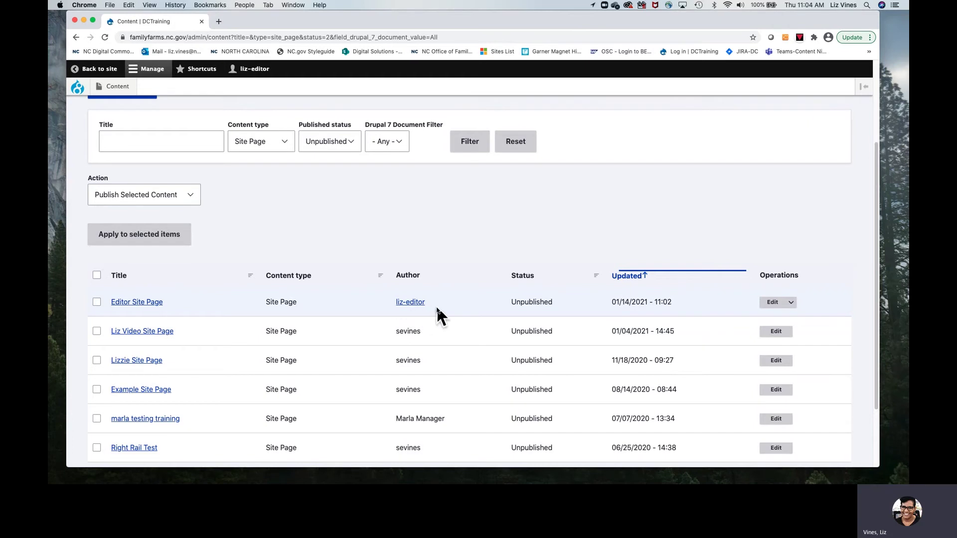
Step: Open the Moderation Dashboard from the editor's account menu, showing five content drafts and recent updates
left_click(255, 70)
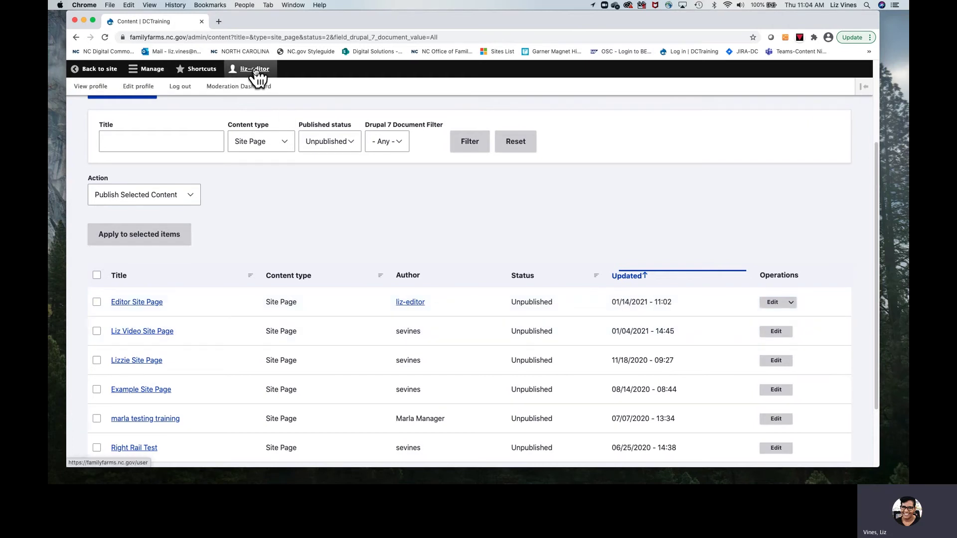
left_click(245, 88)
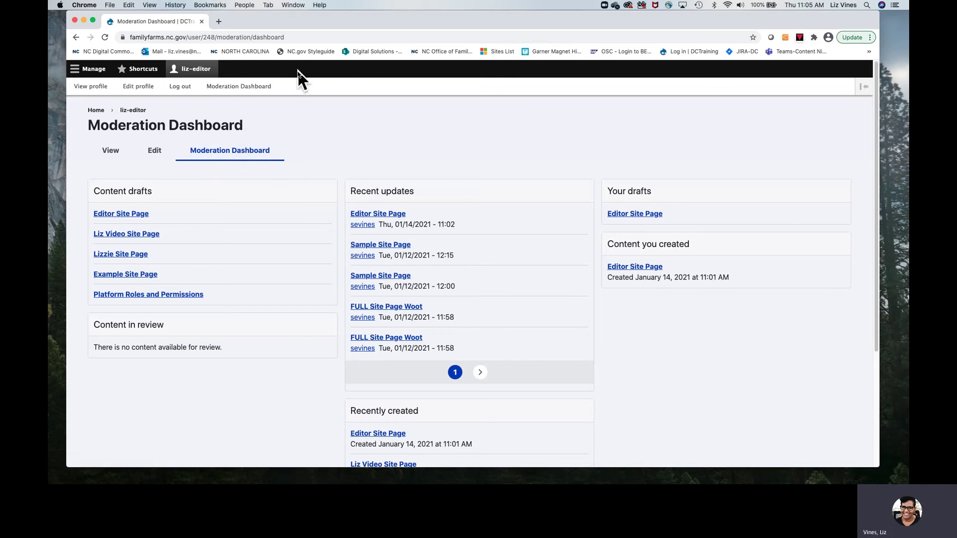
left_click(196, 69)
left_click(197, 70)
left_click(238, 88)
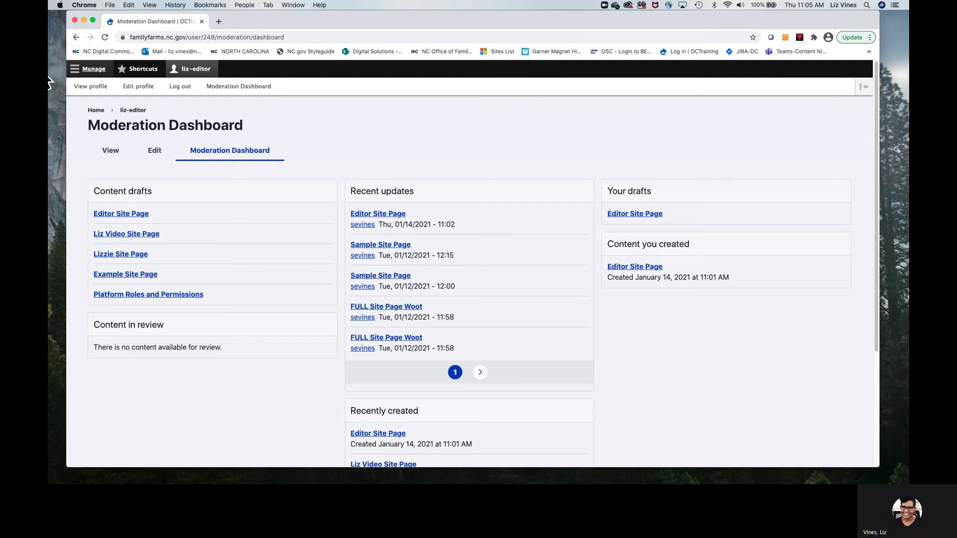
left_click(94, 71)
Step: Open the draft Editor Site Page from the Content list
left_click(116, 86)
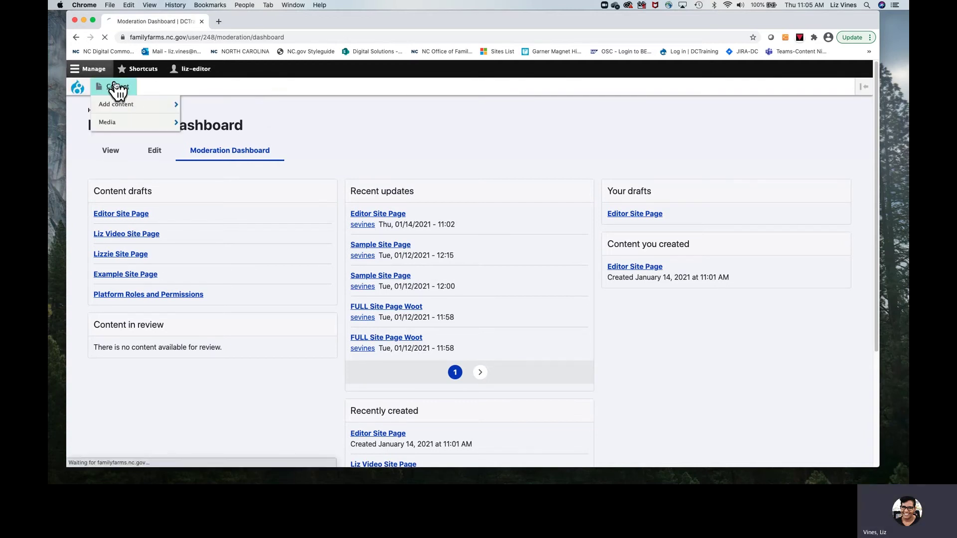
scroll(232, 352, "down", 3)
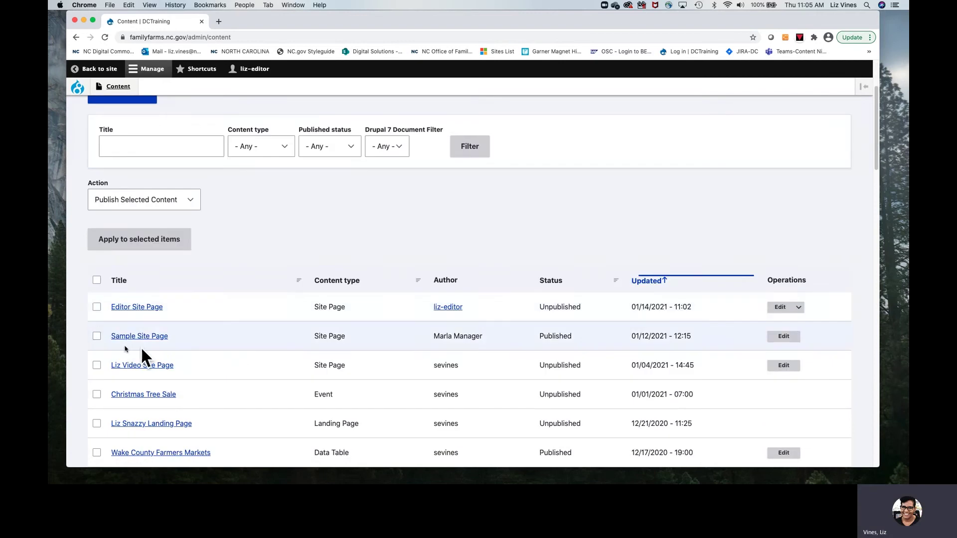
left_click(138, 308)
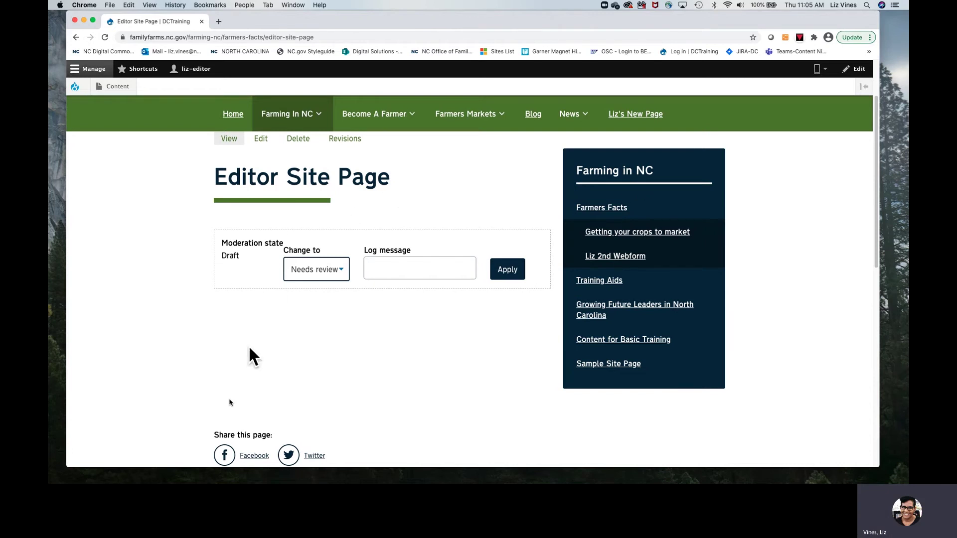
Step: Open the Edit form of the Editor Site Page
scroll(381, 425, "up", 3)
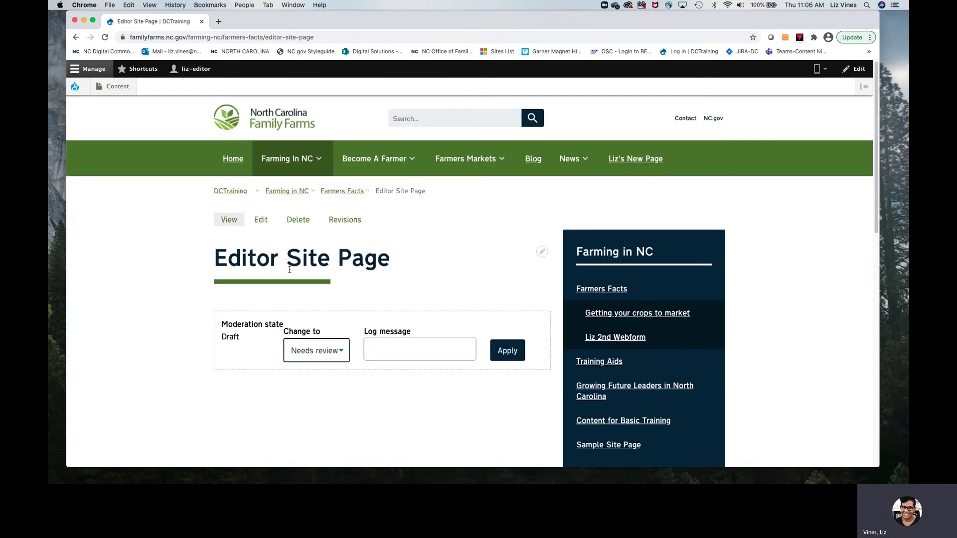
left_click(263, 219)
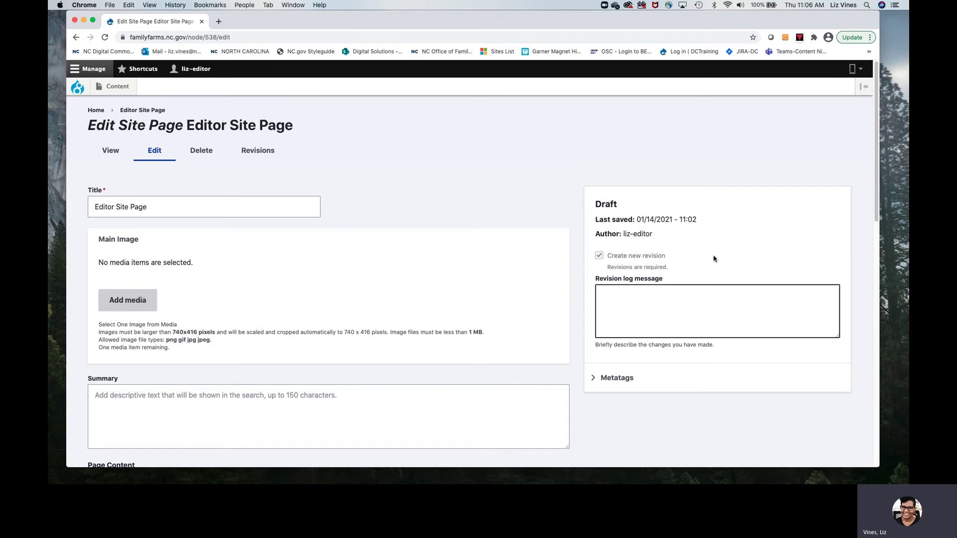
left_click(635, 311)
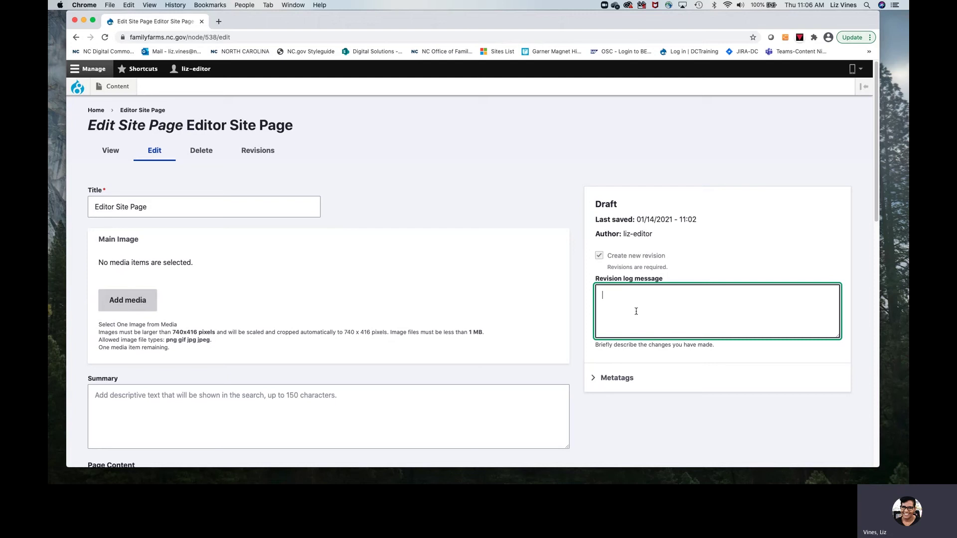
left_click(393, 200)
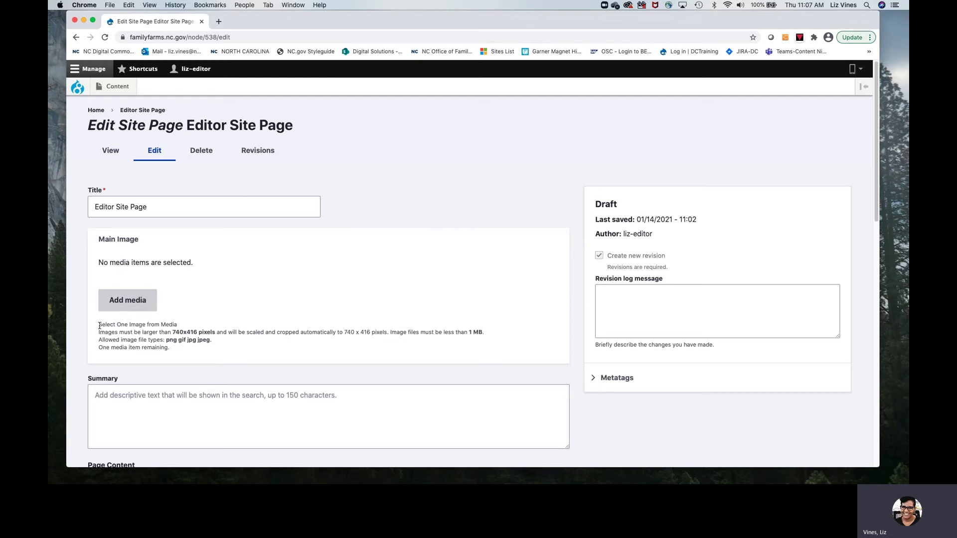
Step: Open the Add or select media dialog for the Main Image field
left_click_drag(100, 324, 168, 350)
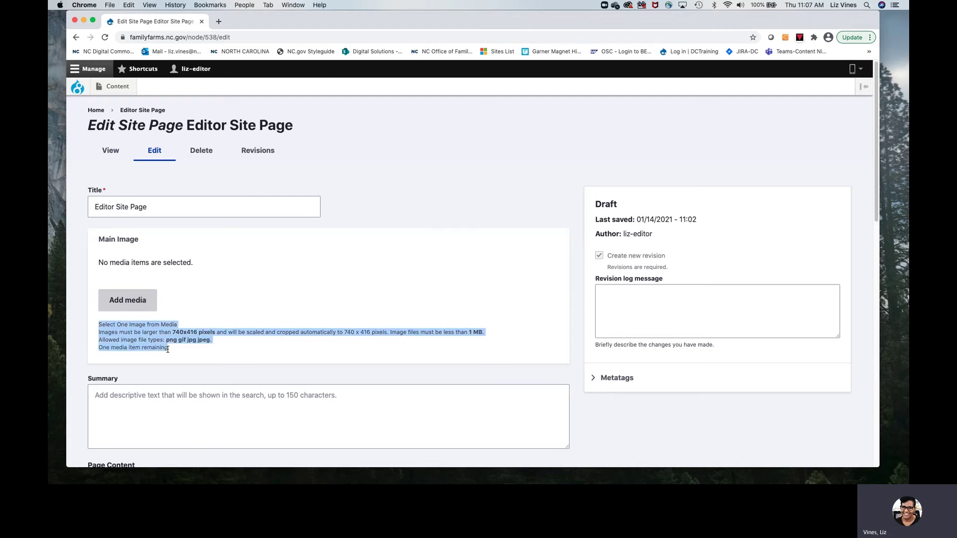
left_click(285, 348)
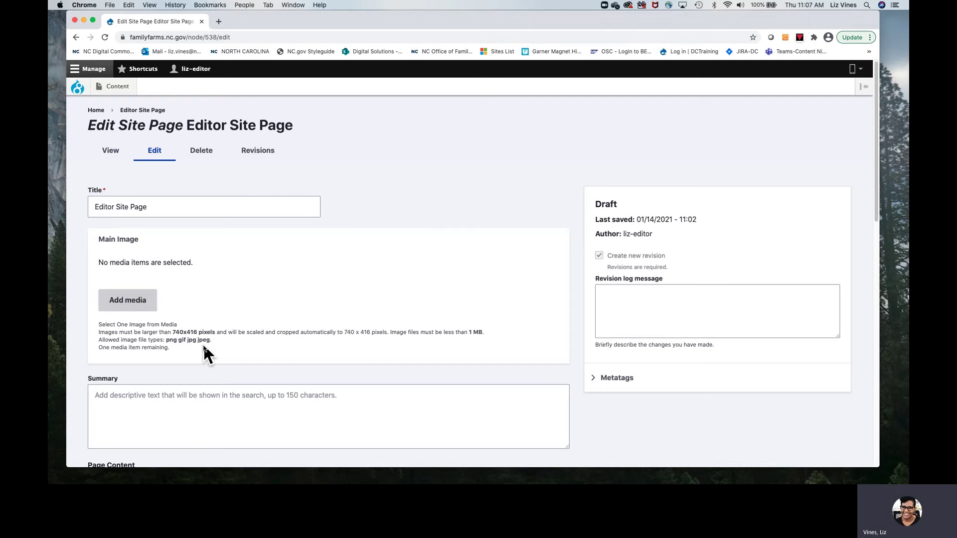
left_click(130, 306)
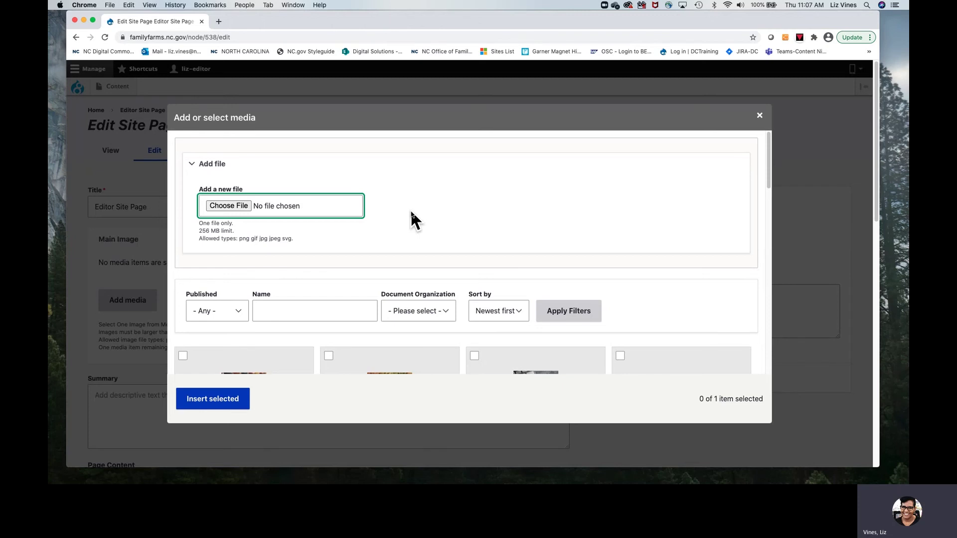
Step: Upload Farmer Jars.jpg from the computer as a new media file
left_click(220, 206)
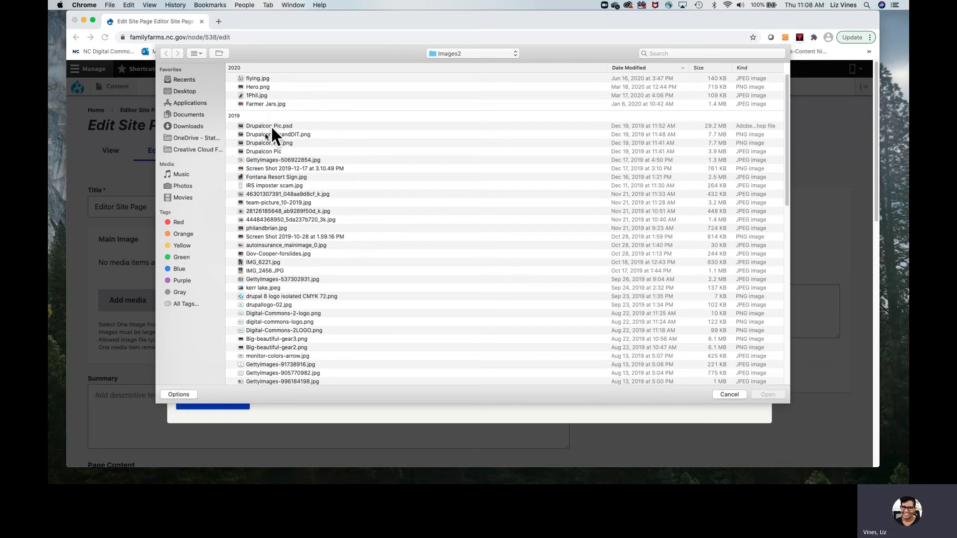
double_click(267, 103)
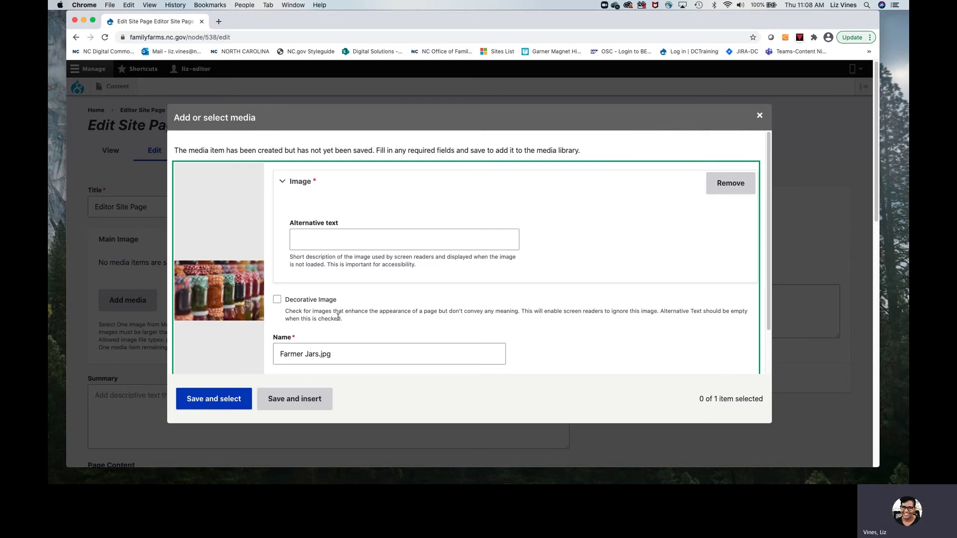
Step: Place the cursor in the Alternative text field of the uploaded Farmer Jars.jpg
left_click(308, 242)
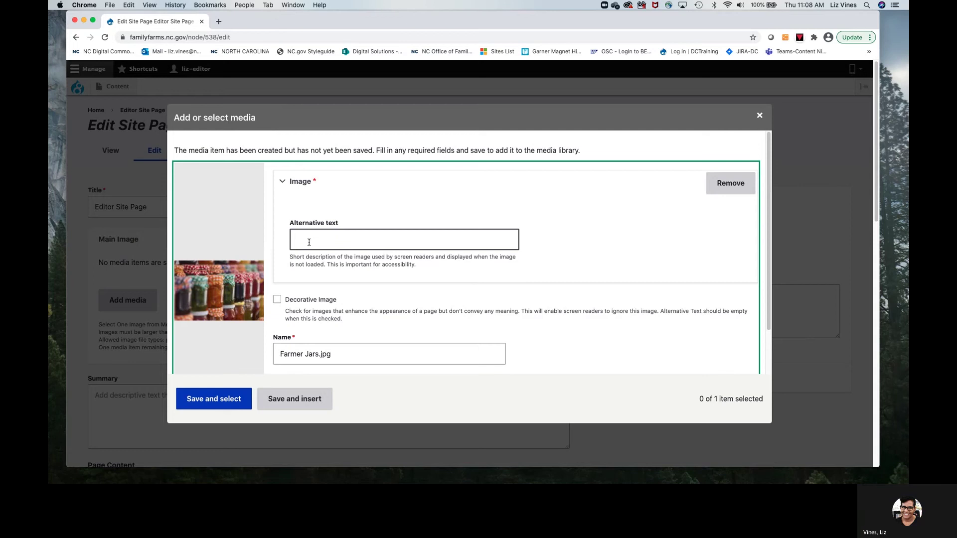
Step: Set the alternative text to describe brightly colored jars of preserves lining farmers market shelves
left_click(309, 243)
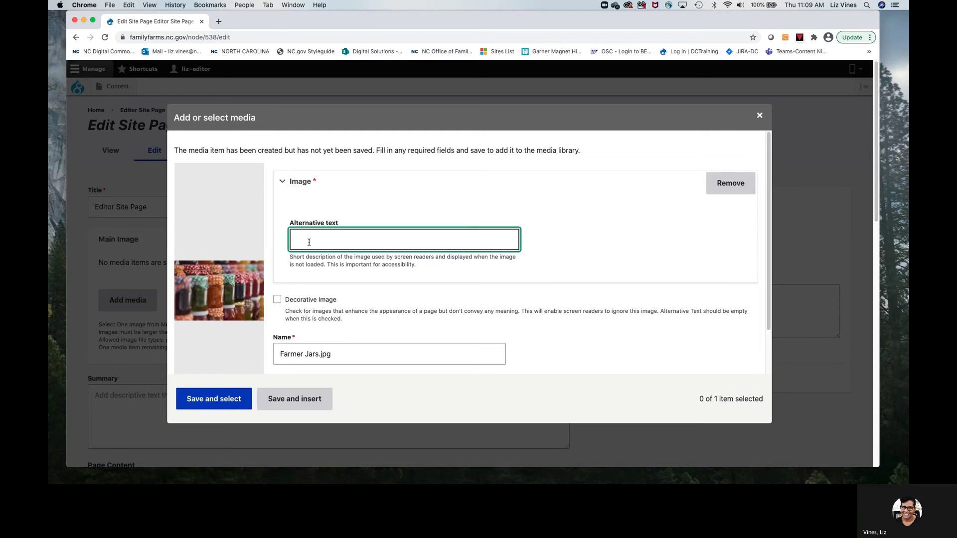
type("Brightly colored jars filled with preserves line shelves at a Farmers Market")
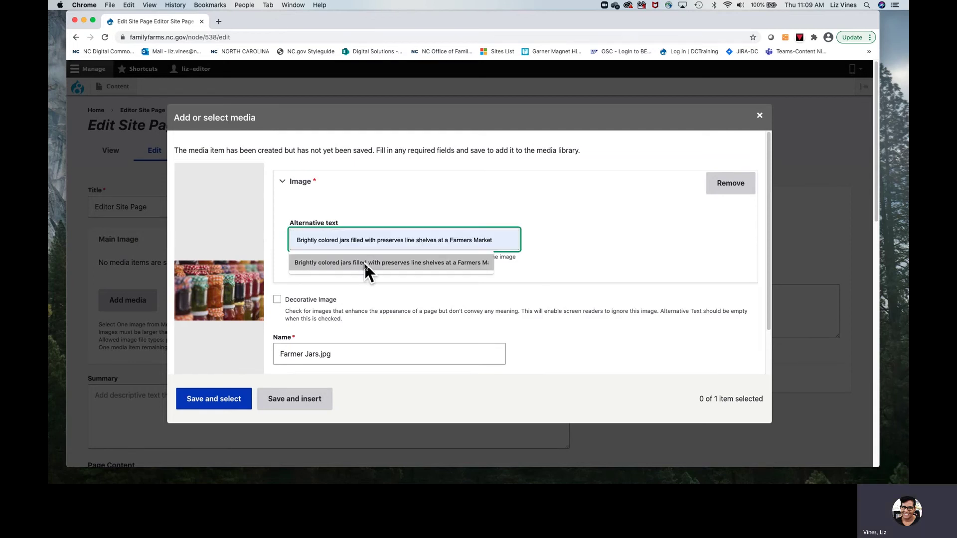
left_click(363, 263)
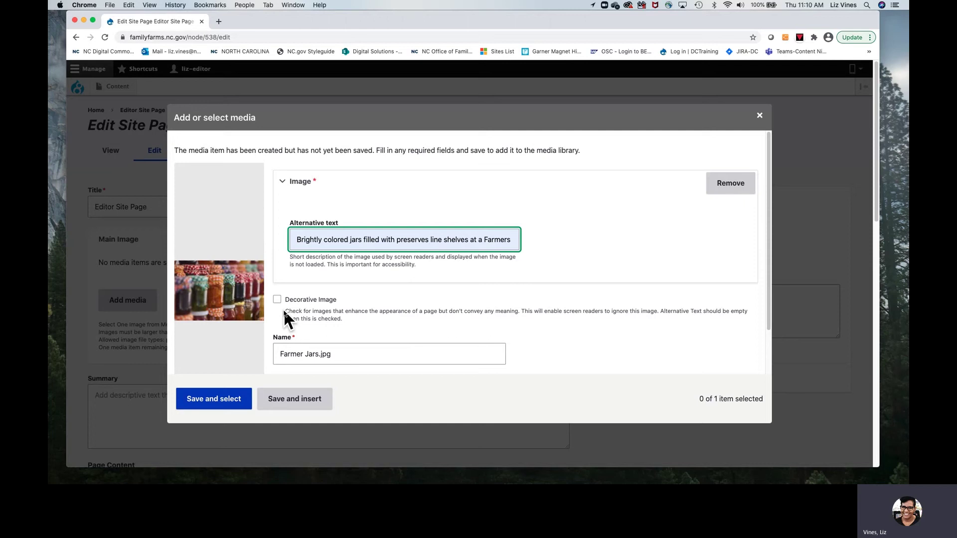
Step: Mark Farmer Jars.jpg as a decorative image and save it into the Main Image field
left_click(277, 299)
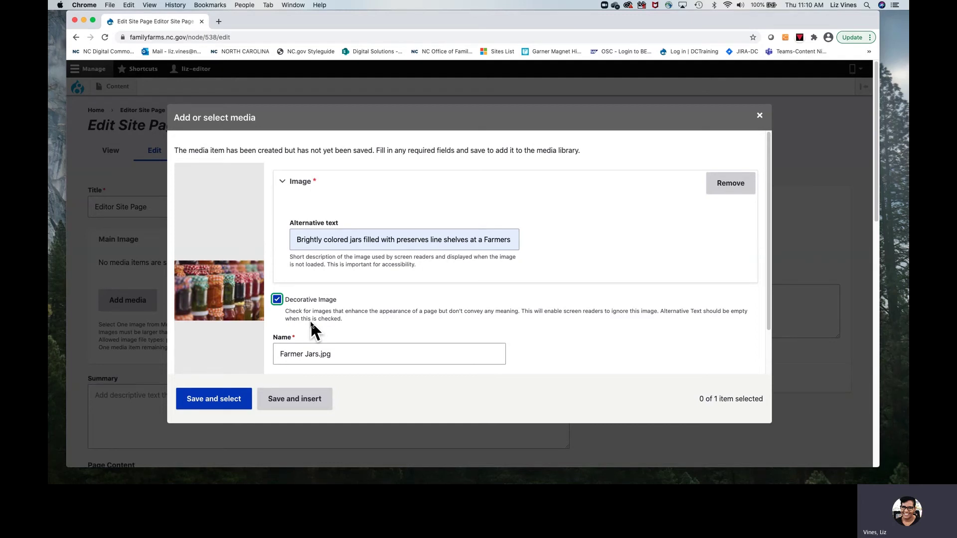
scroll(548, 314, "down", 5)
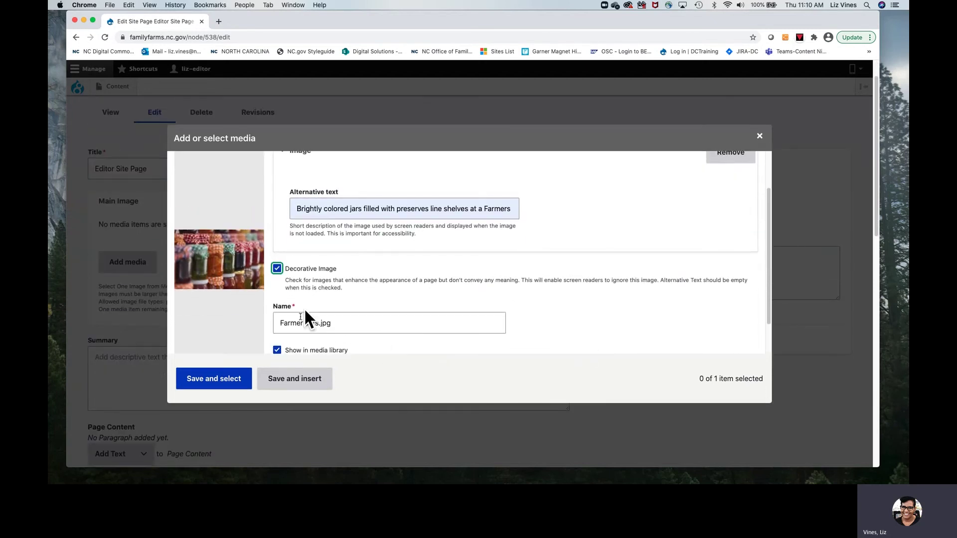
scroll(488, 319, "down", 3)
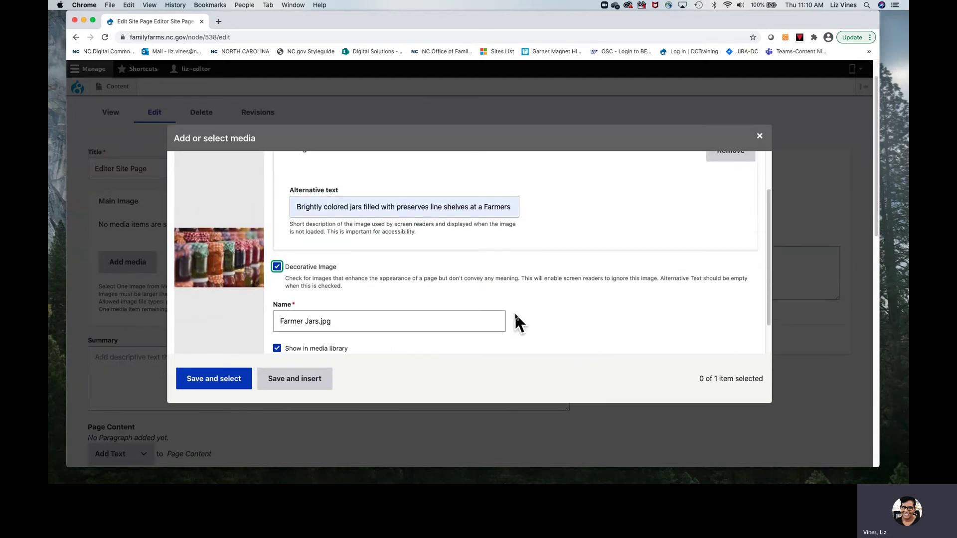
scroll(515, 315, "down", 2)
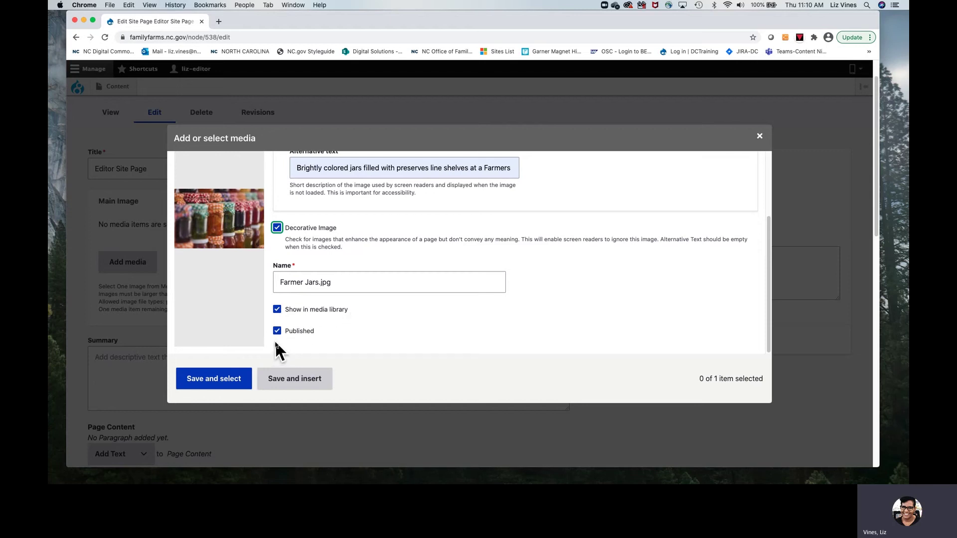
left_click(324, 389)
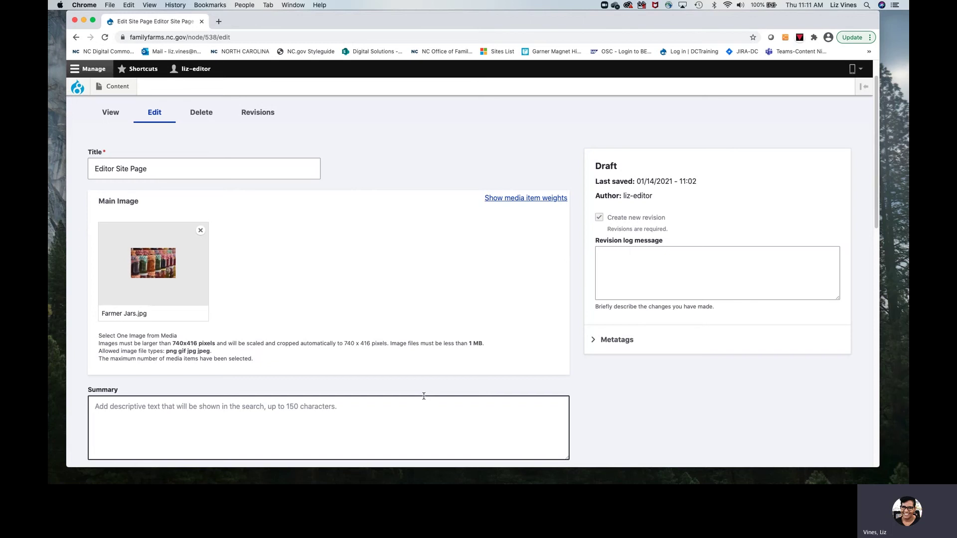
Step: Remove Farmer Jars.jpg from the Main Image and reopen the media library
left_click(201, 233)
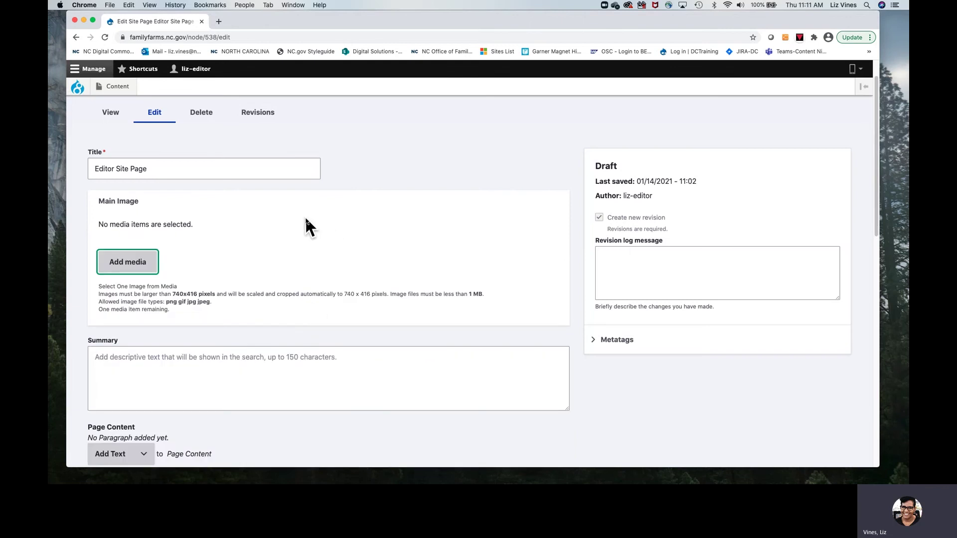
left_click(138, 267)
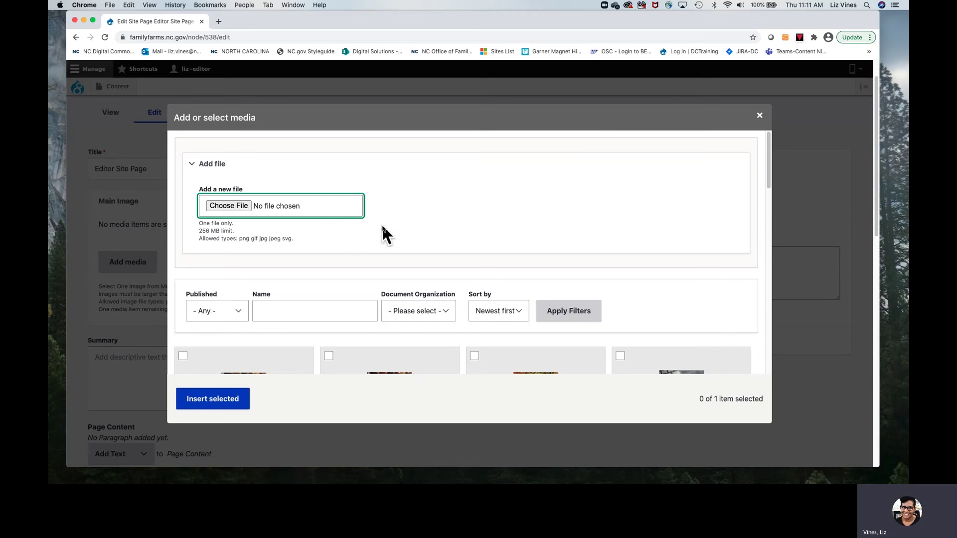
Step: Filter the media library by the name 'farmers', keeping publication status at Any
scroll(382, 230, "down", 2)
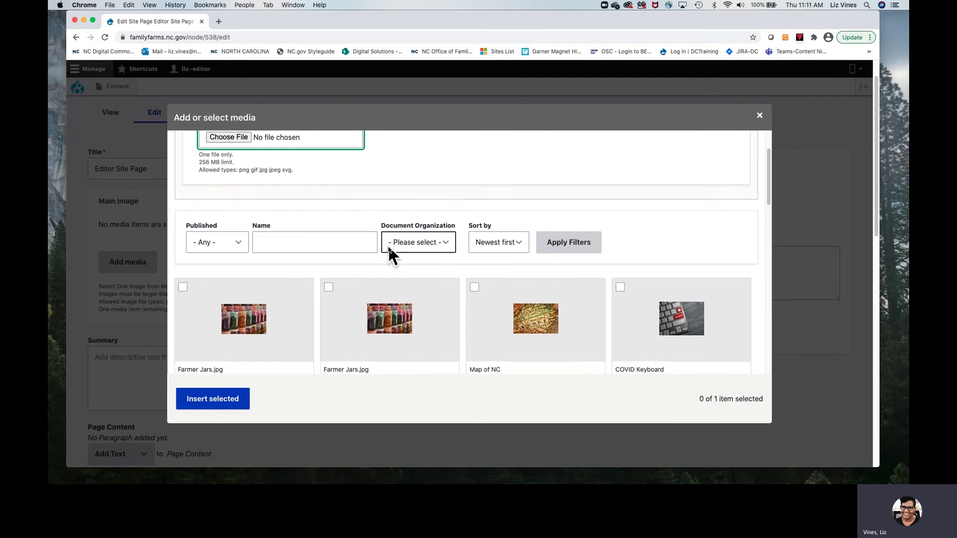
scroll(388, 244, "down", 1)
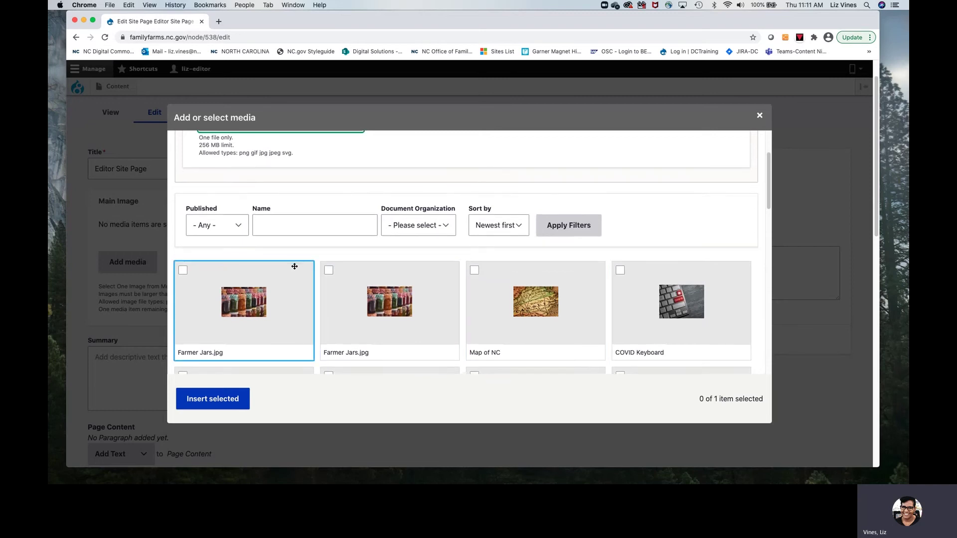
scroll(295, 264, "down", 2)
left_click(233, 206)
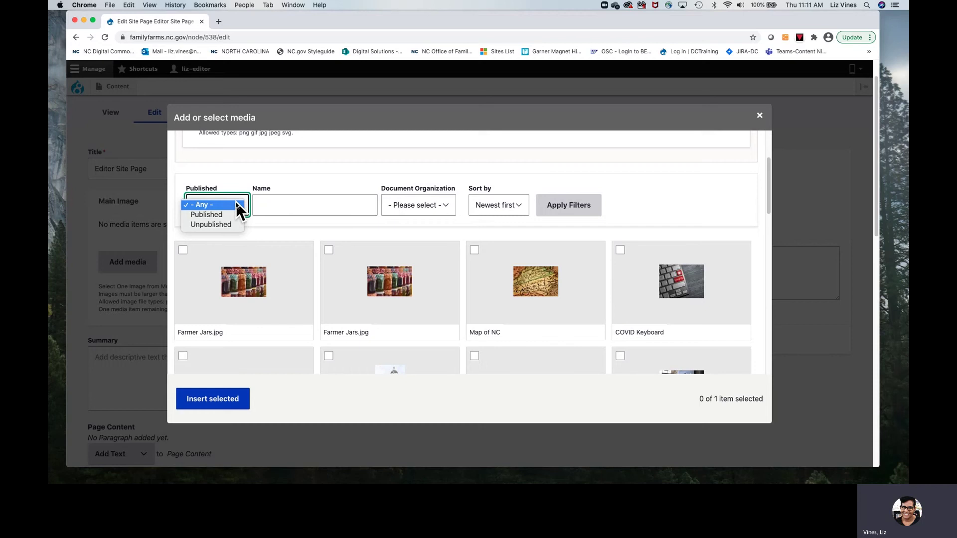
left_click(235, 204)
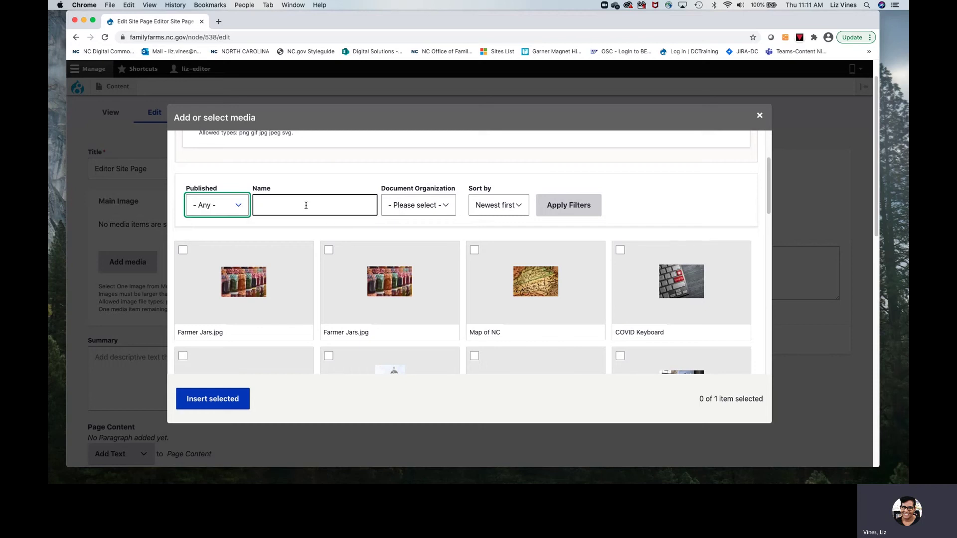
left_click(306, 205)
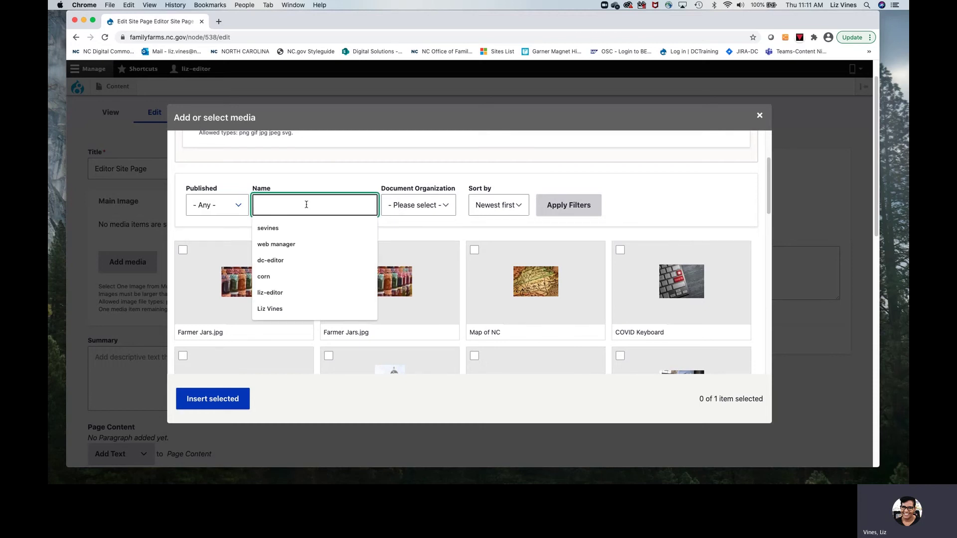
type("farm")
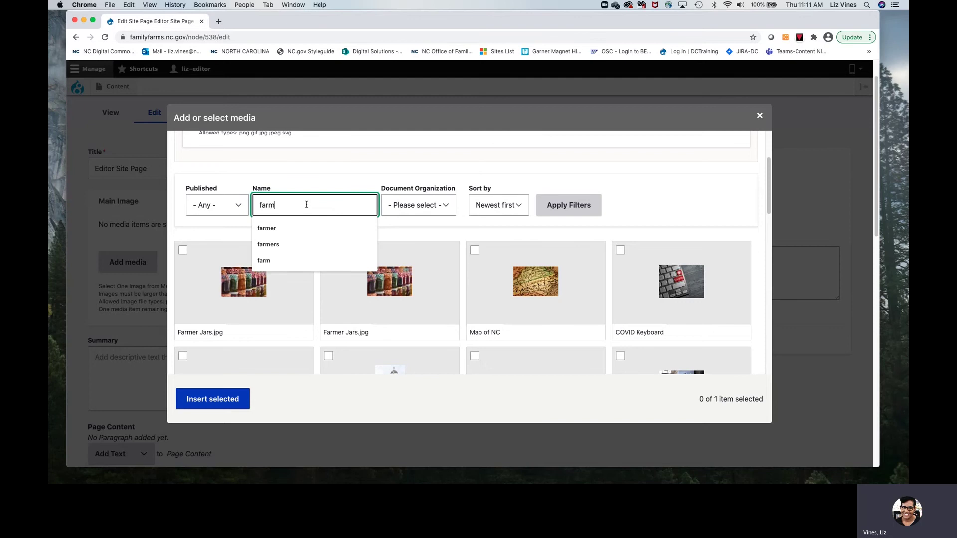
type("ers")
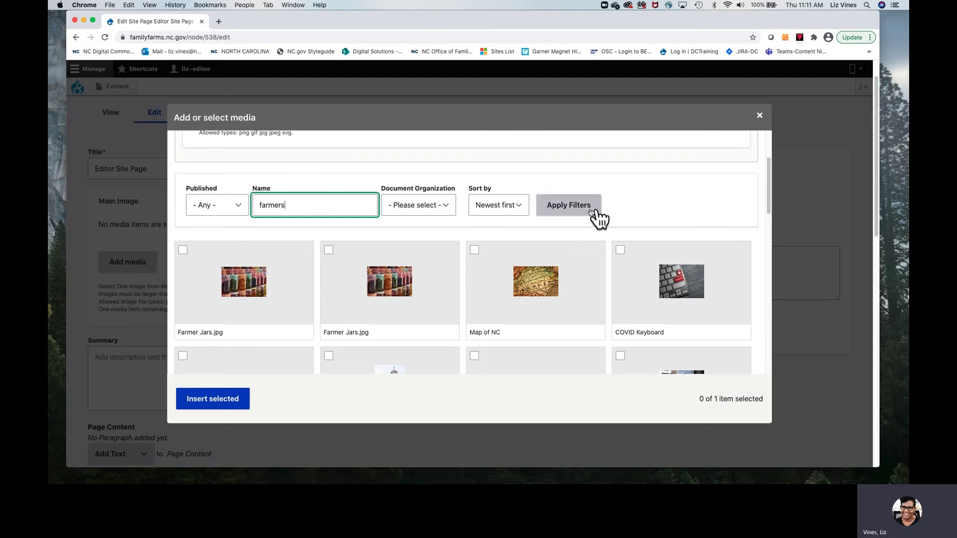
left_click(585, 209)
Step: Clear the 'farmers' name filter so all media items show again
scroll(416, 302, "down", 2)
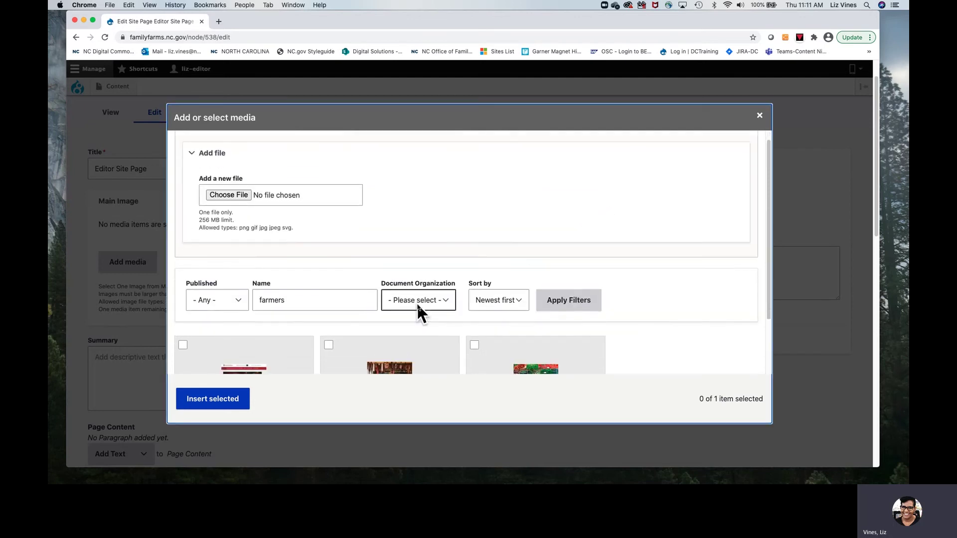
scroll(624, 298, "down", 2)
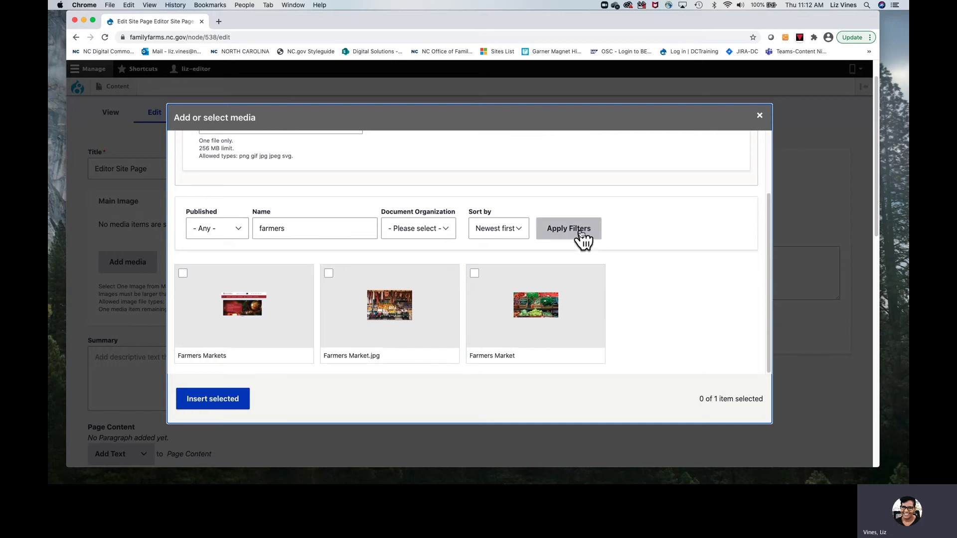
left_click(307, 224)
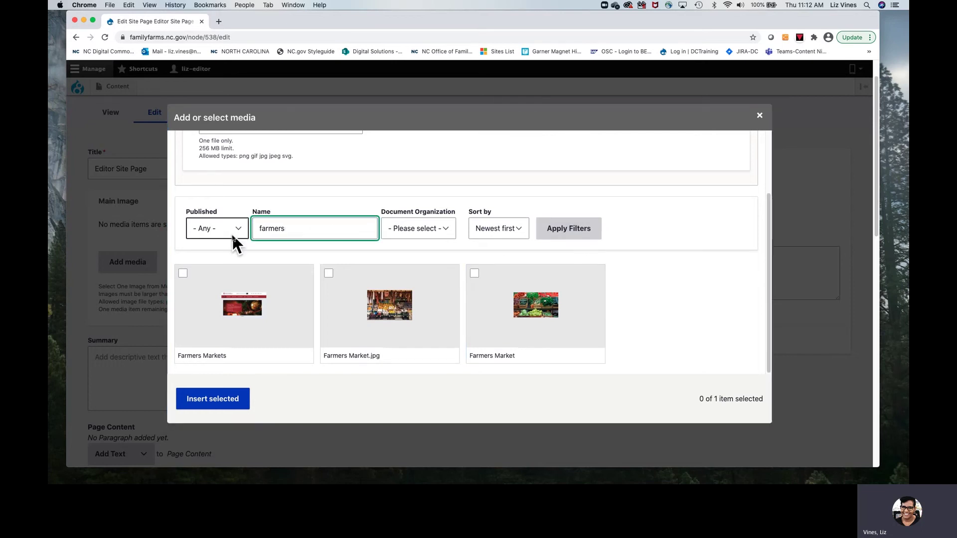
left_click_drag(317, 235, 259, 231)
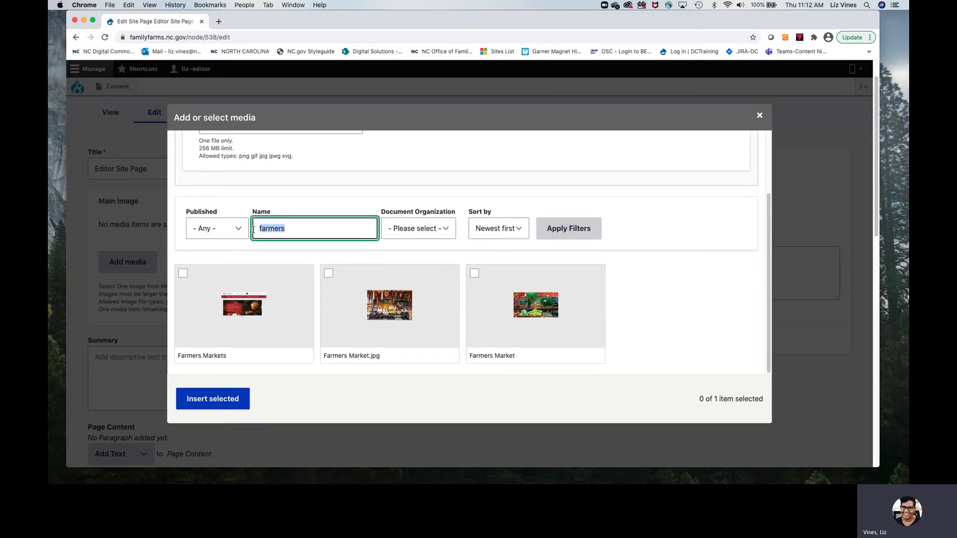
key("BackSpace")
left_click(552, 228)
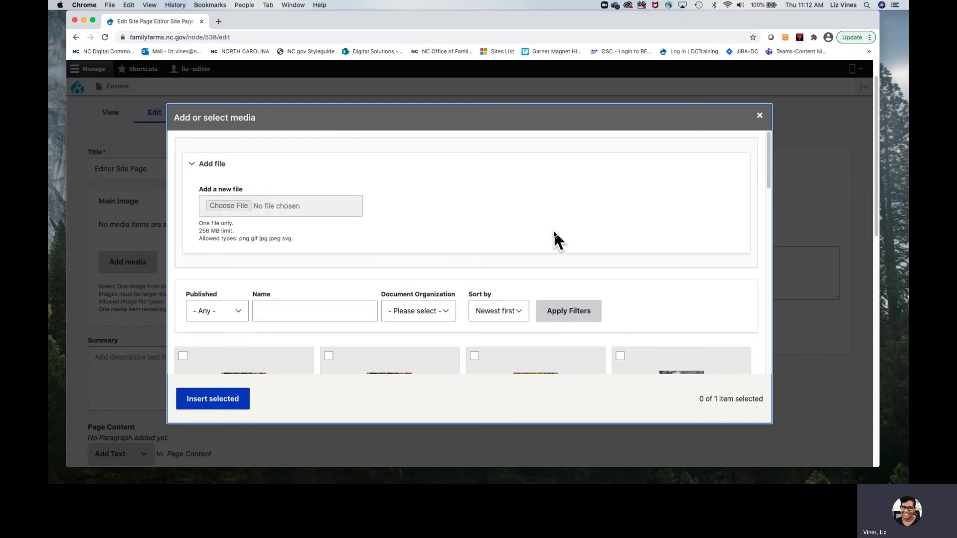
Step: Page forward two pages through the media library grid
scroll(553, 235, "down", 10)
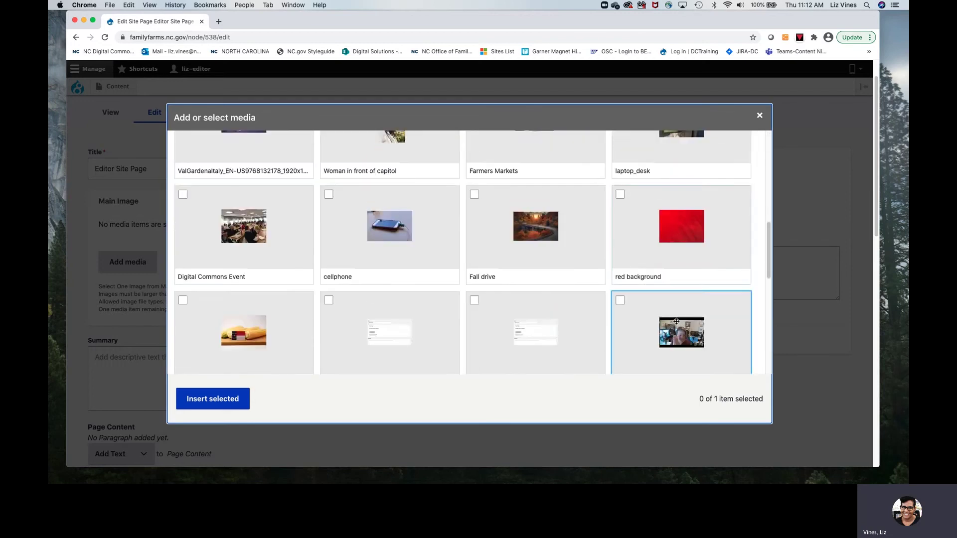
scroll(676, 321, "down", 5)
scroll(676, 322, "up", 2)
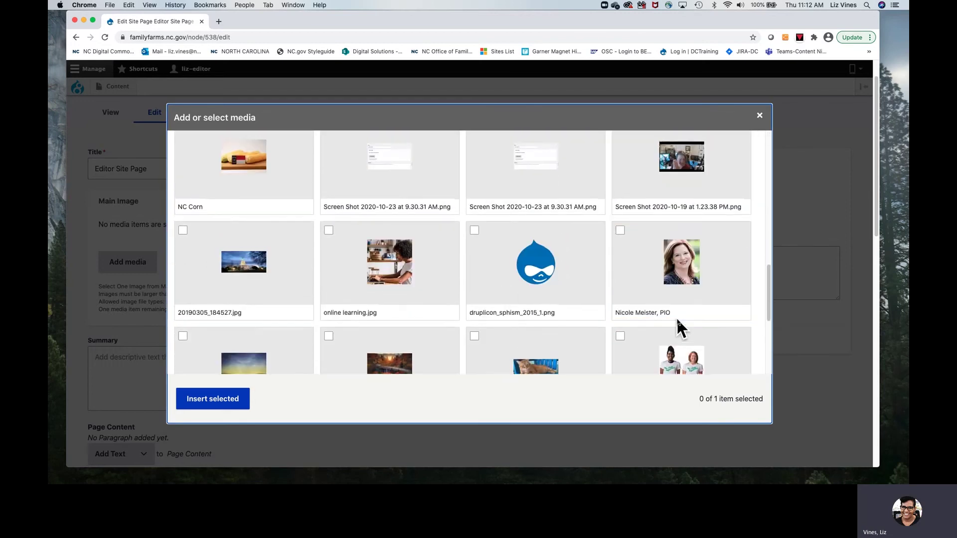
scroll(676, 318, "up", 1)
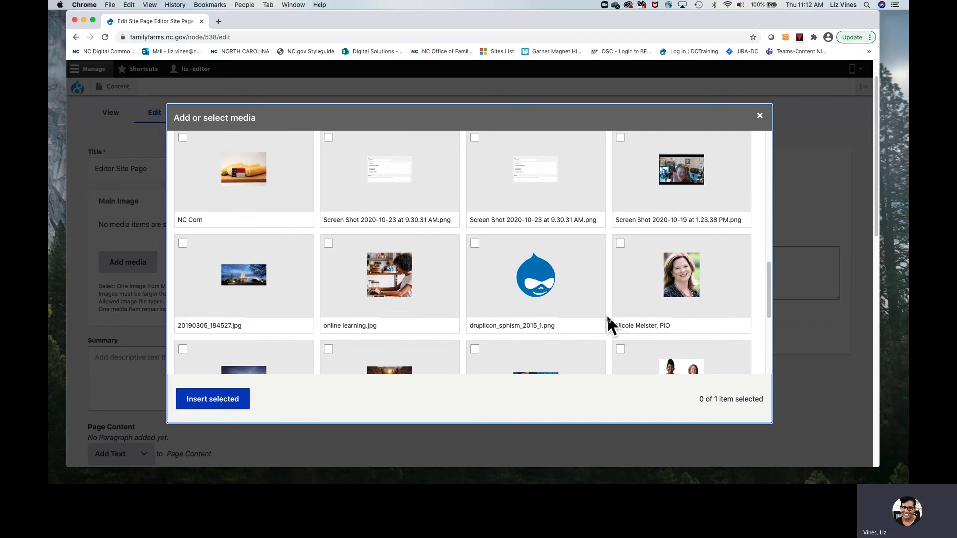
scroll(607, 318, "down", 2)
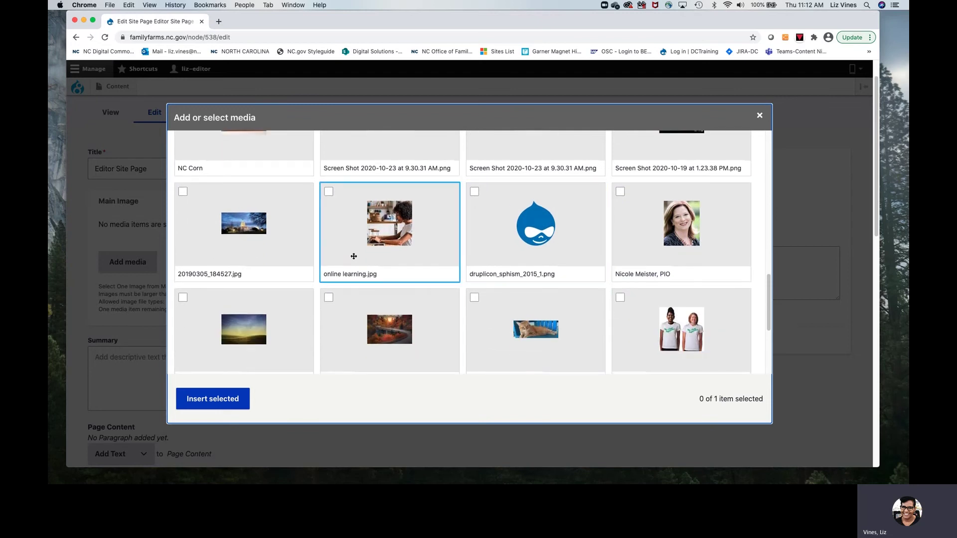
scroll(582, 292, "down", 3)
scroll(583, 296, "down", 4)
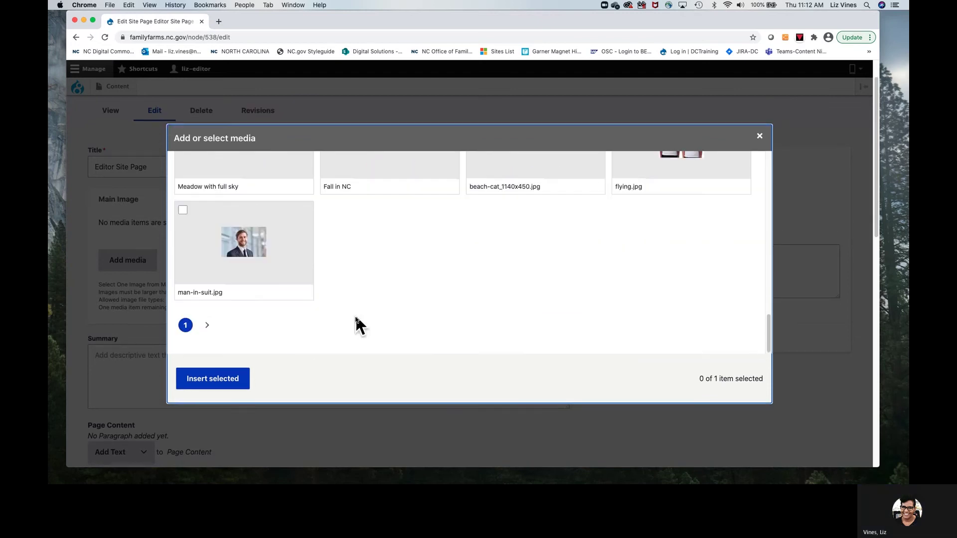
left_click(208, 324)
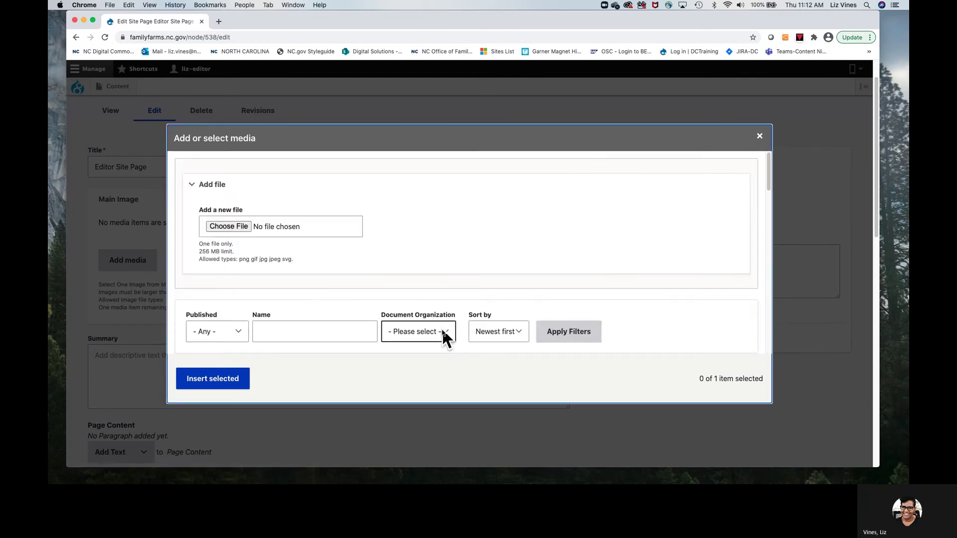
scroll(444, 331, "down", 8)
scroll(457, 331, "down", 6)
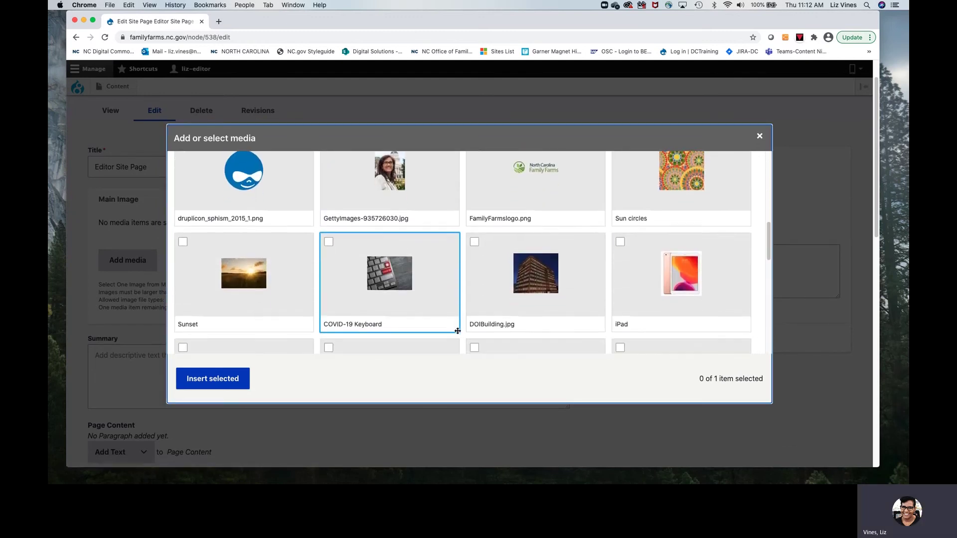
scroll(458, 331, "down", 5)
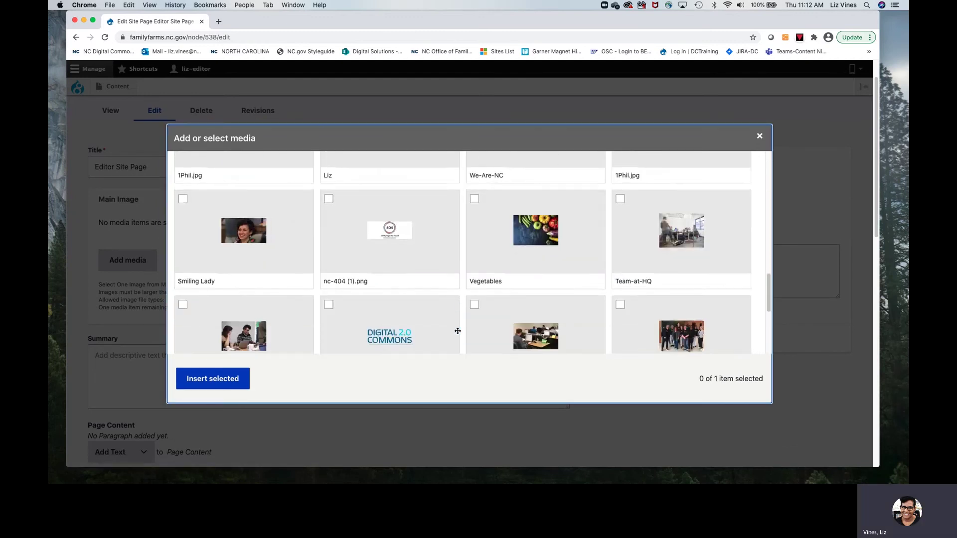
scroll(458, 331, "down", 2)
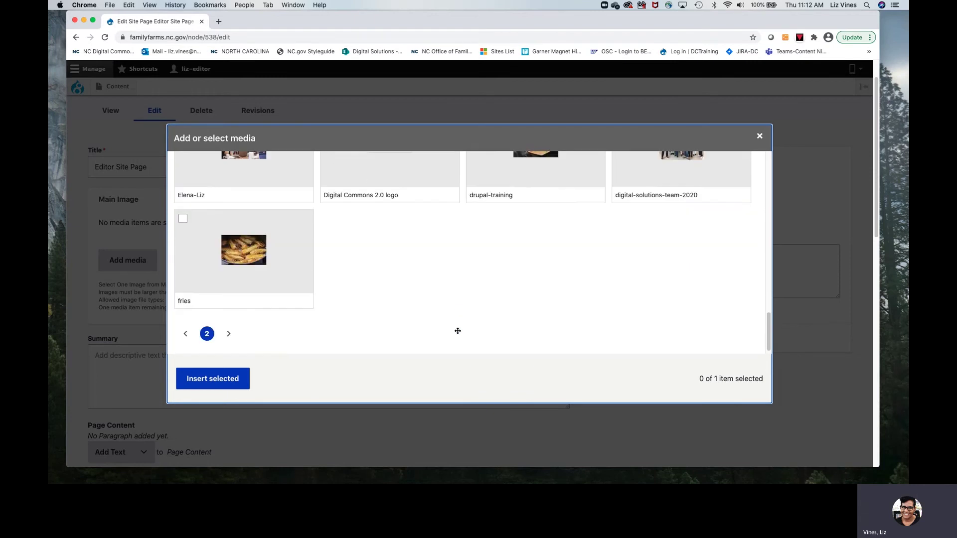
left_click(229, 333)
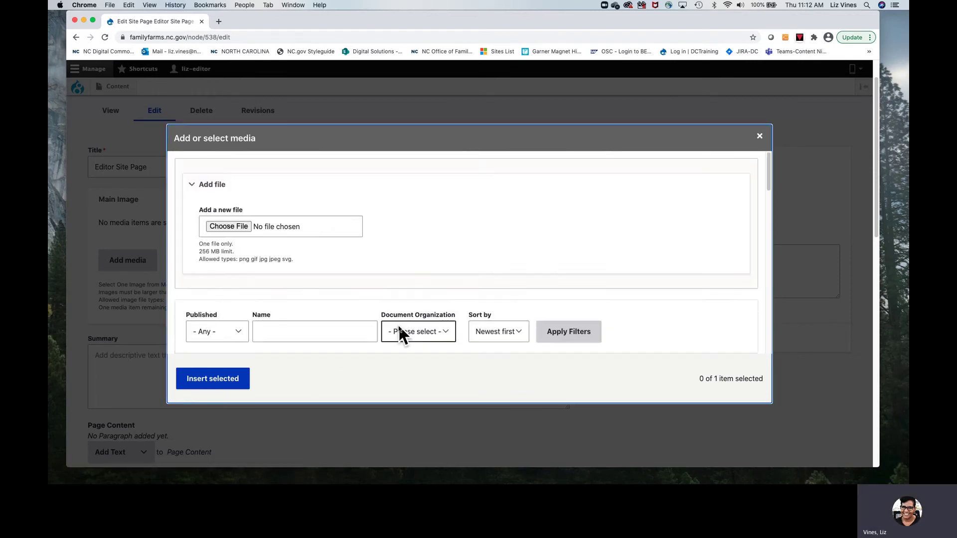
Step: Select babysprouts.jpg and insert it as the Main Image
scroll(453, 343, "down", 5)
scroll(453, 343, "down", 5)
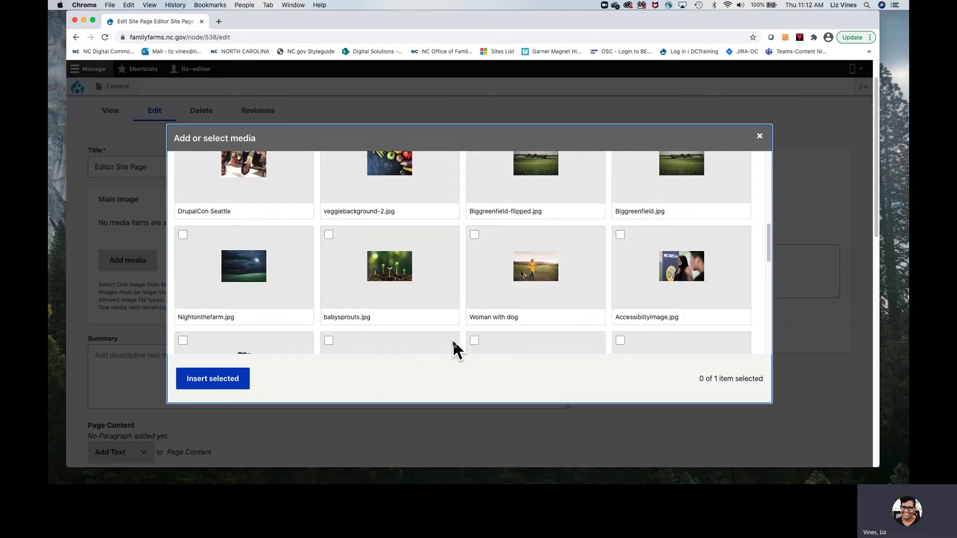
scroll(453, 341, "up", 2)
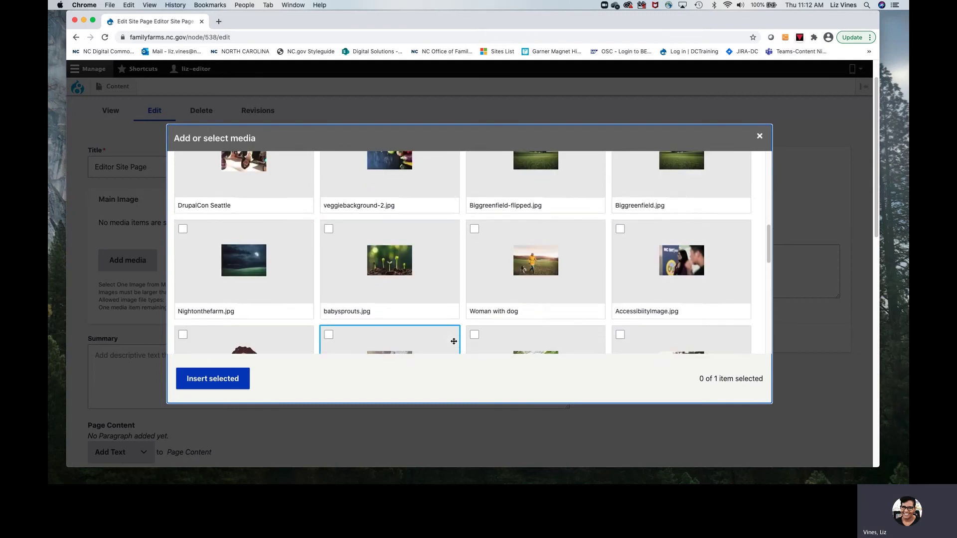
left_click(329, 213)
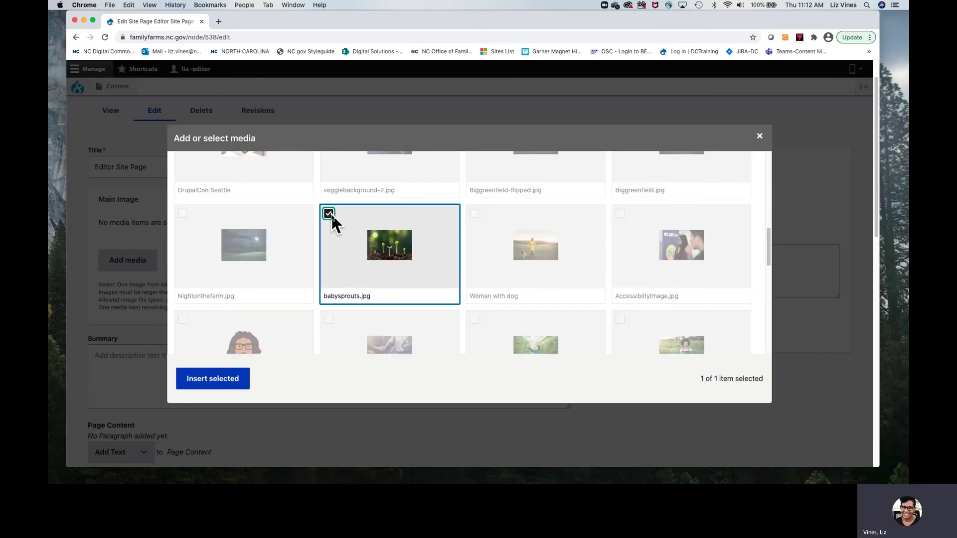
left_click(201, 381)
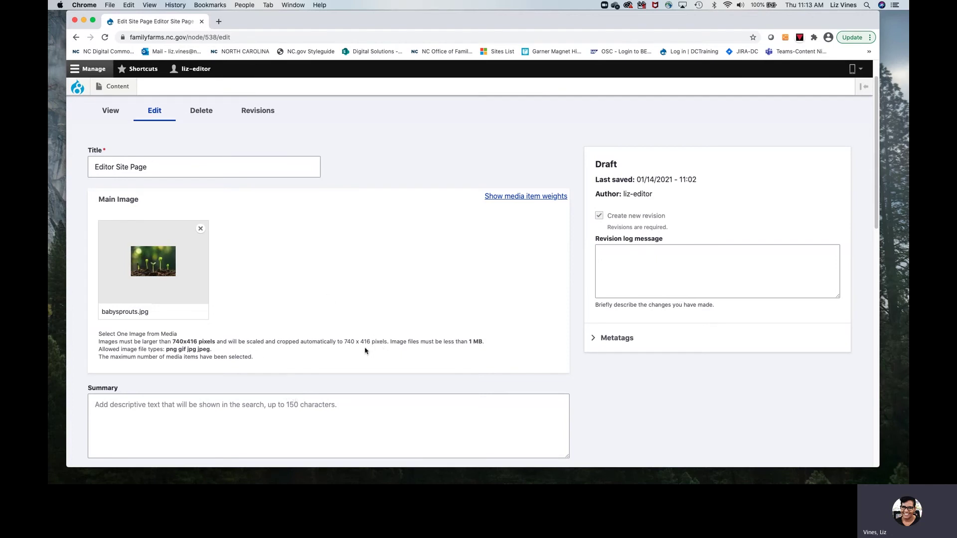
Step: Scroll past the babysprouts.jpg Main Image and place the cursor in the Summary field
scroll(380, 374, "down", 1)
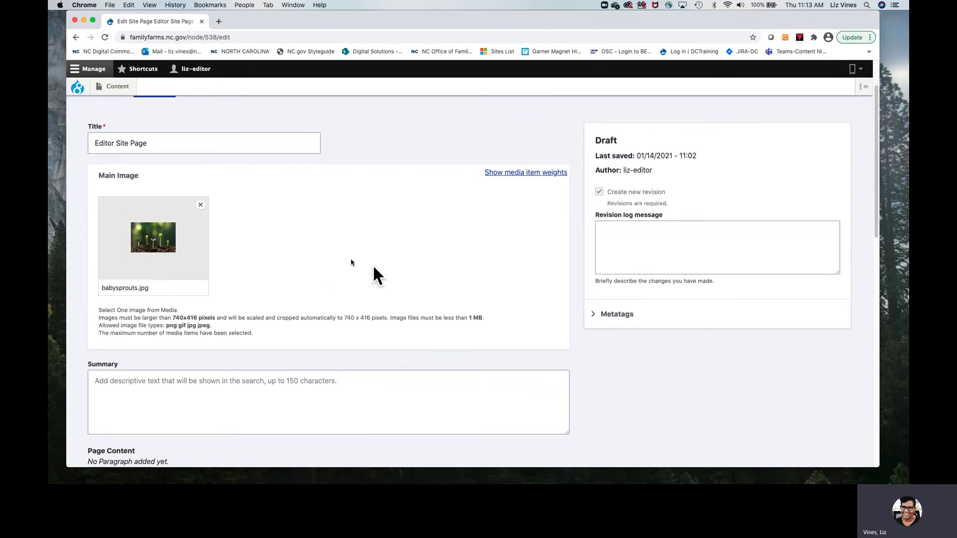
scroll(423, 333, "down", 1)
scroll(423, 332, "down", 1)
left_click(348, 316)
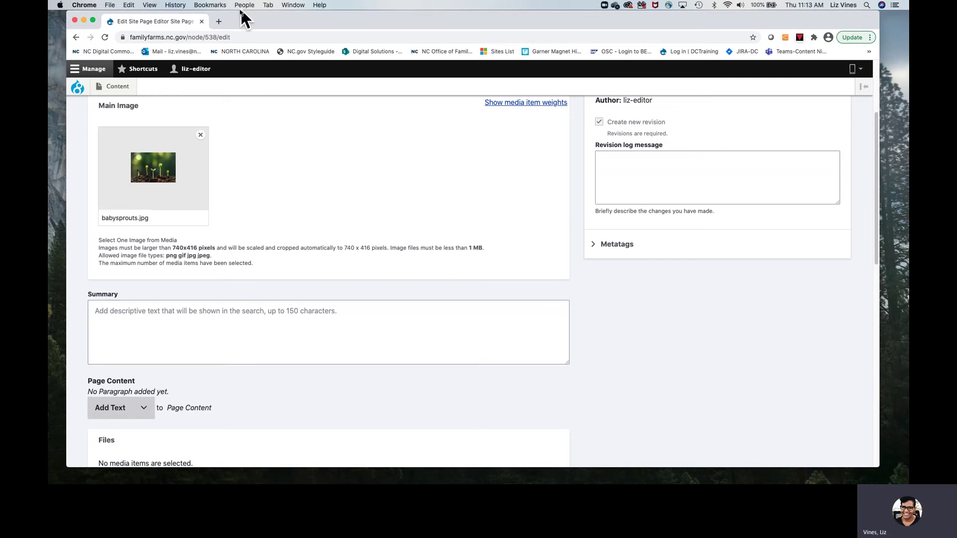
Step: Search Google for 'nc dit' in a new browser tab
left_click(219, 21)
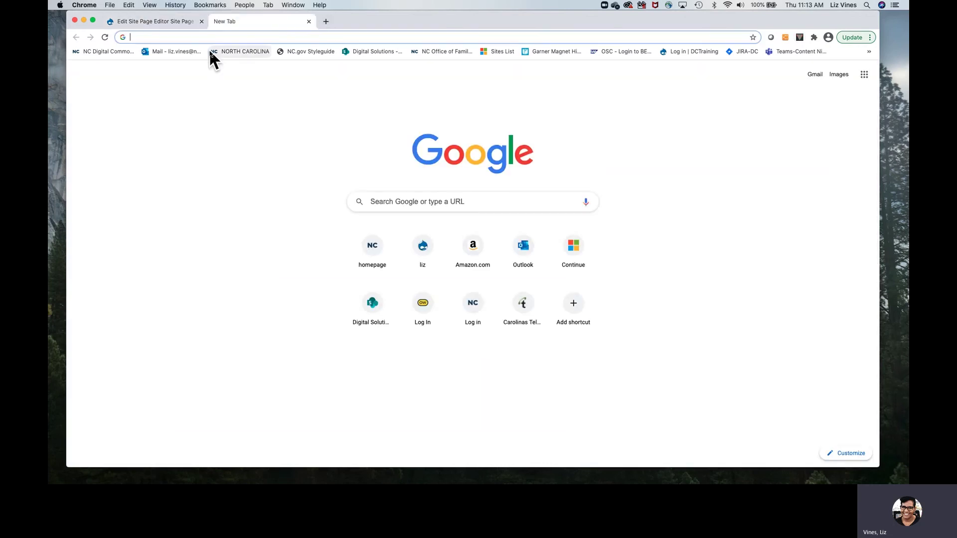
type("nc dit")
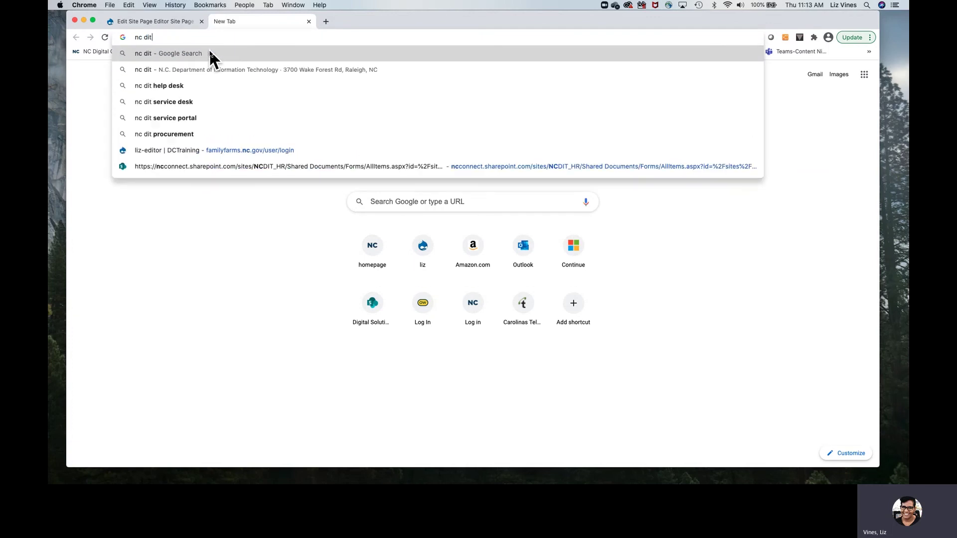
key("Return")
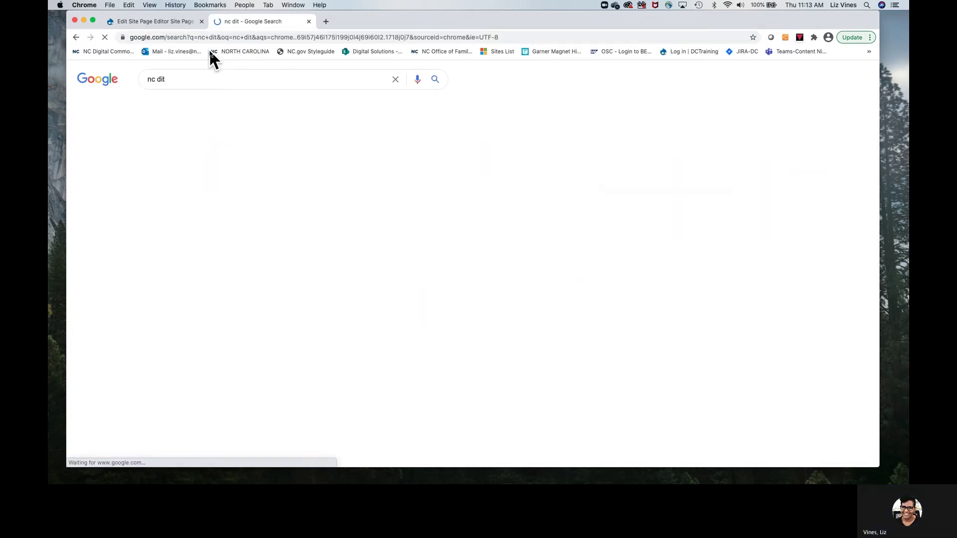
Step: Skim the NC DIT results, highlighting descriptions, then return to the Drupal edit form
left_click_drag(323, 176, 171, 157)
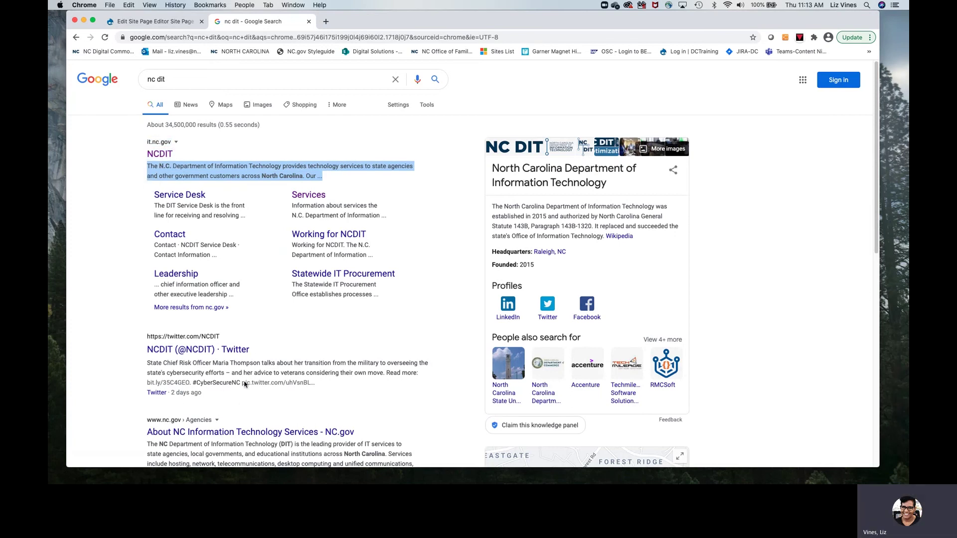
left_click(207, 390)
left_click_drag(207, 393, 145, 365)
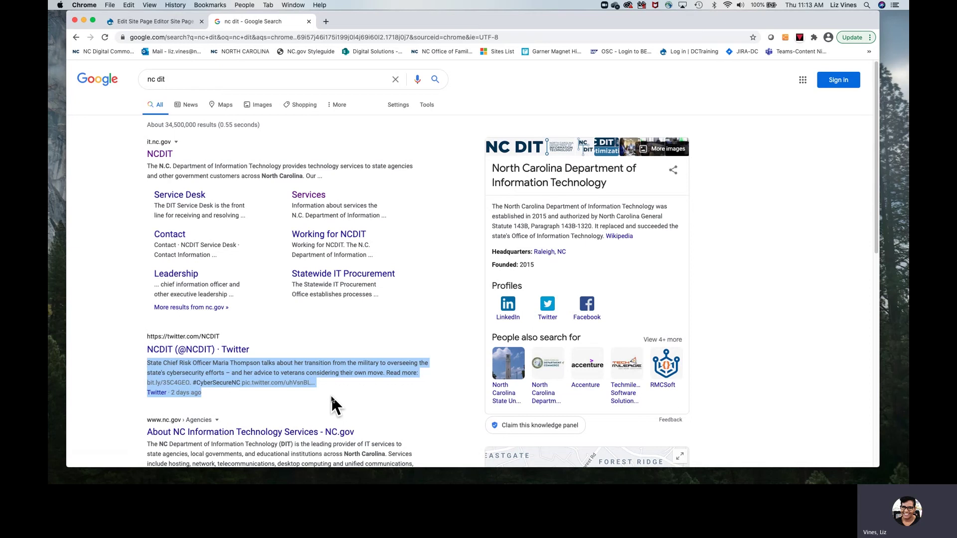
scroll(375, 387, "down", 5)
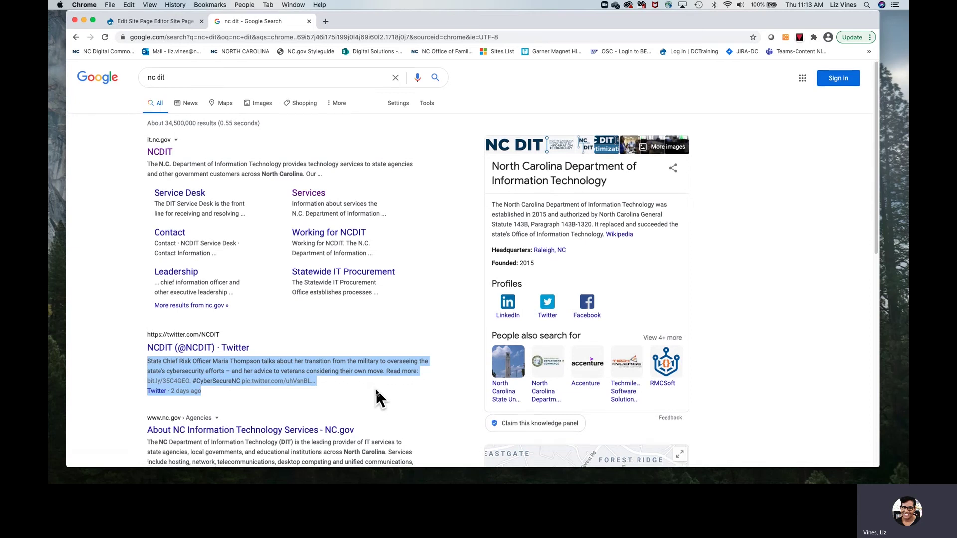
scroll(422, 415, "down", 3)
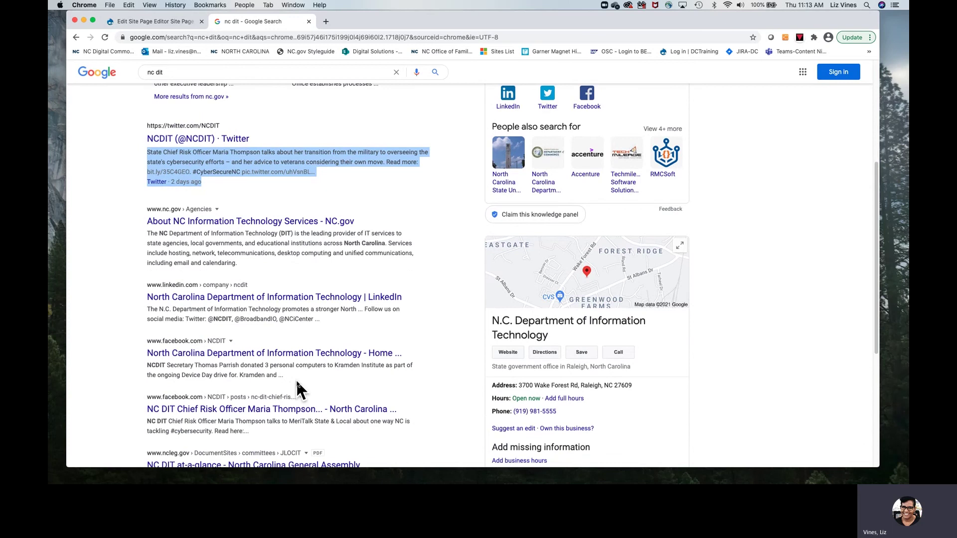
scroll(366, 421, "down", 2)
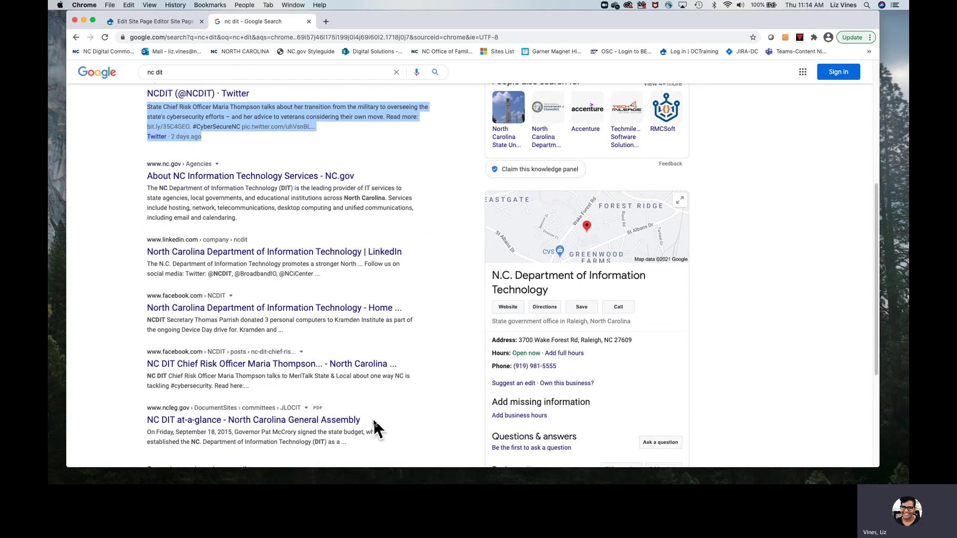
left_click_drag(248, 387, 142, 382)
scroll(264, 393, "up", 3)
scroll(264, 393, "up", 10)
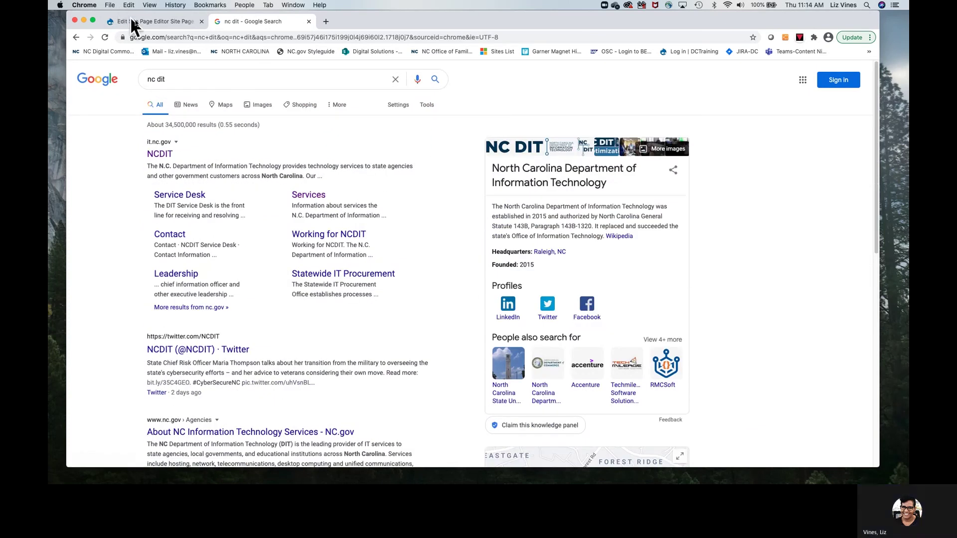
left_click(143, 21)
Step: Write the Summary about farming in North Carolina with links to NC Cooperative Extension
left_click(182, 313)
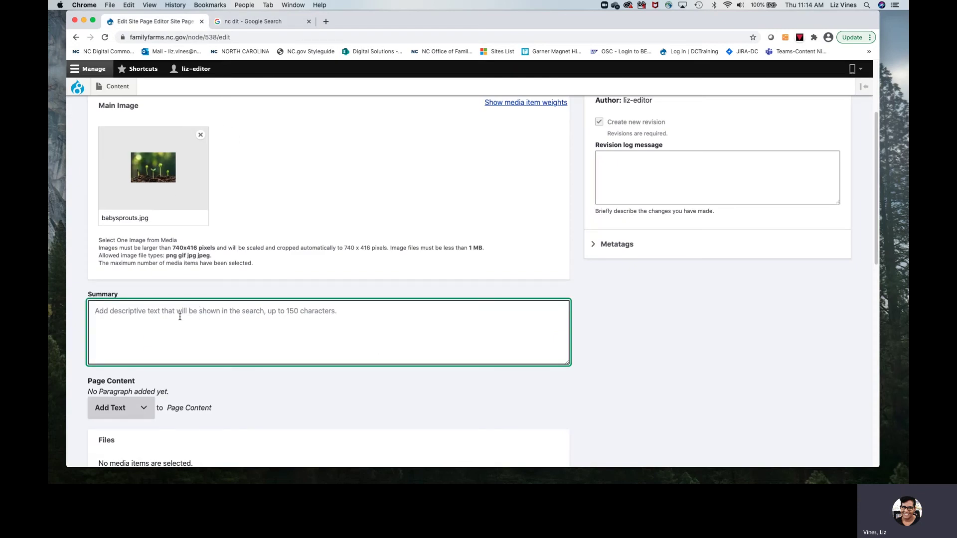
type("This page will share a bit about farming in North Carolina. It will not be specific but will provide general informat")
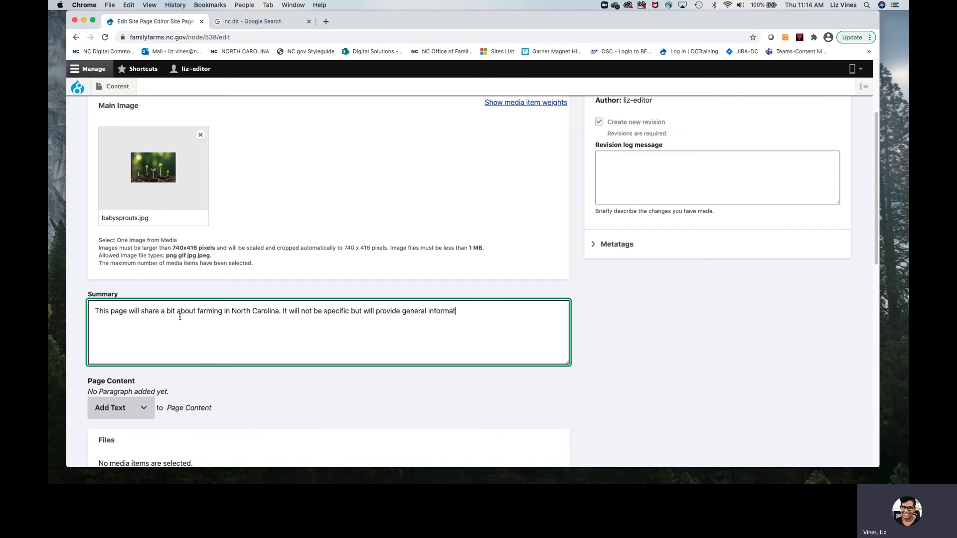
type("ion and a few links to NC Cooperative Extension.")
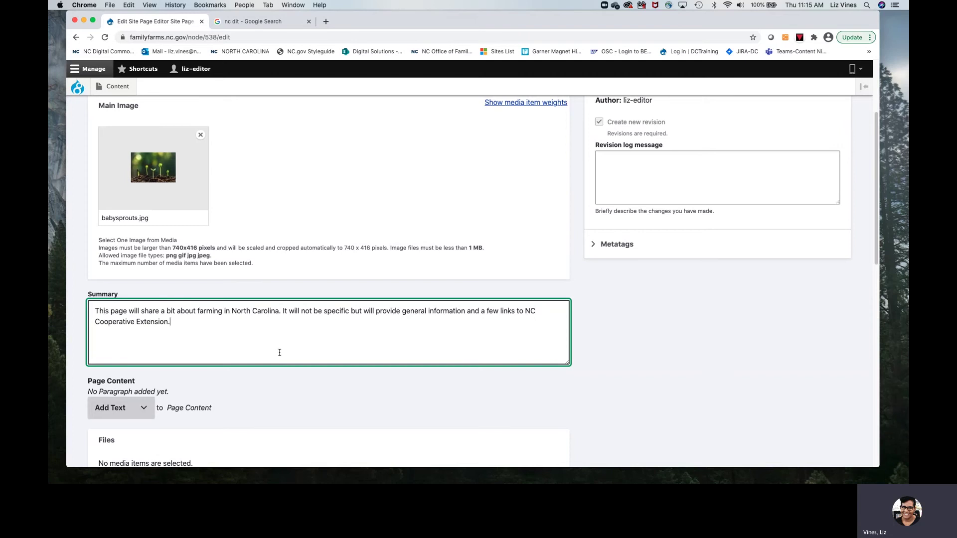
scroll(538, 399, "down", 4)
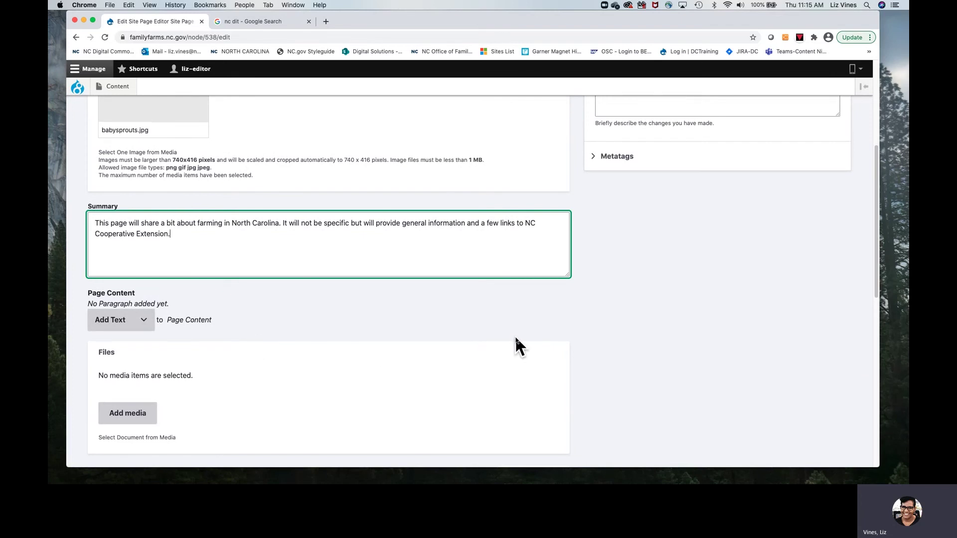
Step: Add a Tabs/Accordion paragraph from the Page Content paragraph-type list
scroll(487, 345, "down", 4)
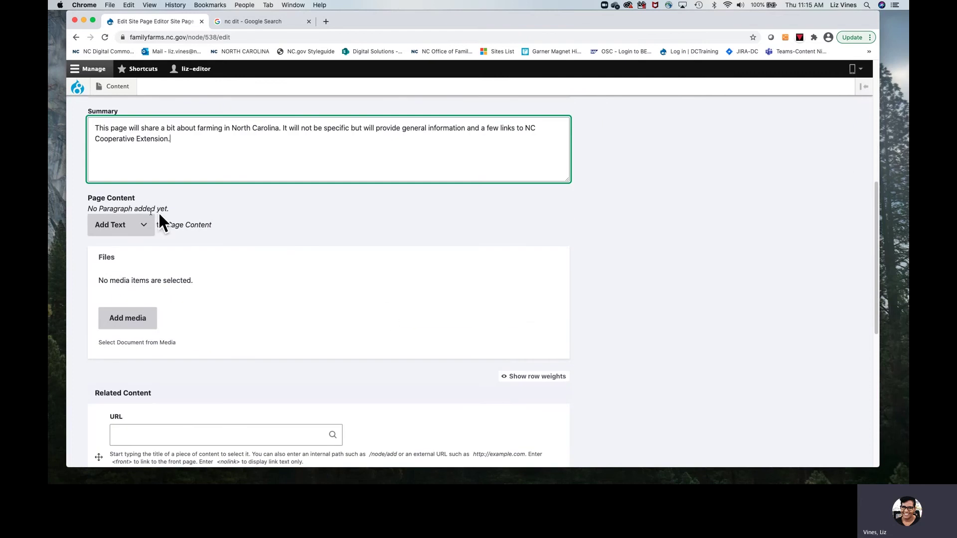
left_click(144, 225)
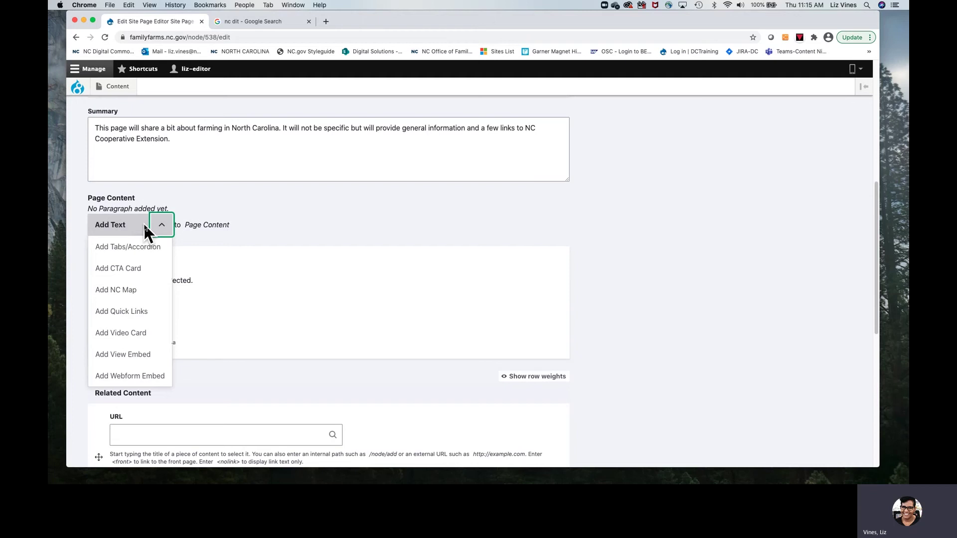
left_click(124, 246)
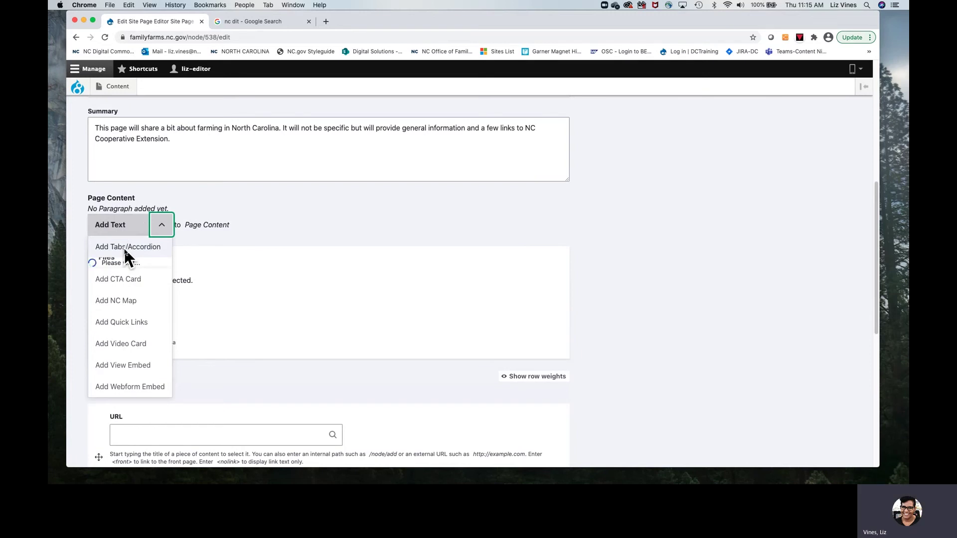
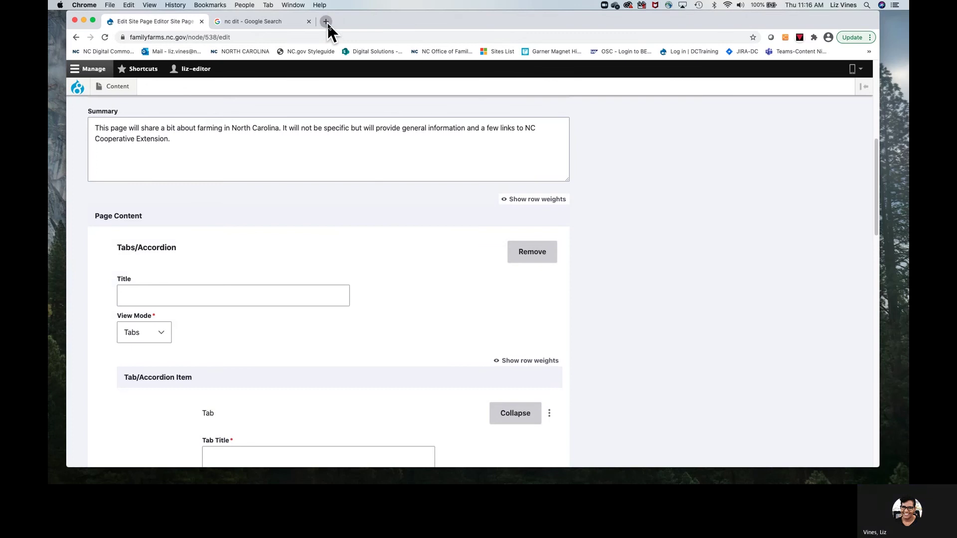
Step: In a new tab, open the live Sample Site Page under Farming In NC
left_click(325, 22)
left_click(693, 52)
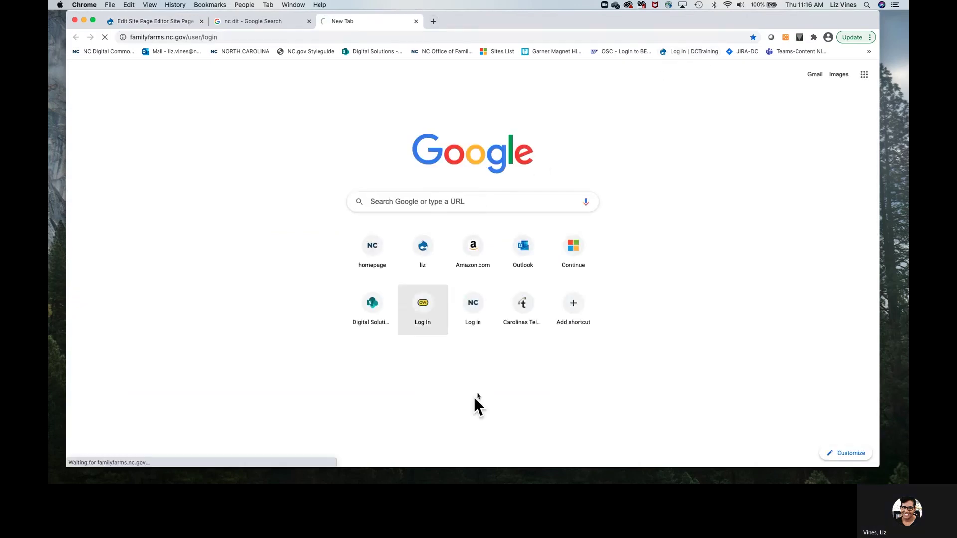
left_click(275, 128)
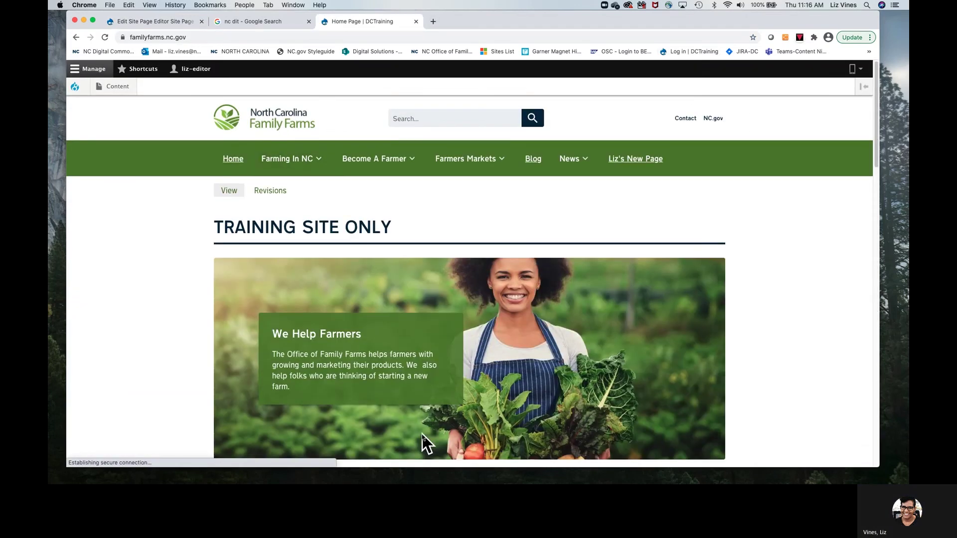
left_click(300, 160)
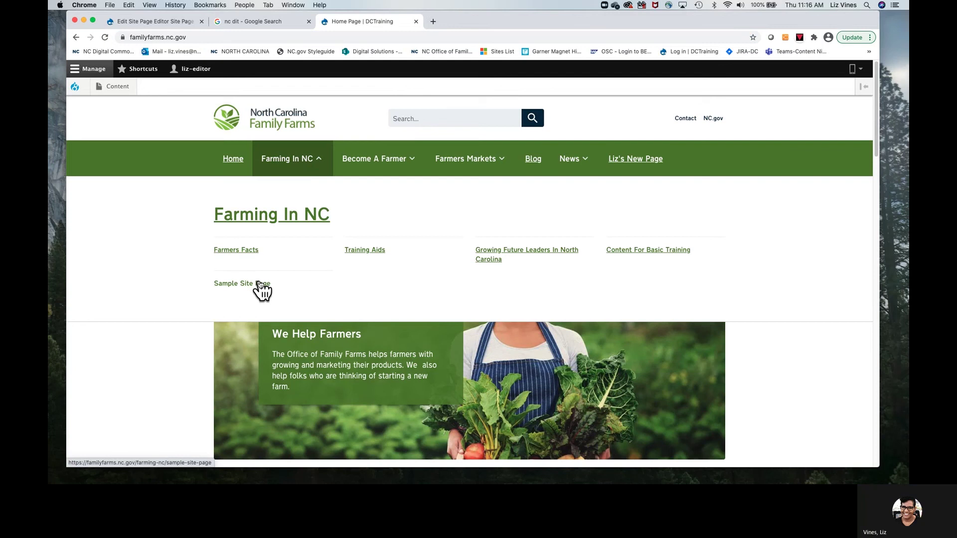
left_click(257, 284)
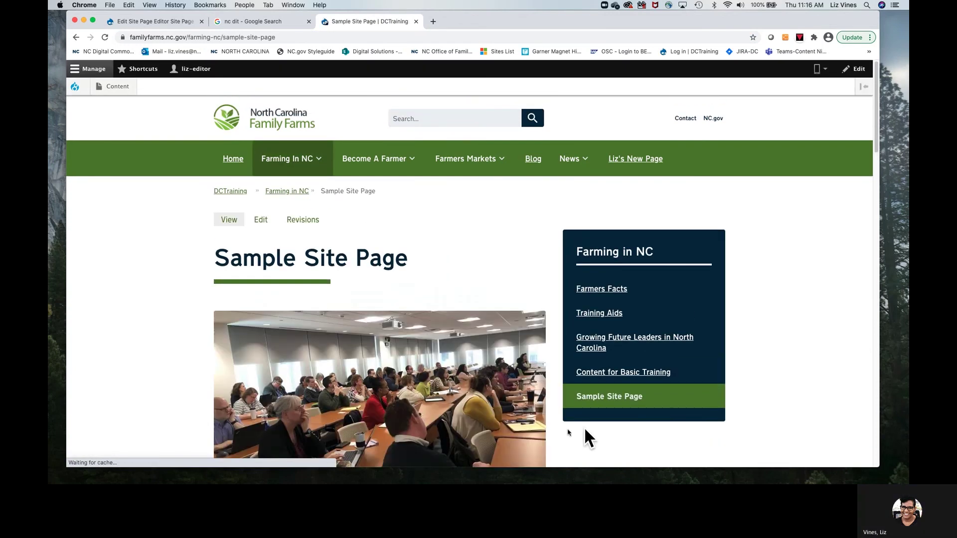
scroll(551, 431, "down", 10)
scroll(551, 432, "down", 5)
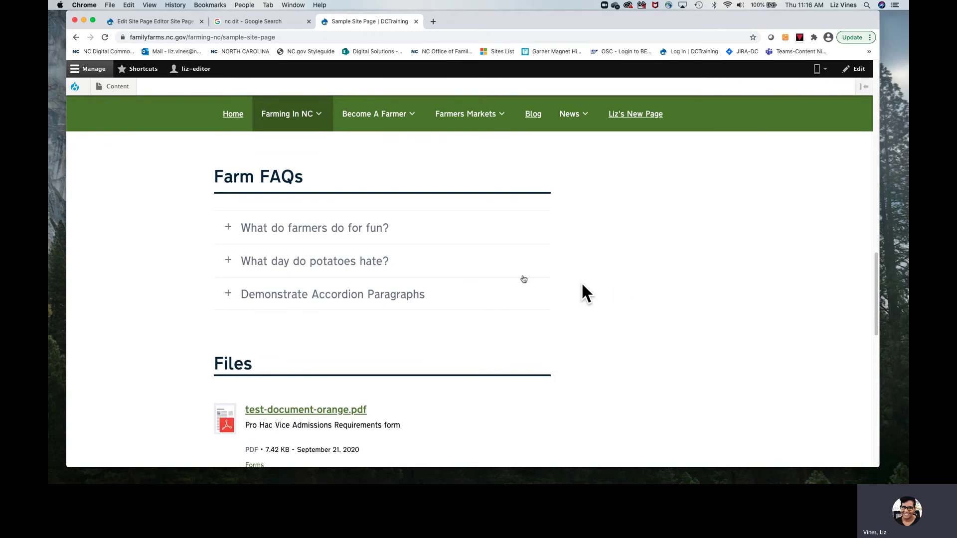
Step: Expand and collapse the 'What do farmers do for fun?' and 'Demonstrate Accordion Paragraphs' FAQ items
left_click(229, 234)
scroll(432, 308, "up", 3)
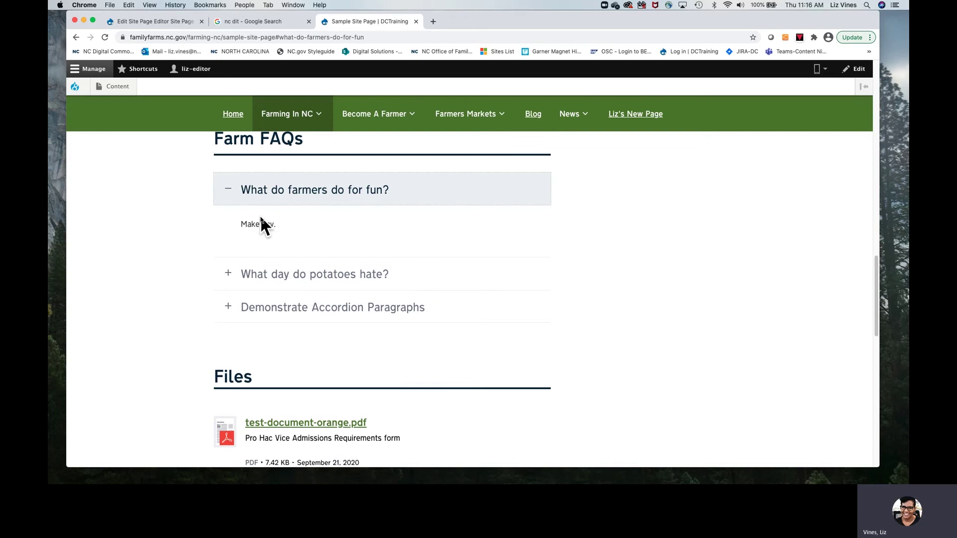
left_click(231, 193)
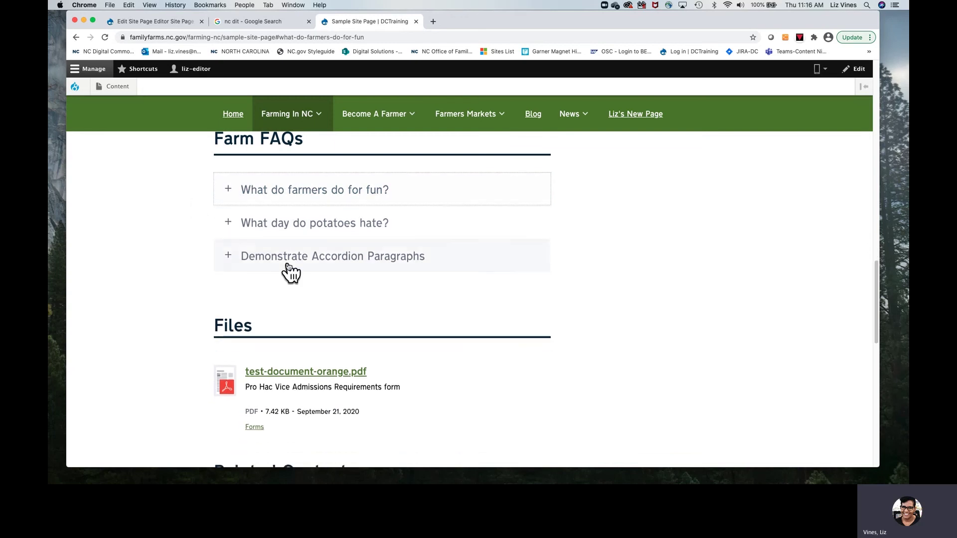
left_click(234, 257)
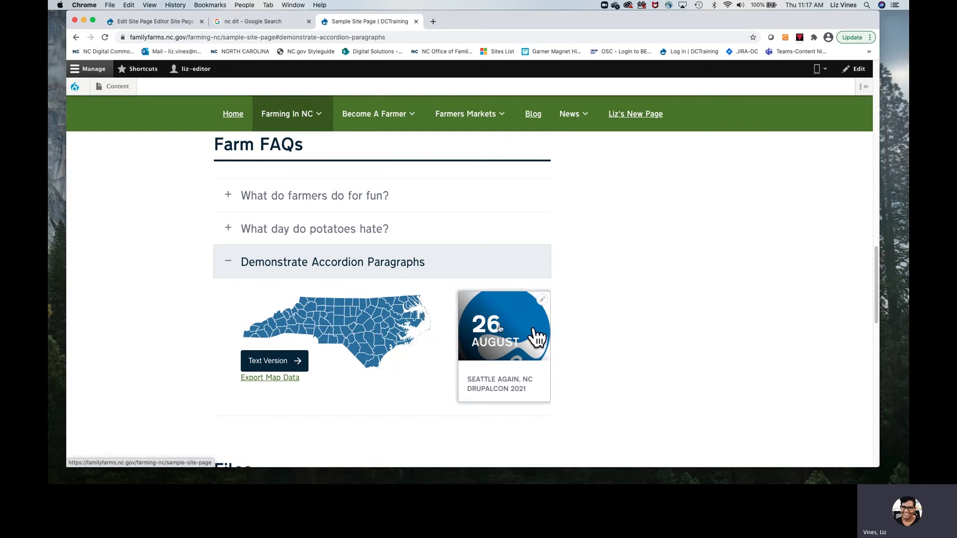
left_click(228, 264)
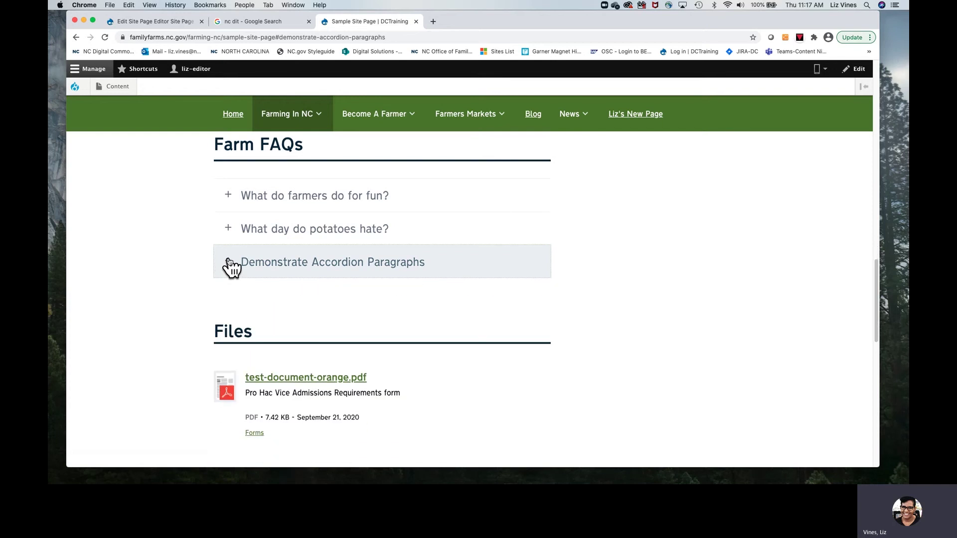
left_click(228, 263)
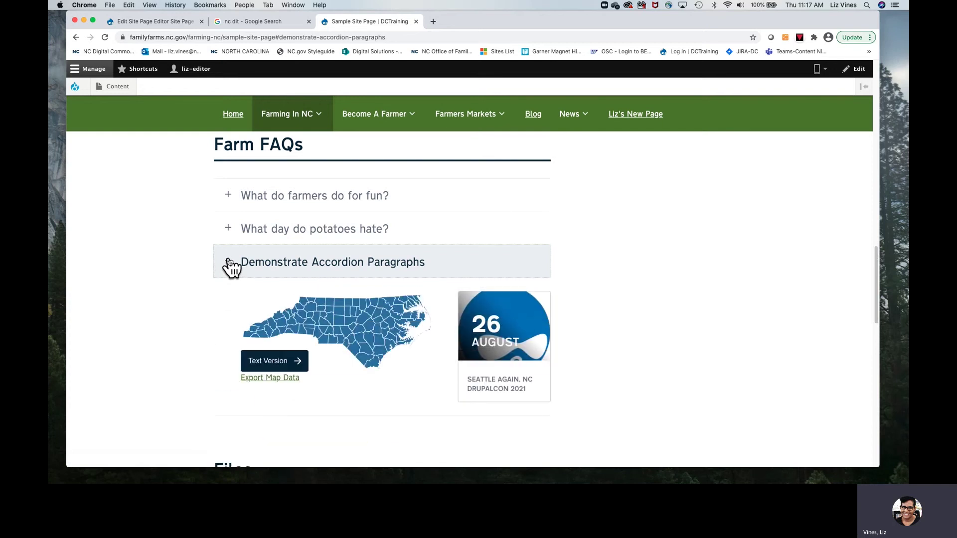
left_click(230, 263)
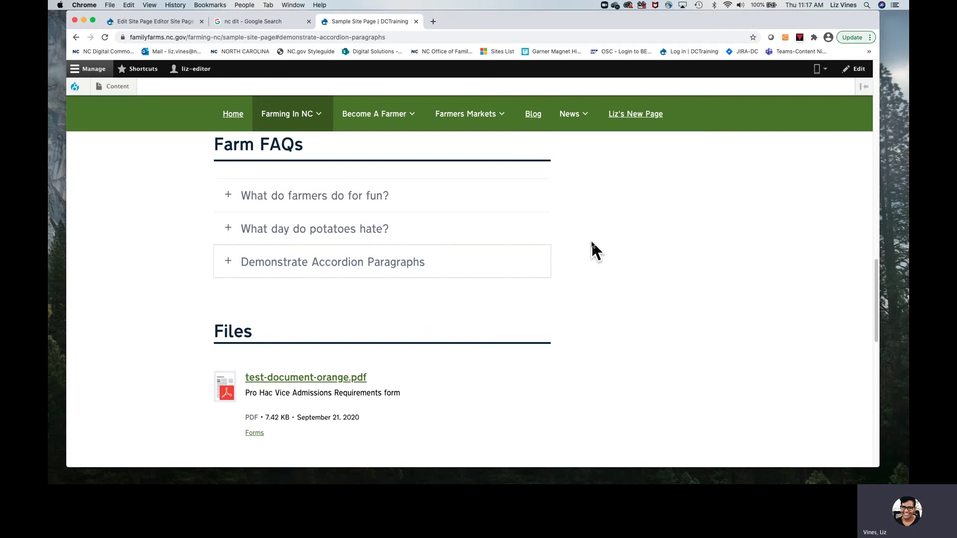
left_click(160, 21)
Step: Enter FAQ's as the Tabs/Accordion section title
left_click(141, 297)
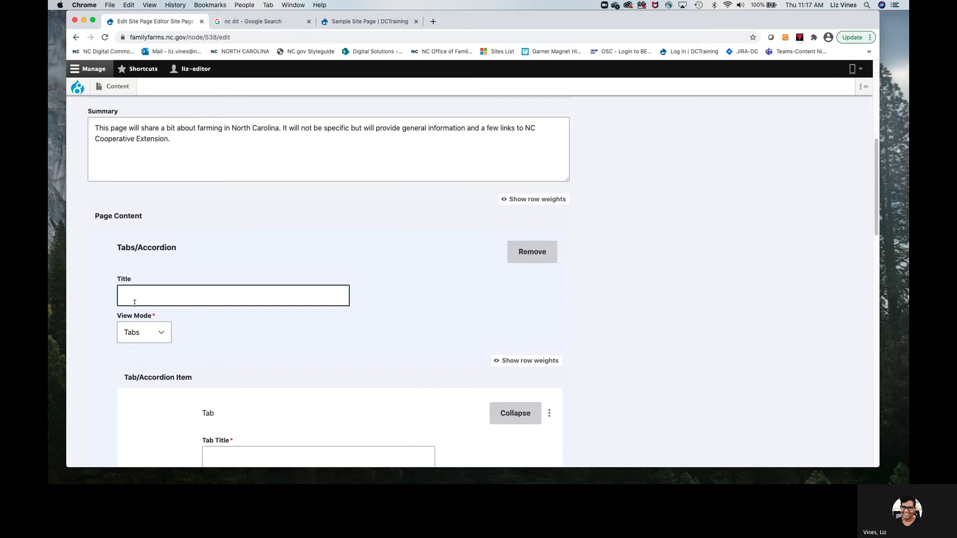
left_click(159, 296)
type("F")
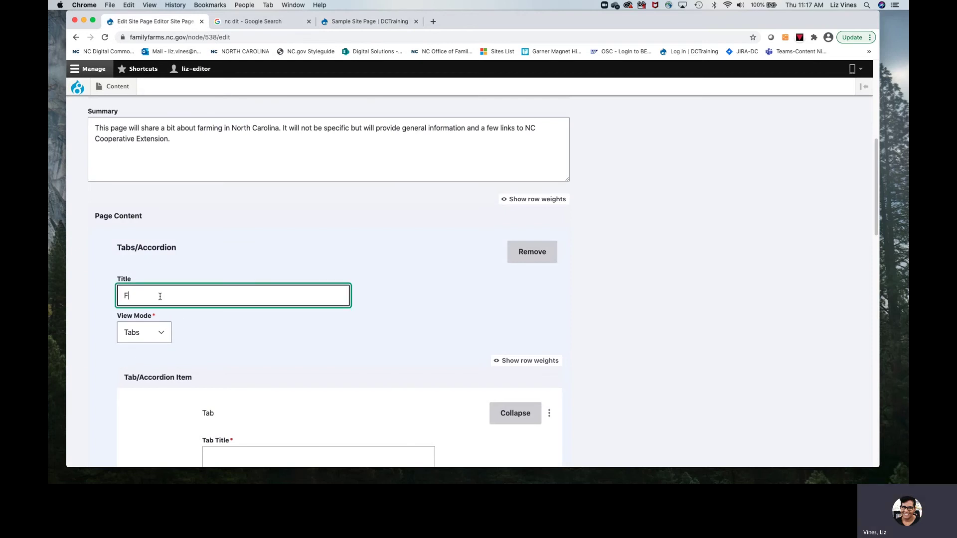
type("AQ's")
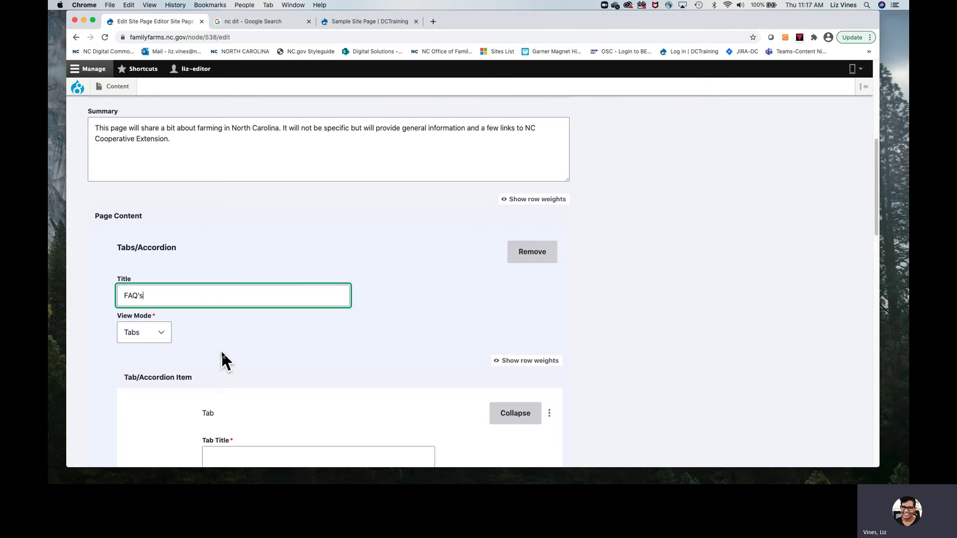
scroll(221, 350, "down", 1)
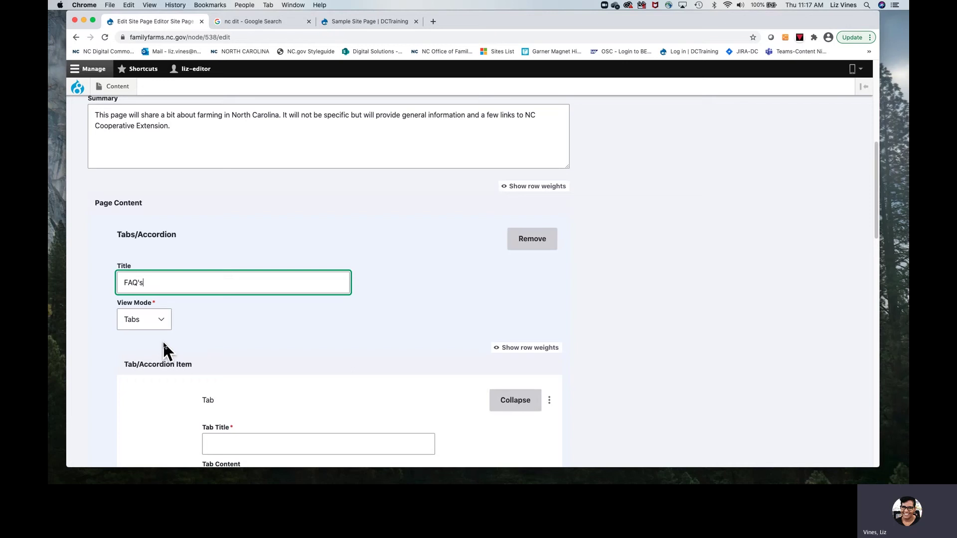
Step: Set the Tabs/Accordion view mode to Accordion and move to the first tab item's fields
left_click(167, 327)
key("Escape")
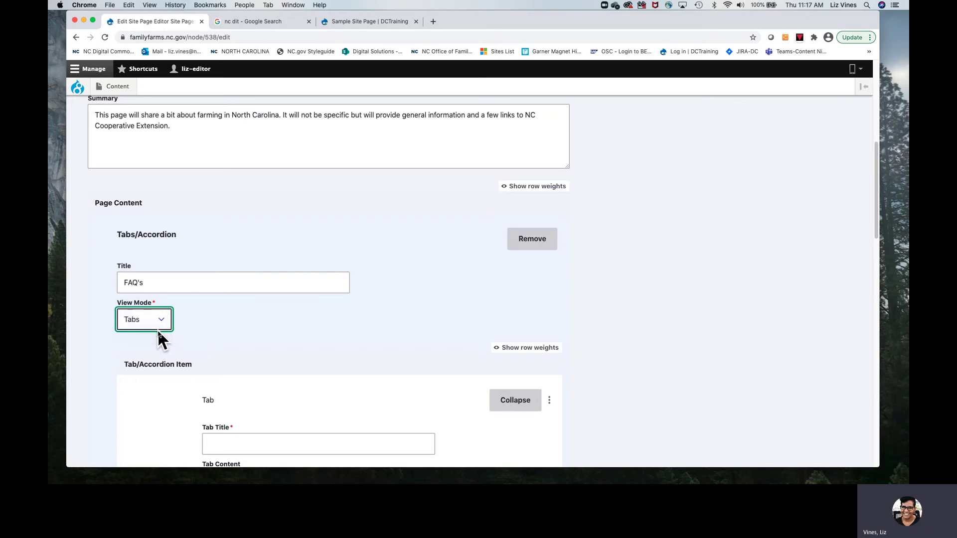
scroll(315, 356, "down", 2)
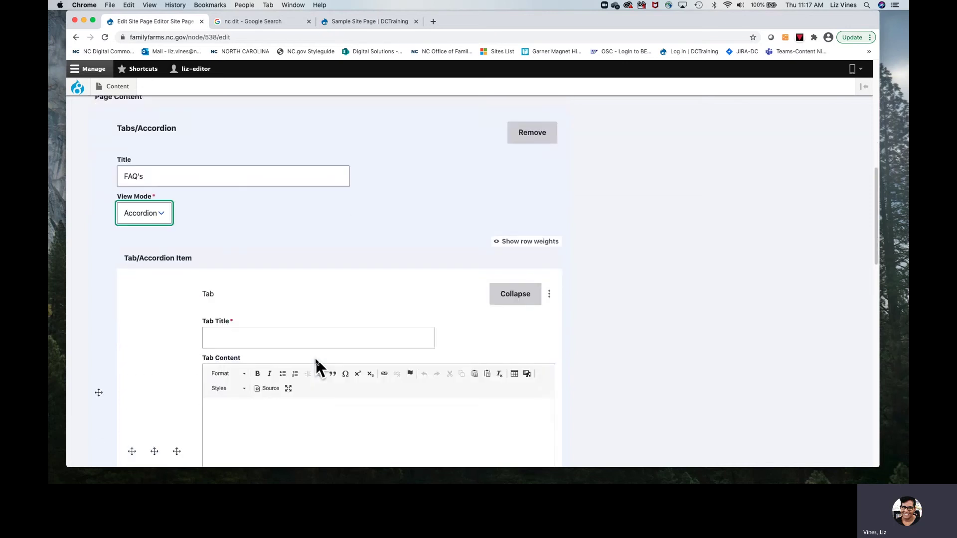
left_click(415, 389)
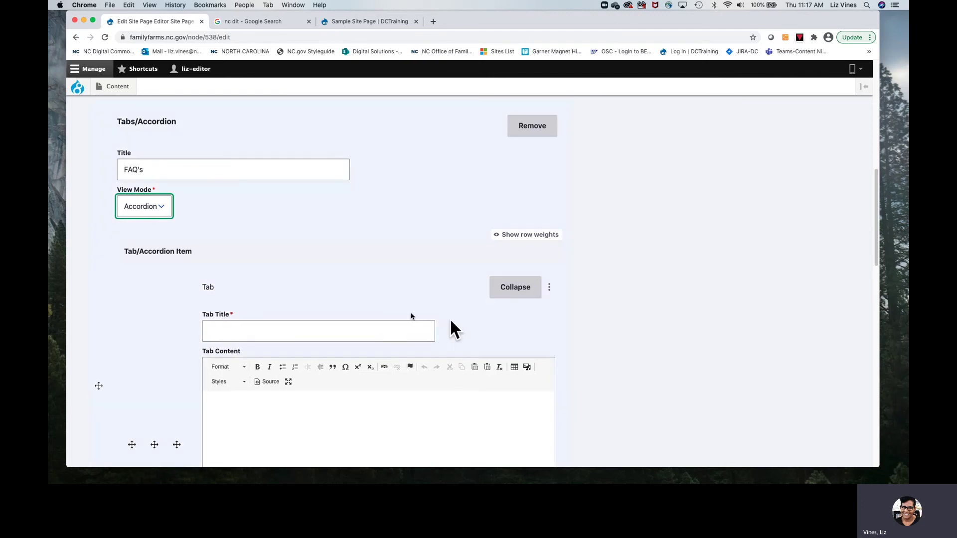
left_click(294, 336)
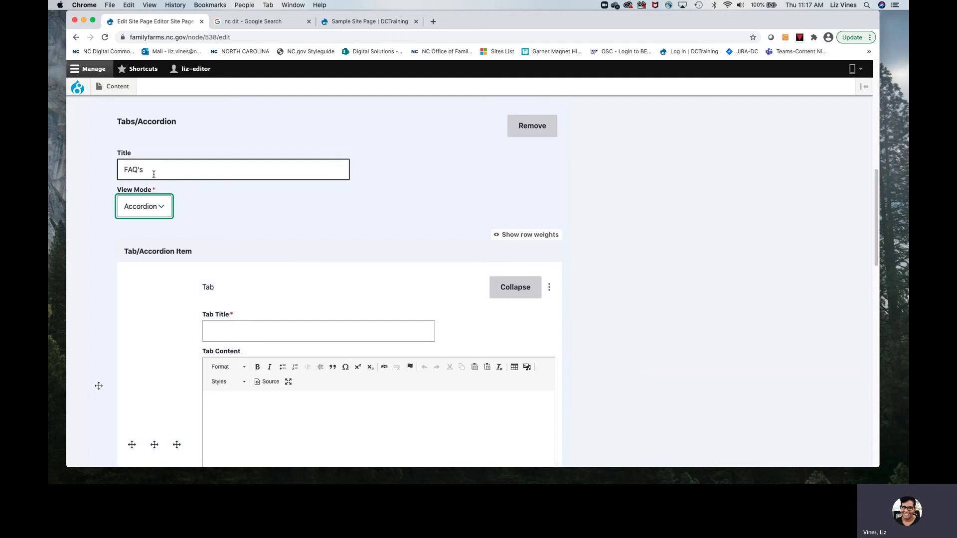
Step: Title the first accordion item 'What crops are best in NC?' with the answer 'Sweet potatoes'
left_click(283, 429)
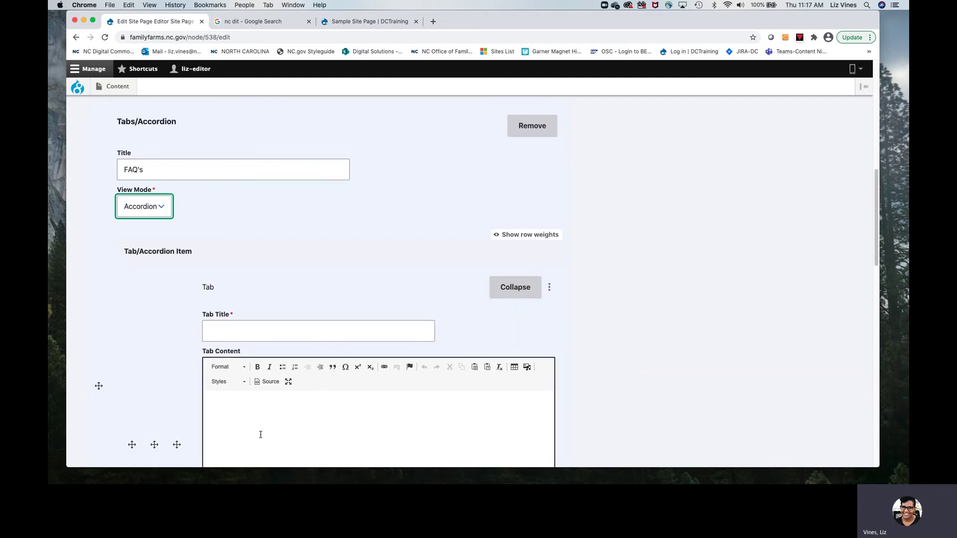
scroll(336, 440, "down", 1)
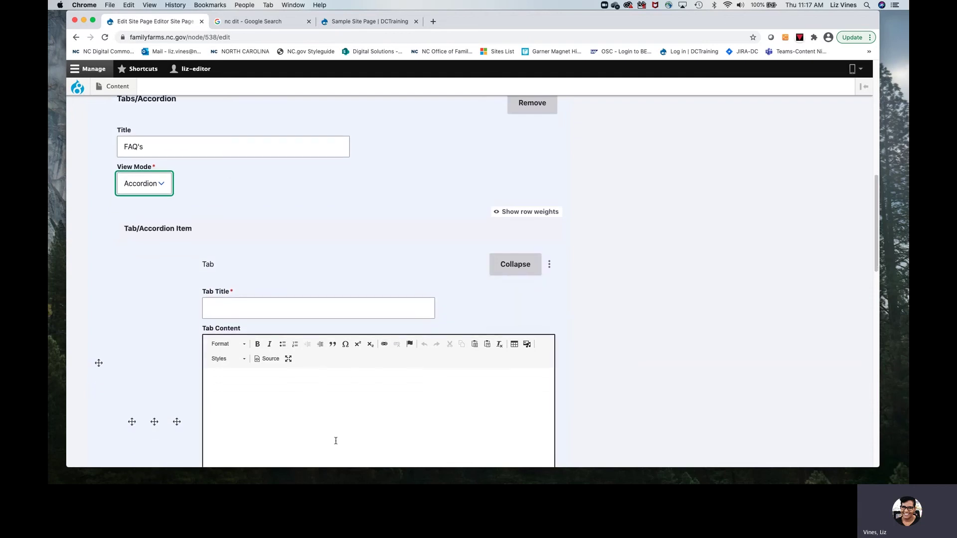
left_click(229, 307)
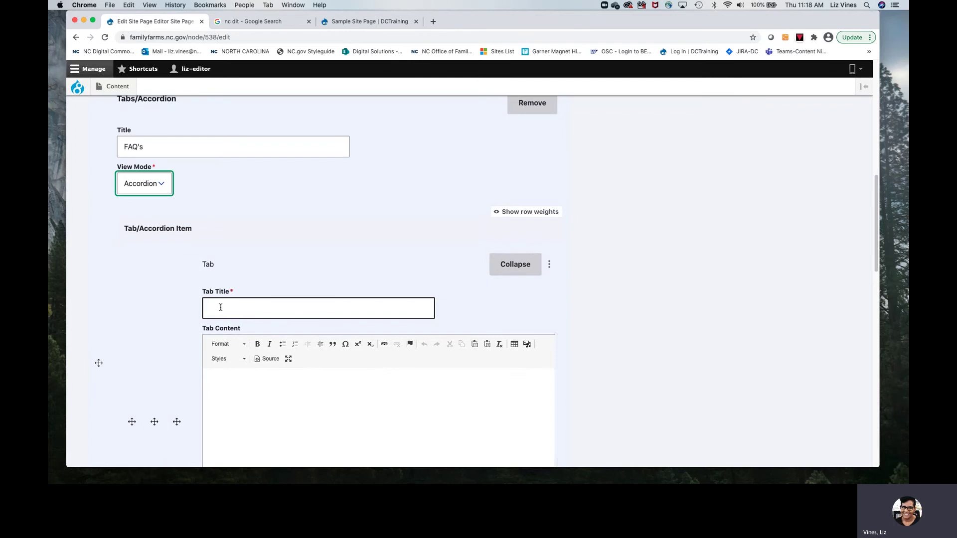
left_click(220, 307)
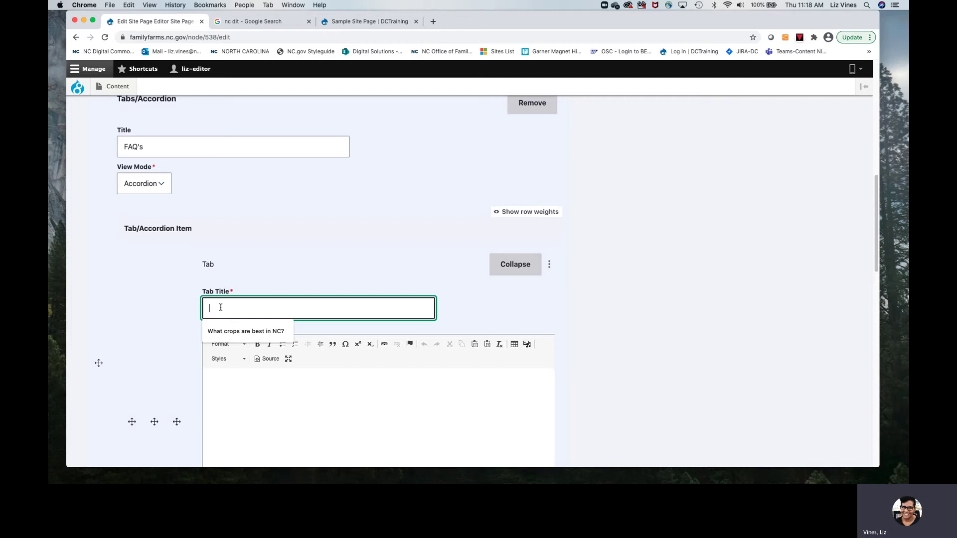
left_click(235, 331)
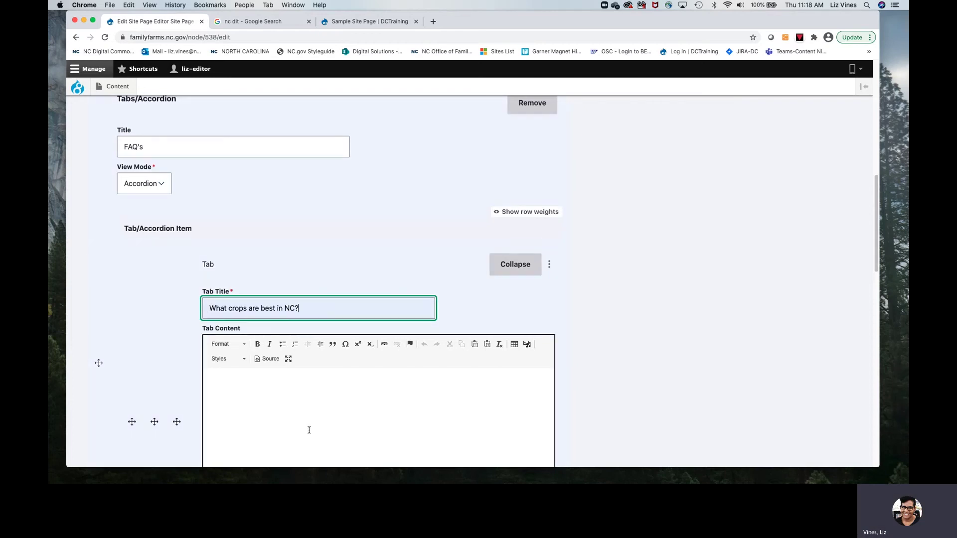
left_click(252, 402)
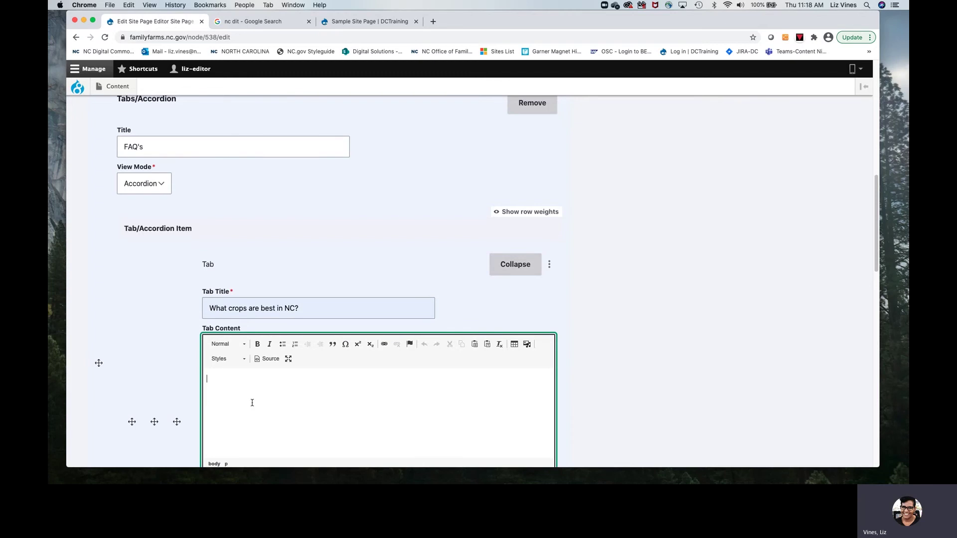
type("Sweet potatoes.")
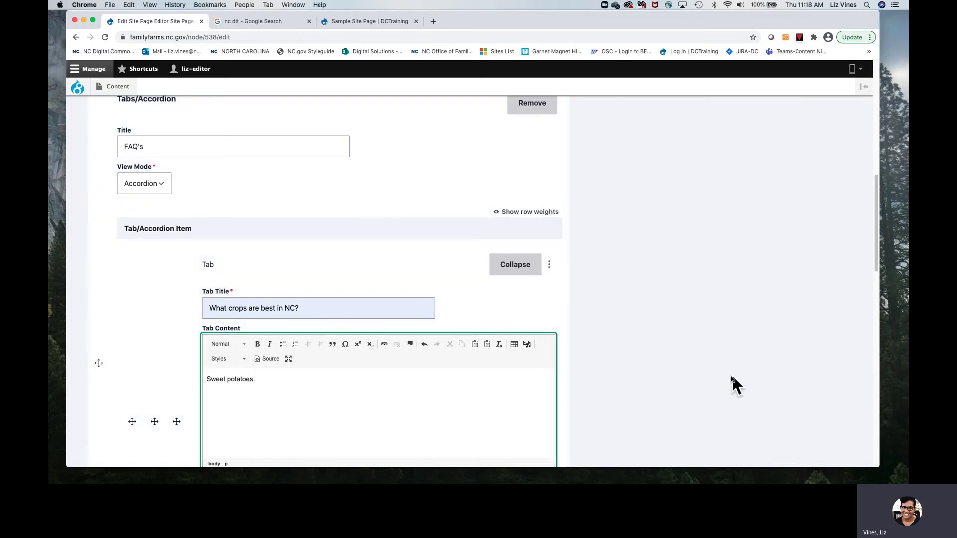
scroll(708, 384, "down", 3)
scroll(683, 399, "down", 5)
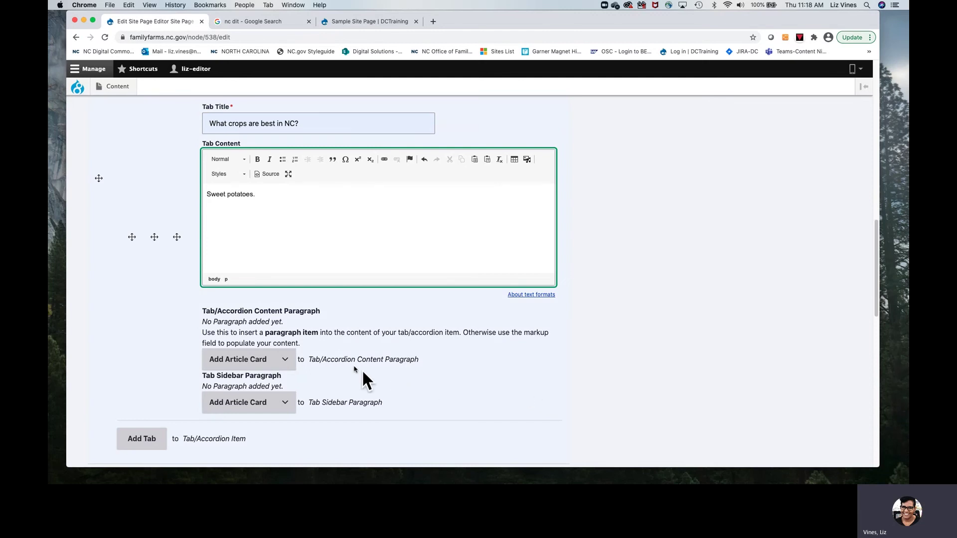
Step: Highlight the Tab/Accordion Content Paragraph and Tab Sidebar Paragraph headings, then switch to the published page
left_click(292, 307)
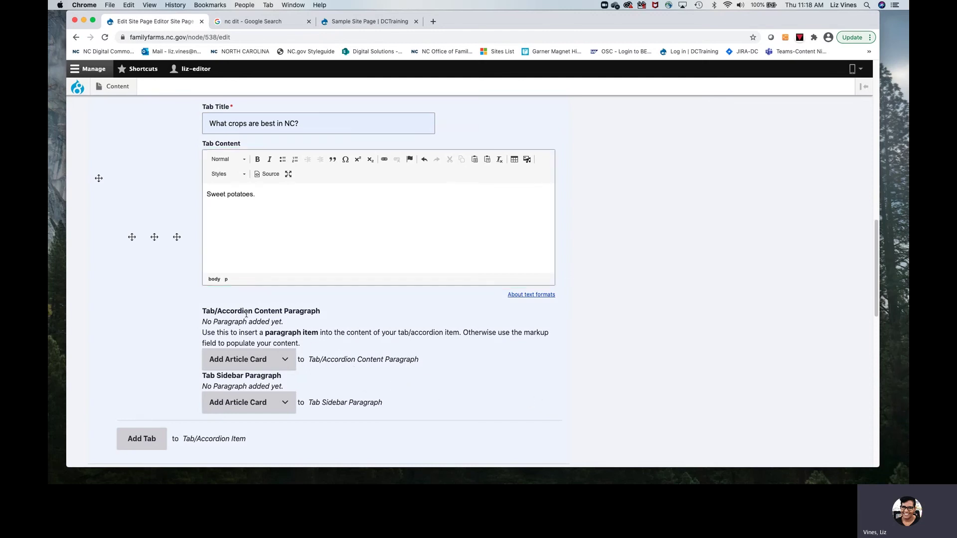
left_click_drag(255, 310, 320, 312)
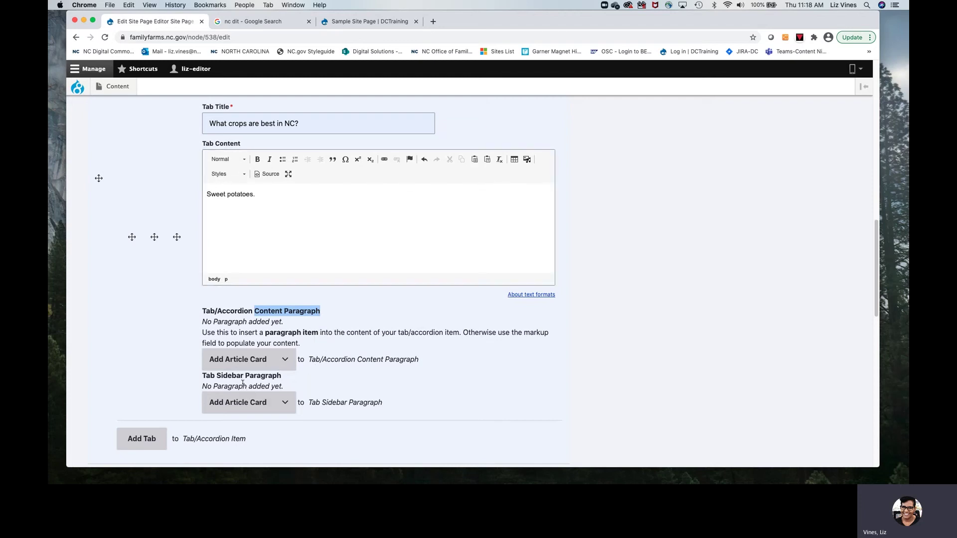
left_click(224, 377)
left_click_drag(218, 377, 282, 381)
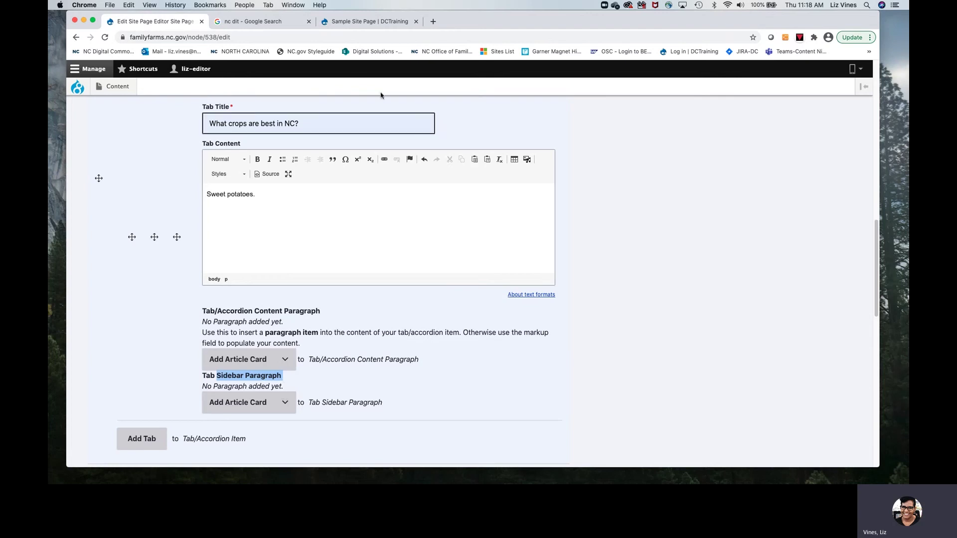
left_click(345, 22)
Step: Expand the live Demonstrate Accordion Paragraphs item to view its map, then return to the edit form
scroll(447, 415, "down", 3)
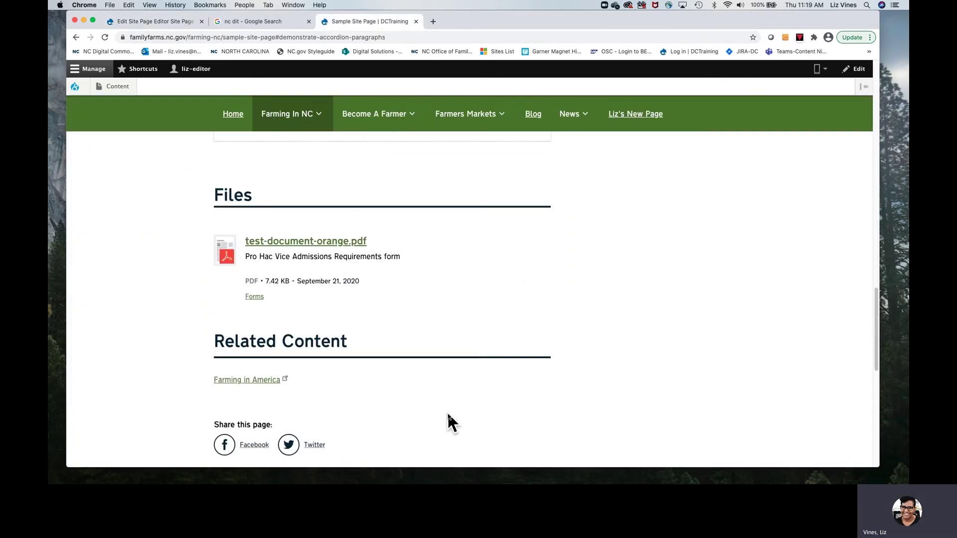
scroll(449, 419, "up", 4)
left_click(276, 314)
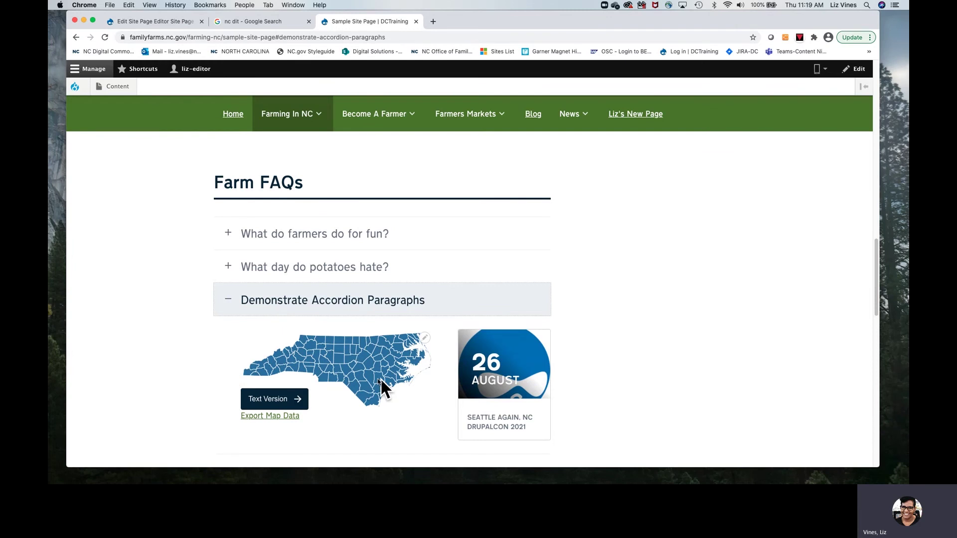
mouse_move(374, 382)
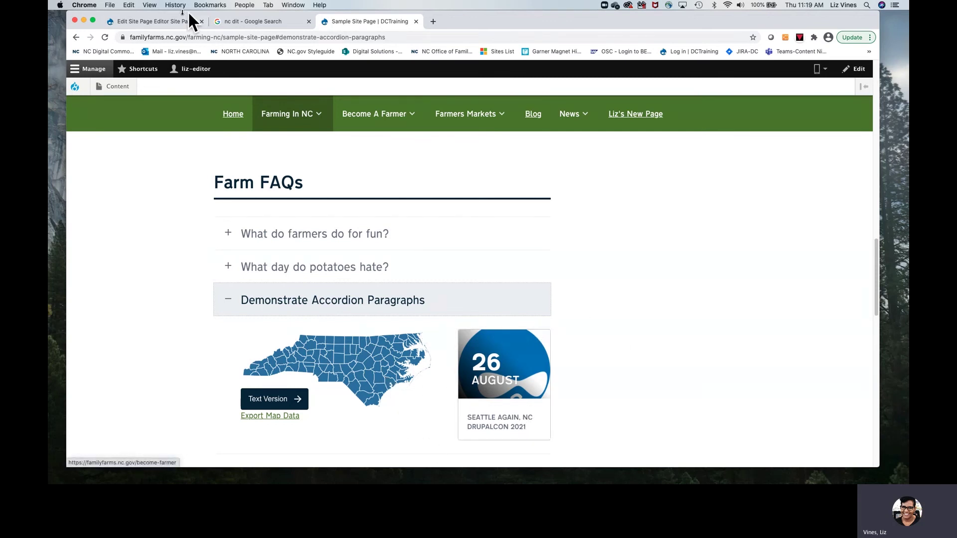
left_click(158, 21)
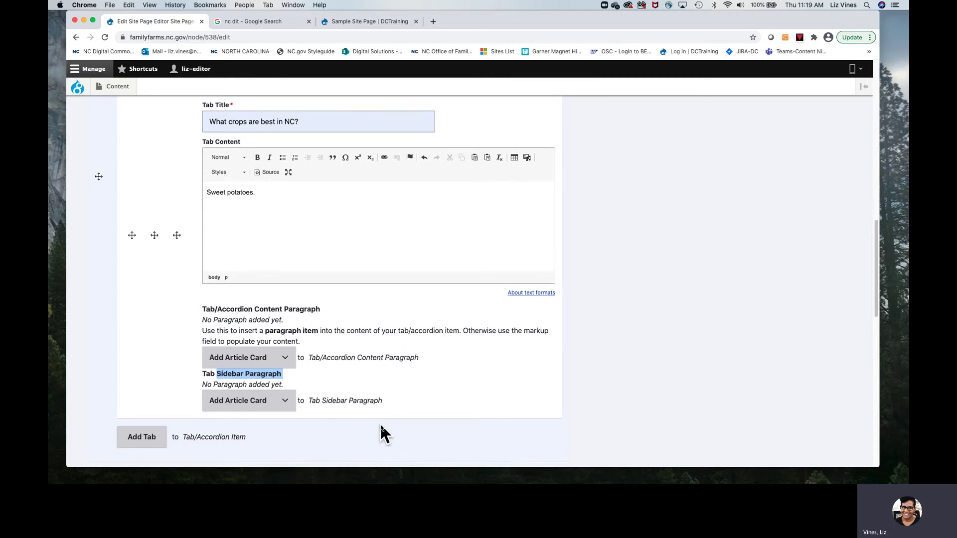
Step: Add a second tab titled 'What is waxy corn?' answered 'I don't know but hopefully it doesn't wane.'
scroll(379, 423, "down", 3)
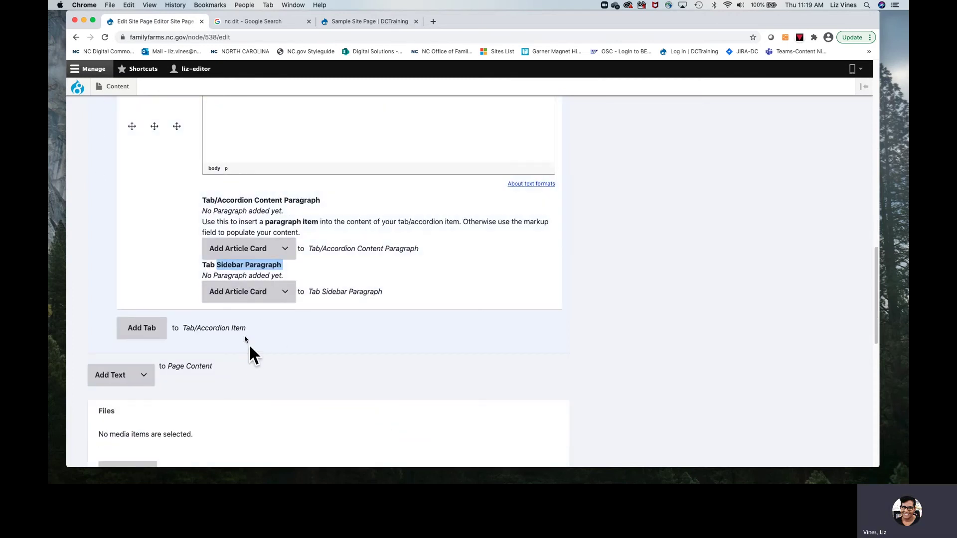
left_click(140, 329)
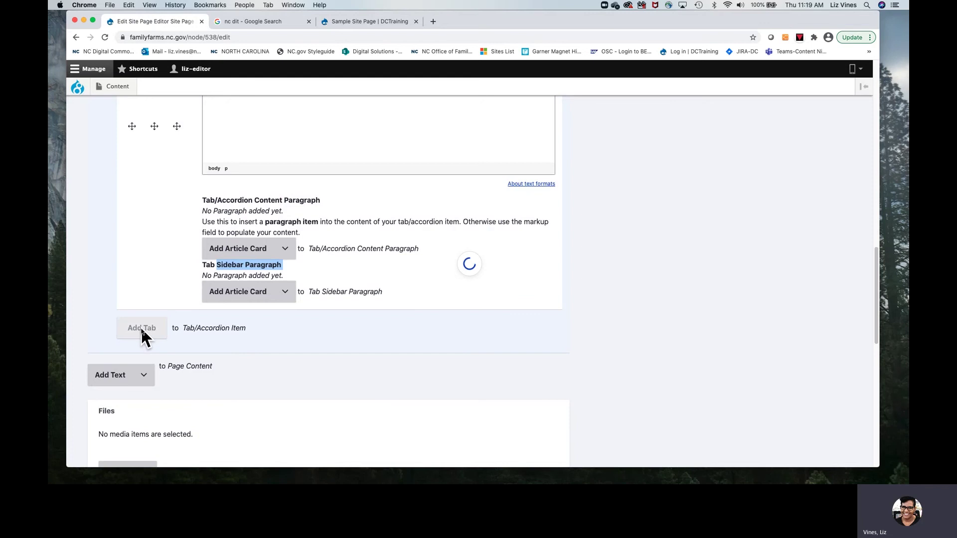
left_click(190, 199)
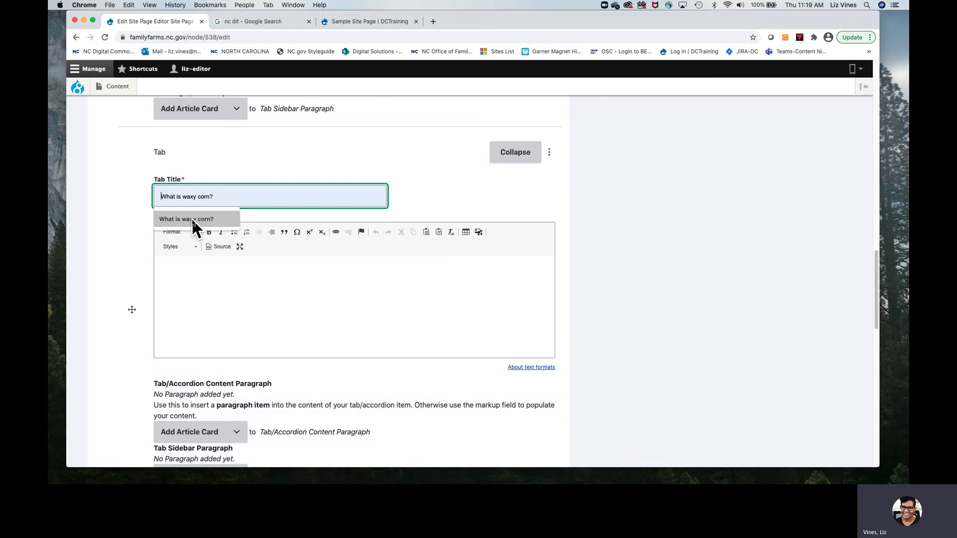
left_click(191, 217)
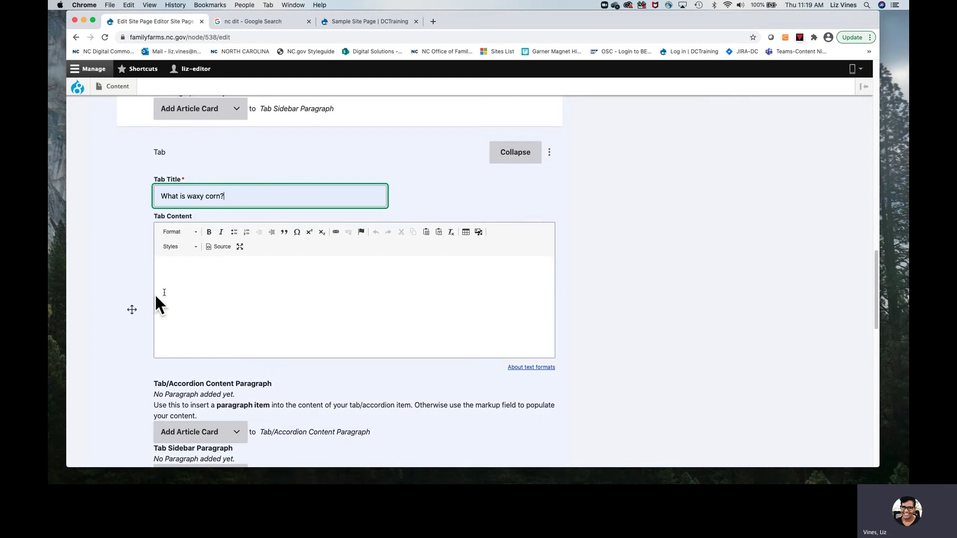
left_click(175, 275)
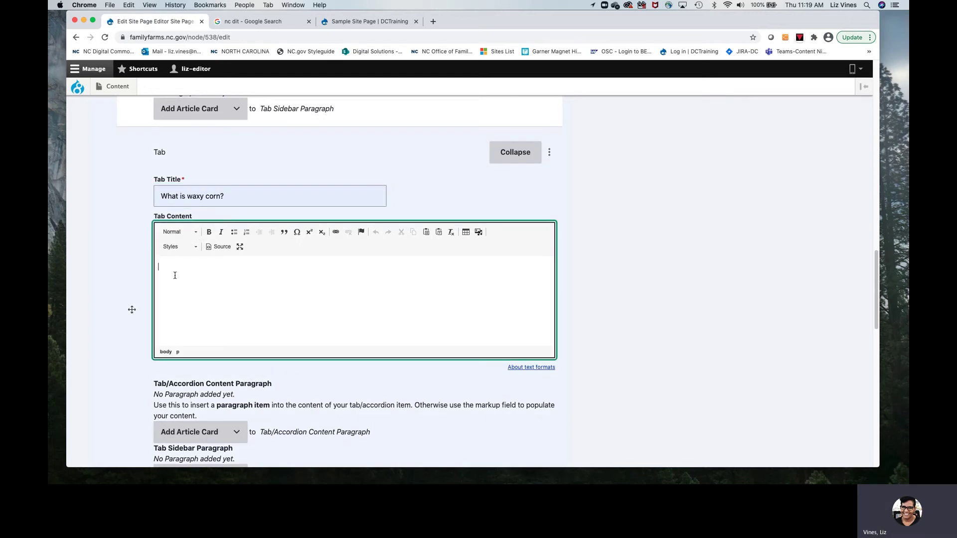
type("I don't know but hopefully it doesn't wane")
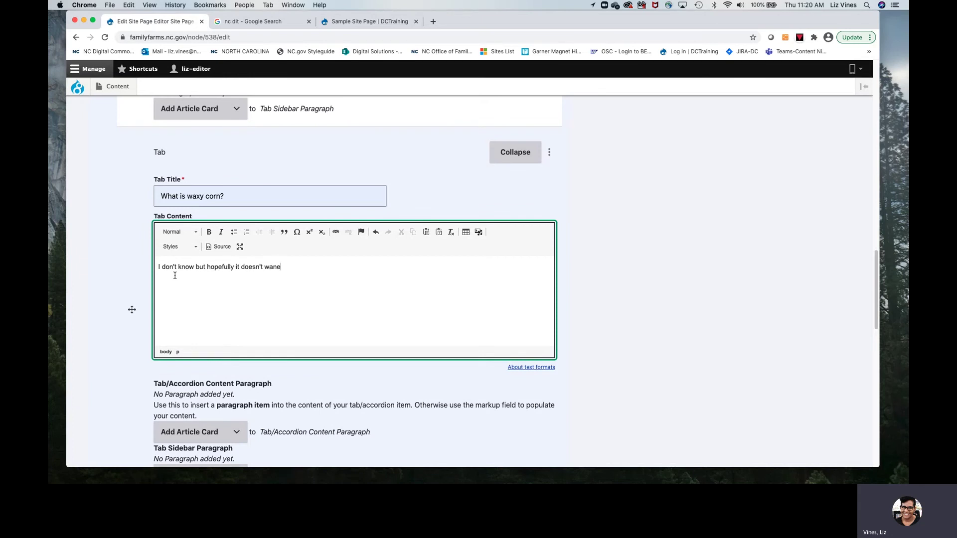
type(".")
left_click(251, 202)
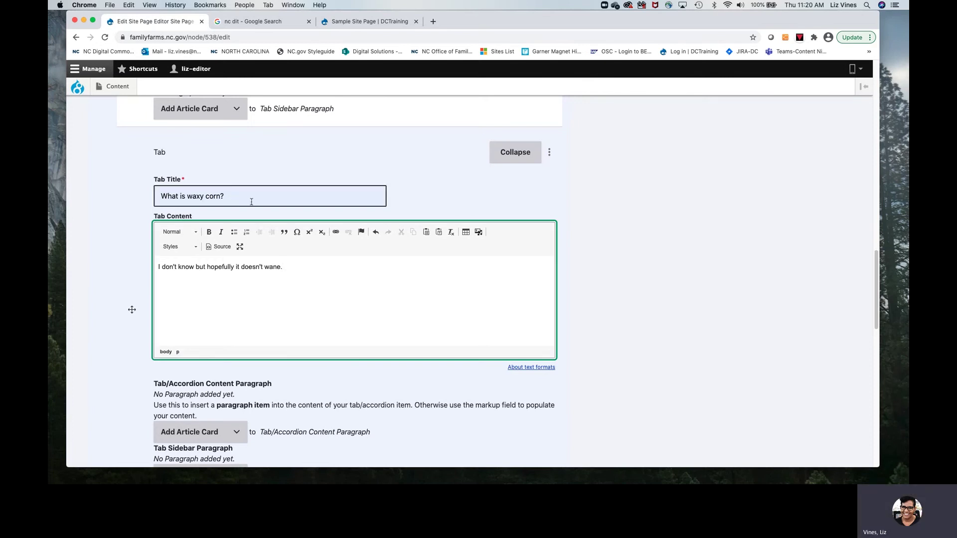
left_click(183, 288)
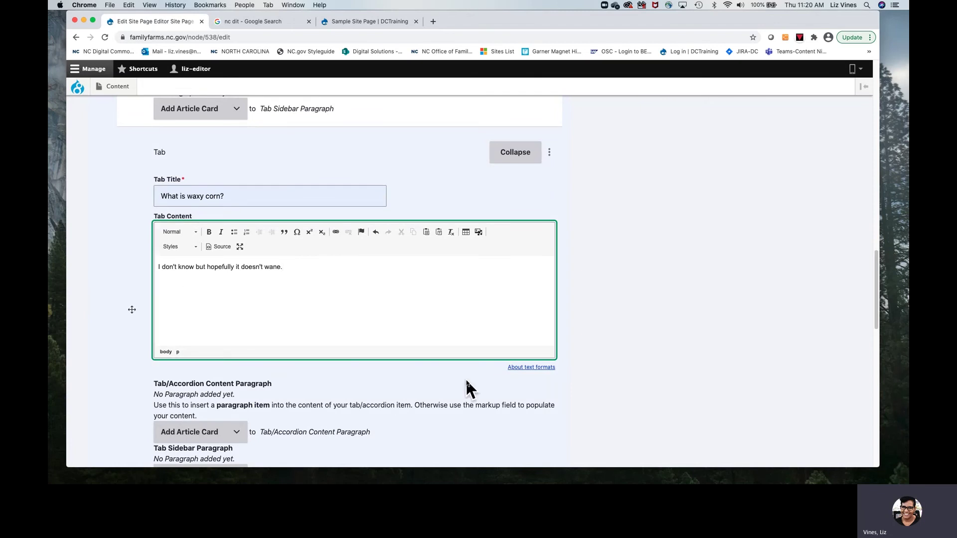
Step: Save the Editor Site Page as a draft
scroll(465, 378, "down", 1)
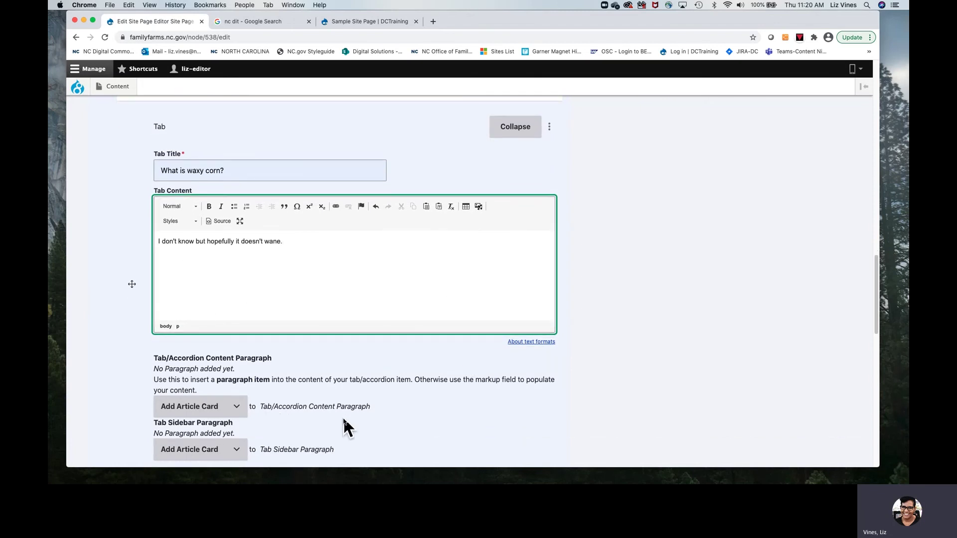
scroll(397, 443, "down", 1)
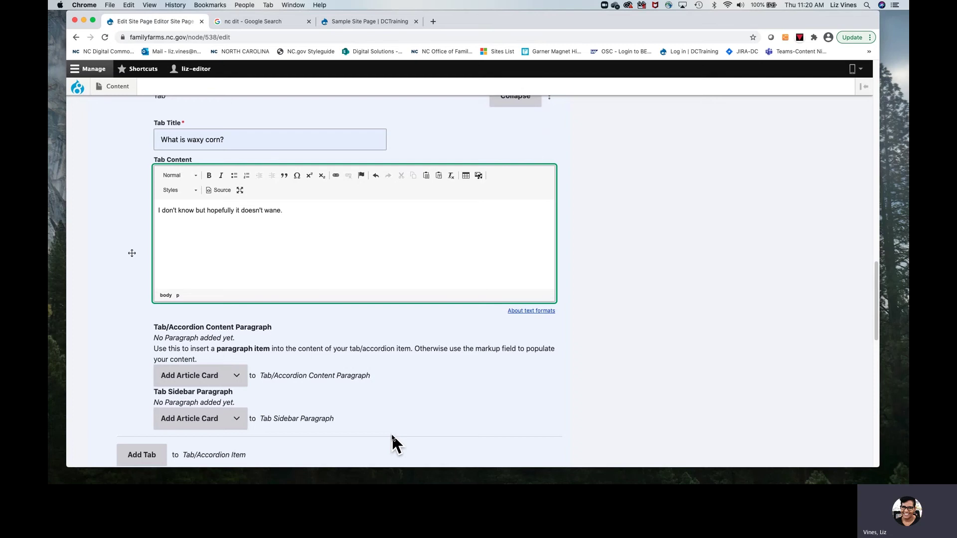
scroll(220, 450, "down", 6)
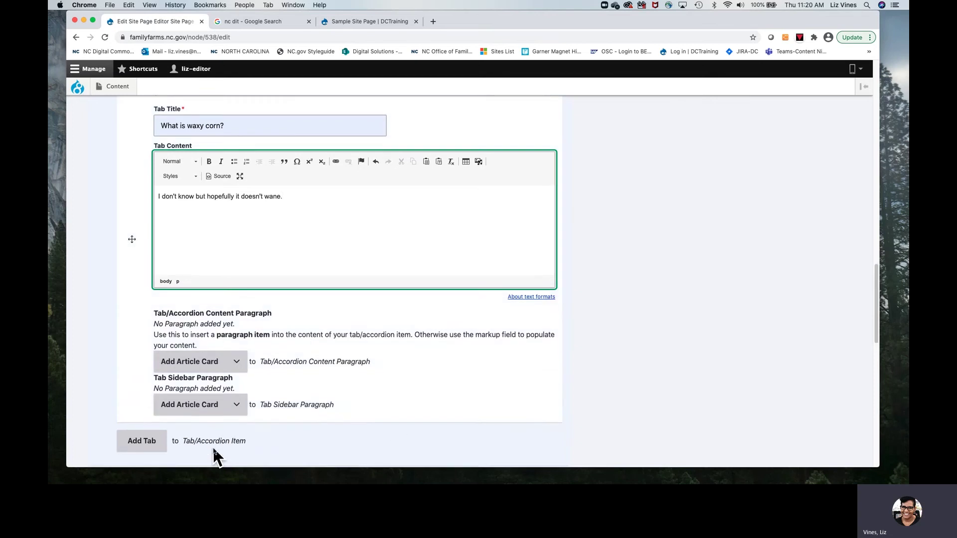
scroll(220, 411, "down", 12)
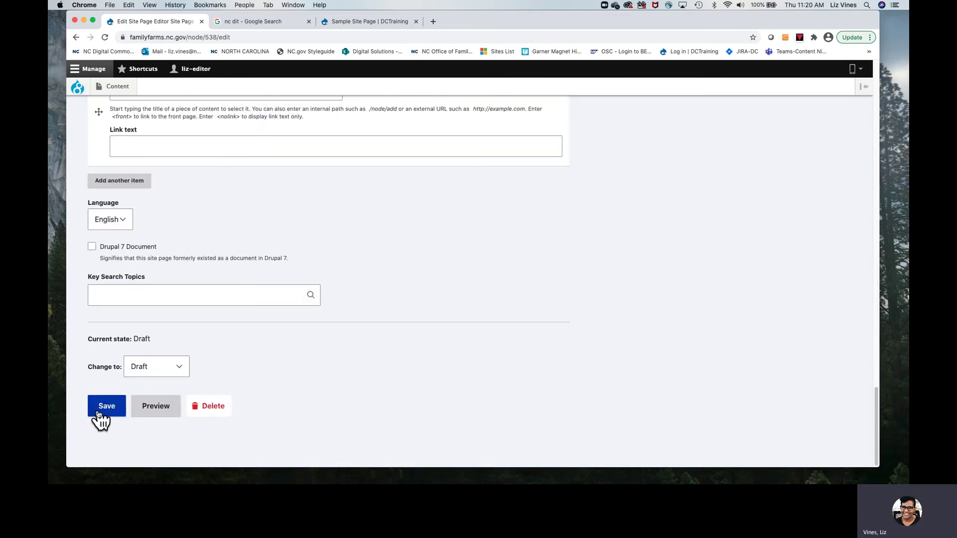
left_click(99, 407)
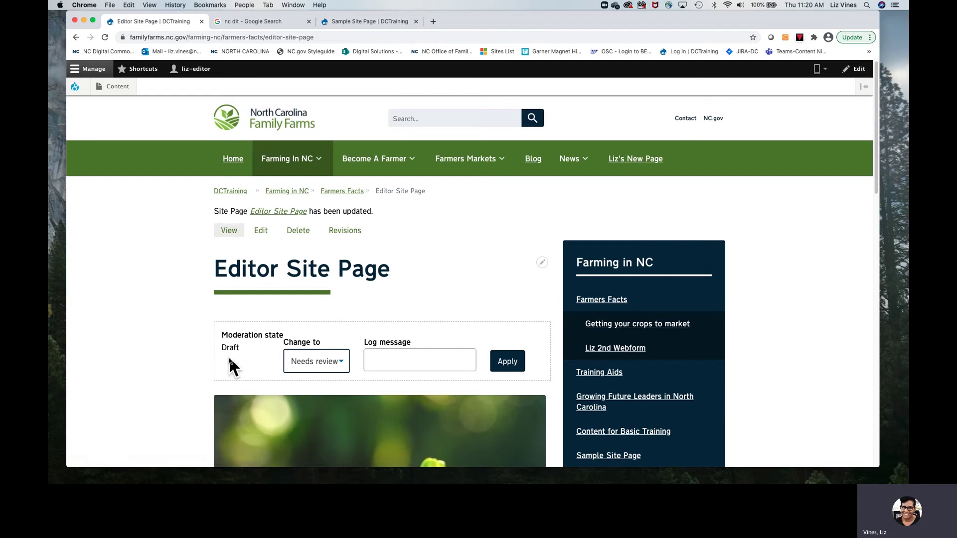
Step: Scroll the saved draft page past the image to the FAQ's accordion showing both questions
scroll(177, 370, "down", 2)
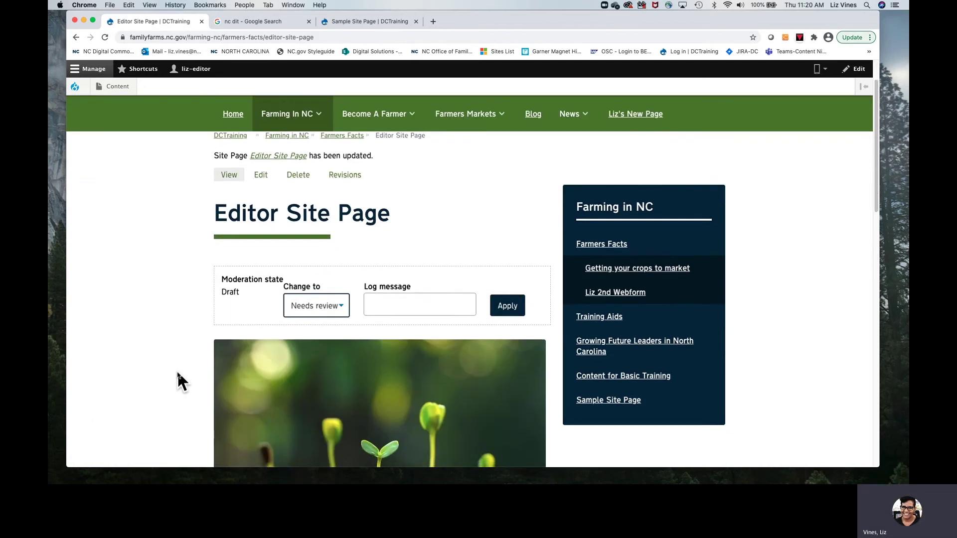
scroll(176, 370, "down", 4)
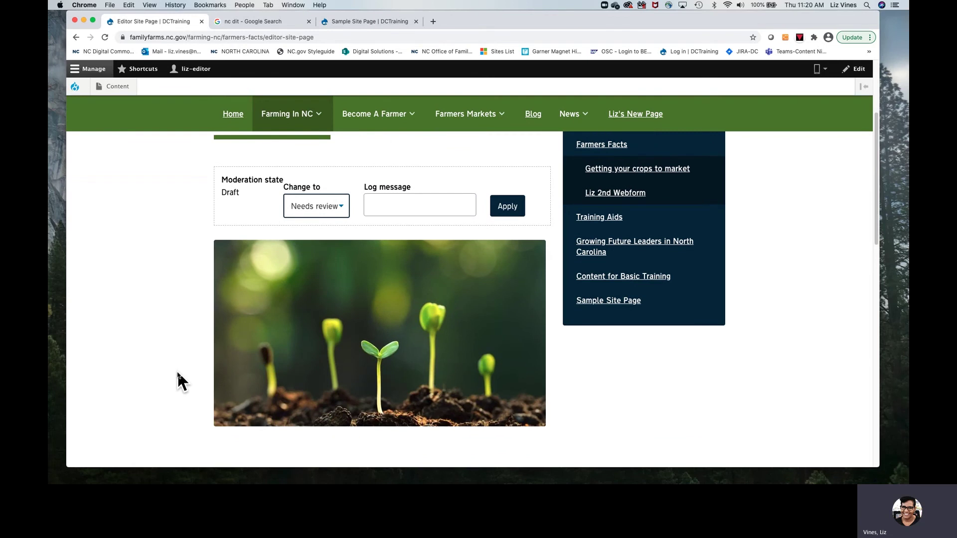
scroll(176, 370, "up", 4)
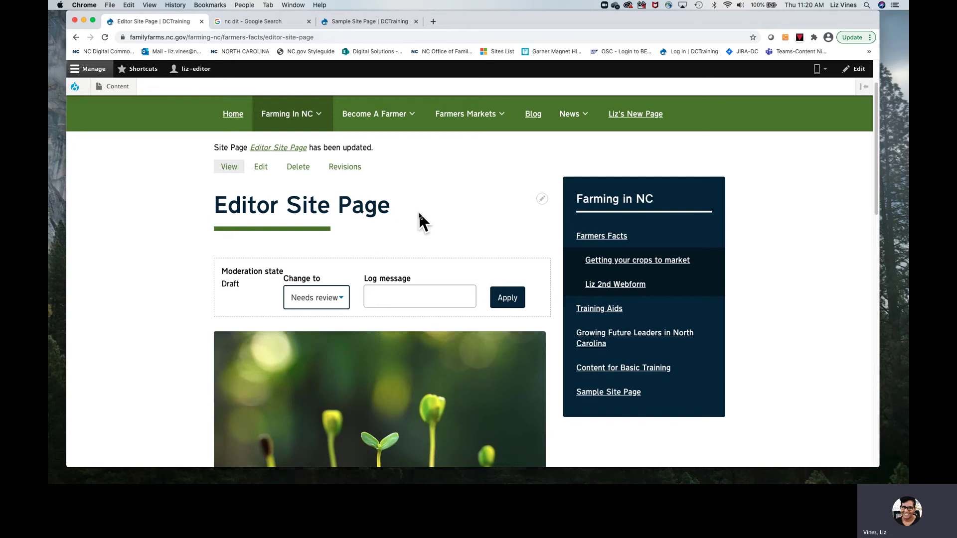
scroll(173, 312, "down", 2)
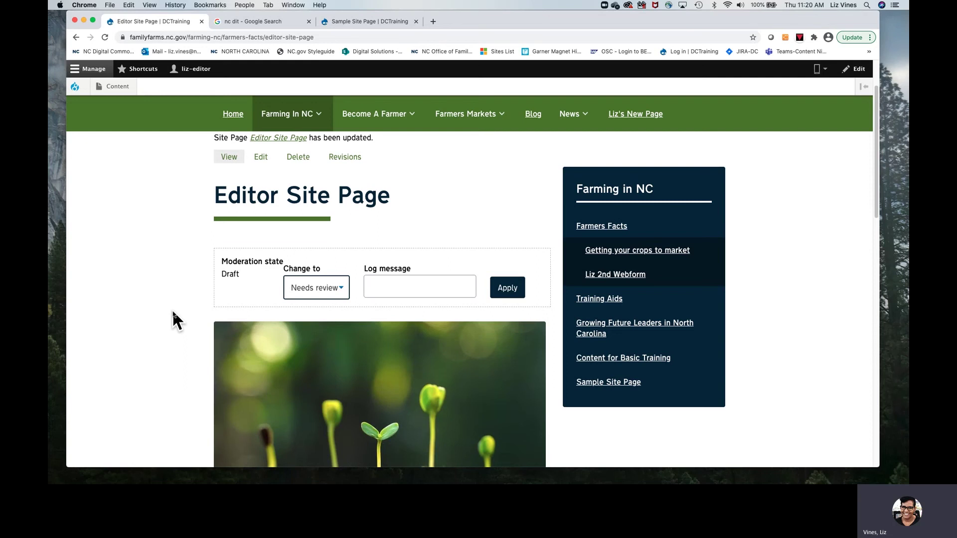
scroll(173, 310, "down", 3)
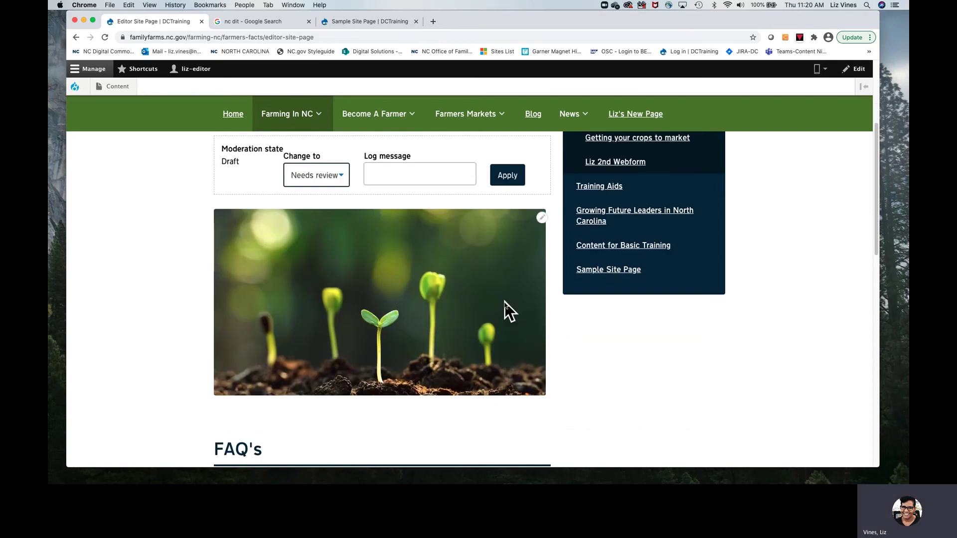
scroll(593, 370, "down", 6)
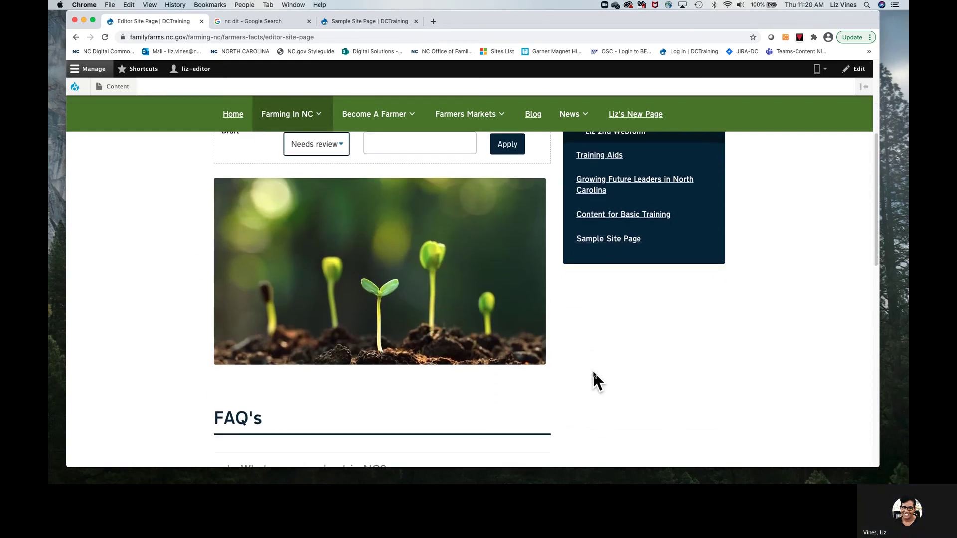
scroll(598, 381, "down", 2)
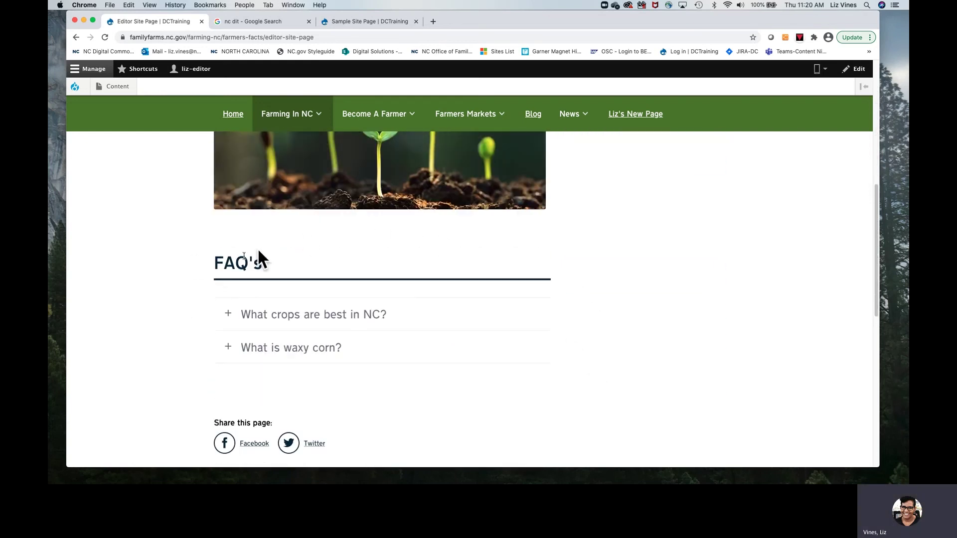
left_click(251, 321)
scroll(410, 312, "up", 5)
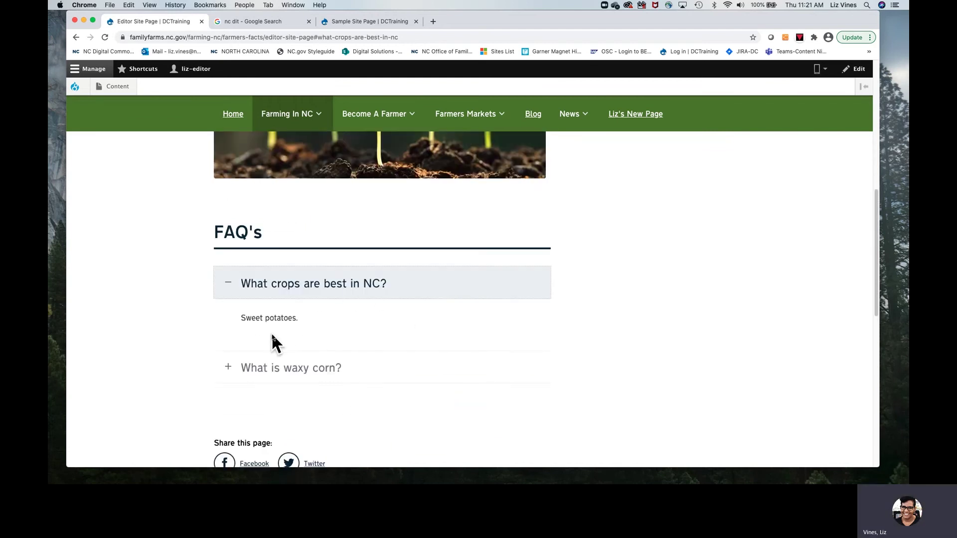
left_click(228, 285)
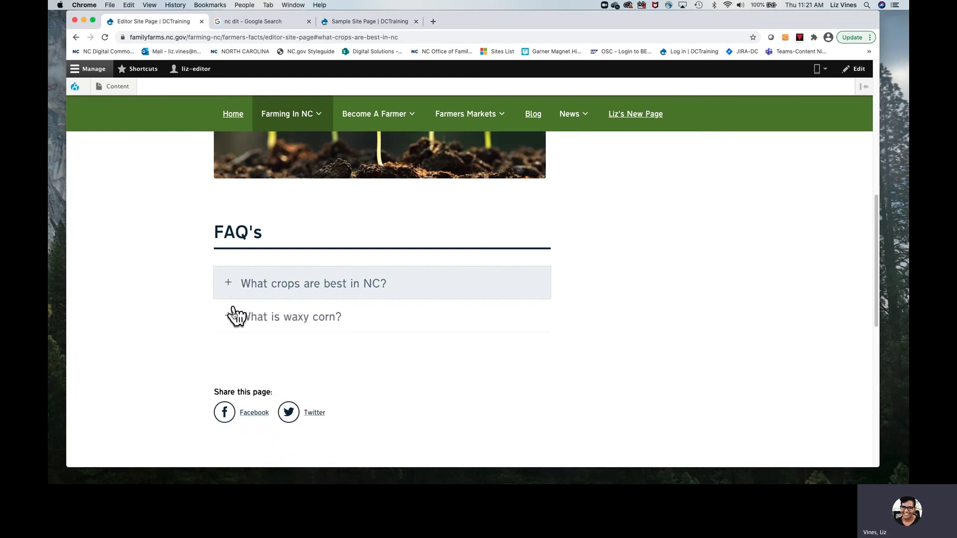
left_click(233, 311)
scroll(259, 339, "up", 3)
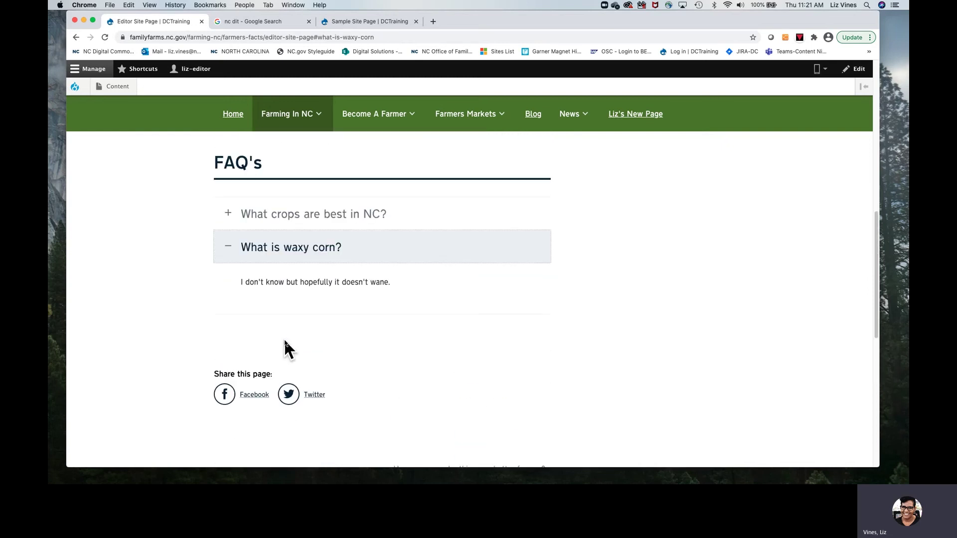
scroll(285, 341, "up", 1)
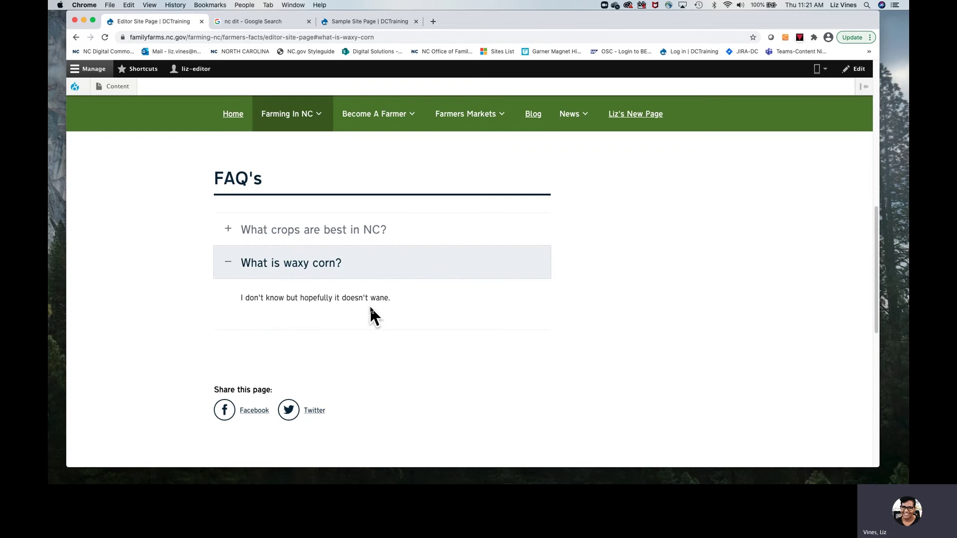
left_click(233, 272)
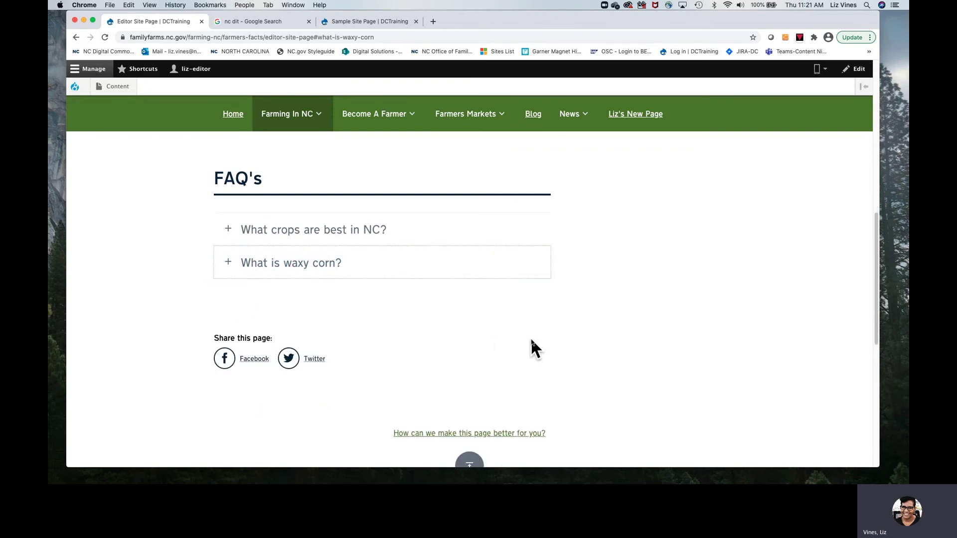
scroll(530, 344, "up", 5)
scroll(668, 374, "up", 3)
scroll(719, 401, "down", 5)
scroll(720, 401, "up", 5)
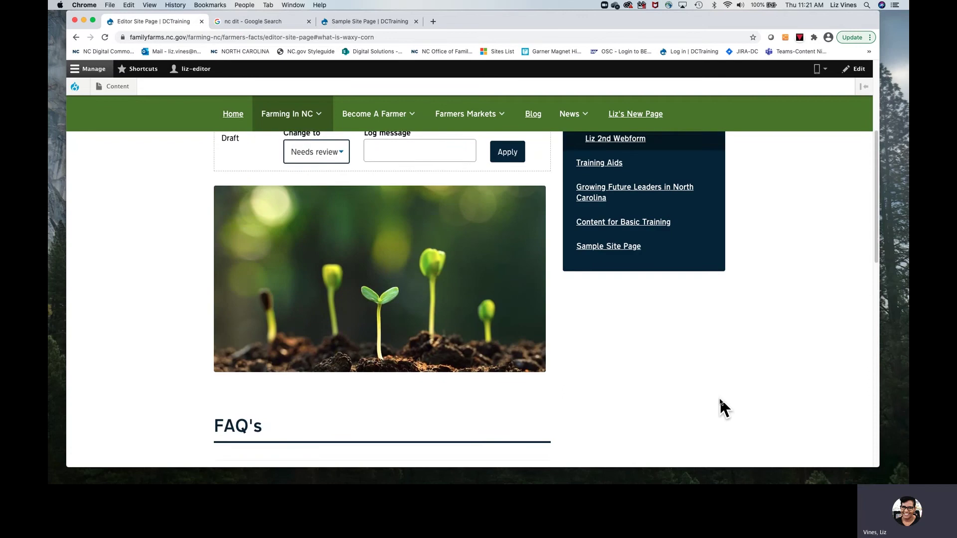
scroll(701, 405, "down", 3)
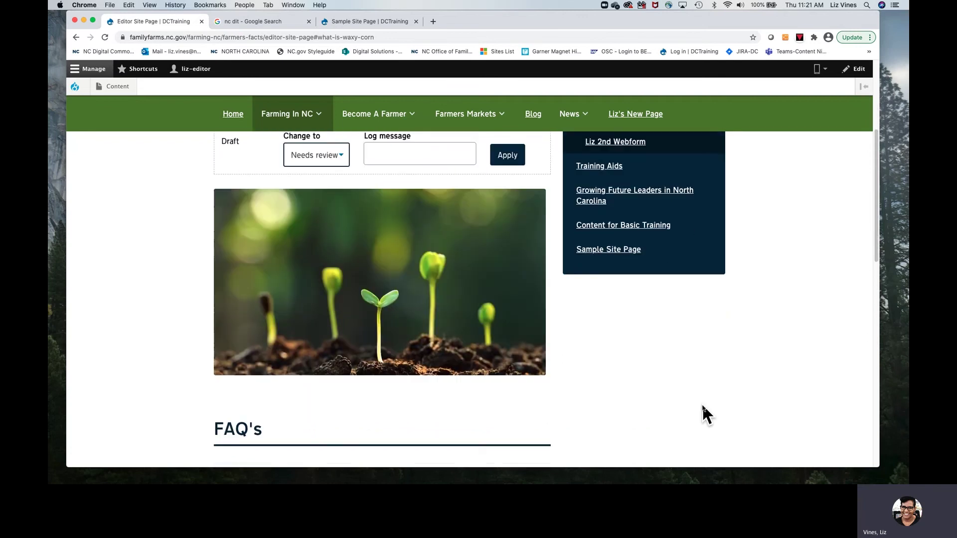
scroll(701, 406, "down", 1)
scroll(701, 406, "up", 2)
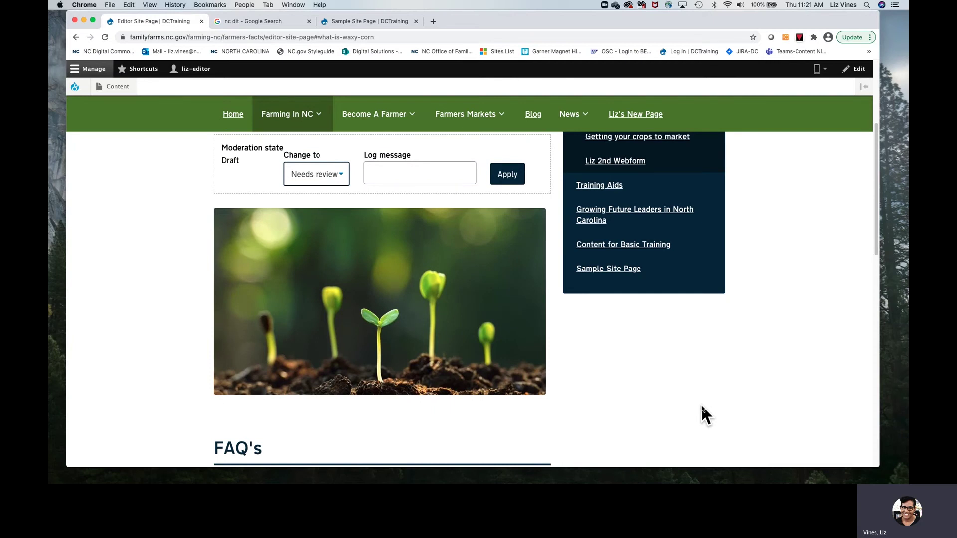
scroll(532, 442, "up", 4)
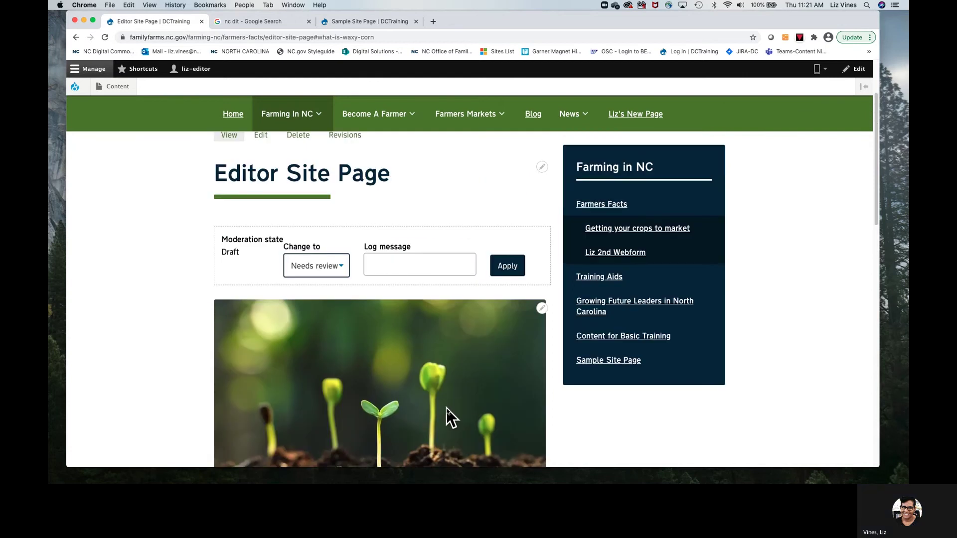
scroll(451, 418, "up", 4)
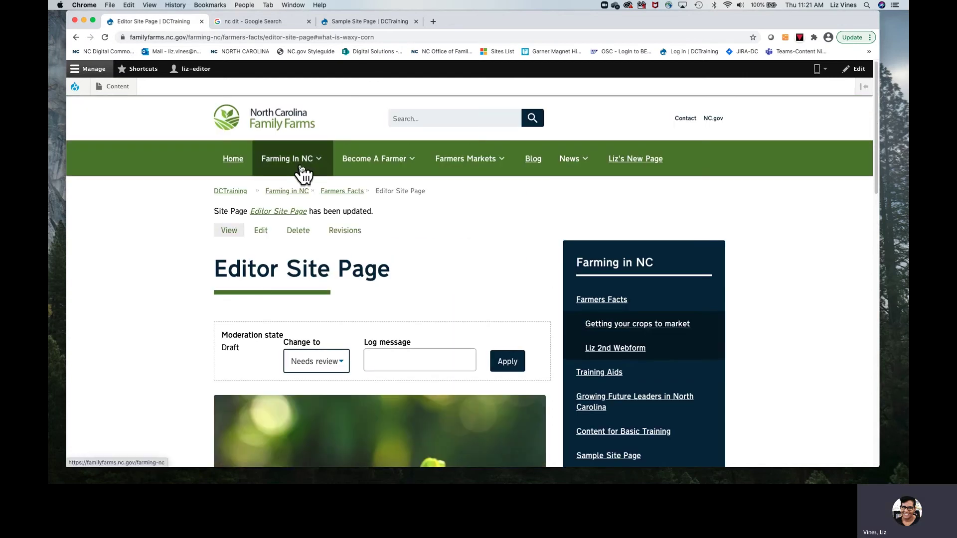
Step: On the Content for Basic Training page, select the text from Products through Become a farmer, then go back
mouse_move(301, 169)
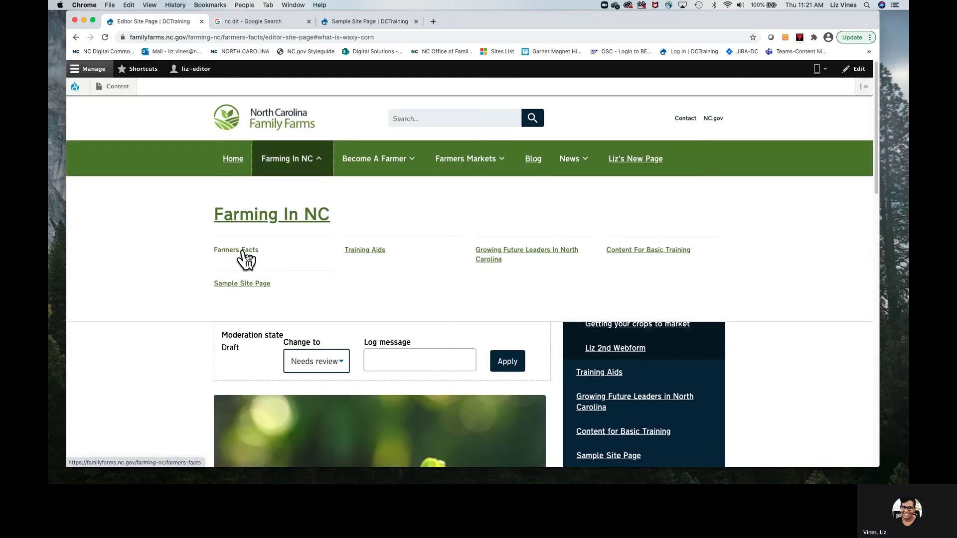
left_click(626, 249)
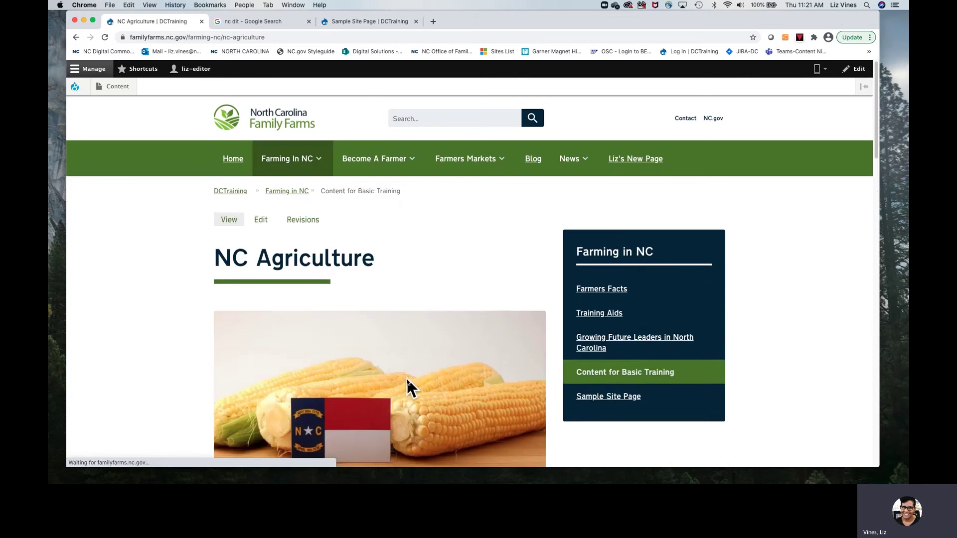
scroll(406, 379, "down", 5)
left_click_drag(215, 312, 373, 392)
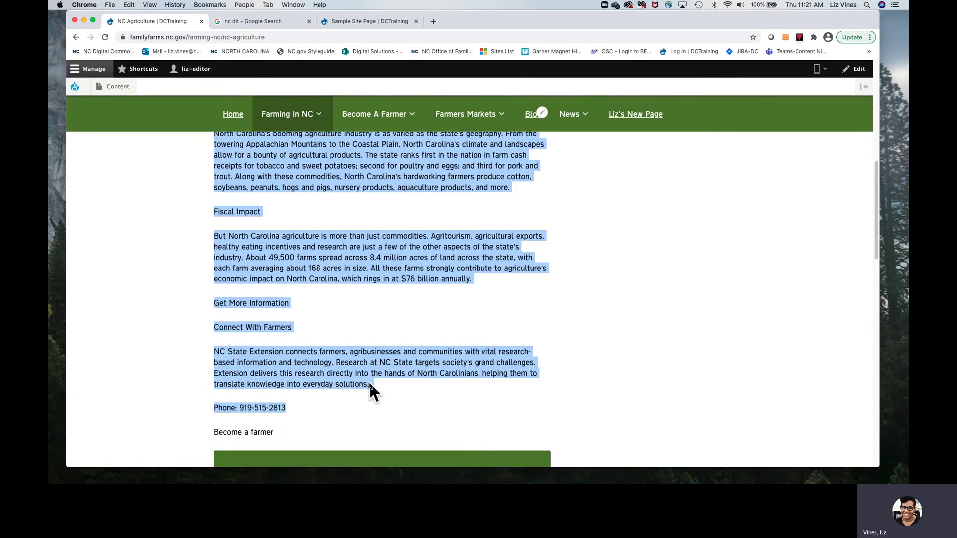
left_click_drag(280, 441, 279, 441)
key("super+c")
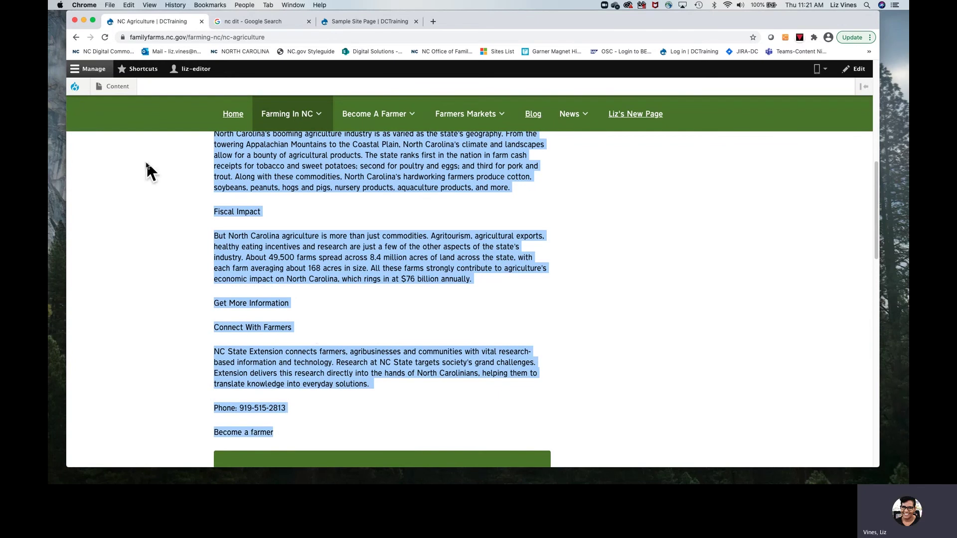
left_click(74, 38)
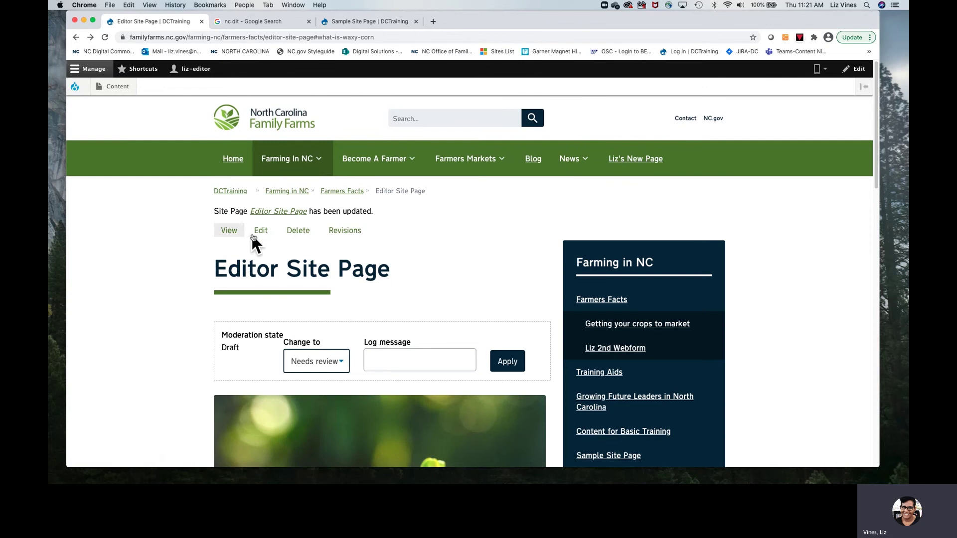
Step: Open the Editor Site Page's Edit tab and scroll down to the Page Content section
left_click(259, 231)
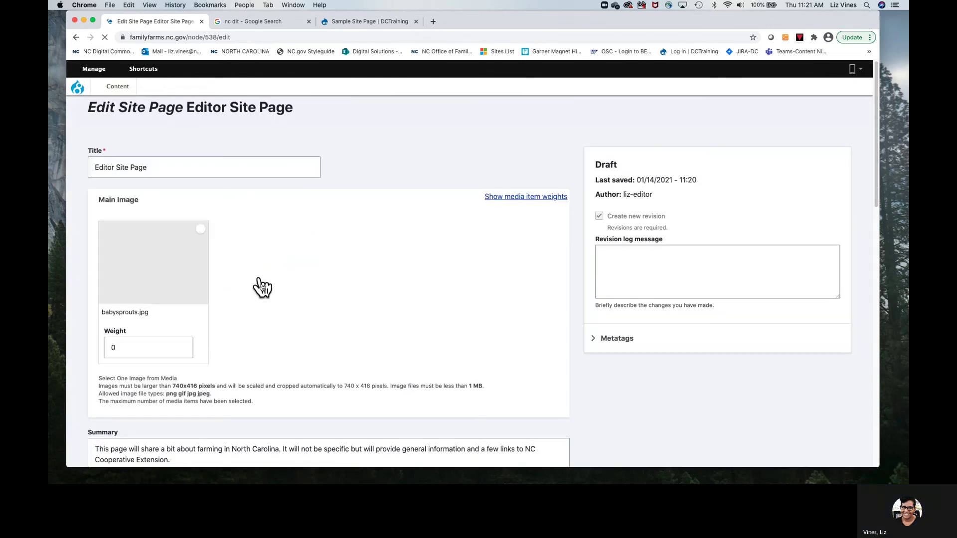
scroll(271, 349, "down", 3)
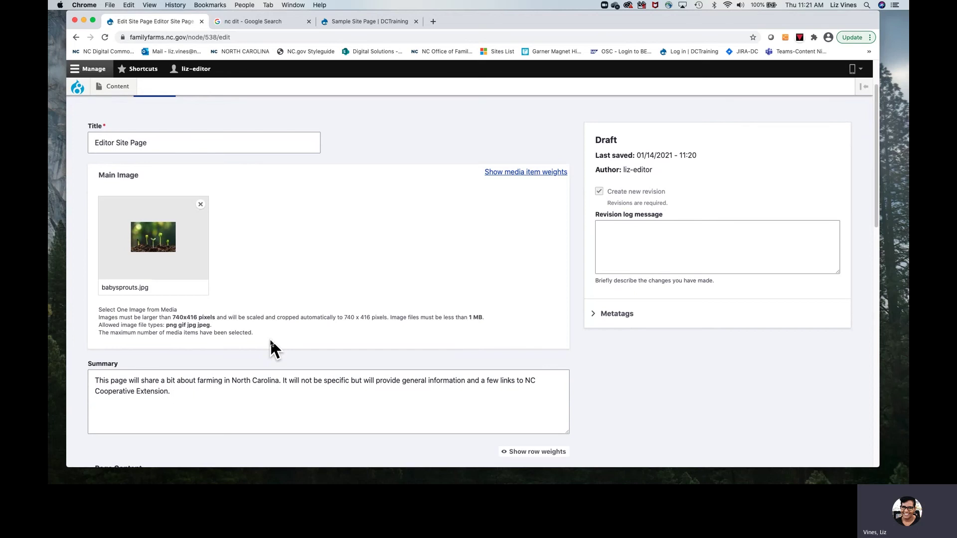
scroll(269, 337, "down", 4)
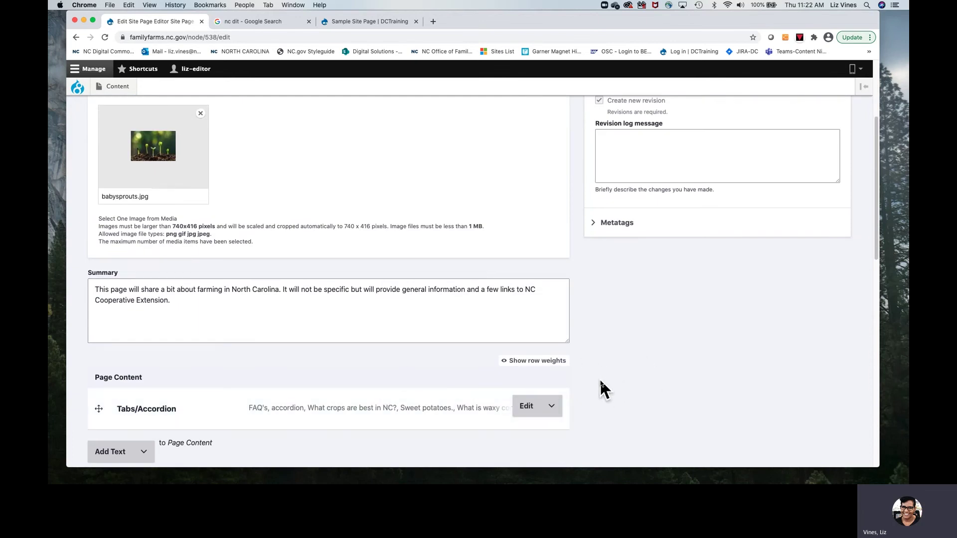
scroll(621, 392, "down", 3)
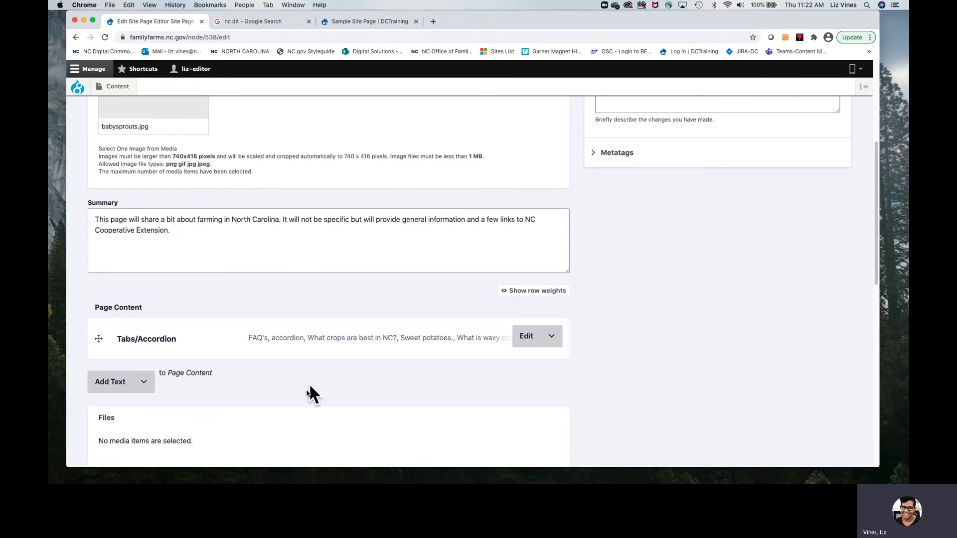
Step: Insert a Text paragraph below the collapsed FAQ Tabs/Accordion using Add Text
left_click(114, 386)
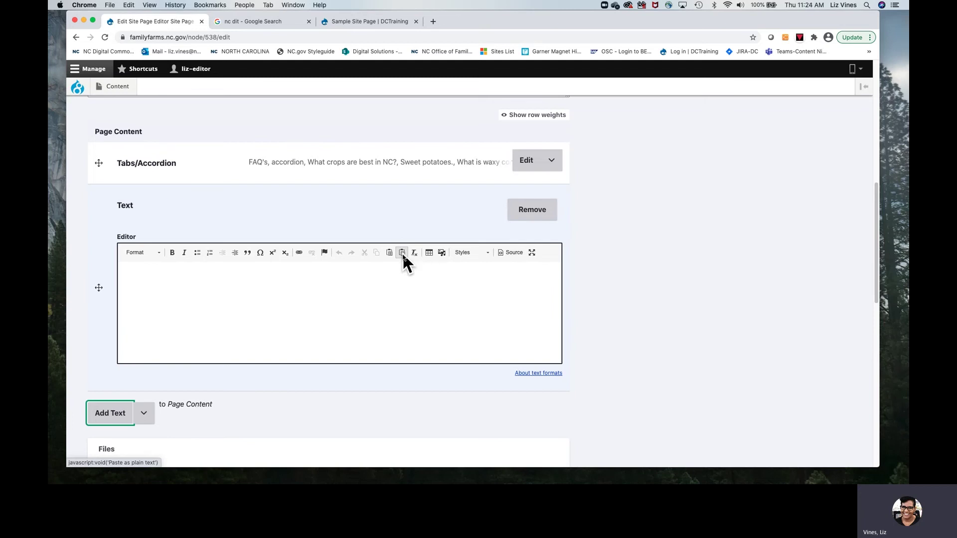
Step: Paste the copied NC Agriculture text, 'Products' through 'Become a farmer', as plain text into the Text paragraph
left_click(402, 252)
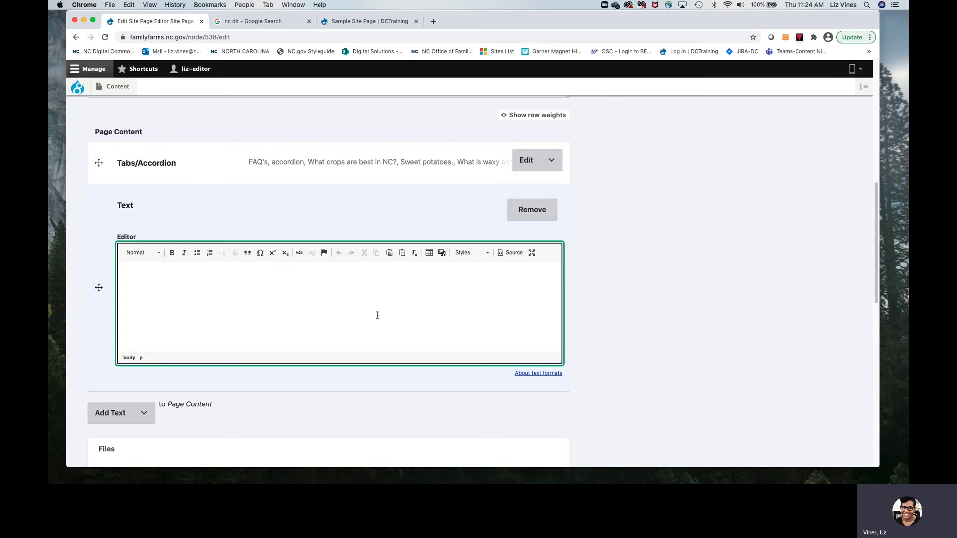
left_click(402, 253)
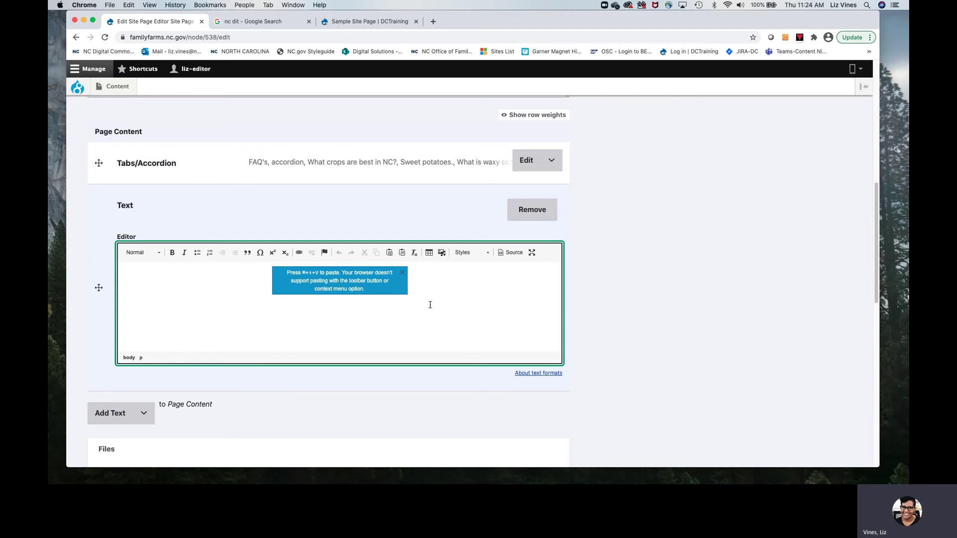
key("super+shift+v")
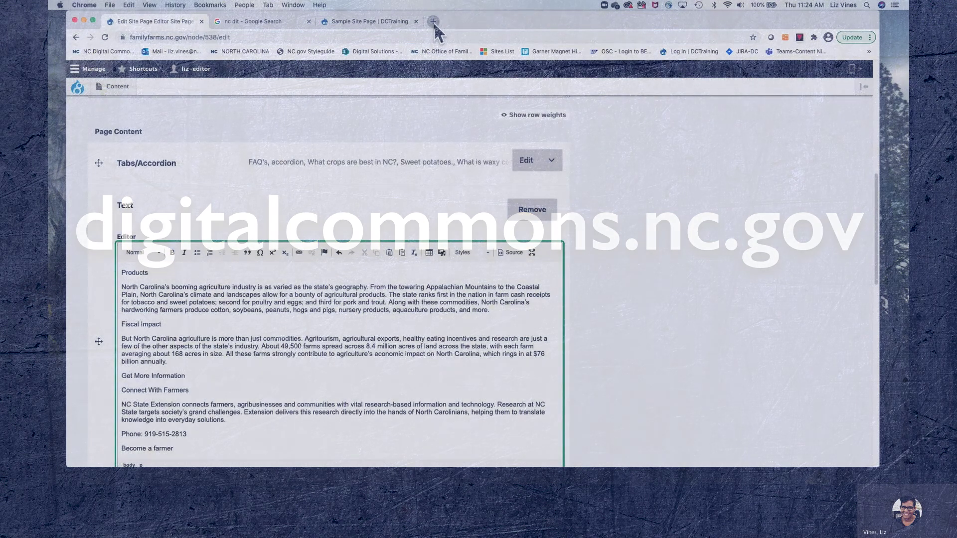
Step: Open the NC Digital Commons support site in a new tab and go to the Text Editor How To page
left_click(433, 22)
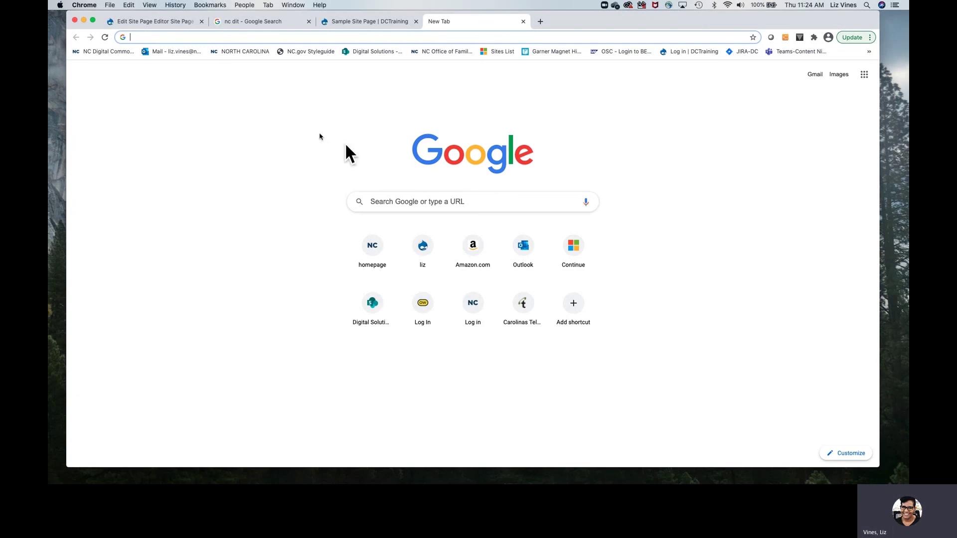
left_click(95, 52)
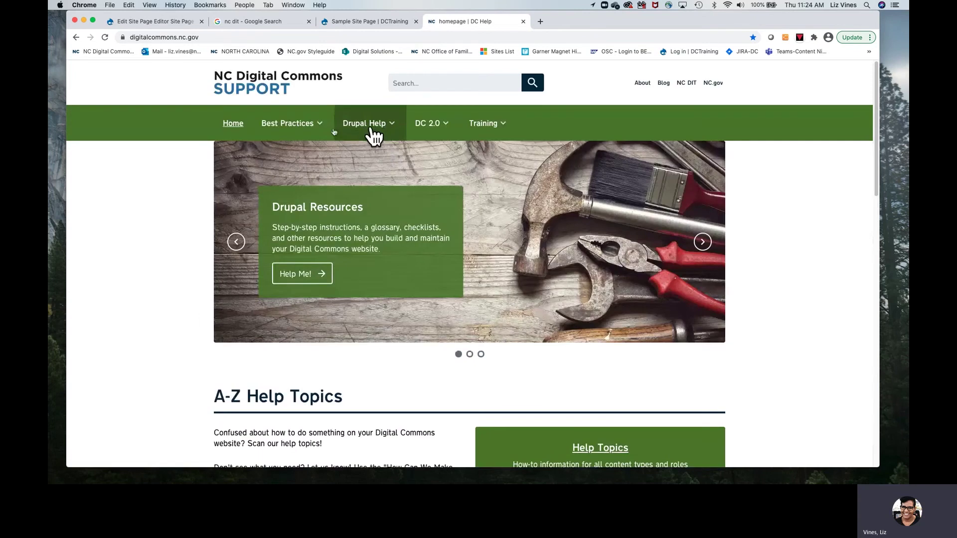
mouse_move(379, 127)
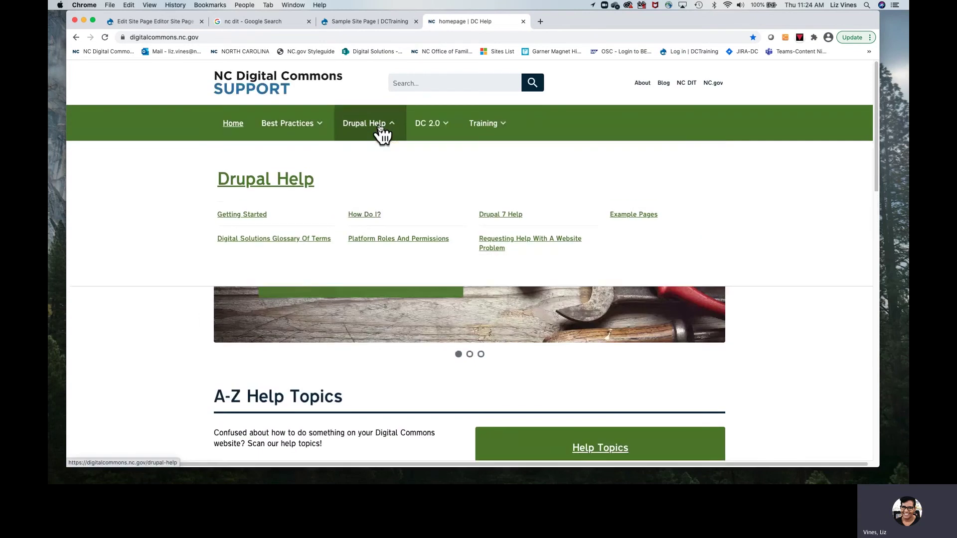
left_click(367, 215)
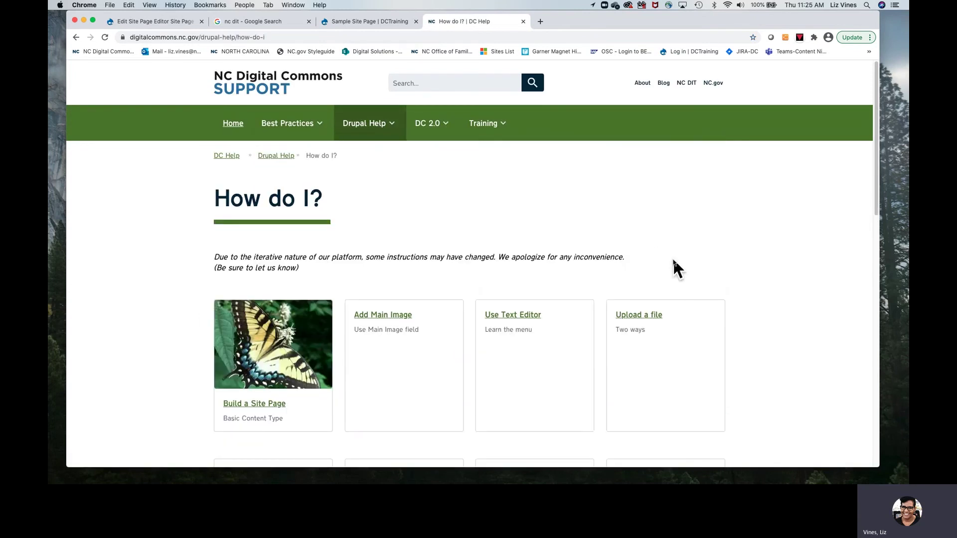
left_click(543, 321)
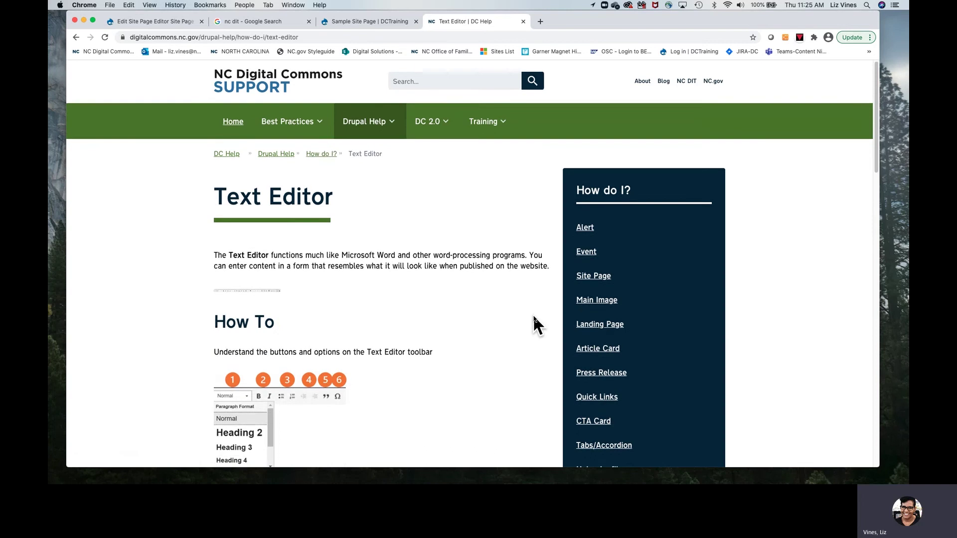
Step: Review the 17 numbered toolbar buttons on the Text Editor help page, then return to its top
scroll(533, 322, "down", 3)
scroll(533, 323, "down", 1)
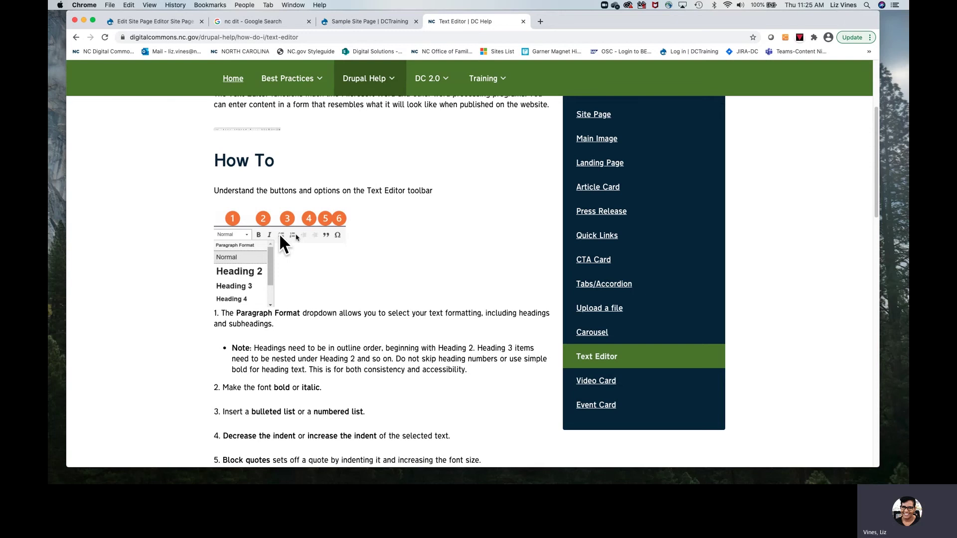
scroll(441, 264, "down", 1)
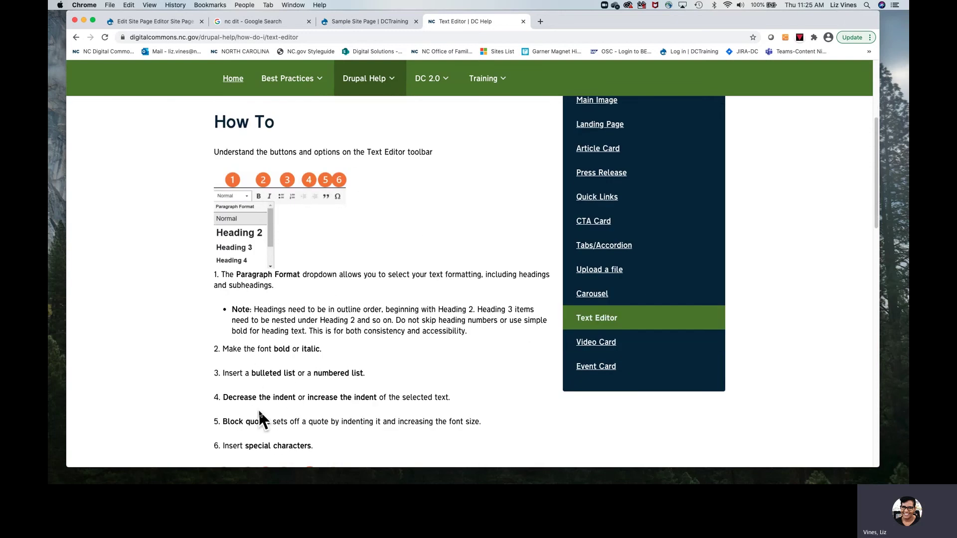
scroll(327, 387, "down", 1)
scroll(328, 384, "down", 8)
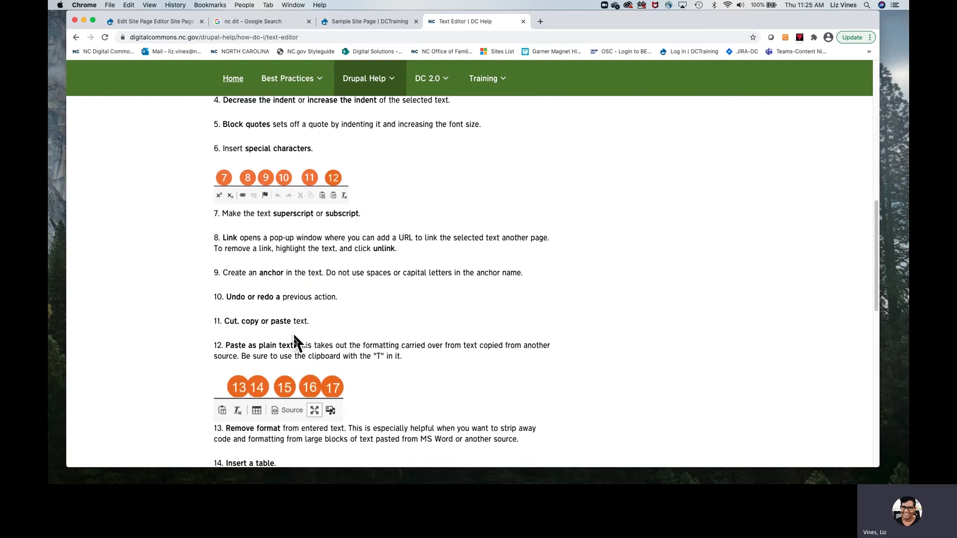
scroll(396, 347, "down", 9)
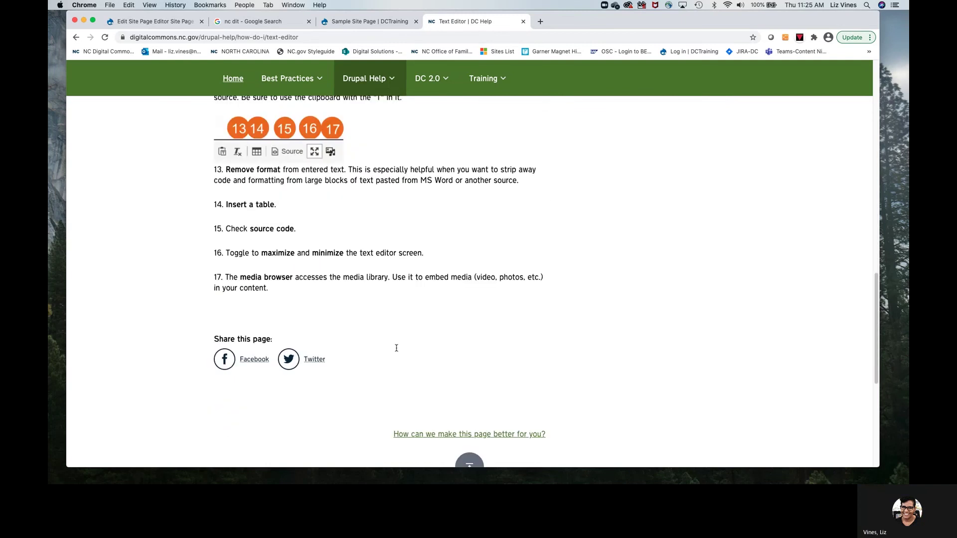
scroll(396, 348, "up", 10)
scroll(396, 348, "up", 8)
scroll(396, 348, "up", 5)
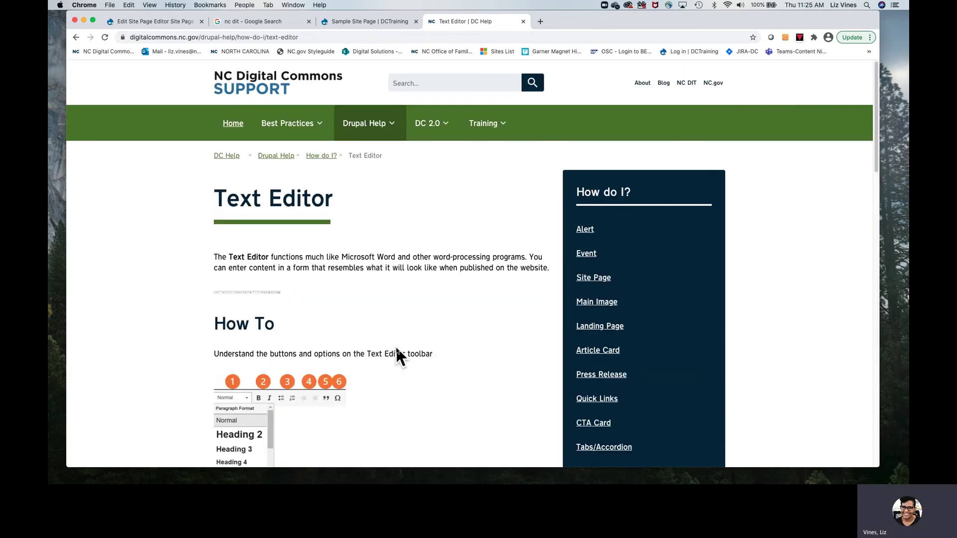
Step: Back on the Edit Site Page form, look over the Paragraph Format list without changing the pasted text
left_click(163, 19)
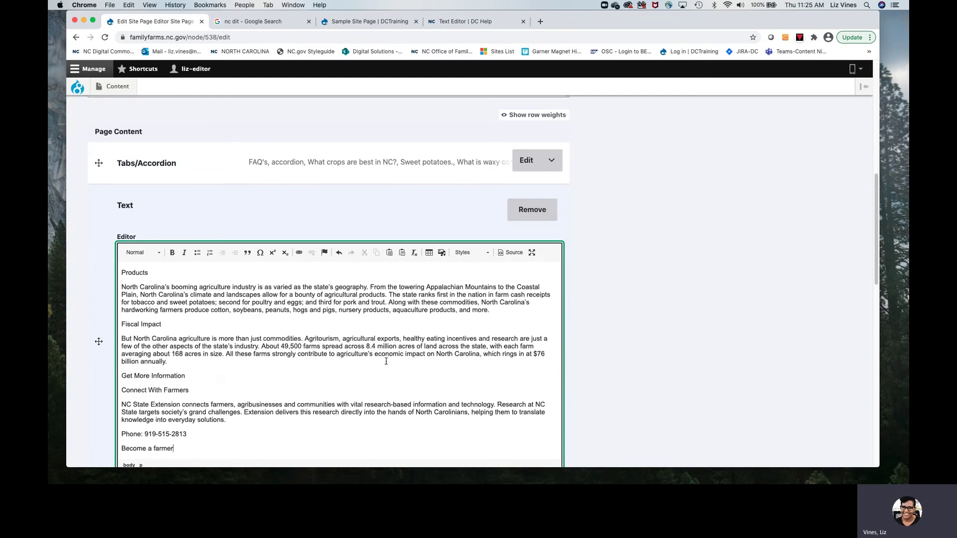
scroll(386, 361, "up", 2)
scroll(394, 362, "down", 1)
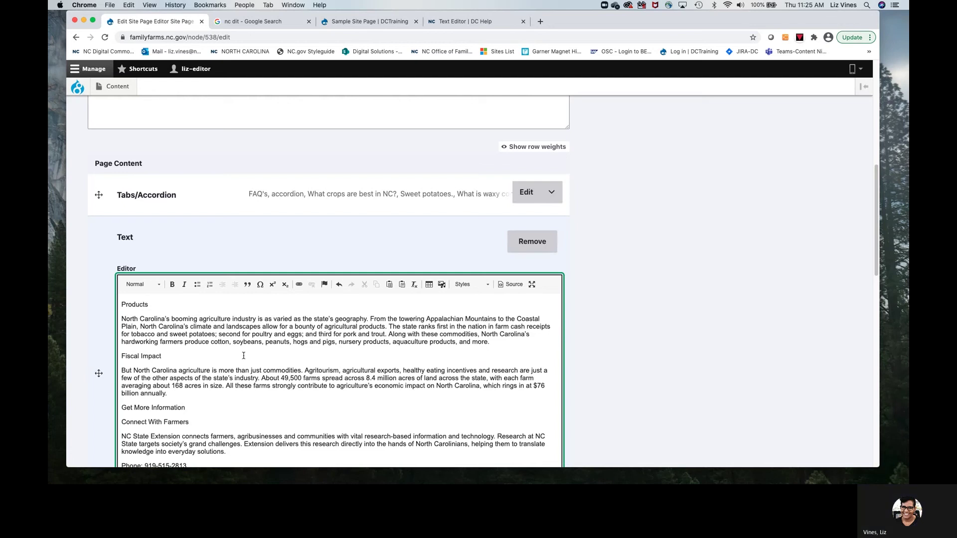
left_click(159, 286)
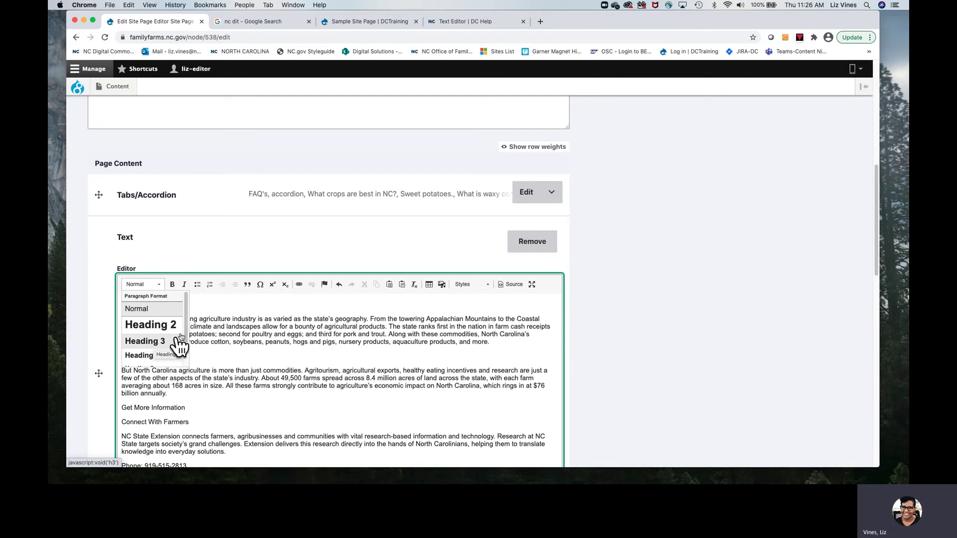
left_click_drag(185, 321, 184, 342)
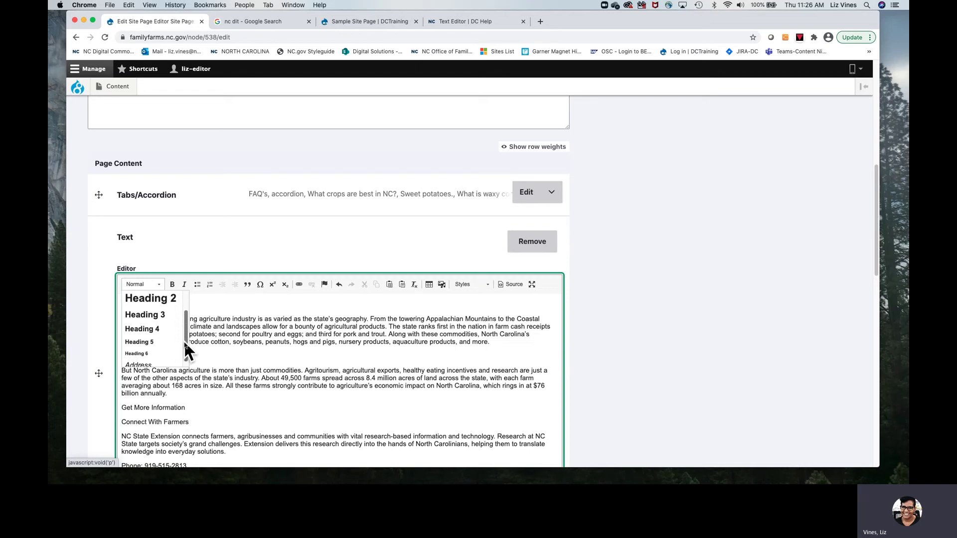
left_click_drag(183, 342, 187, 323)
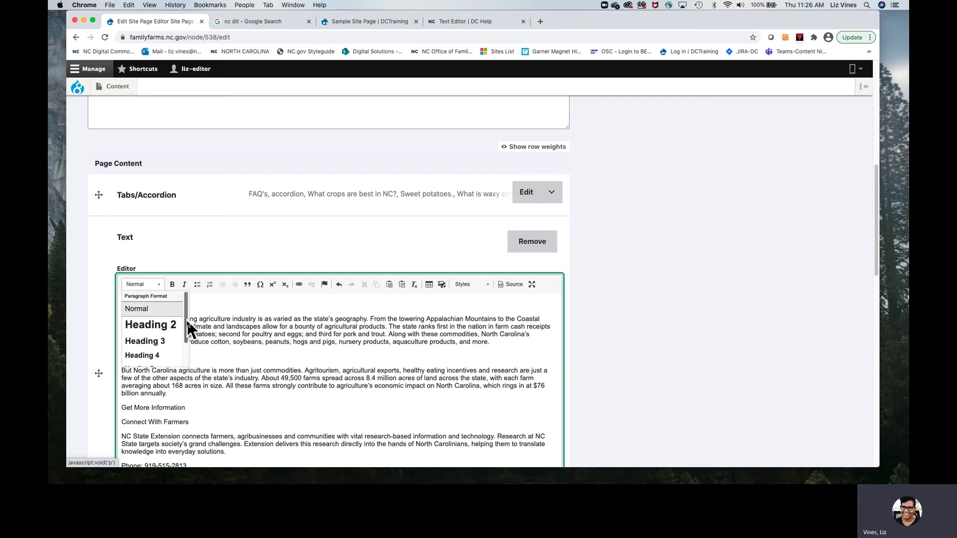
left_click(245, 307)
scroll(264, 311, "up", 4)
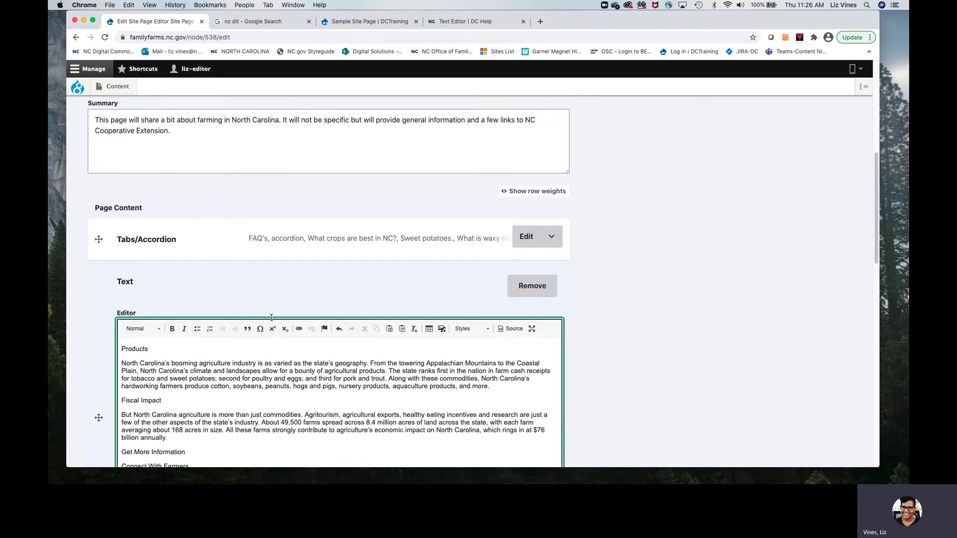
scroll(277, 314, "up", 10)
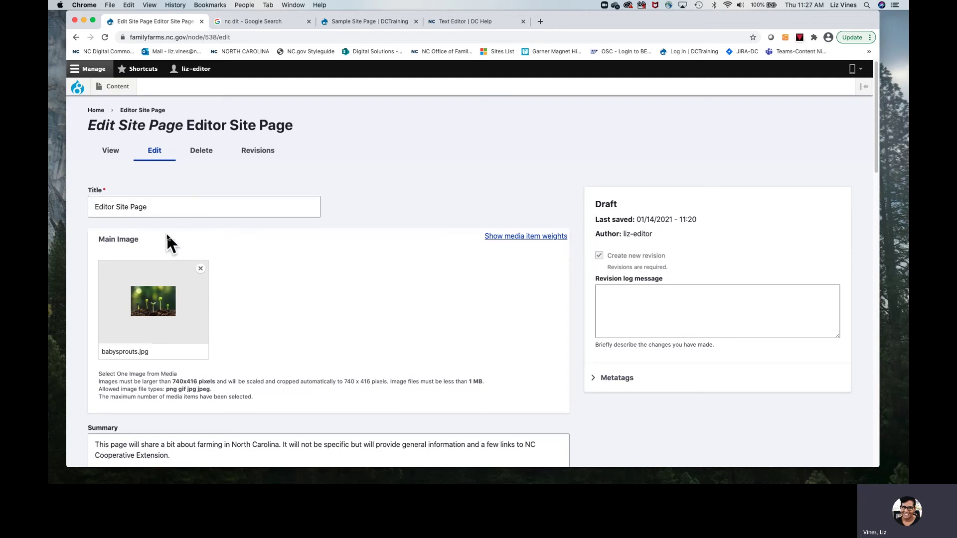
scroll(276, 333, "down", 5)
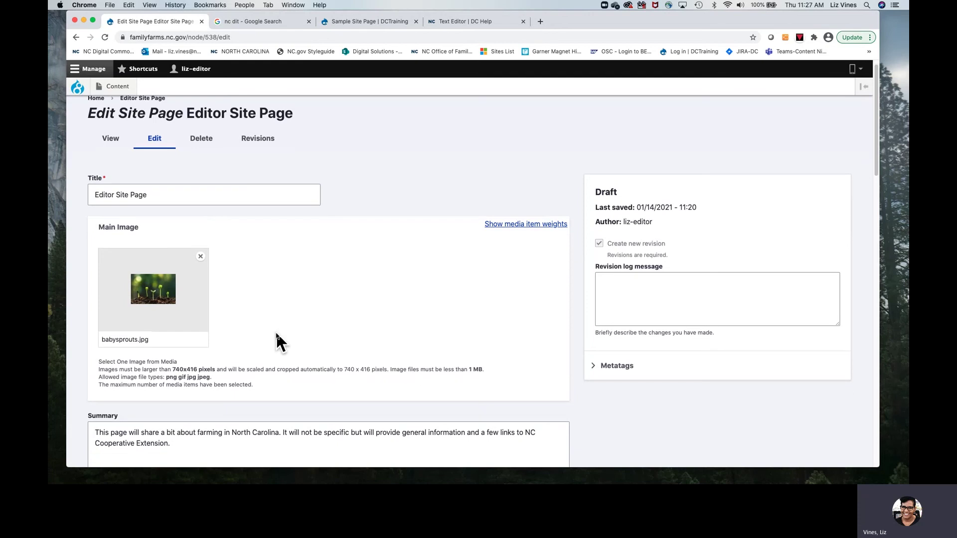
scroll(275, 333, "down", 6)
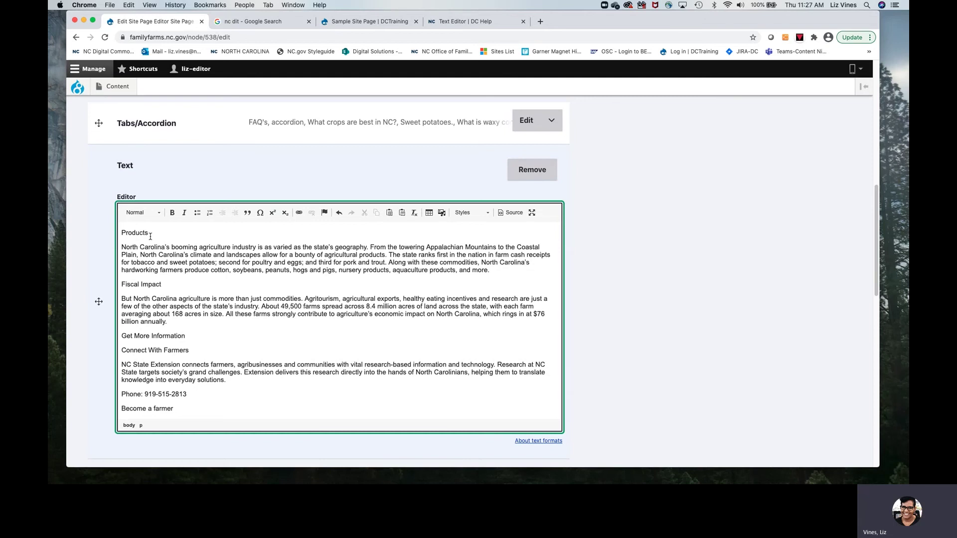
Step: Make the Products and Fiscal Impact lines Heading 2
left_click_drag(149, 233, 116, 233)
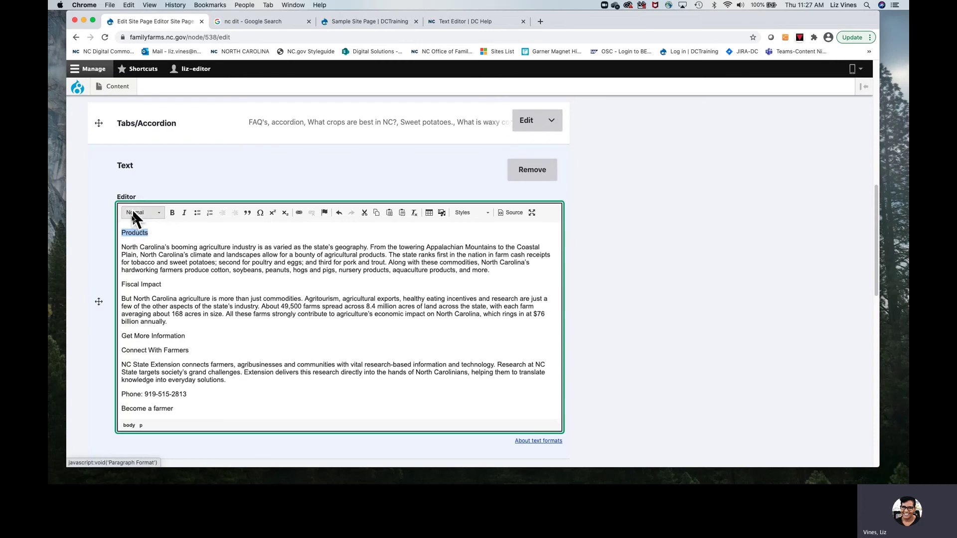
left_click(157, 213)
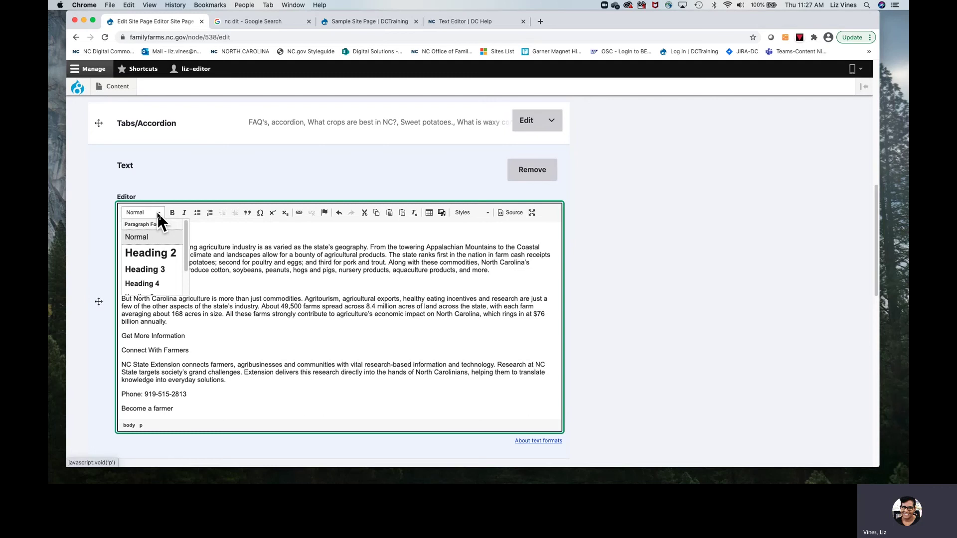
left_click(150, 253)
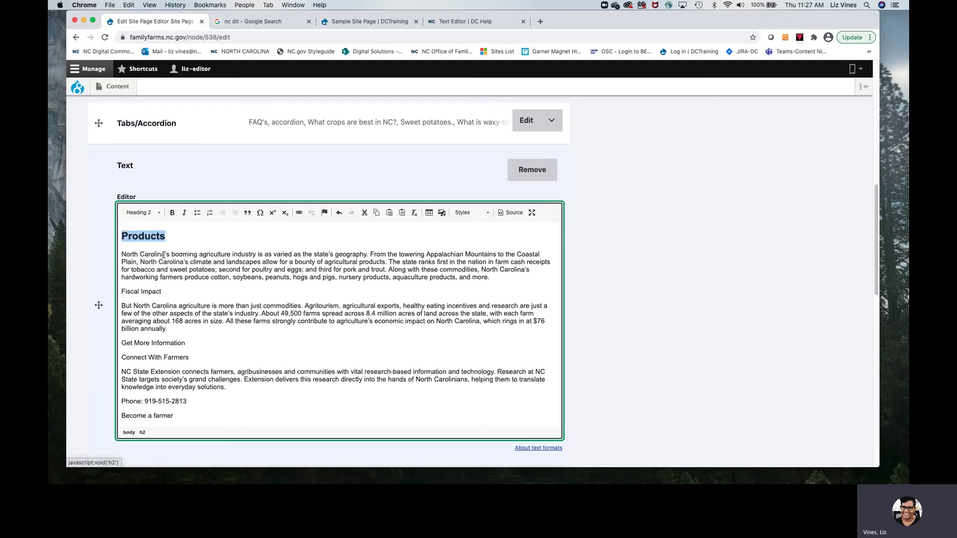
left_click(251, 282)
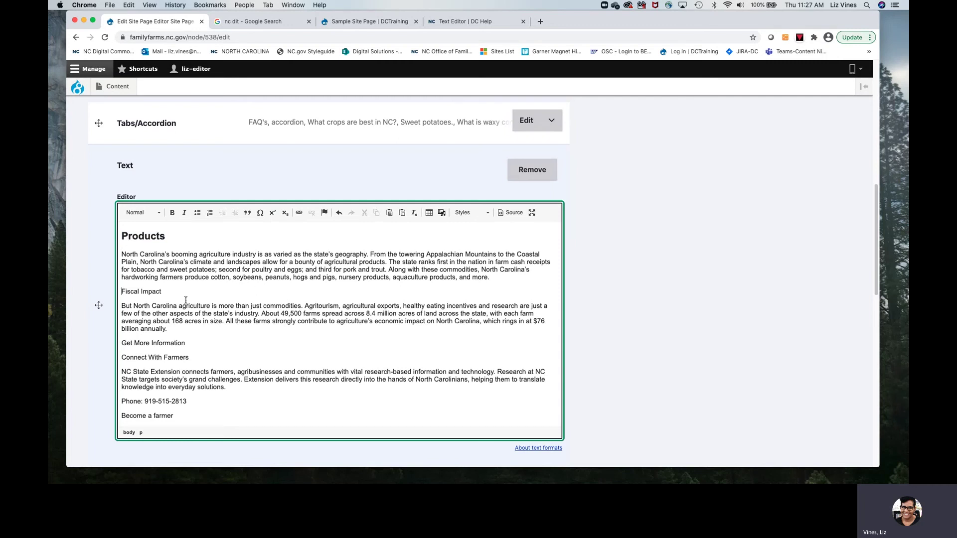
left_click_drag(164, 292, 120, 292)
left_click(157, 211)
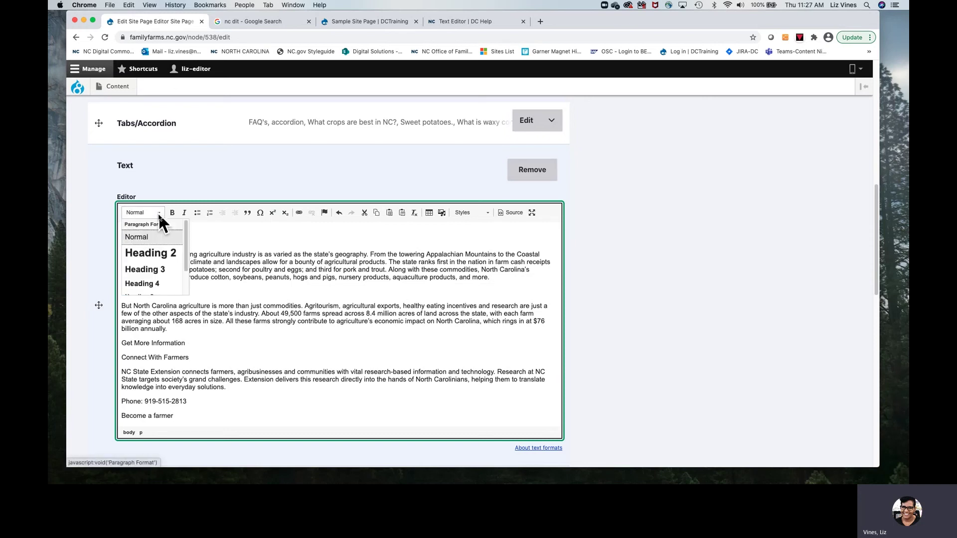
left_click(151, 253)
left_click(339, 313)
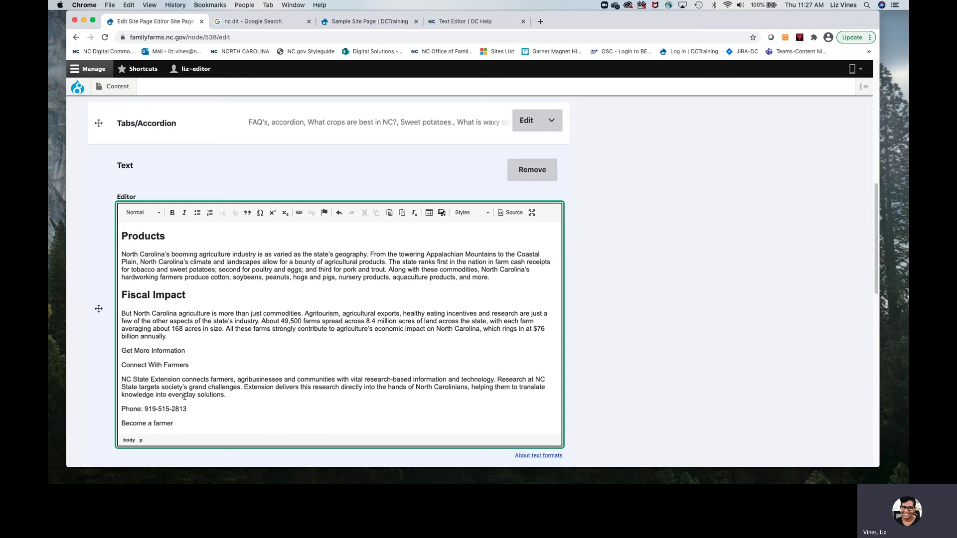
Step: Make Get More Information a Heading 2 and Connect With Farmers a Heading 3
left_click_drag(187, 351, 121, 352)
left_click(157, 213)
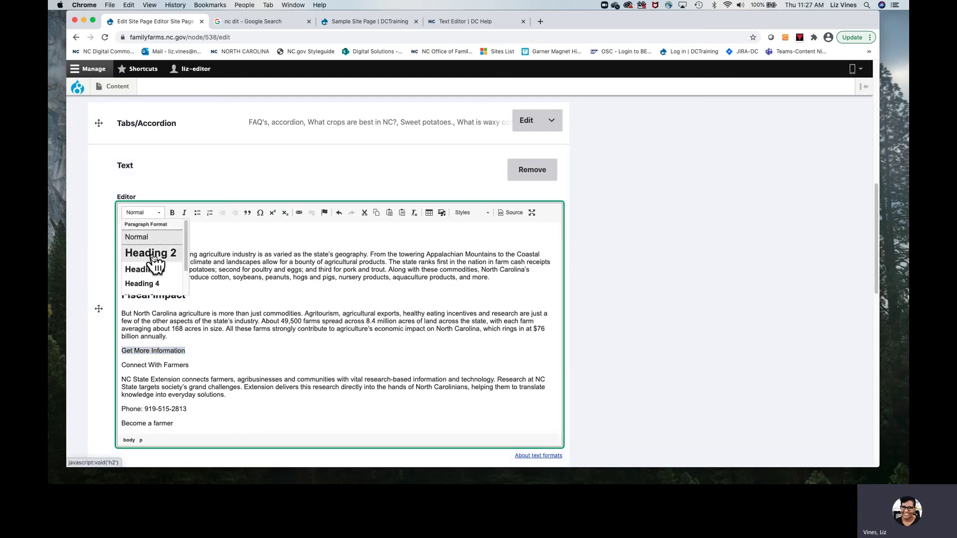
left_click(152, 252)
left_click(359, 347)
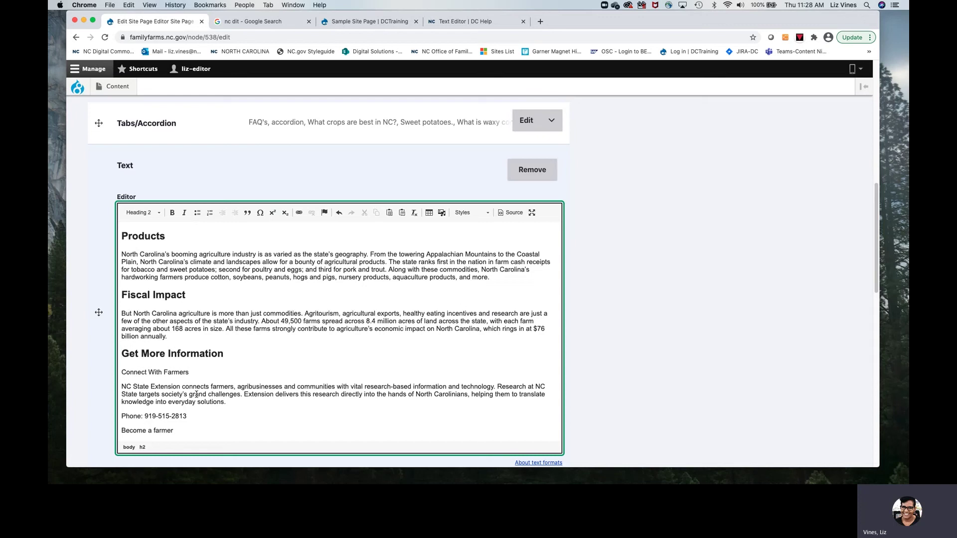
left_click_drag(193, 372, 122, 373)
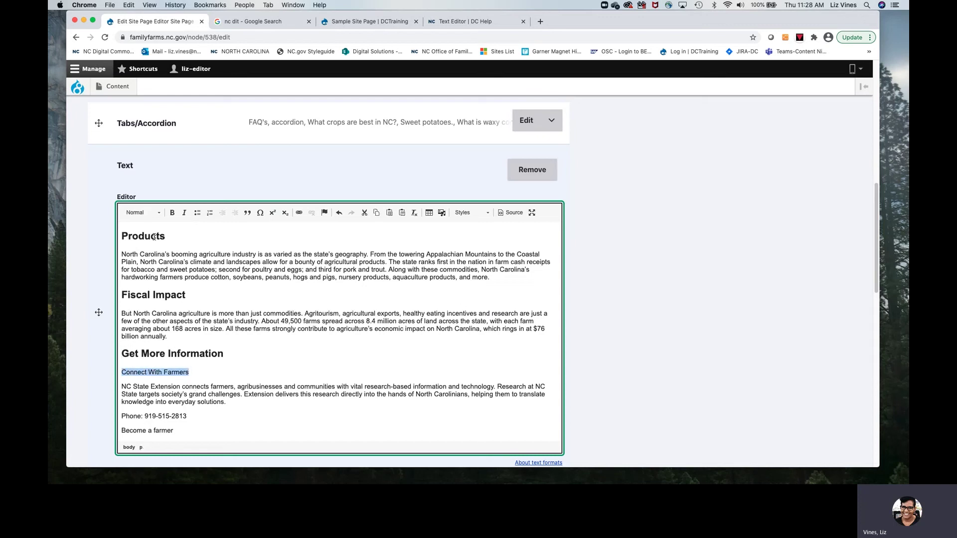
left_click(155, 211)
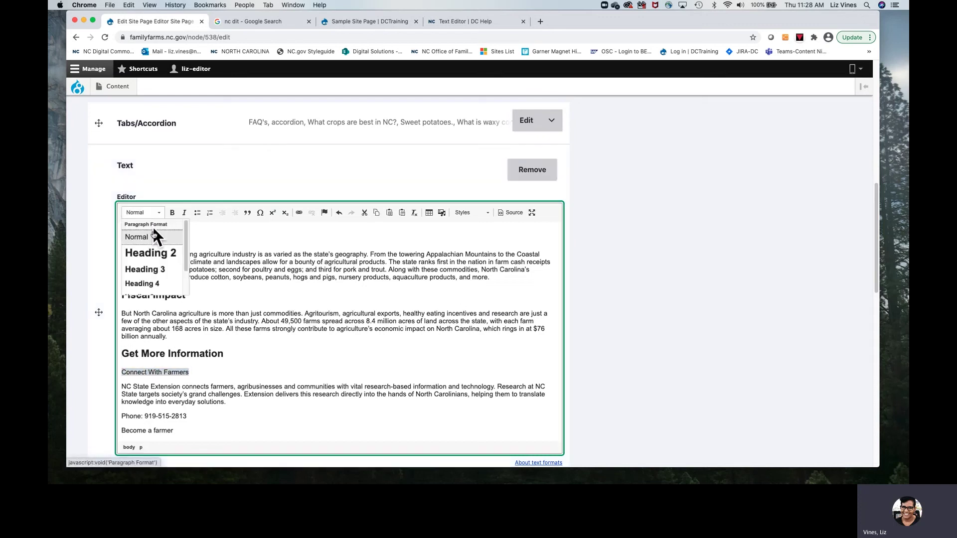
left_click(147, 271)
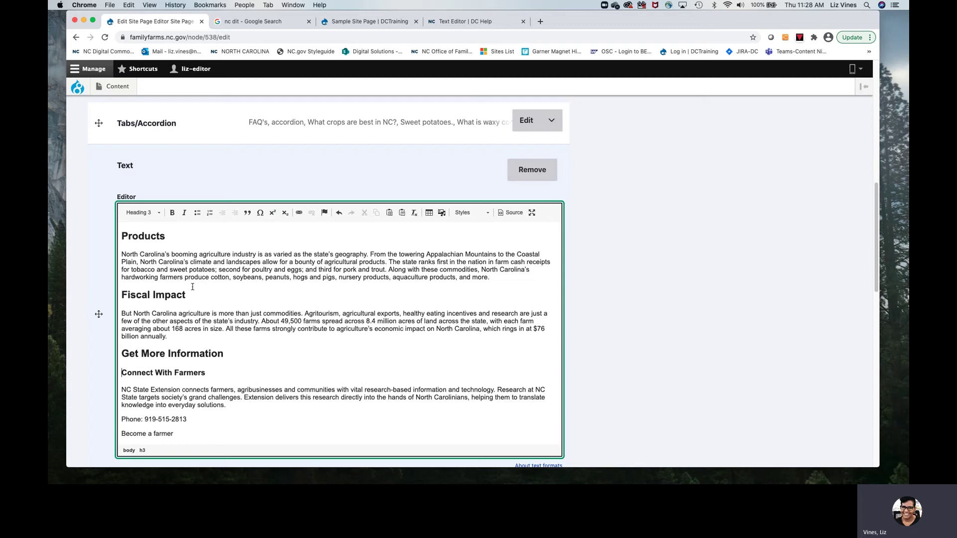
Step: Check the Fiscal Impact heading's format, leaving it as Heading 2
left_click_drag(188, 293, 121, 292)
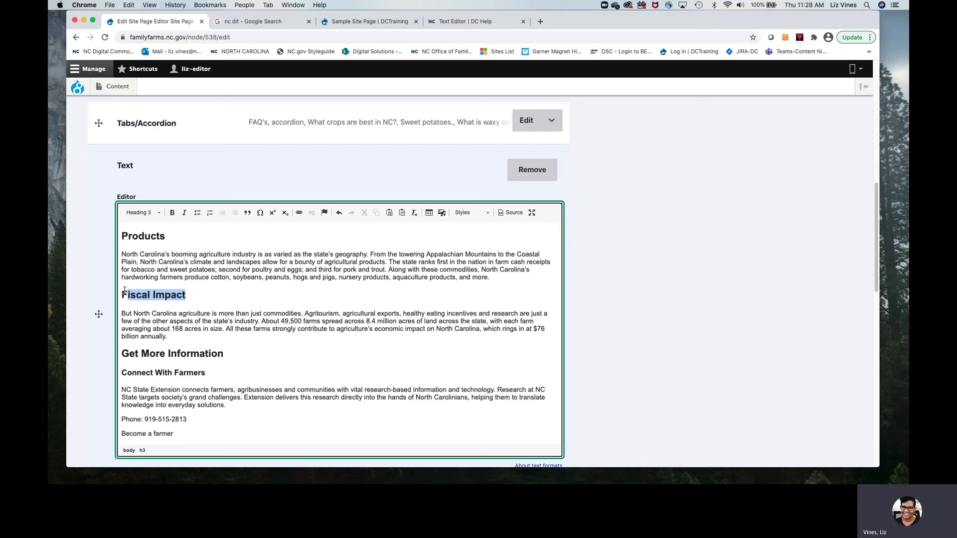
left_click(157, 213)
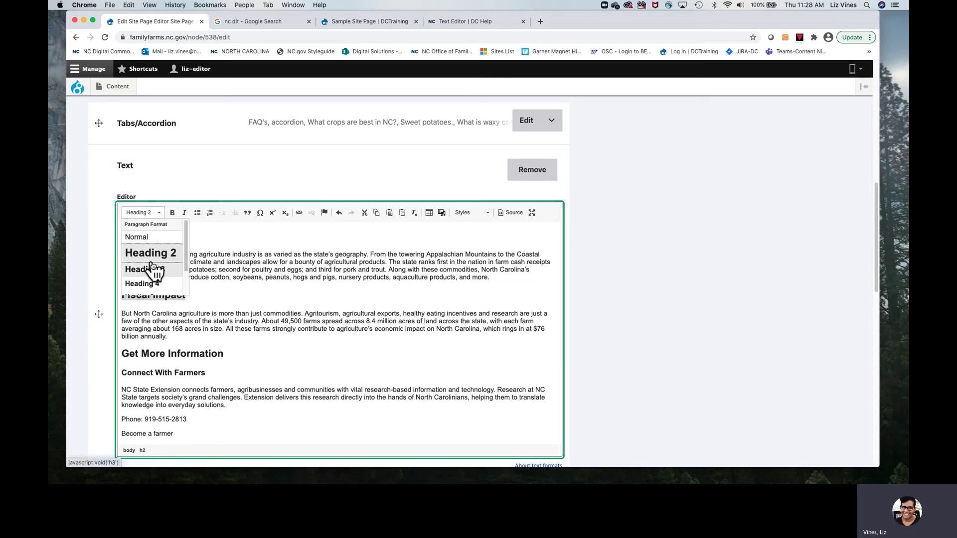
scroll(153, 276, "down", 2)
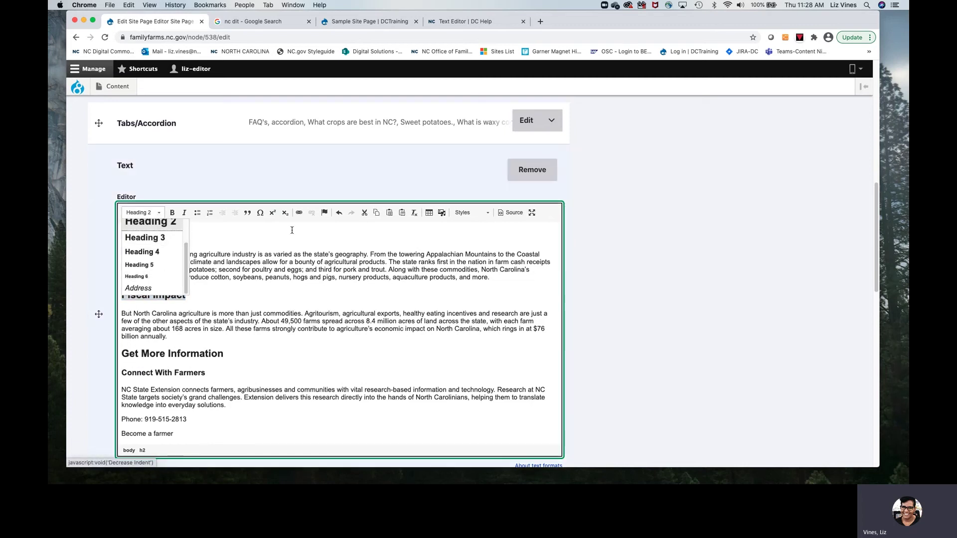
left_click(198, 227)
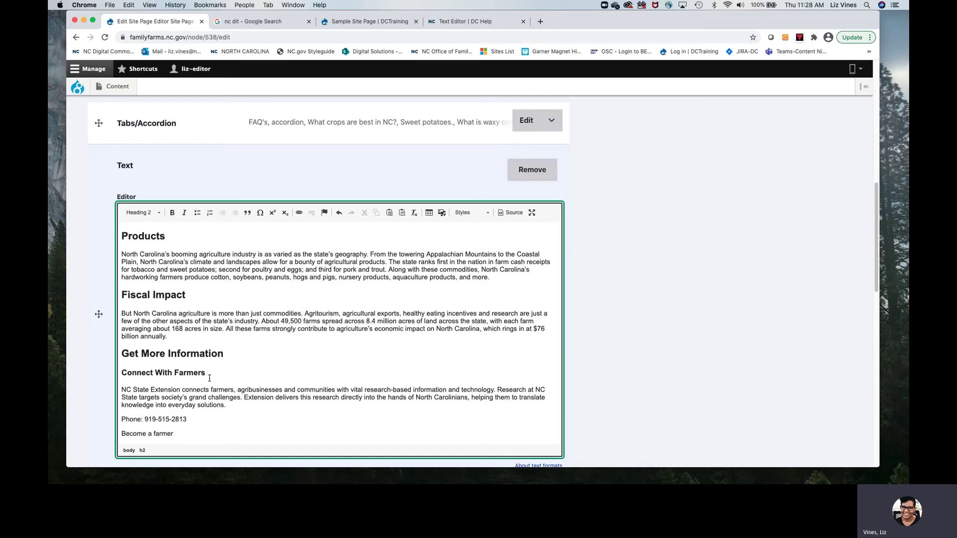
Step: Dismiss the Paragraph Format list without changing any heading or body text
left_click(157, 213)
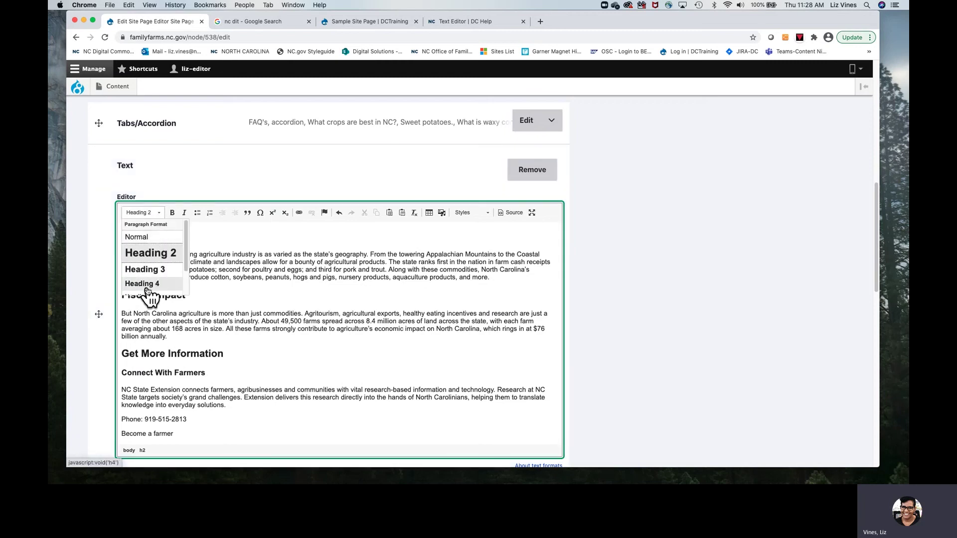
left_click(375, 318)
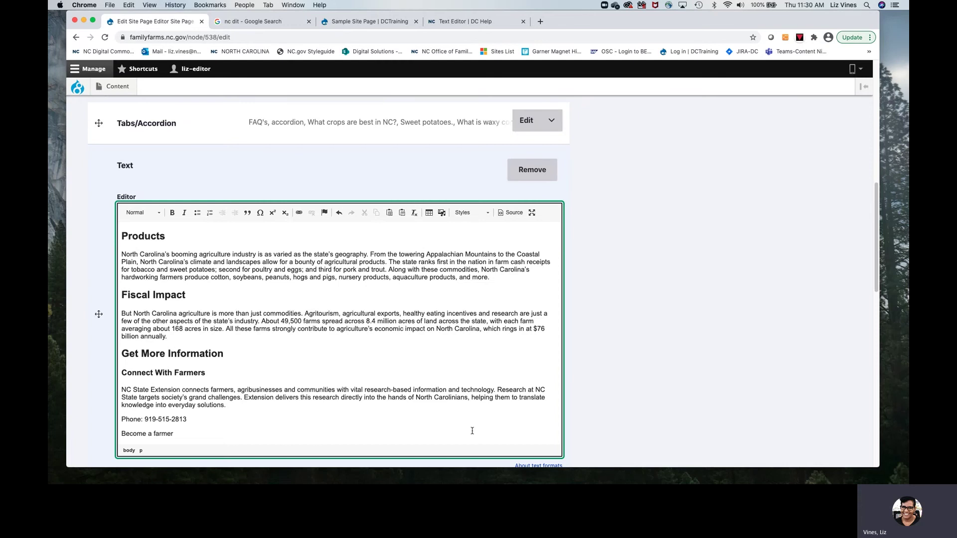
scroll(472, 431, "down", 1)
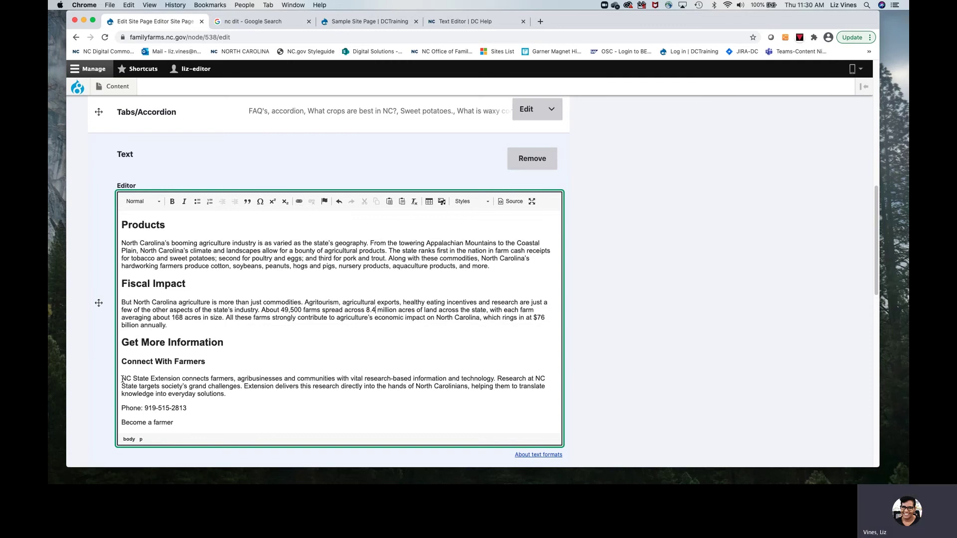
Step: Select 'NC State Extension', start a link on it, and open a blank browser tab
left_click_drag(122, 380, 180, 381)
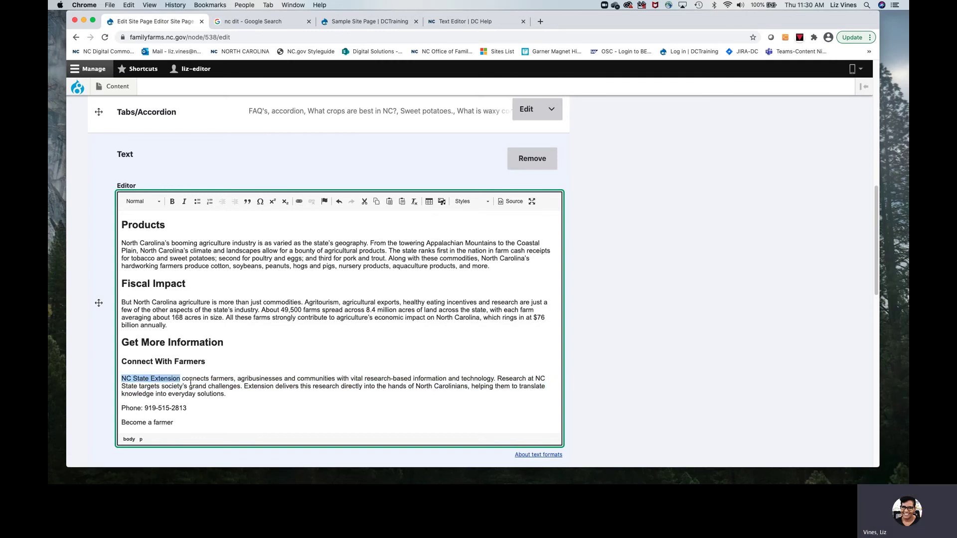
left_click(298, 202)
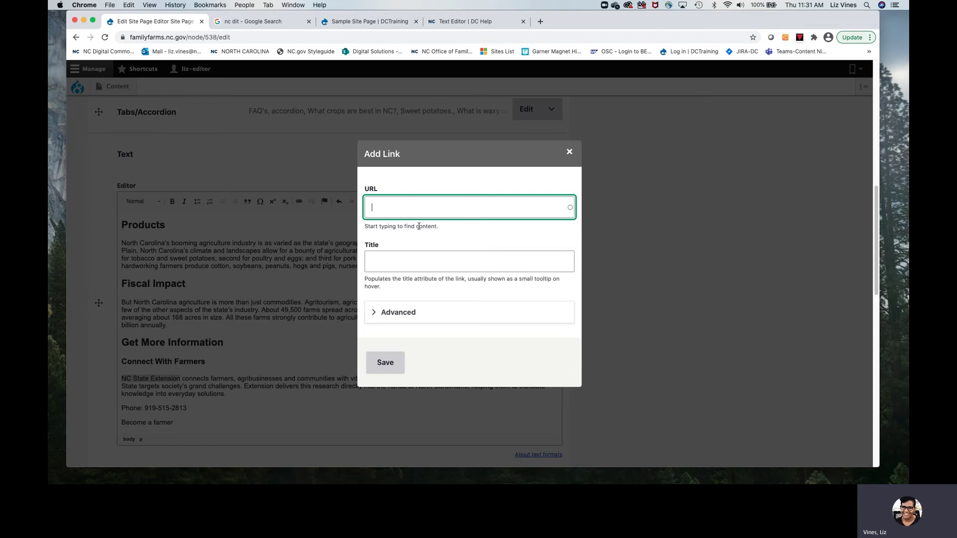
left_click(540, 21)
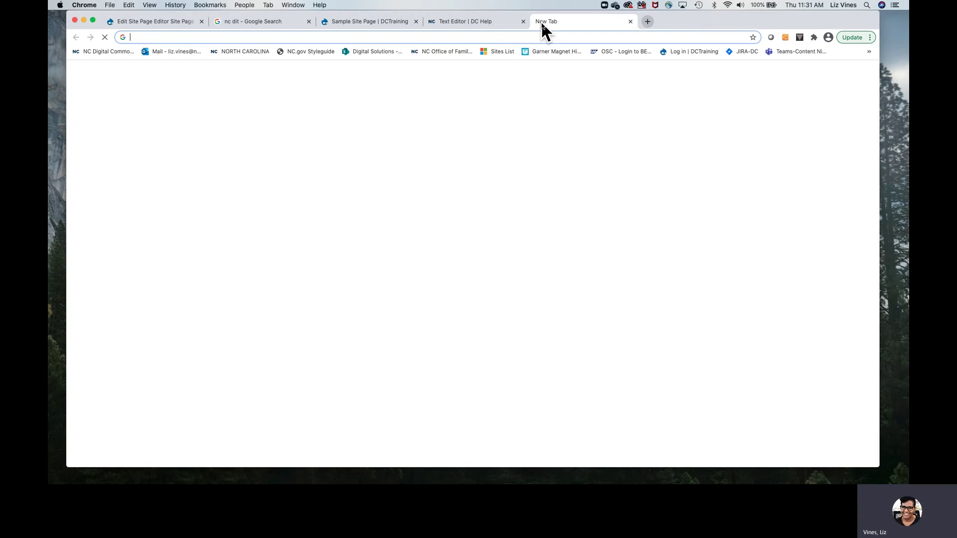
Step: Search for NC State Extension, copy the ces.ncsu.edu site URL, and return to the editor
type("nc state extension")
key("Return")
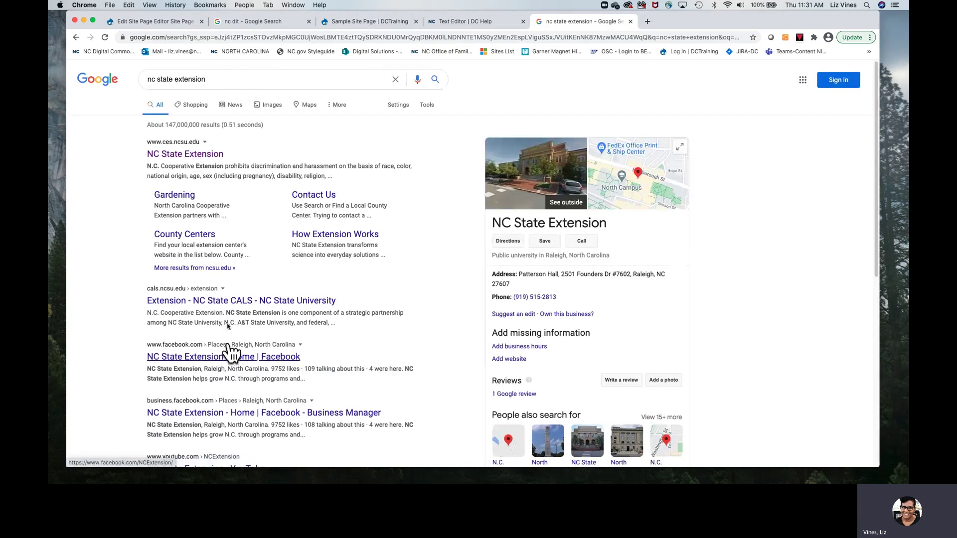
left_click(188, 155)
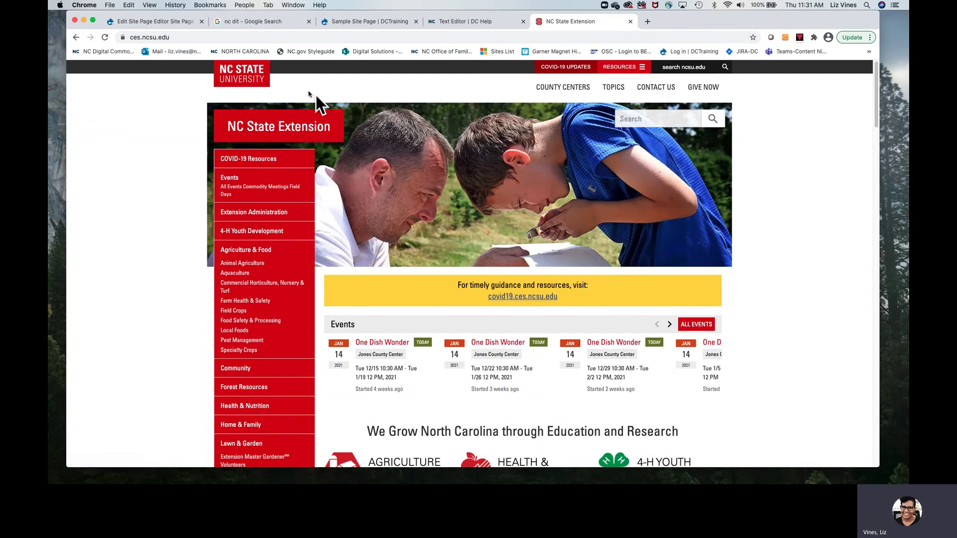
left_click(243, 82)
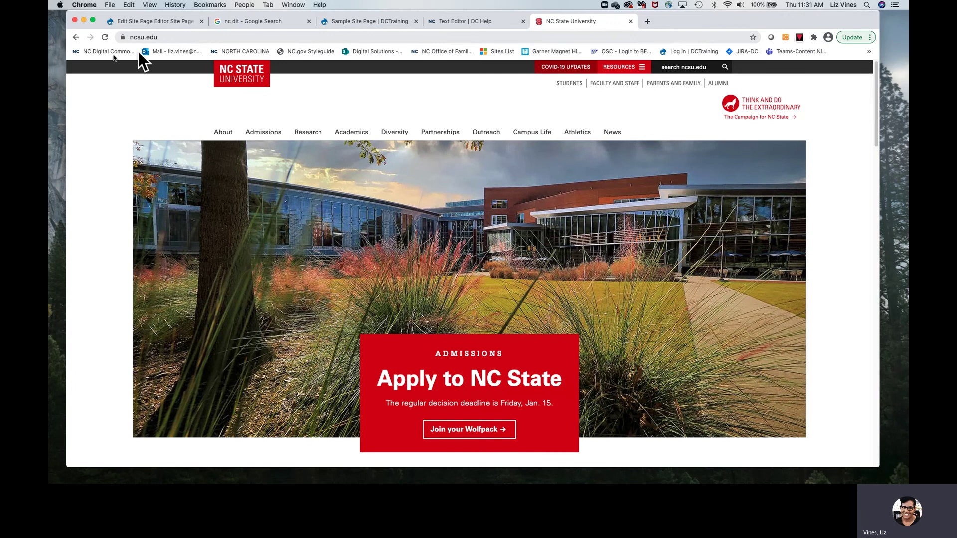
left_click(76, 37)
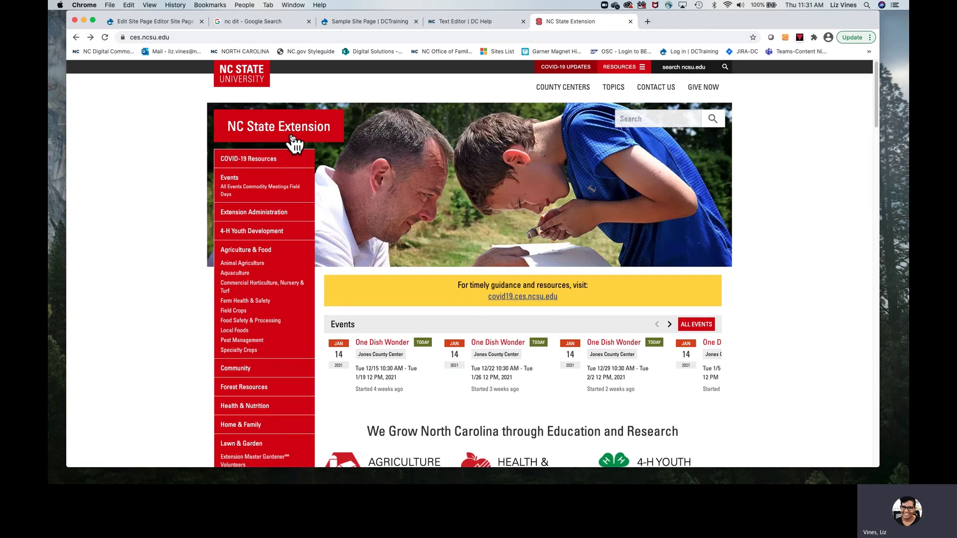
left_click(173, 39)
key("super+c")
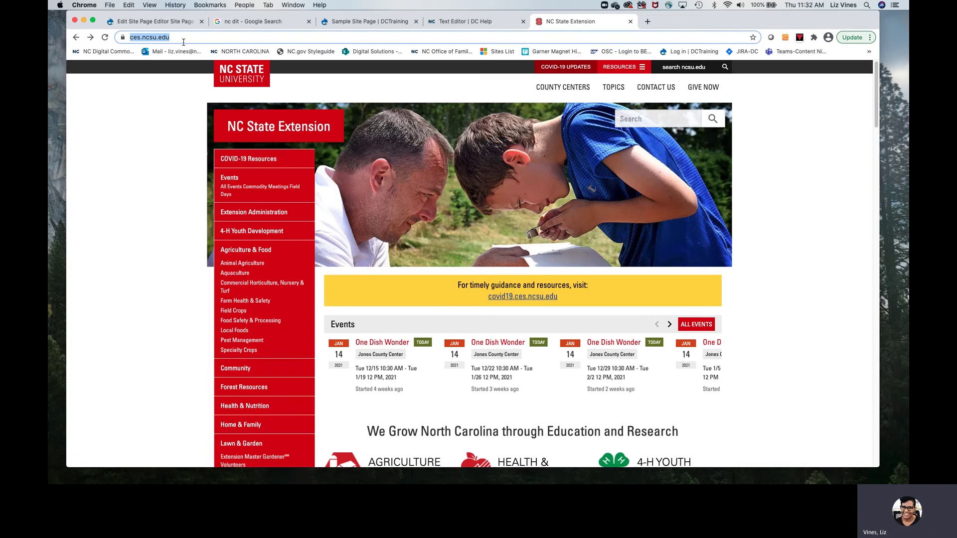
left_click(167, 21)
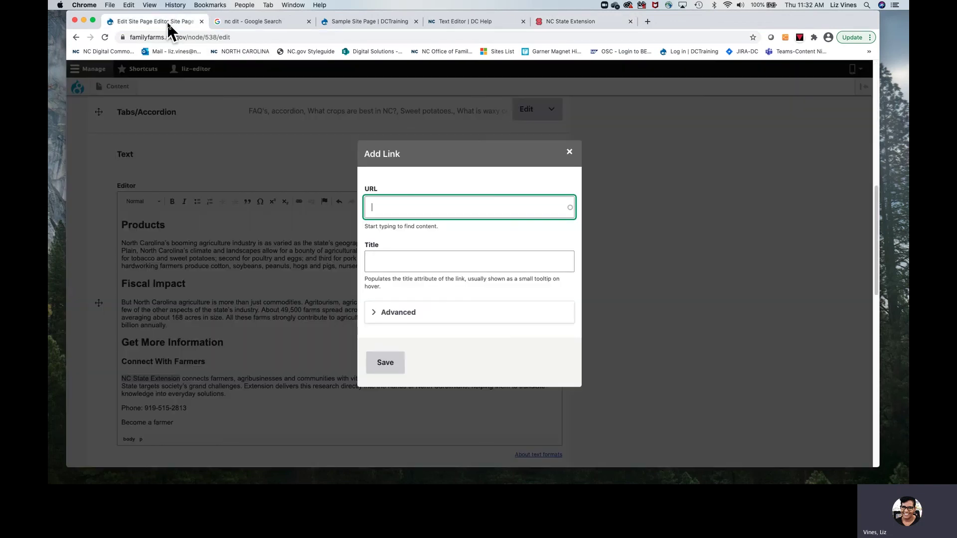
key("super+v")
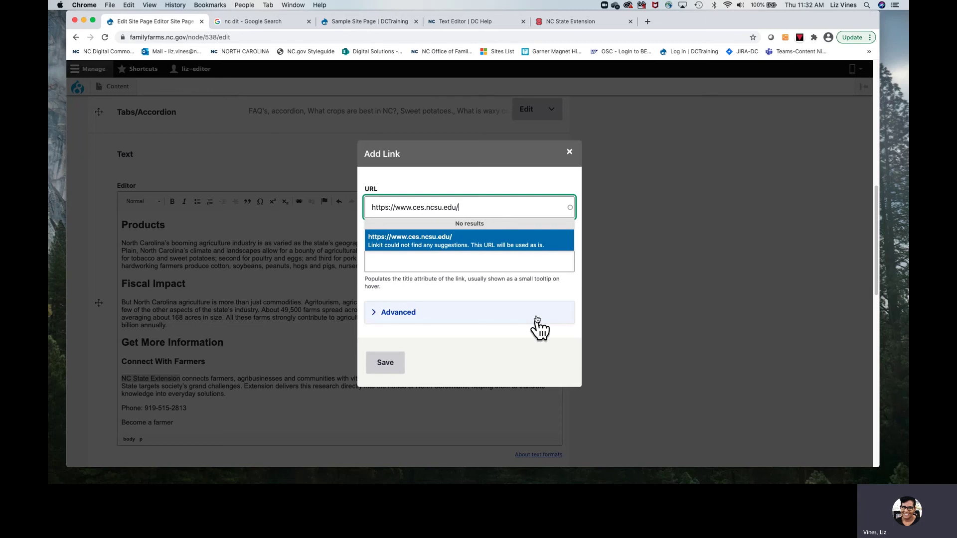
left_click(540, 294)
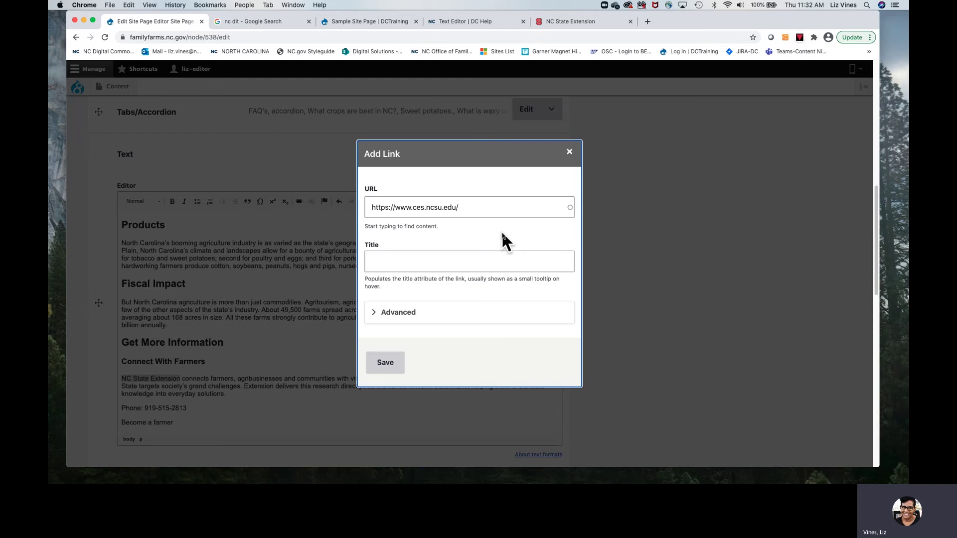
left_click(384, 372)
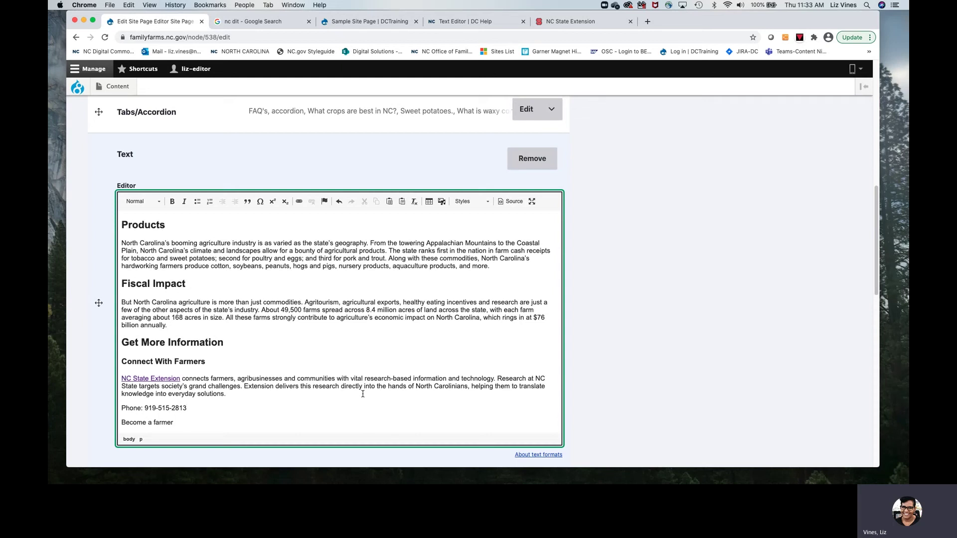
Step: Select the words 'Become a farmer' and open the Add Link dialog for them
left_click(214, 412)
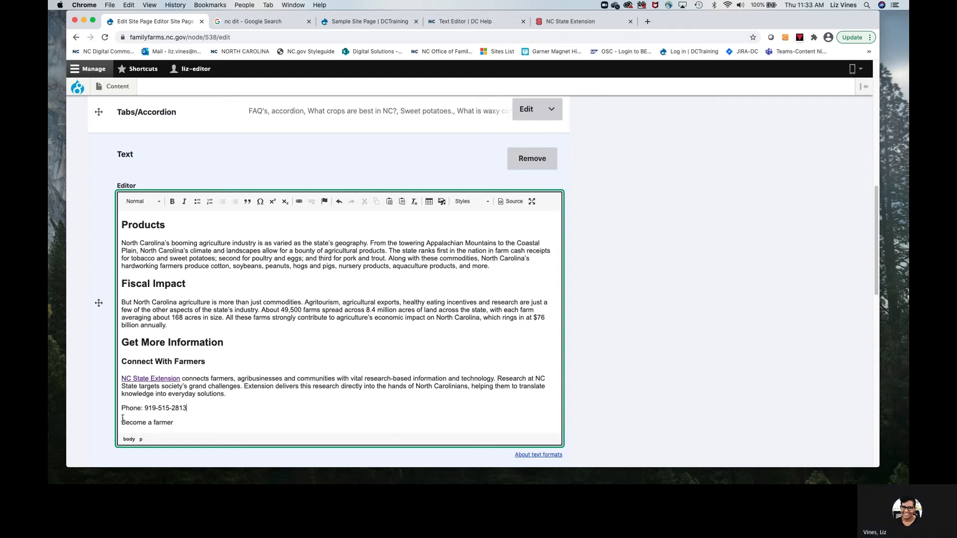
left_click_drag(121, 422, 175, 422)
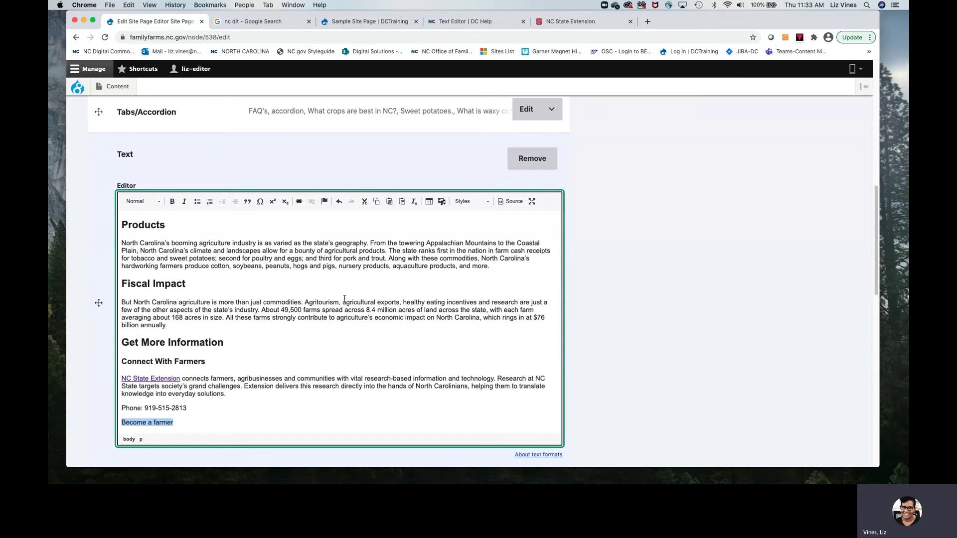
left_click(299, 202)
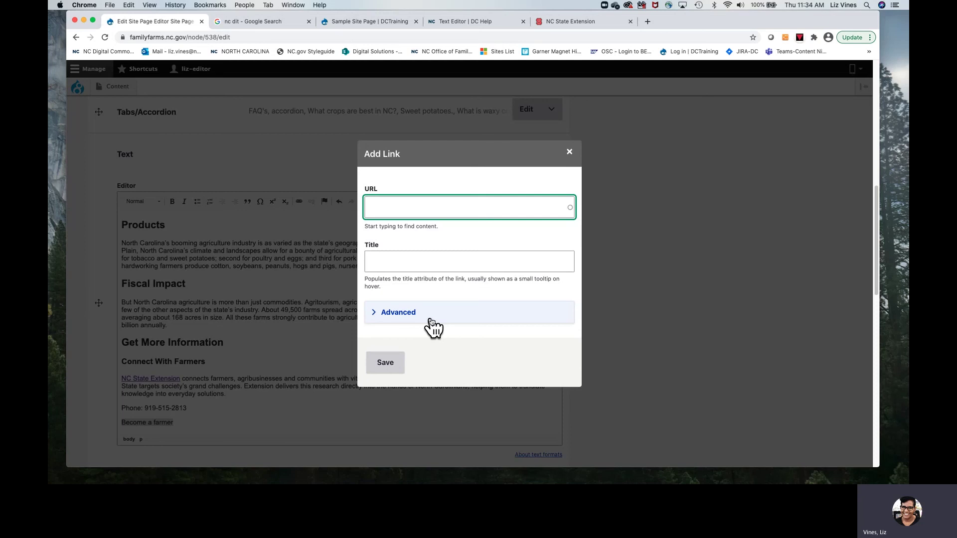
Step: Enter 'farmer' as the link URL and browse the matching content suggestions
type("farmer")
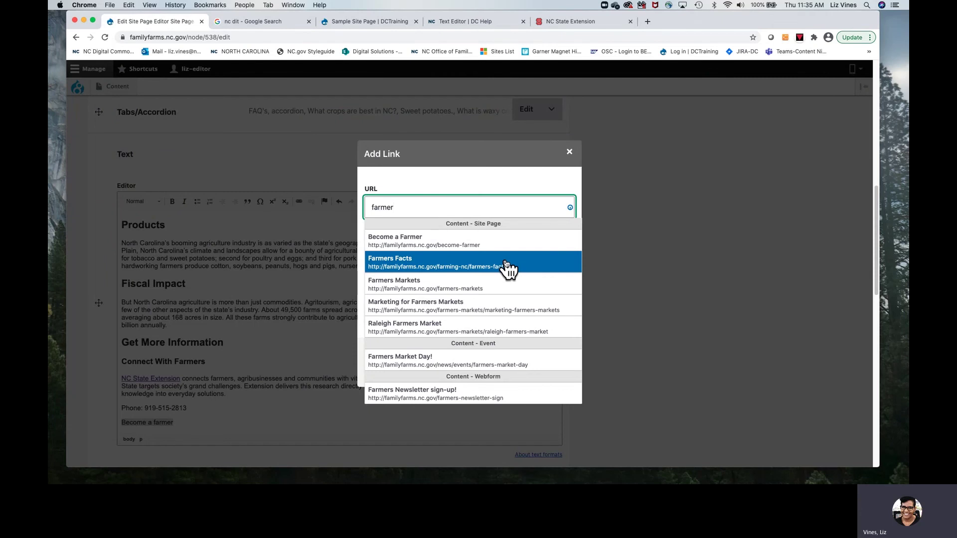
key("Down")
key("Down")
key("Down")
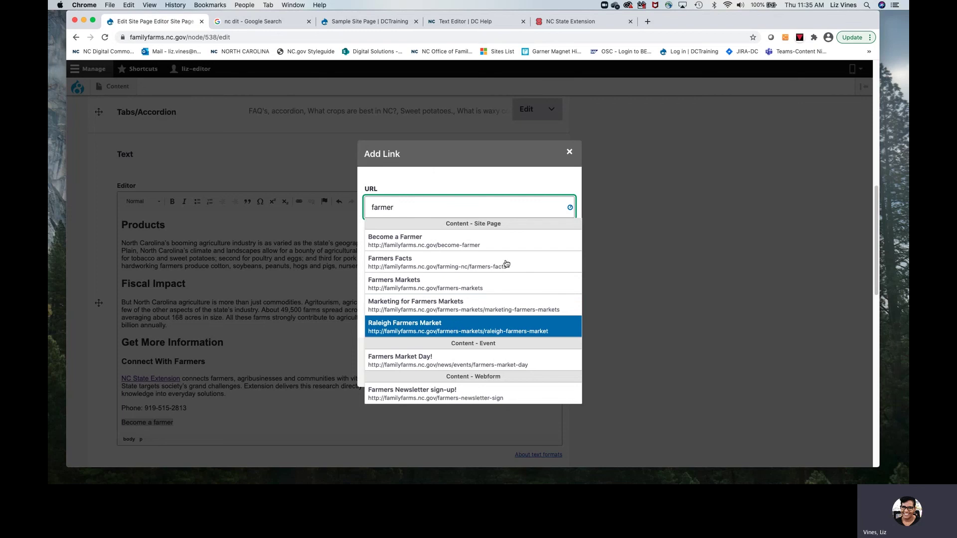
key("Down")
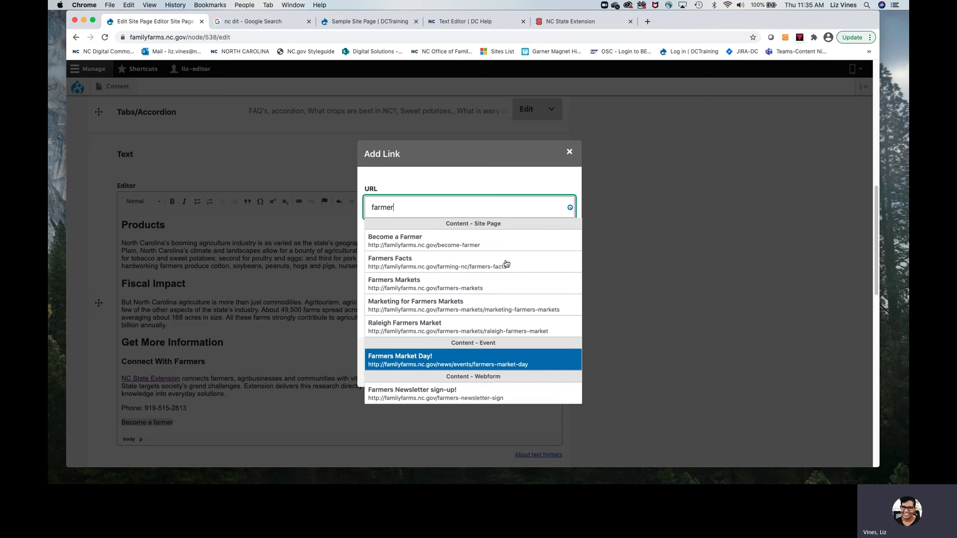
key("Down")
scroll(506, 264, "down", 1)
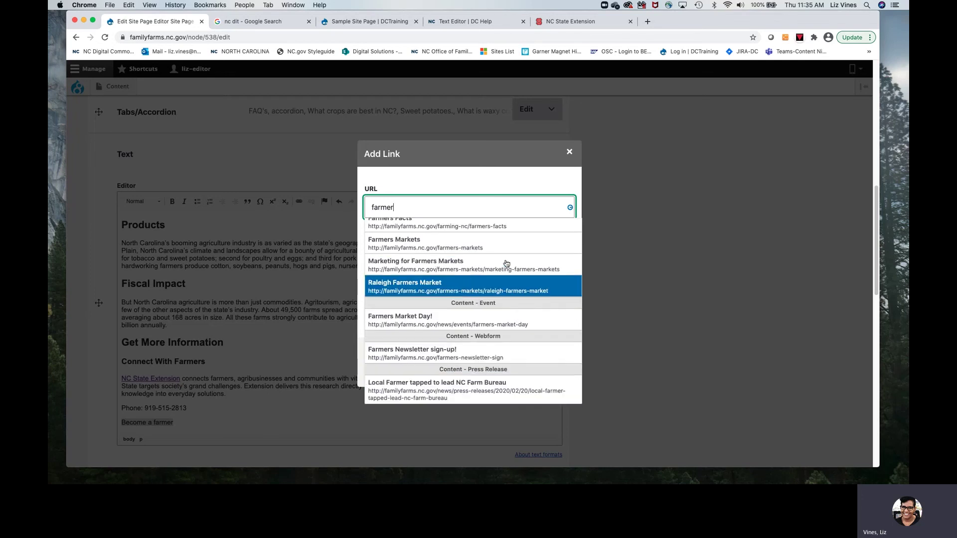
key("Down")
key("Down")
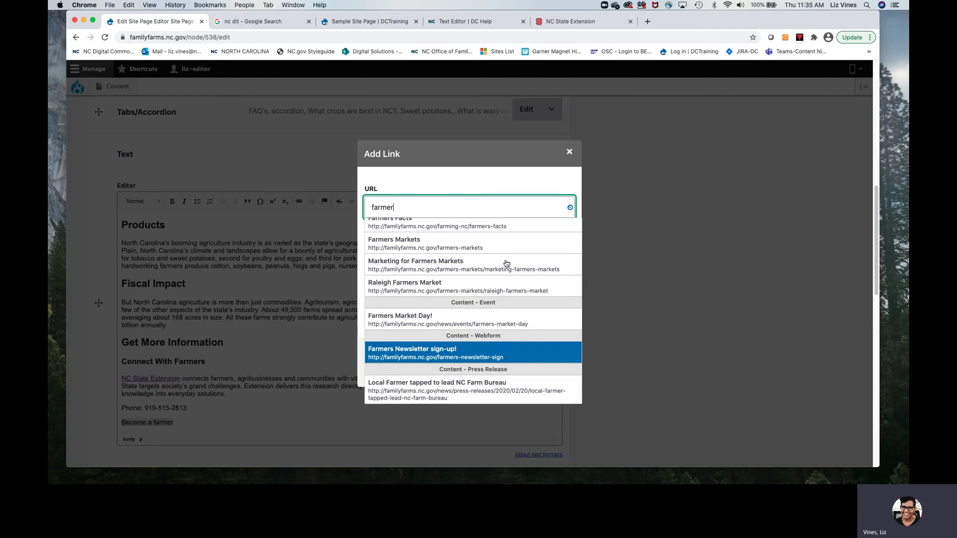
key("Down")
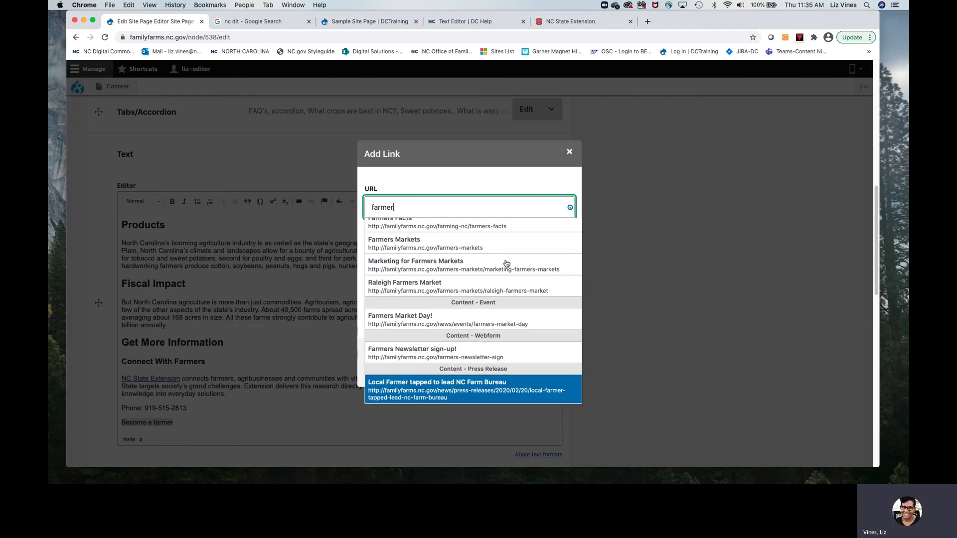
scroll(506, 263, "down", 1)
key("Down")
key("Down")
key("Down")
key("Down")
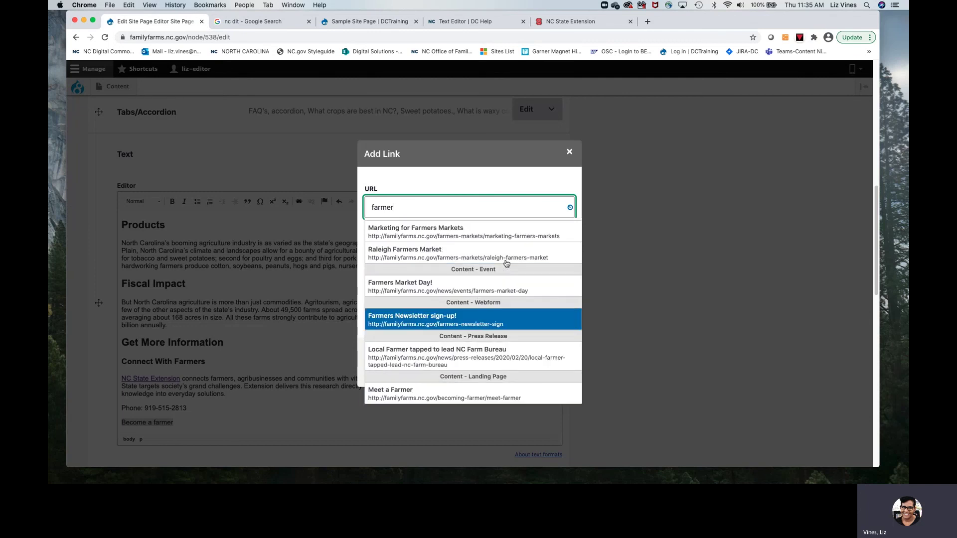
key("Down")
key("Down")
key("Down")
key("Down")
key("Down")
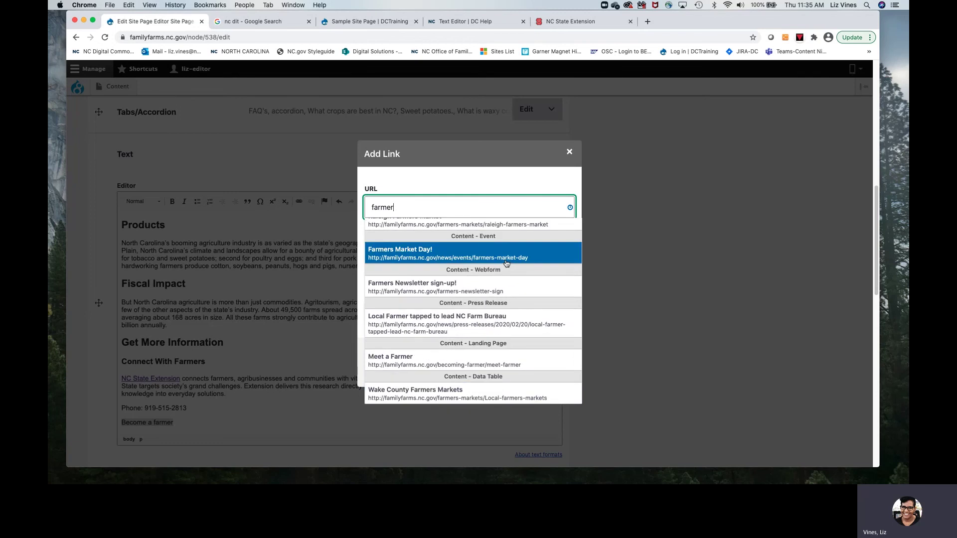
key("Down")
key("Down")
key("Down")
key("Down")
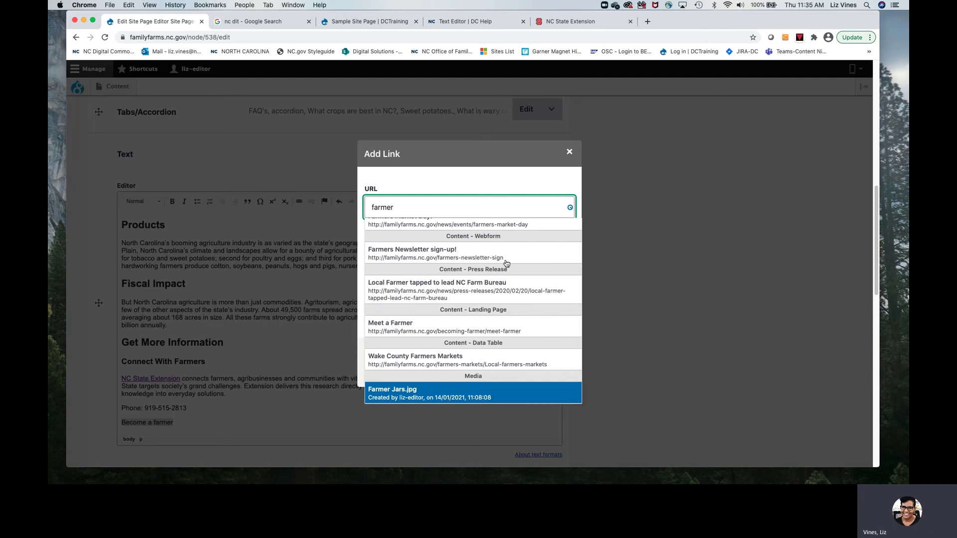
Step: Choose the Become a Farmer page so the link URL becomes /node/112
scroll(507, 263, "down", 3)
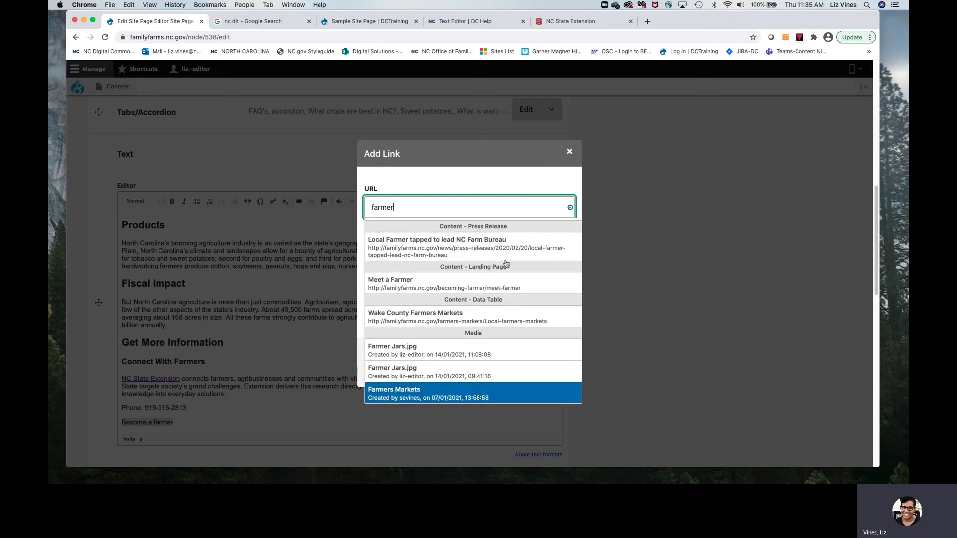
scroll(506, 263, "down", 1)
key("Down")
key("Down")
key("Down")
key("Down")
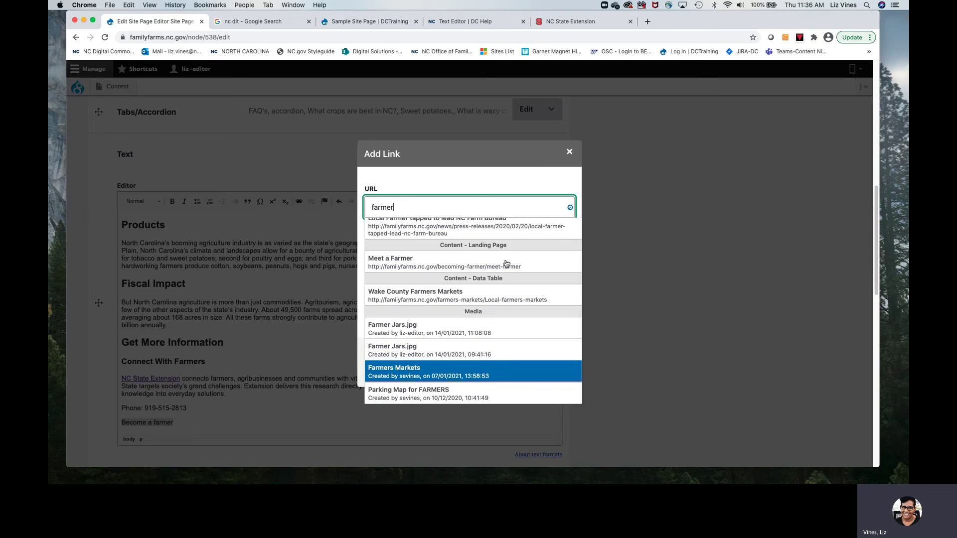
key("Down")
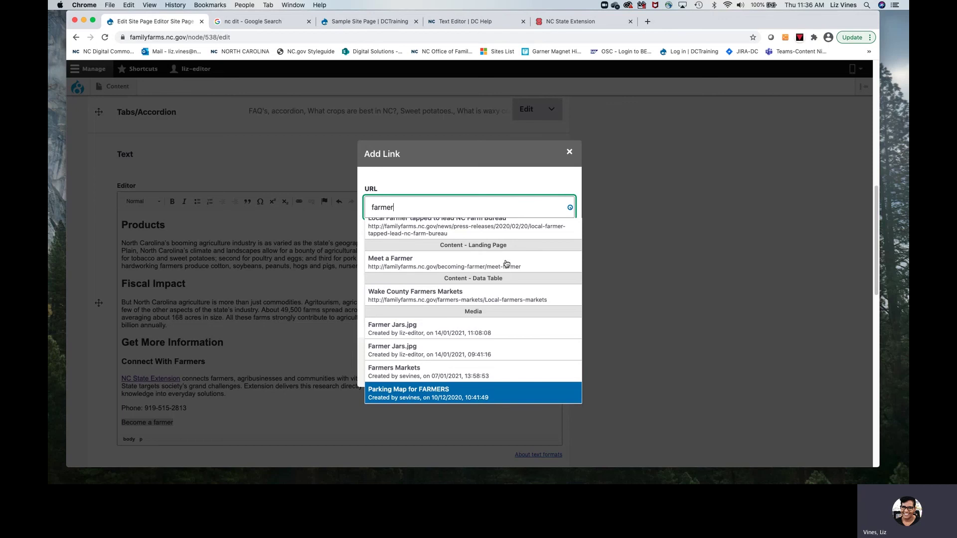
key("Up")
key("Up")
key("Up")
key("Up")
key("Up")
key("Up")
key("Up")
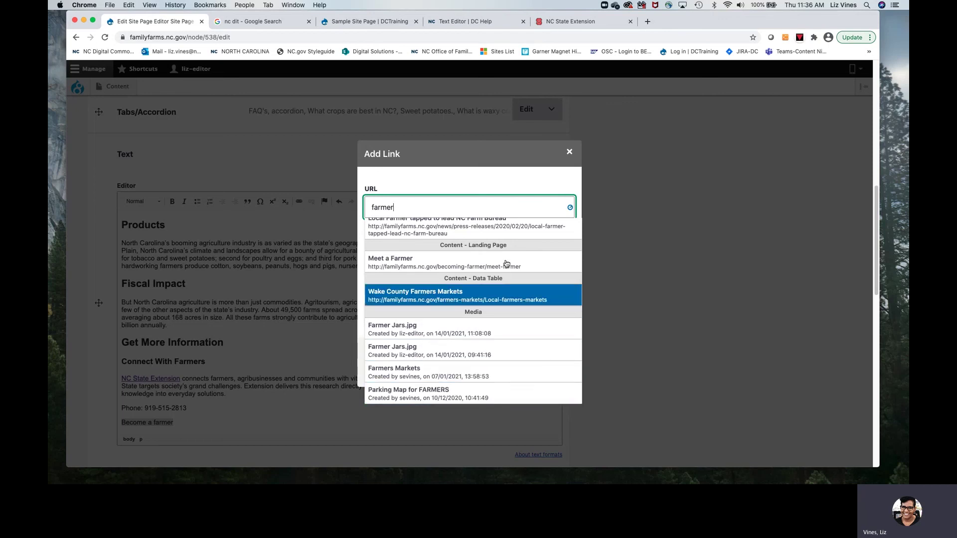
key("Up")
key("Up")
key("Up")
key("Up")
key("Up")
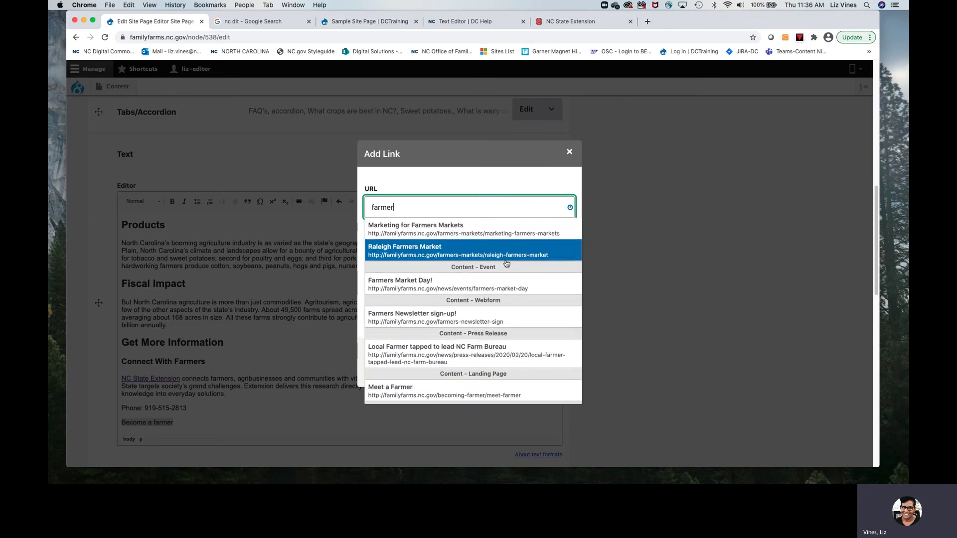
key("Up")
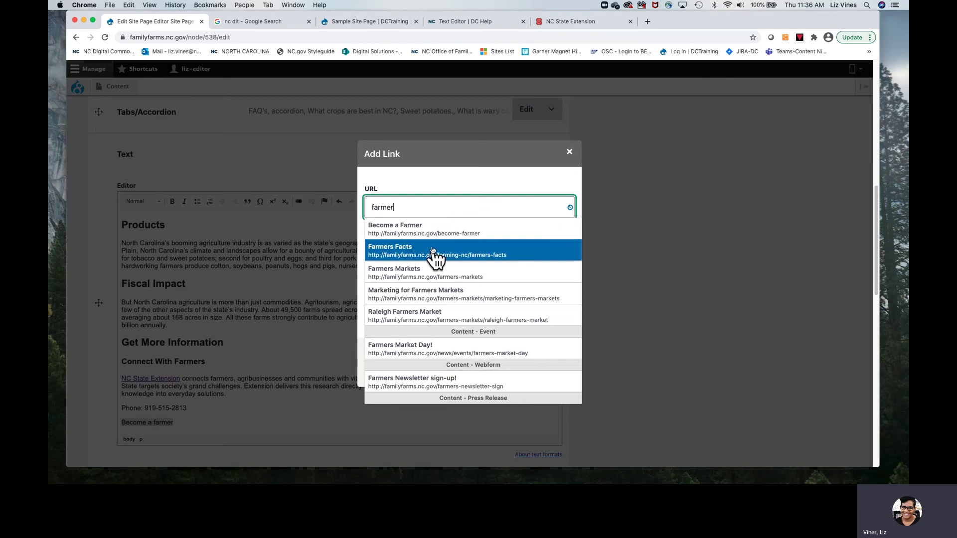
left_click(425, 230)
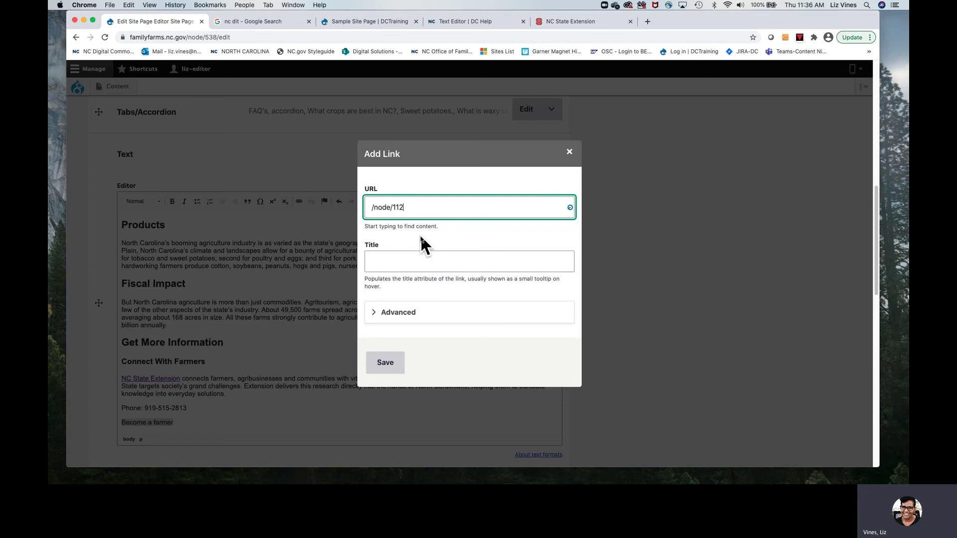
Step: Apply the internal link to 'Become a farmer' and scroll down to the form's save area
left_click(382, 371)
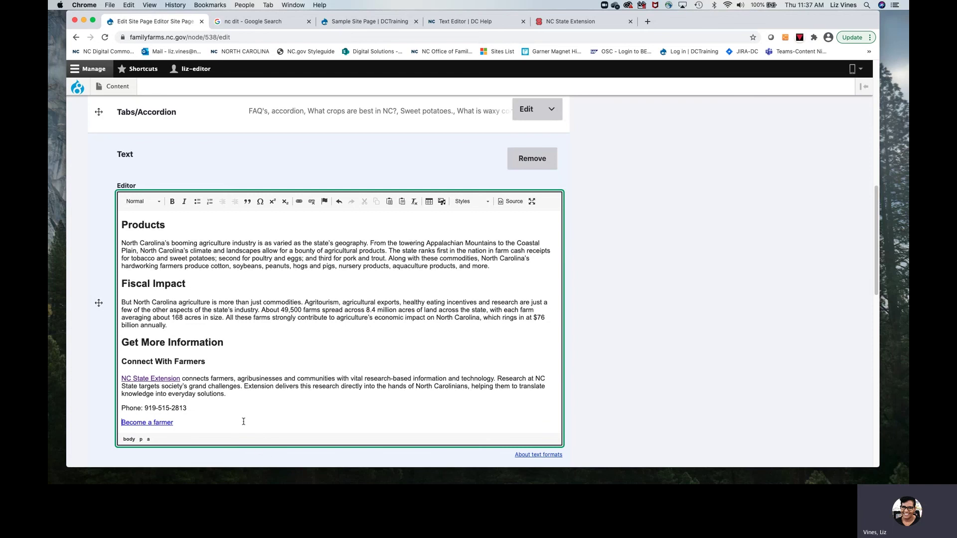
scroll(243, 421, "down", 10)
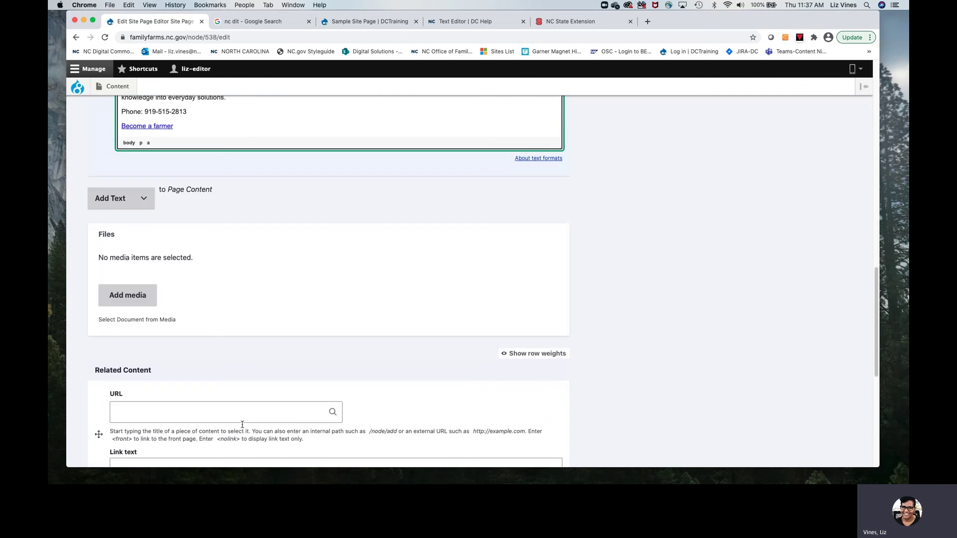
scroll(242, 424, "down", 3)
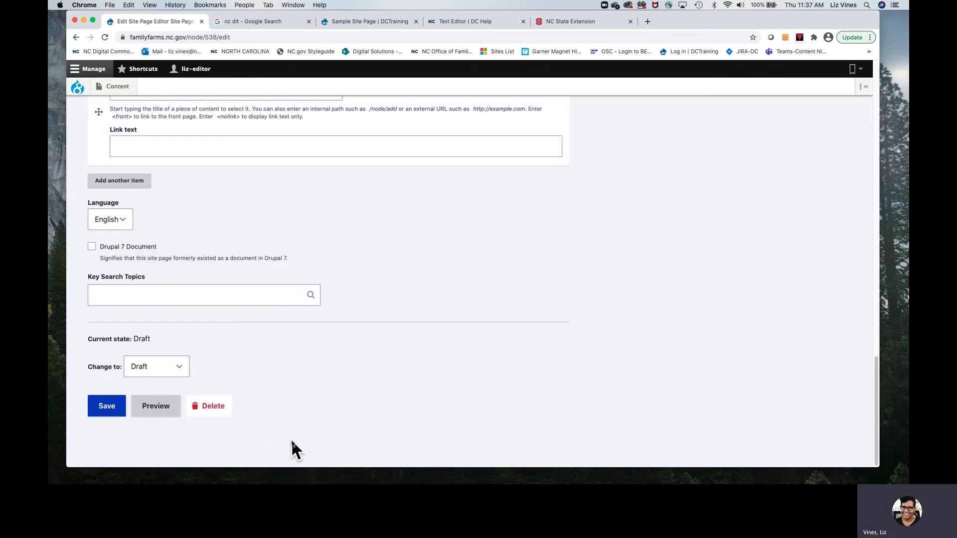
Step: Save the site page as a draft and review its Get More Information section
left_click(104, 409)
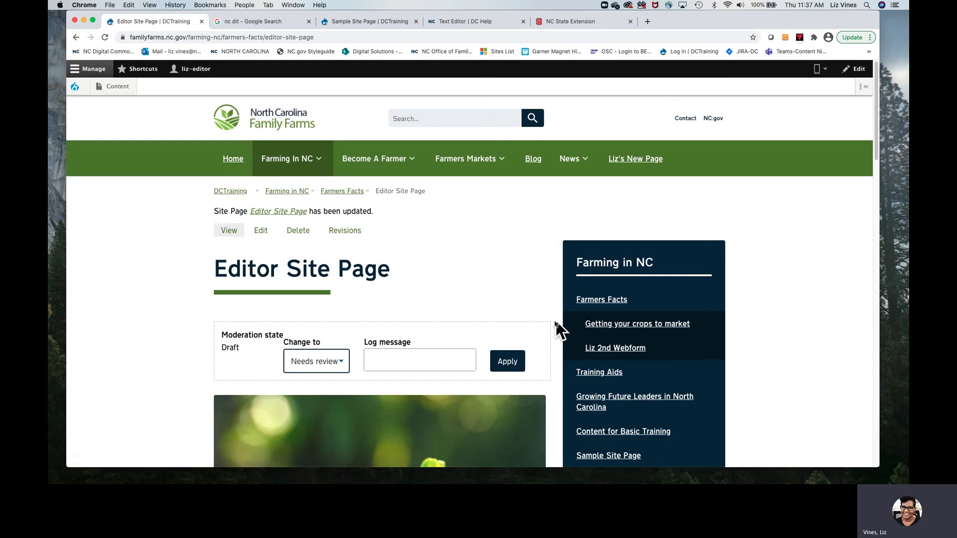
scroll(530, 342, "down", 1)
scroll(503, 418, "down", 5)
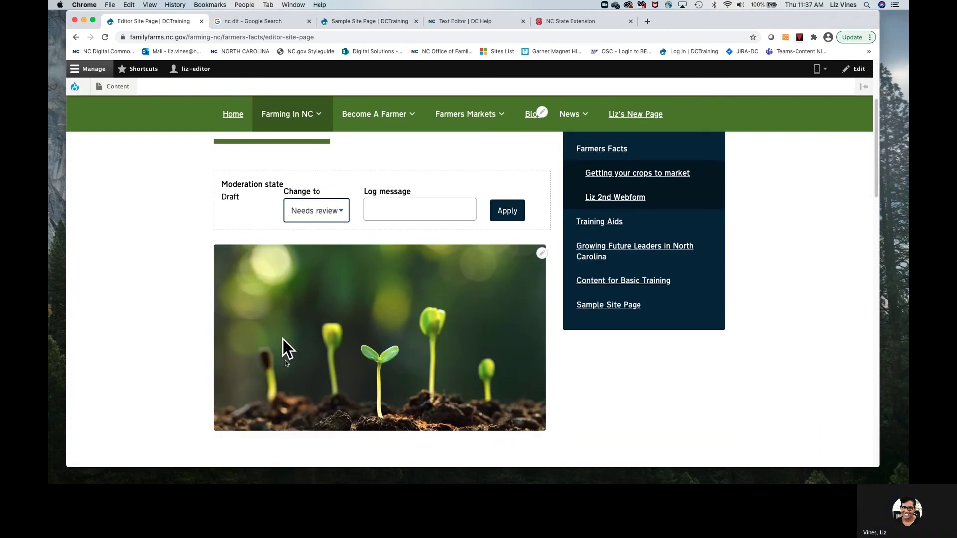
scroll(438, 316, "up", 2)
scroll(403, 223, "up", 4)
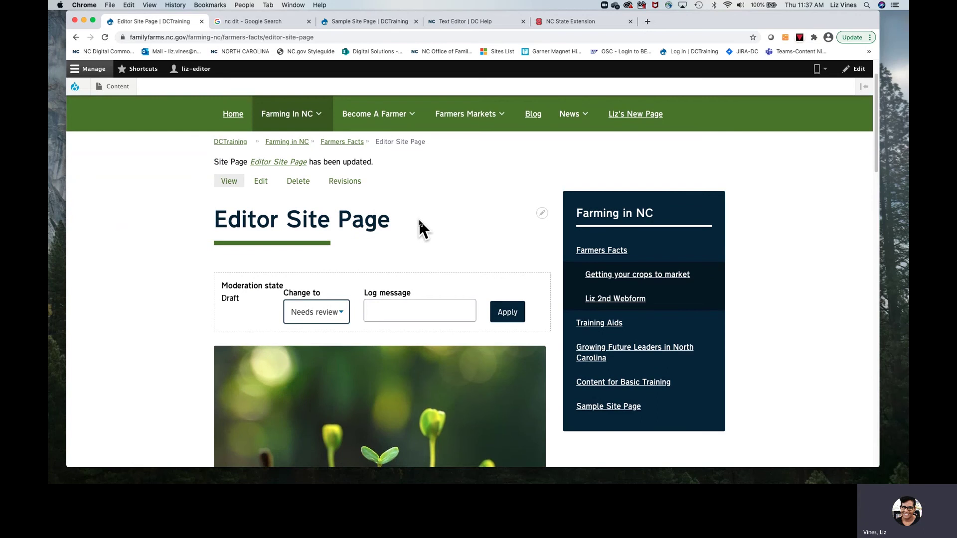
scroll(423, 344, "down", 6)
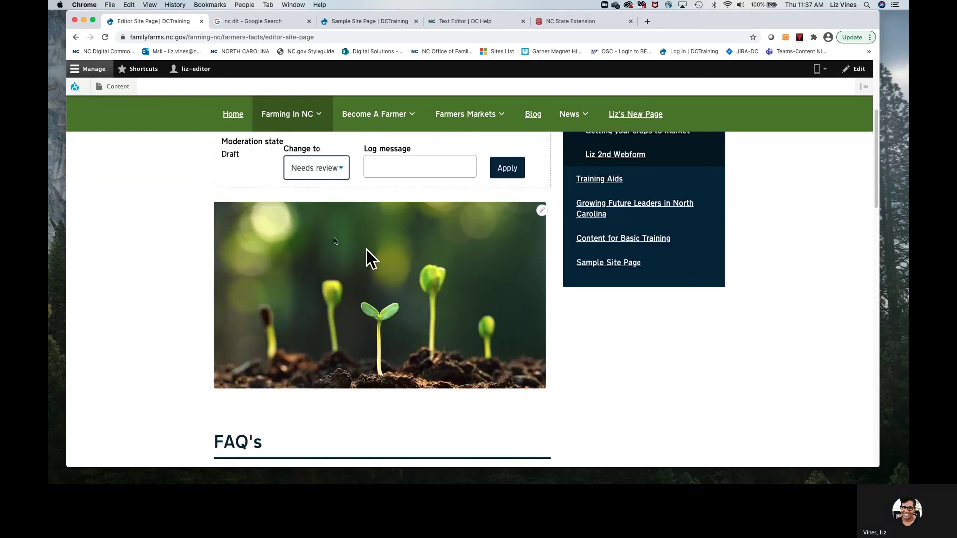
scroll(618, 399, "down", 8)
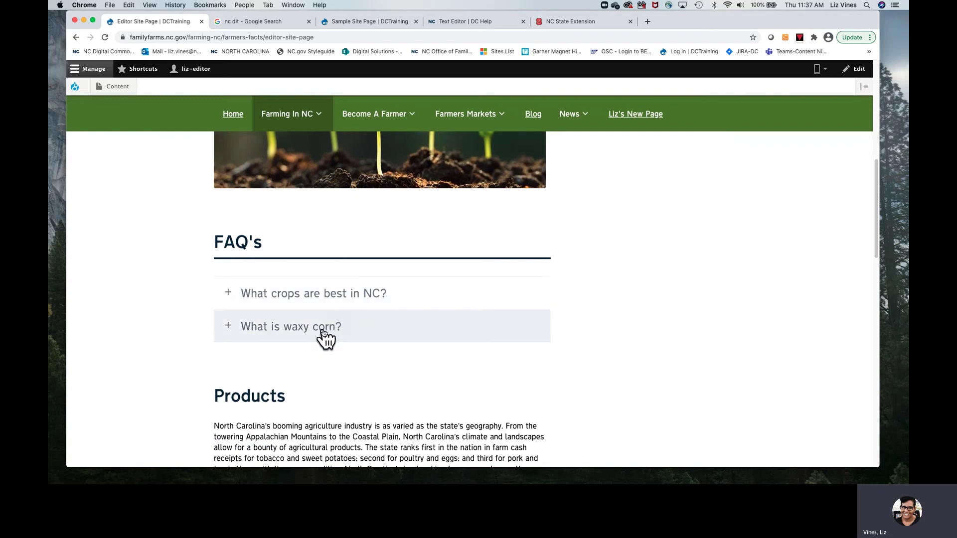
scroll(625, 354, "down", 1)
scroll(625, 354, "down", 10)
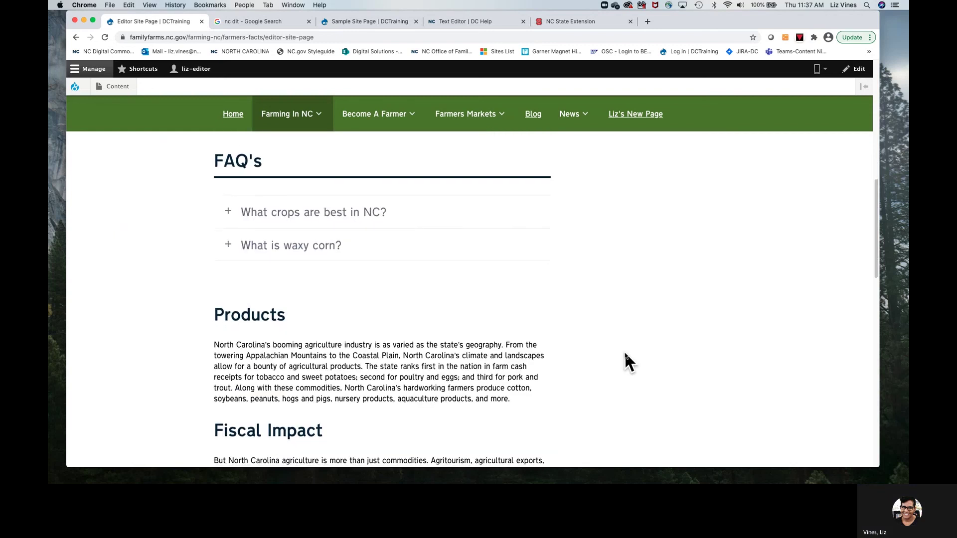
scroll(658, 374, "down", 7)
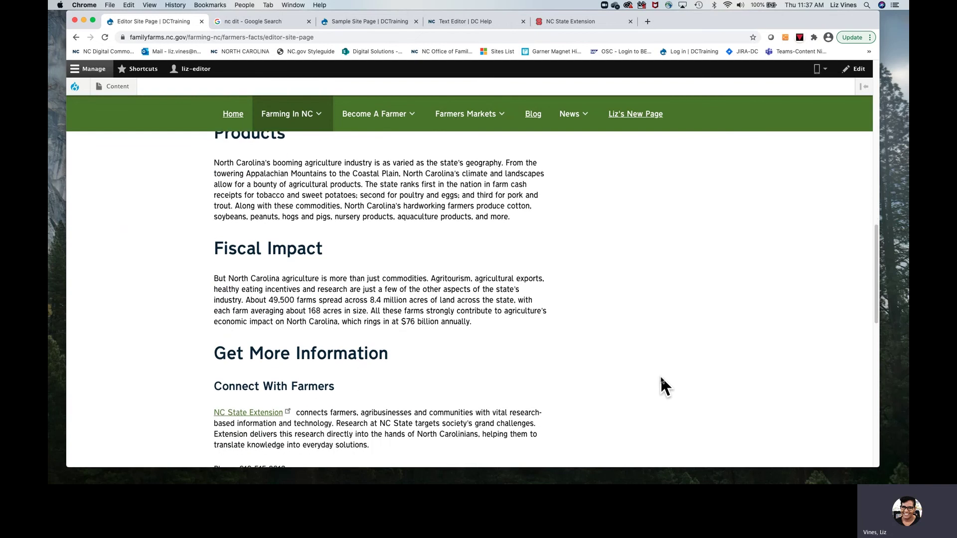
scroll(659, 375, "up", 6)
scroll(660, 378, "up", 2)
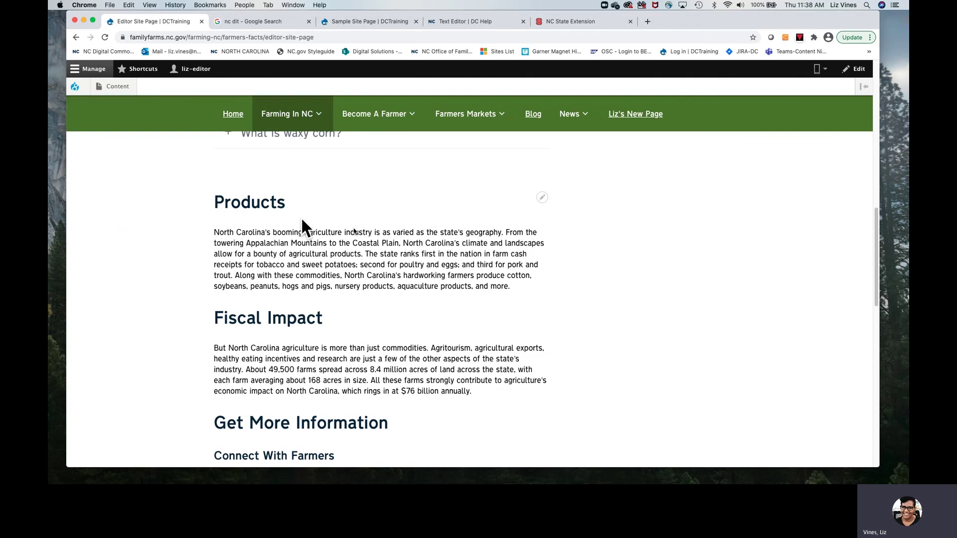
scroll(349, 240, "down", 2)
scroll(348, 229, "down", 3)
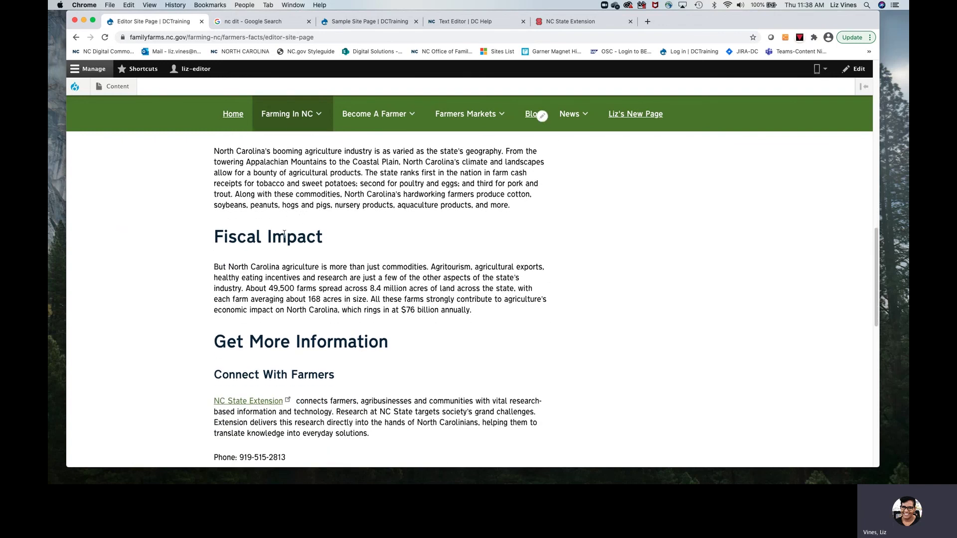
scroll(404, 296, "down", 1)
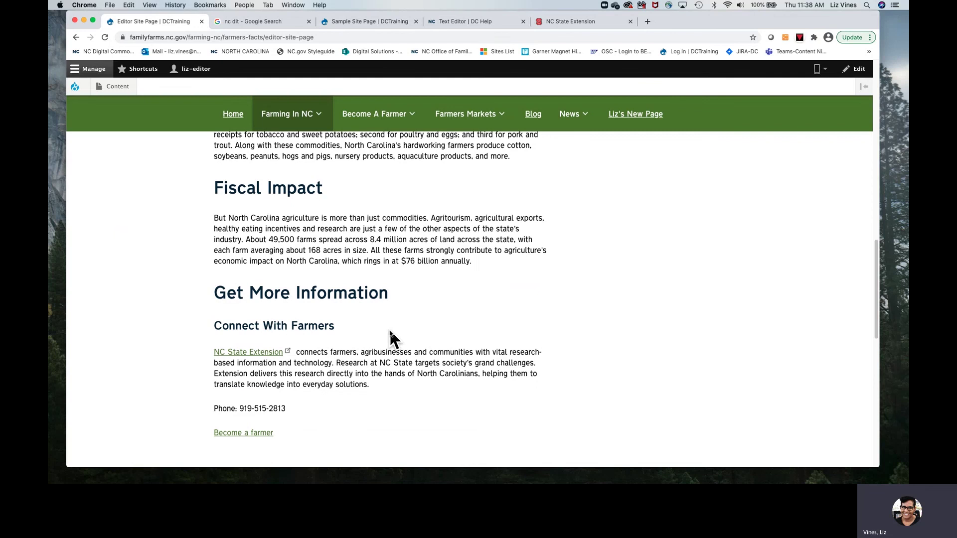
scroll(498, 358, "down", 1)
scroll(566, 378, "down", 2)
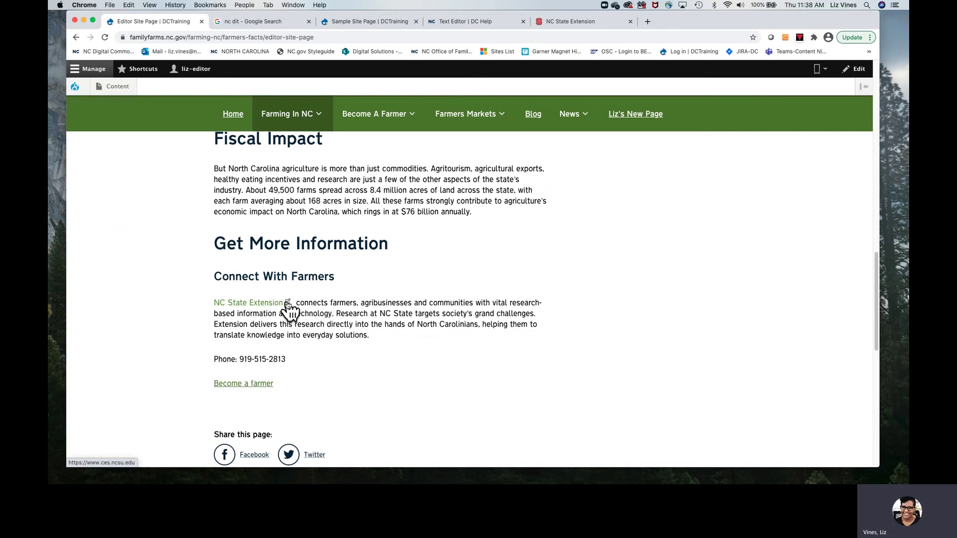
Step: Test the NC State Extension link in its new tab, then close that tab
left_click(242, 304)
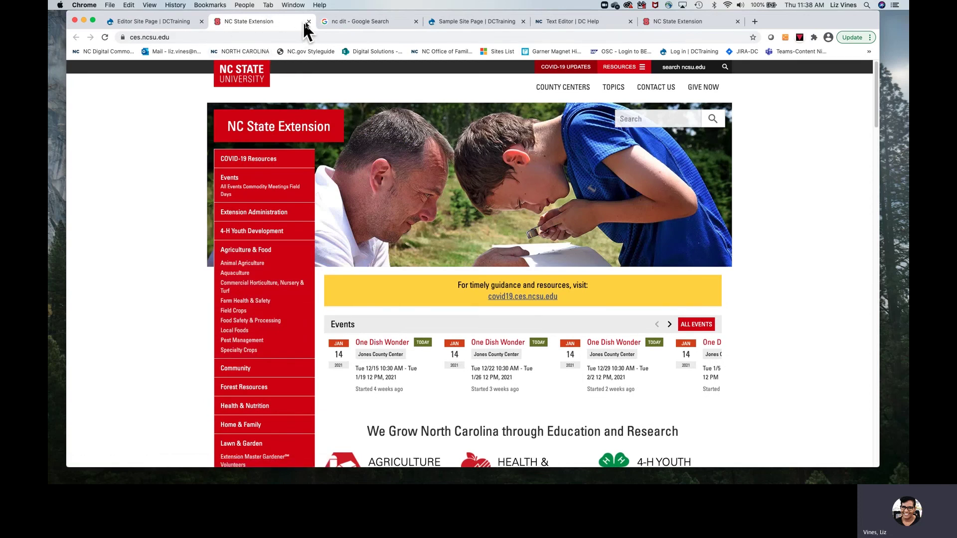
left_click(163, 21)
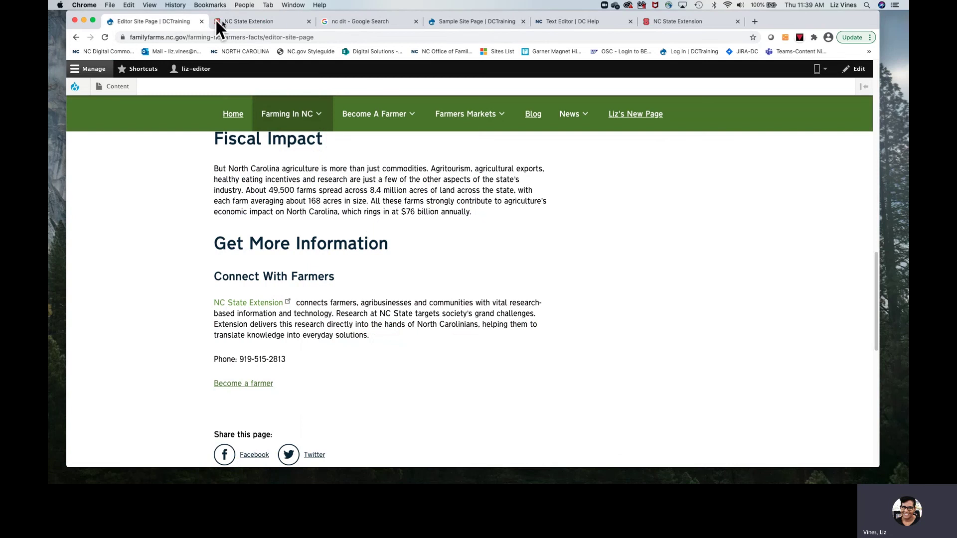
left_click(235, 21)
left_click(309, 21)
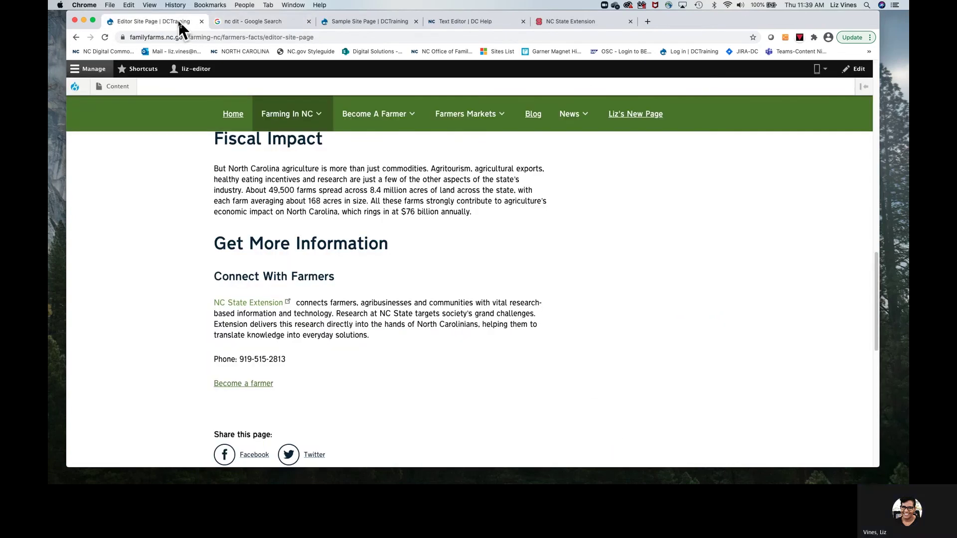
left_click(222, 302)
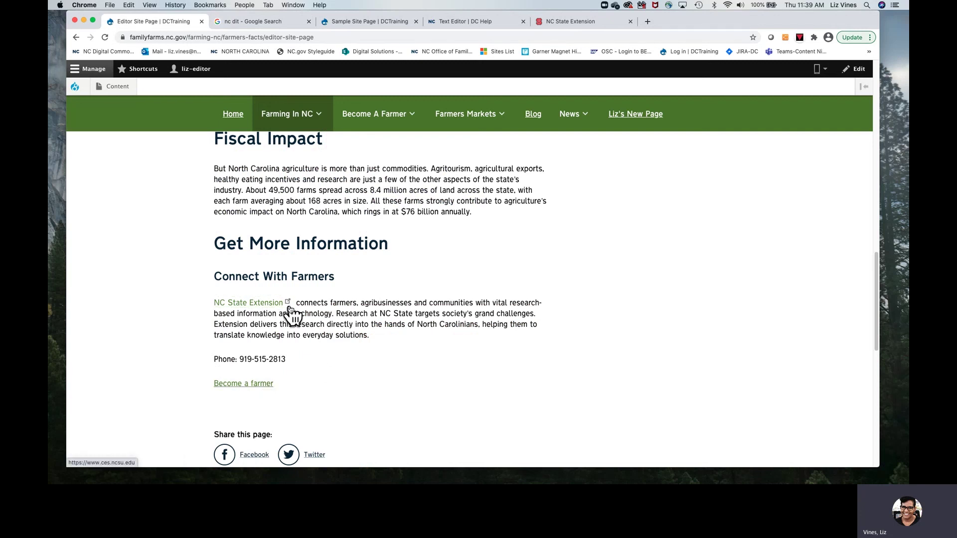
Step: Follow the Become a farmer link, then go back to the Editor Site Page
left_click(241, 386)
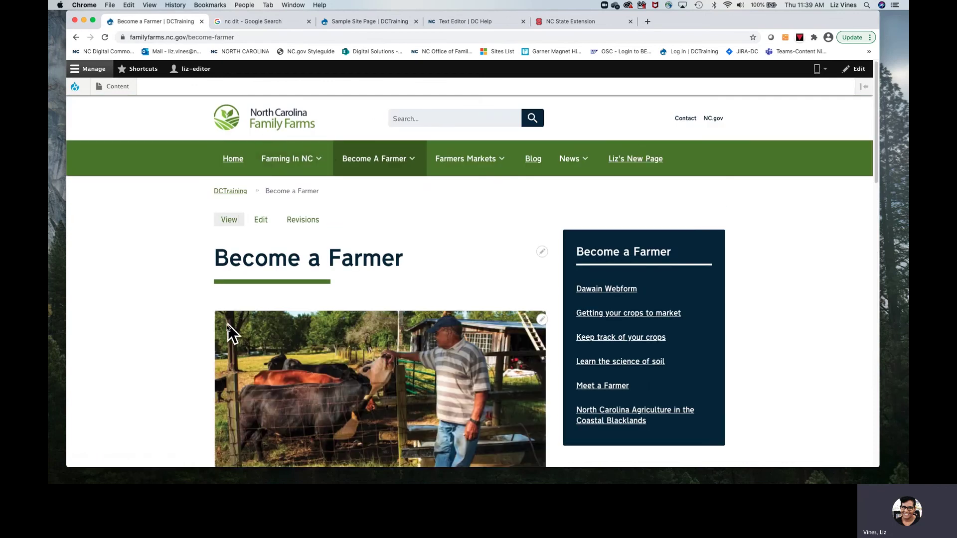
scroll(219, 328, "down", 2)
scroll(209, 325, "down", 10)
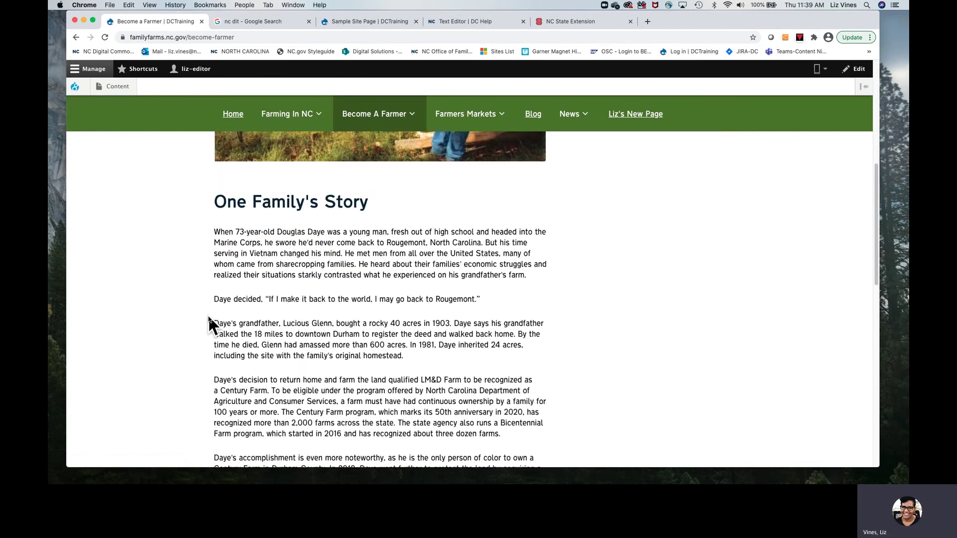
scroll(239, 301, "up", 11)
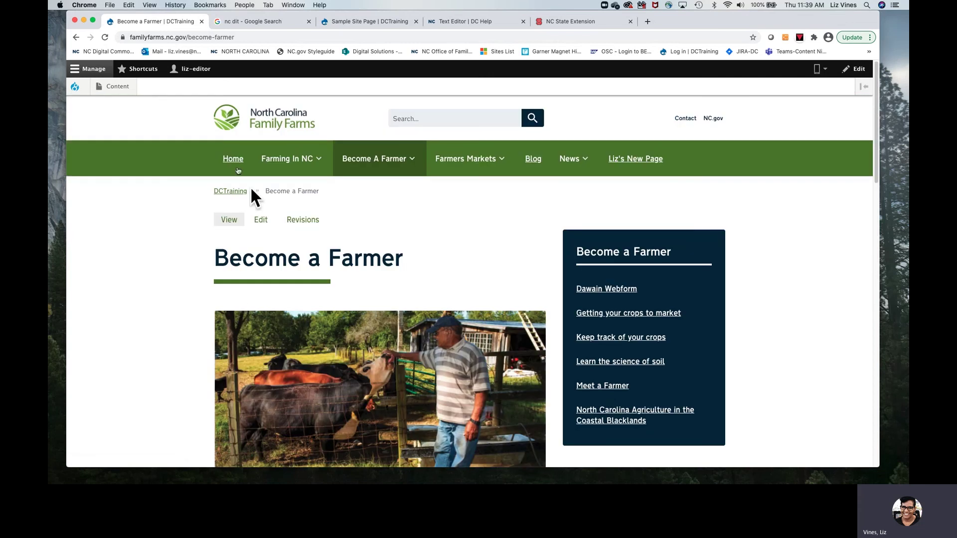
left_click(76, 36)
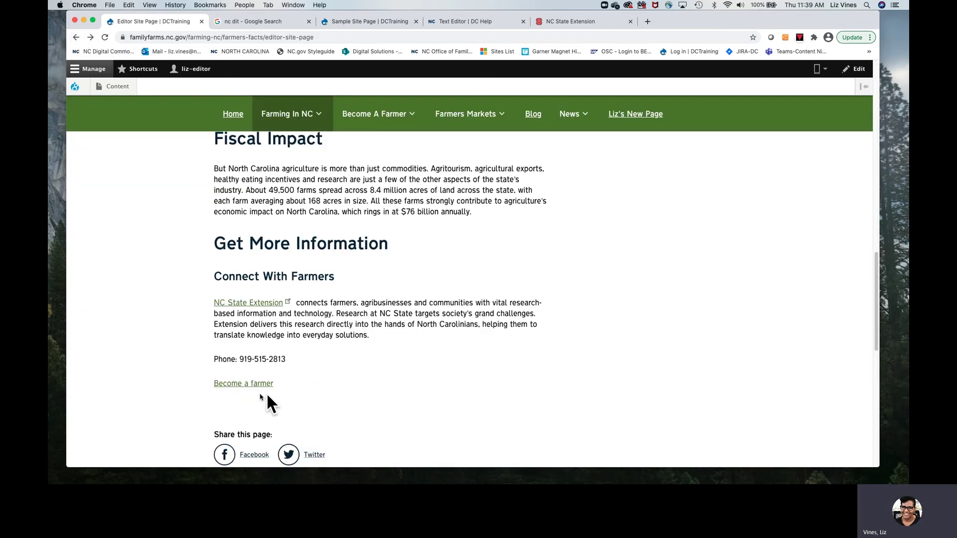
Step: Confirm the Phone line is still plain text, then switch to the 'nc dit' Google results
scroll(669, 387, "up", 1)
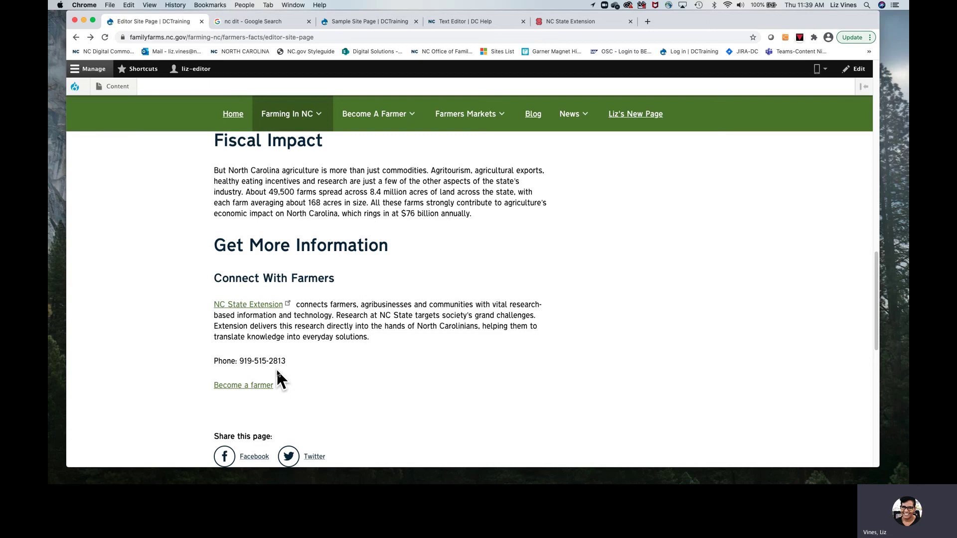
scroll(269, 349, "up", 10)
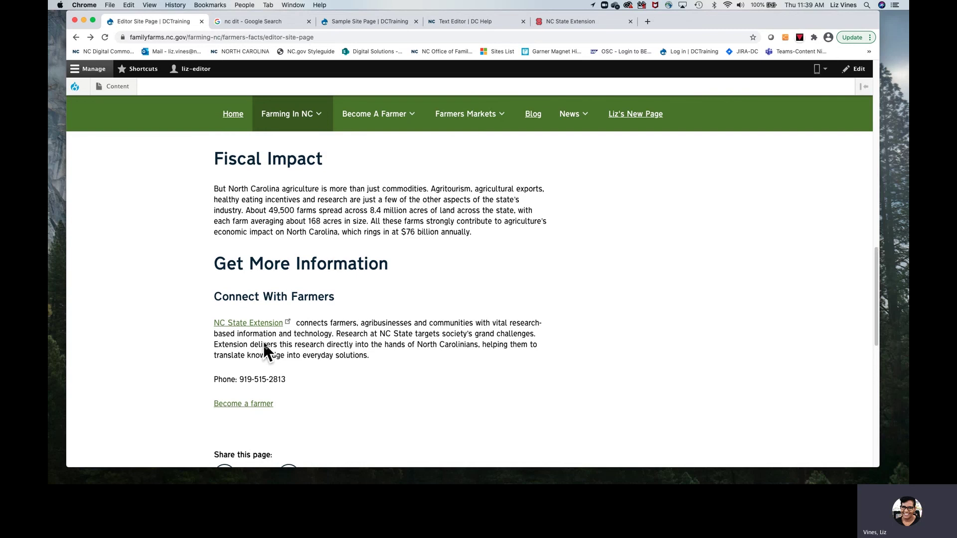
scroll(390, 376, "down", 10)
scroll(390, 377, "up", 20)
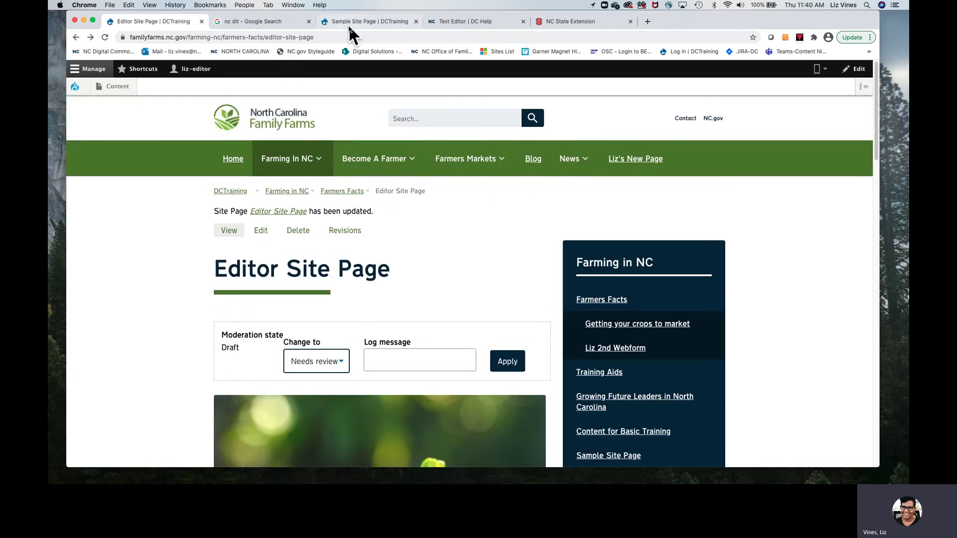
left_click(282, 23)
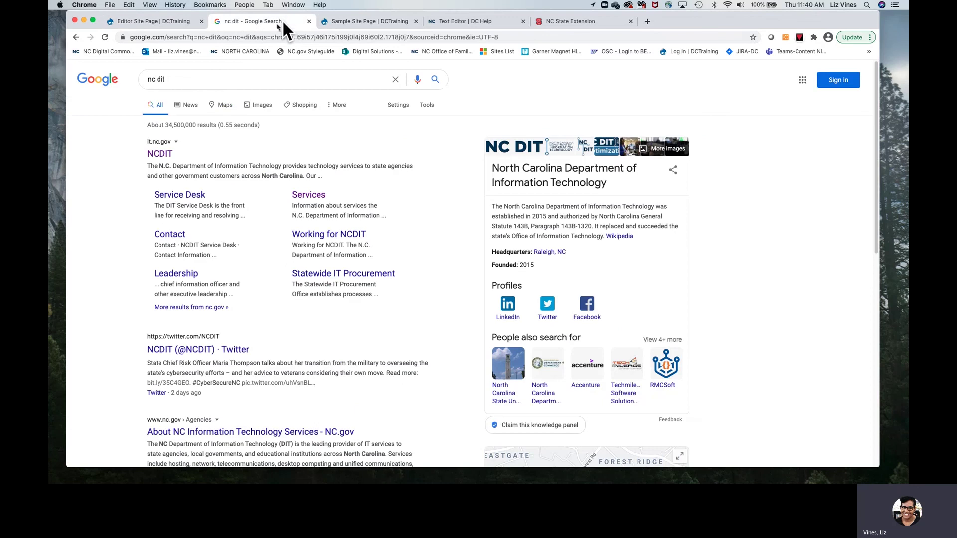
Step: Open NC Digital Commons' How Do I? Drupal 7 Help page on Clickable Telephone Numbers
left_click(99, 53)
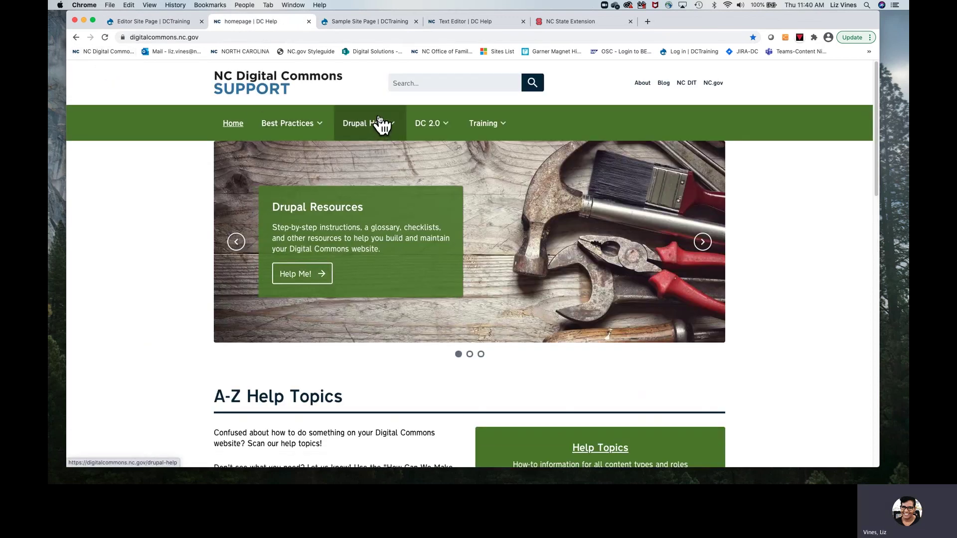
mouse_move(370, 125)
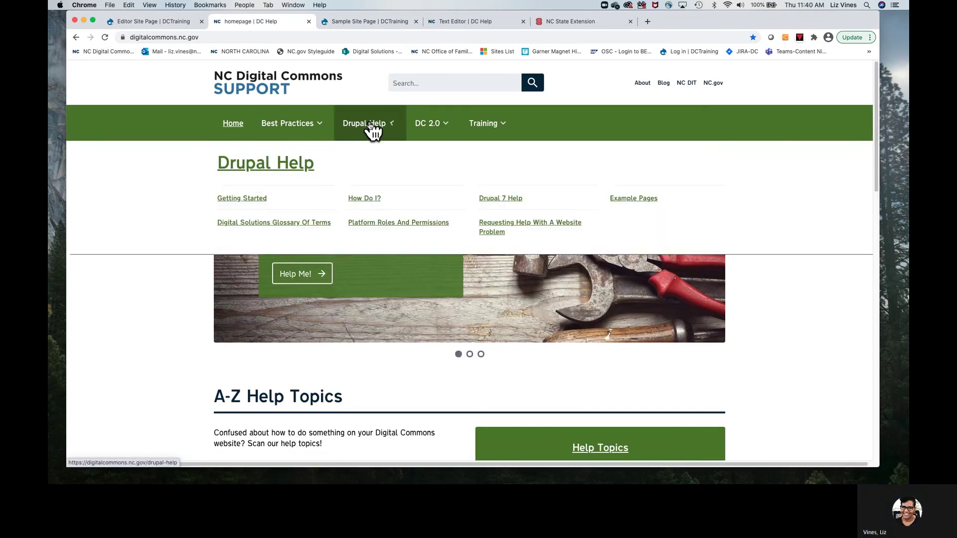
left_click(366, 199)
left_click(493, 213)
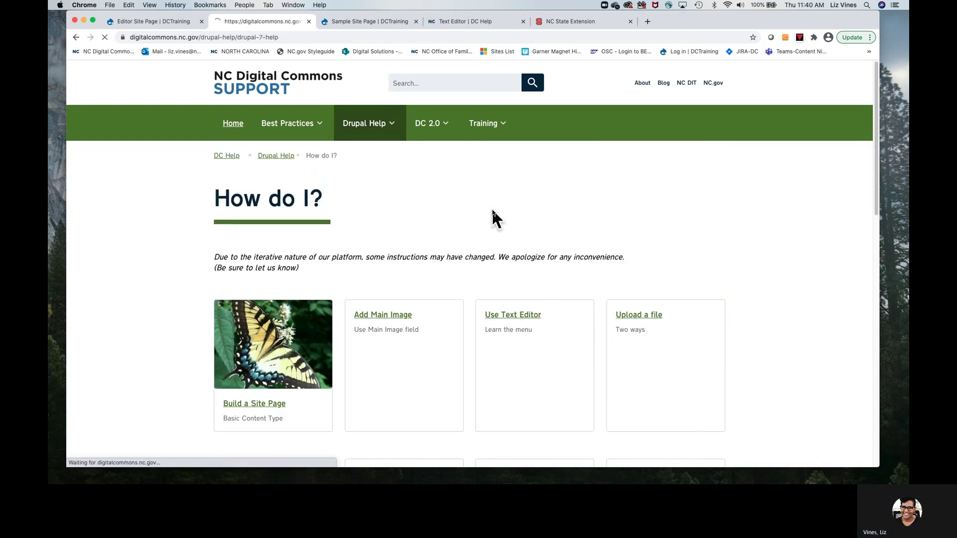
scroll(359, 378, "down", 4)
scroll(381, 384, "down", 7)
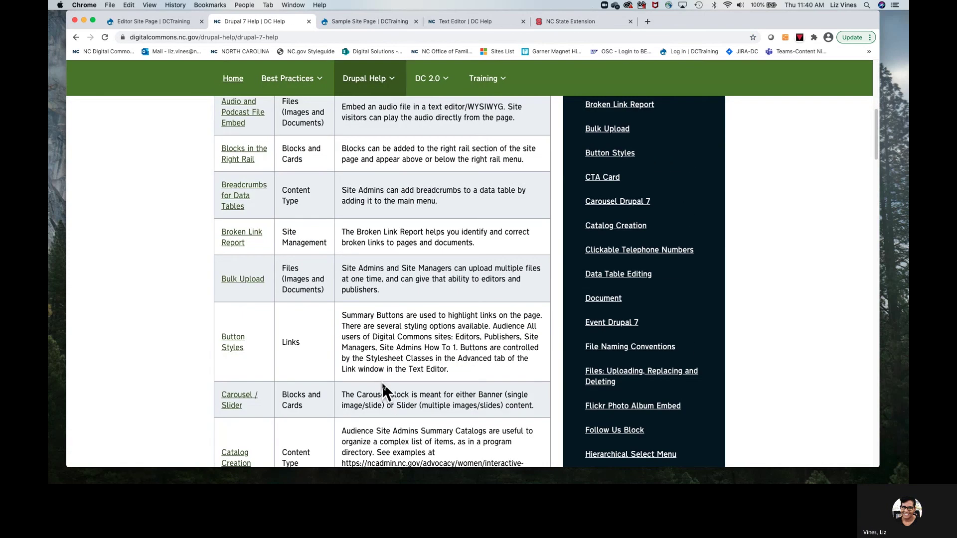
left_click(238, 357)
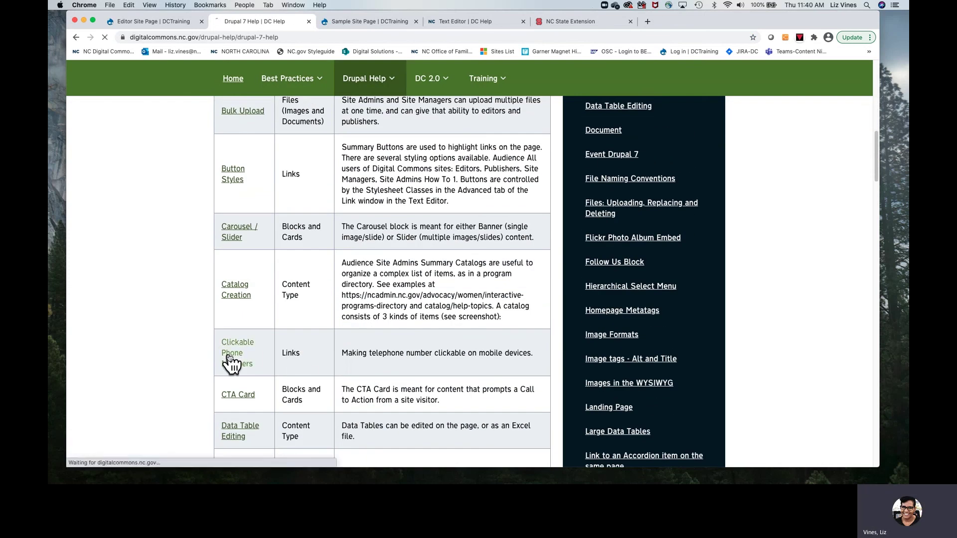
Step: Note the tel:+1- prefix in the instructions, then return to the Editor Site Page
scroll(411, 336, "down", 6)
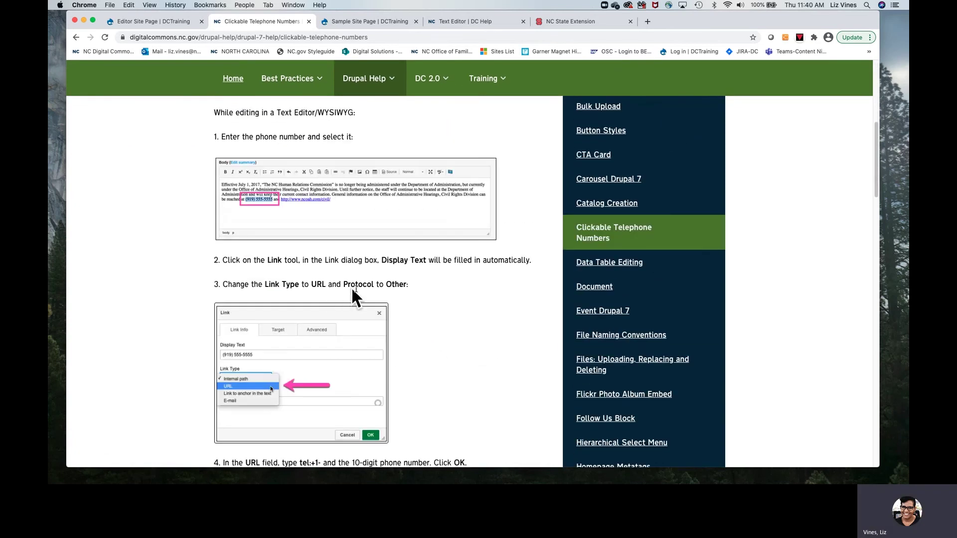
scroll(438, 330, "down", 3)
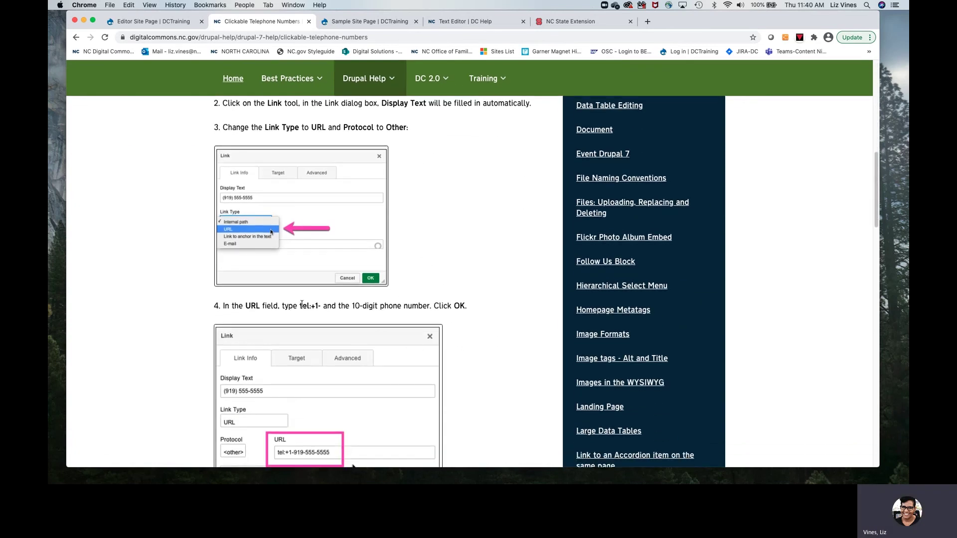
left_click_drag(300, 305, 321, 306)
left_click(151, 20)
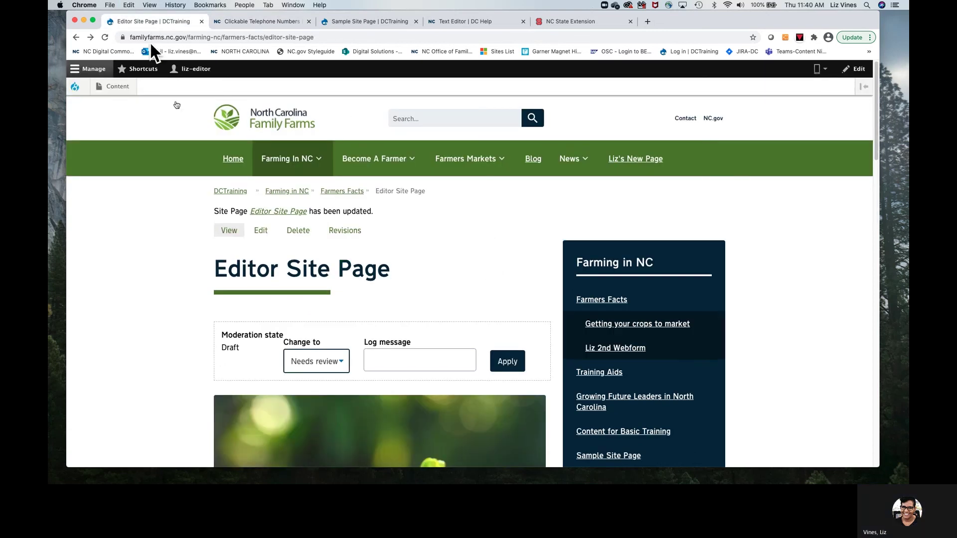
Step: Edit the Editor Site Page, expand its Text paragraph, and select the phone number
left_click(260, 230)
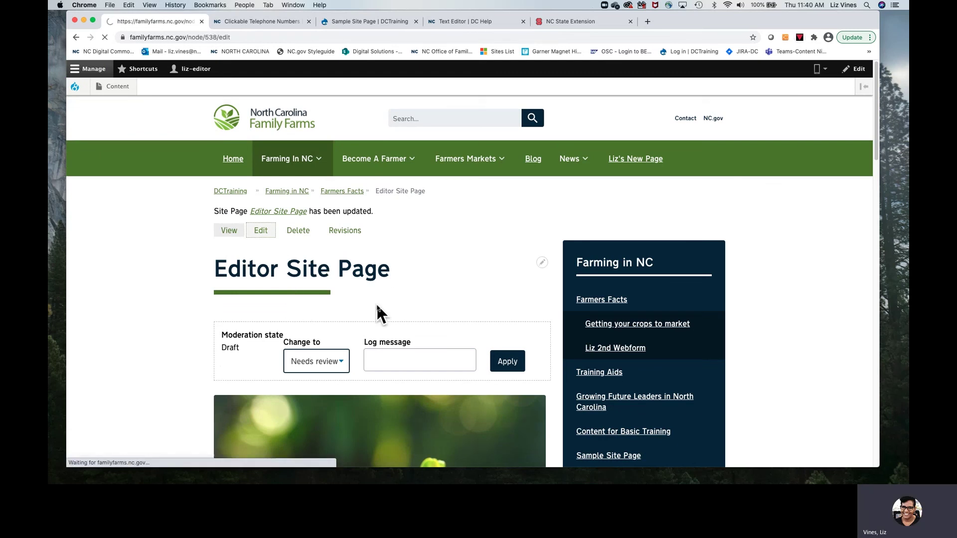
scroll(317, 366, "down", 5)
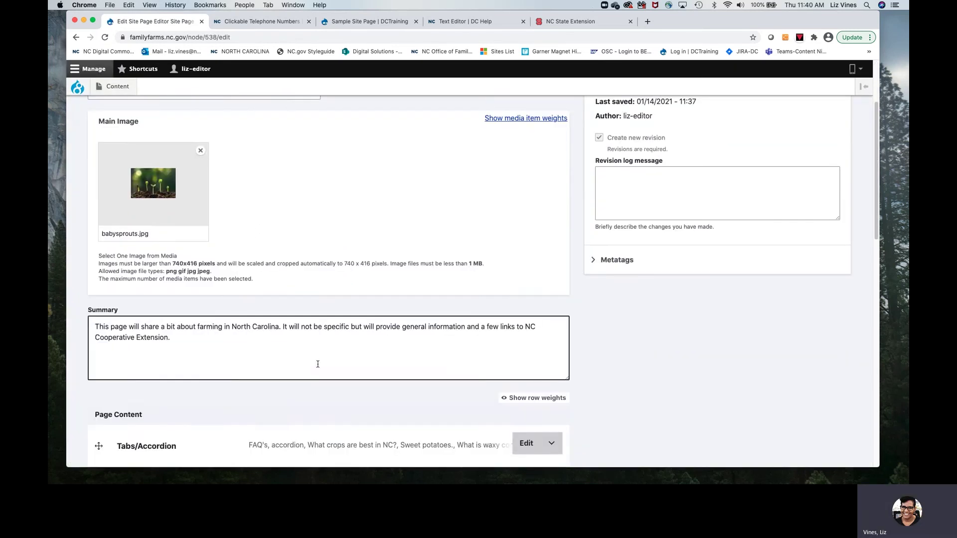
scroll(317, 364, "down", 1)
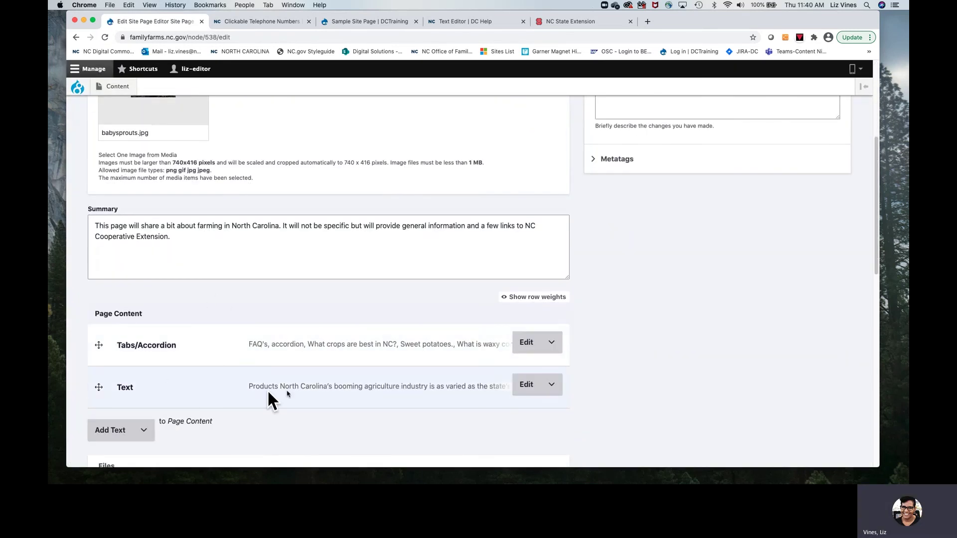
left_click(523, 386)
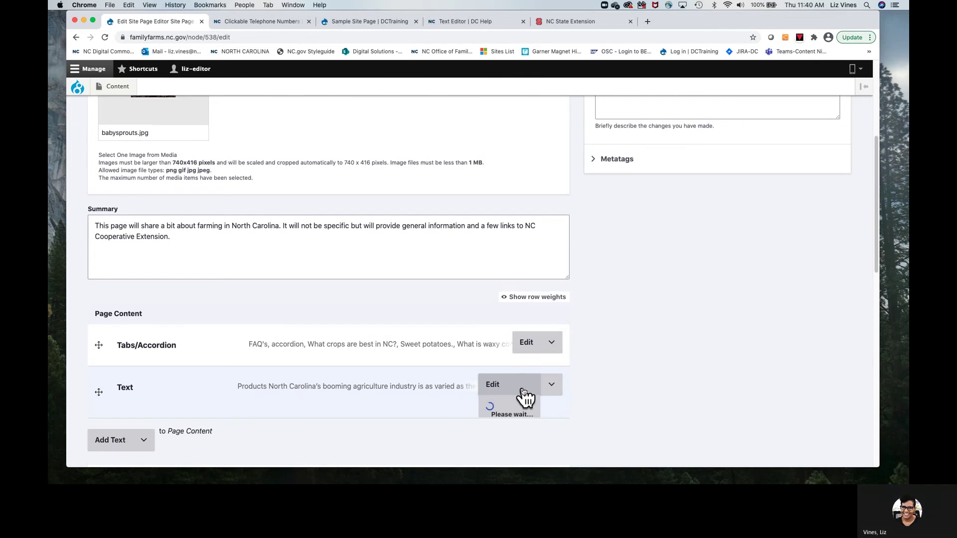
scroll(360, 380, "down", 3)
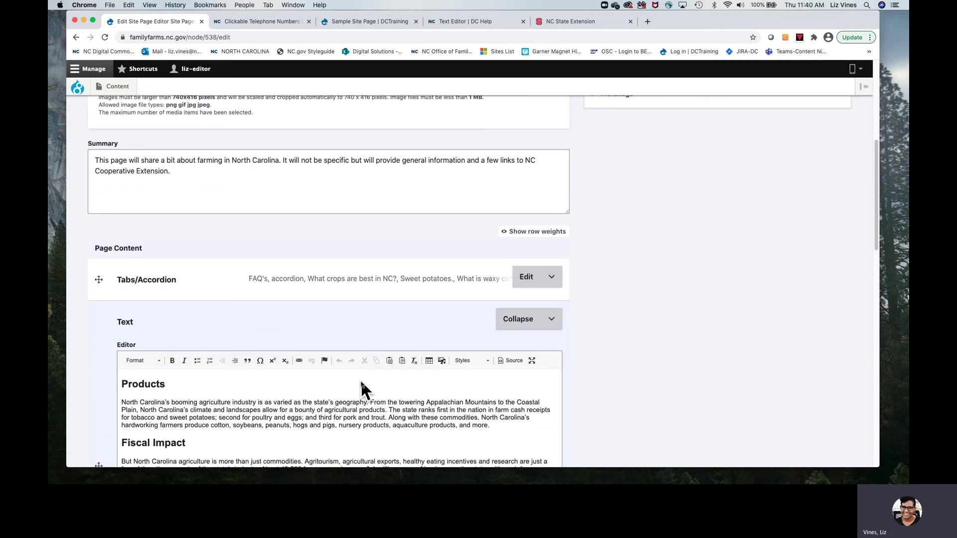
scroll(361, 381, "down", 3)
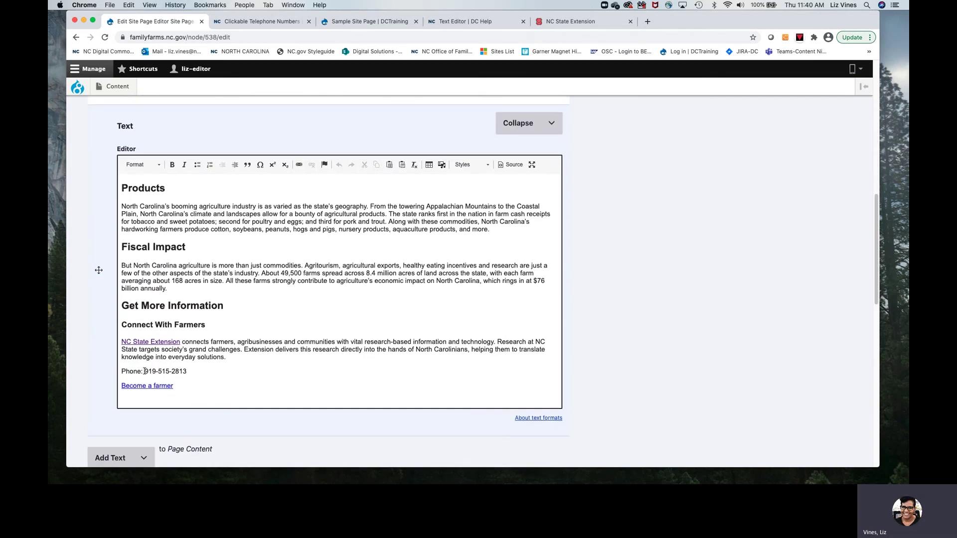
left_click_drag(145, 372, 189, 372)
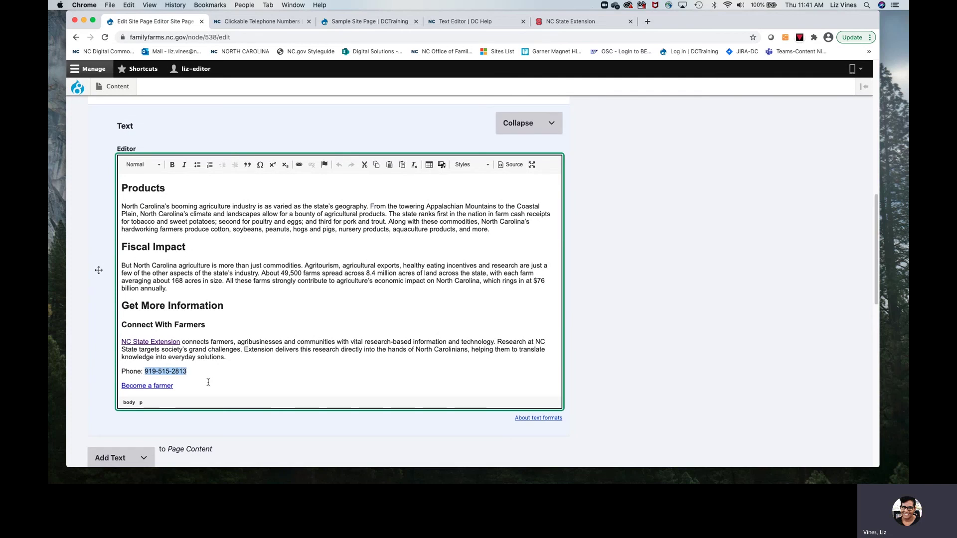
left_click(299, 165)
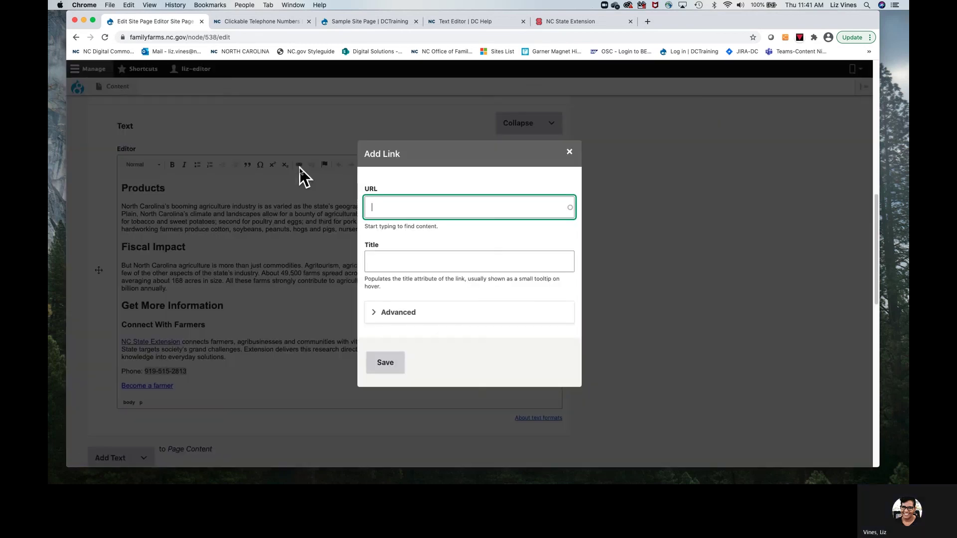
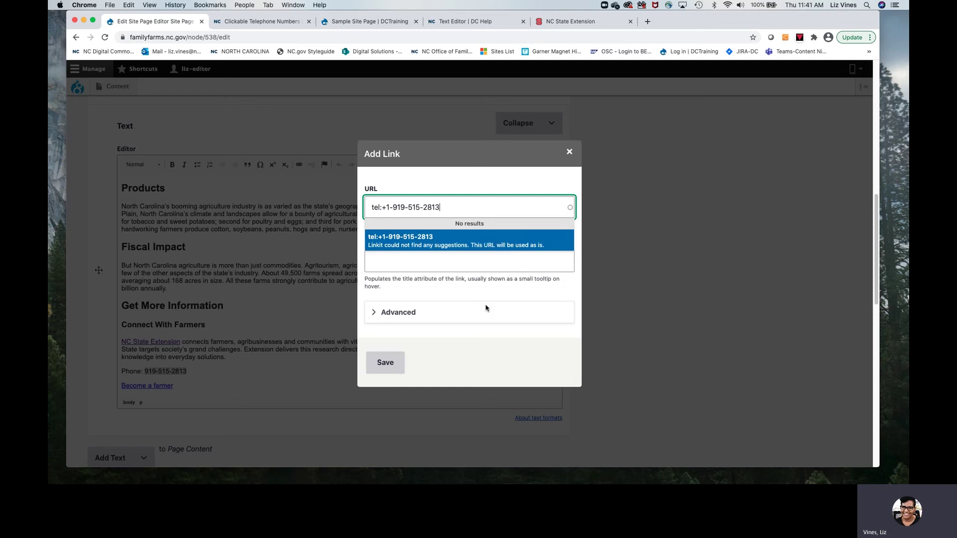
left_click(389, 375)
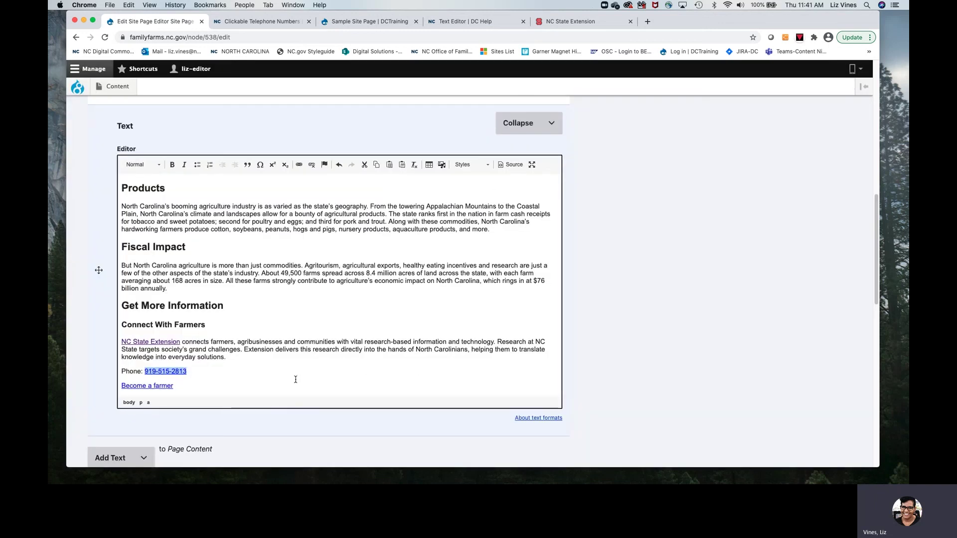
scroll(273, 432, "down", 15)
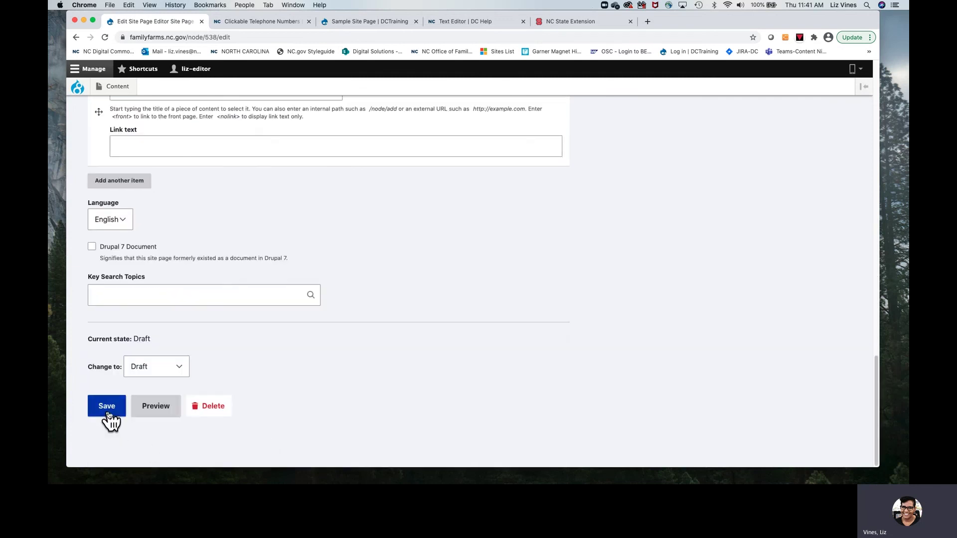
left_click(105, 411)
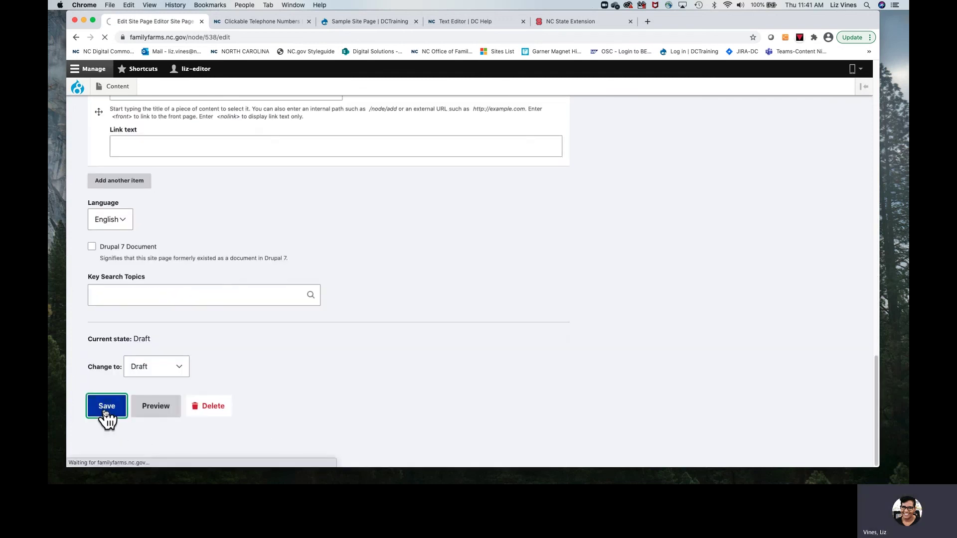
scroll(336, 362, "down", 10)
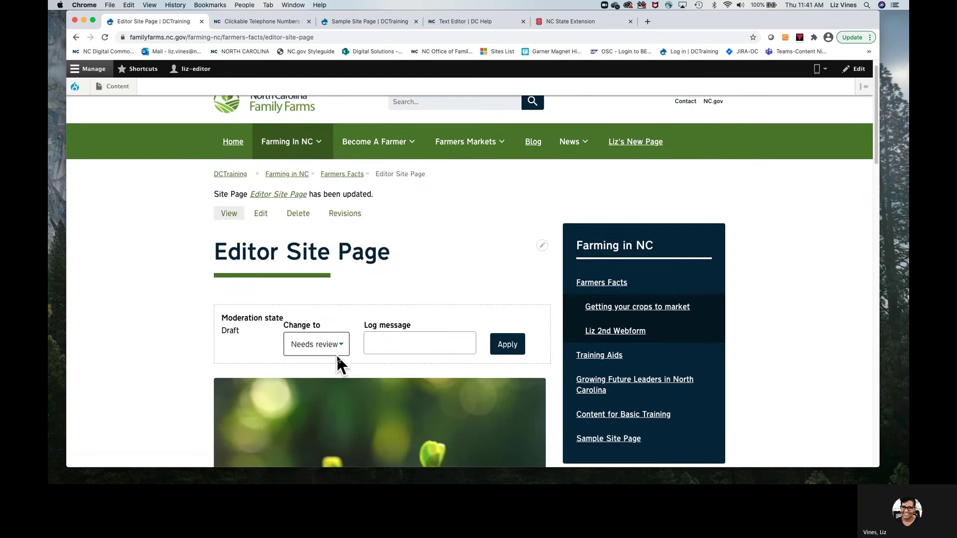
scroll(346, 368, "down", 5)
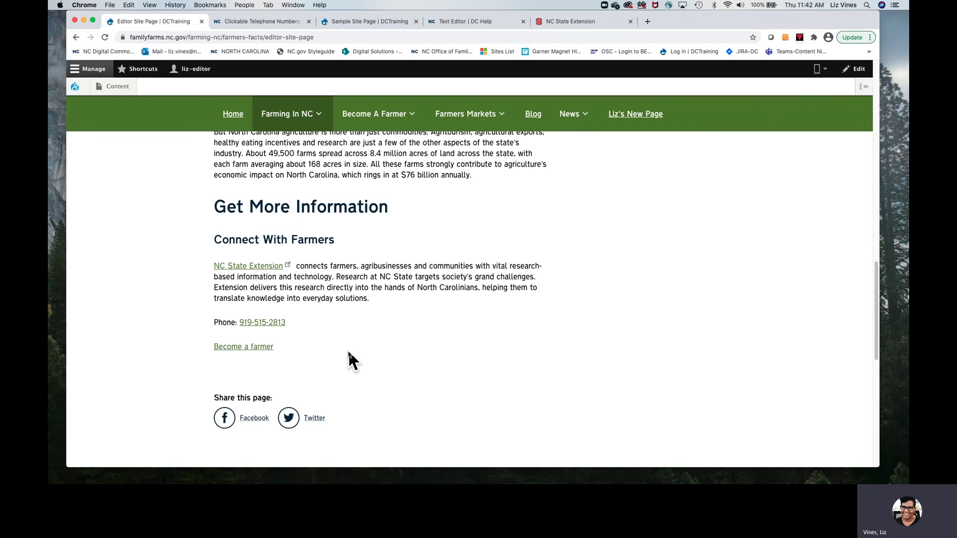
Step: Test the page's phone number link, then dismiss the call prompt
left_click(254, 324)
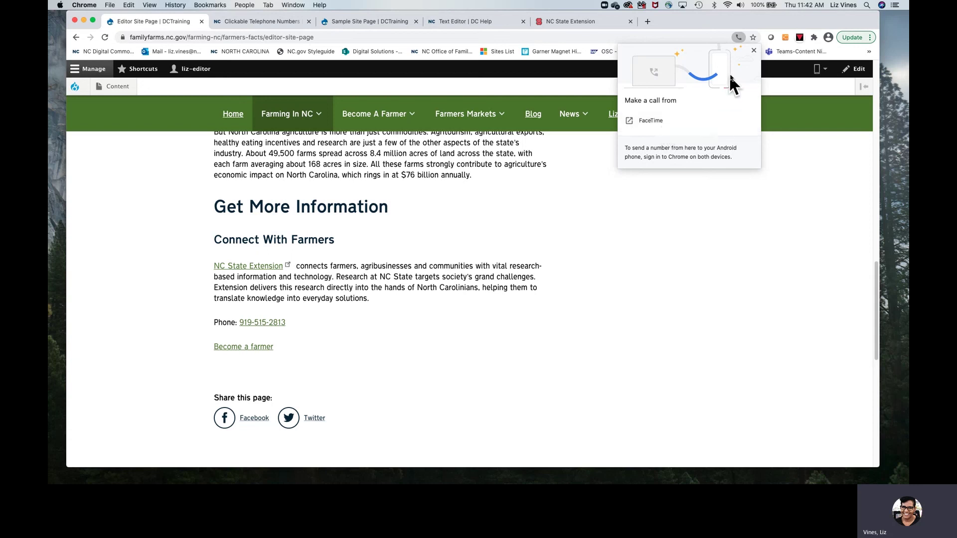
left_click(754, 50)
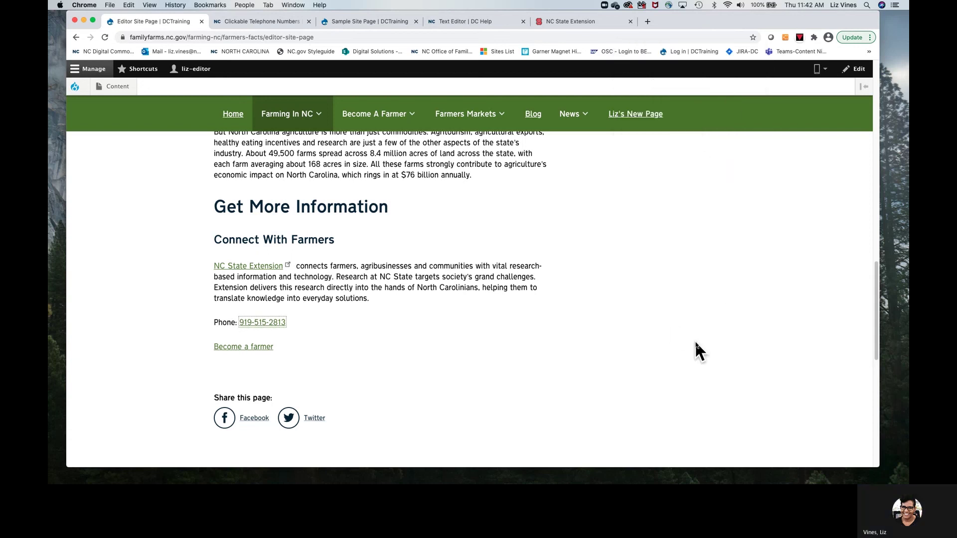
scroll(696, 342, "up", 10)
scroll(694, 339, "up", 10)
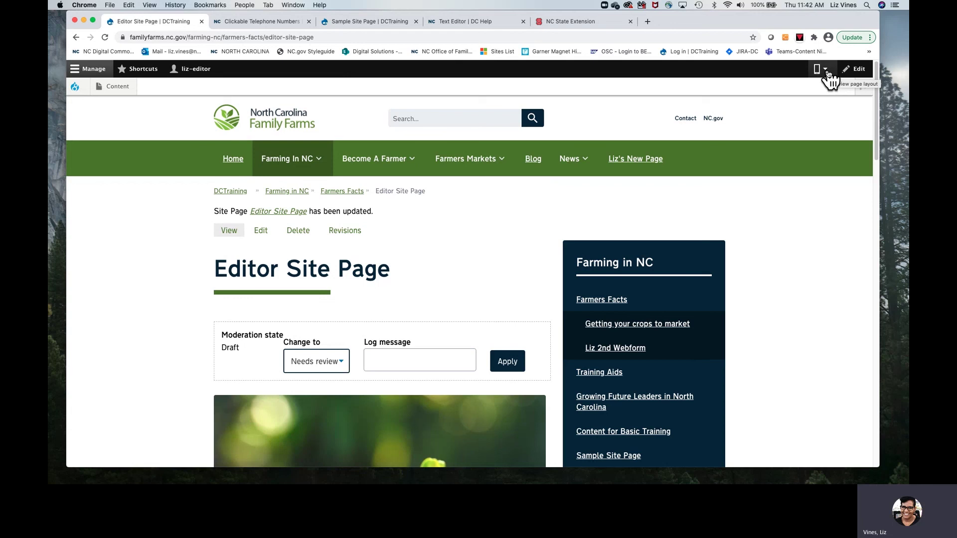
Step: Preview the page at iPhone 7+ size and scroll through the mobile layout
left_click(826, 71)
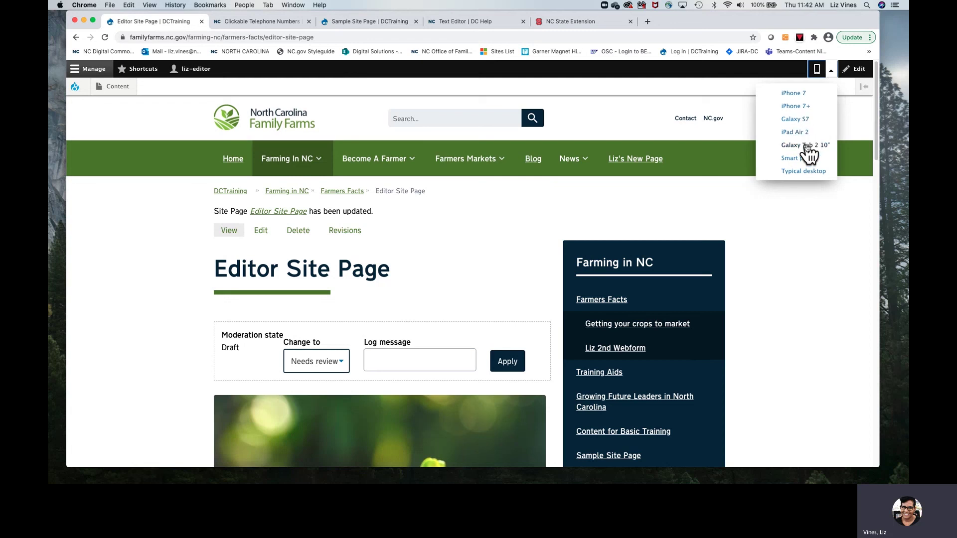
left_click(799, 106)
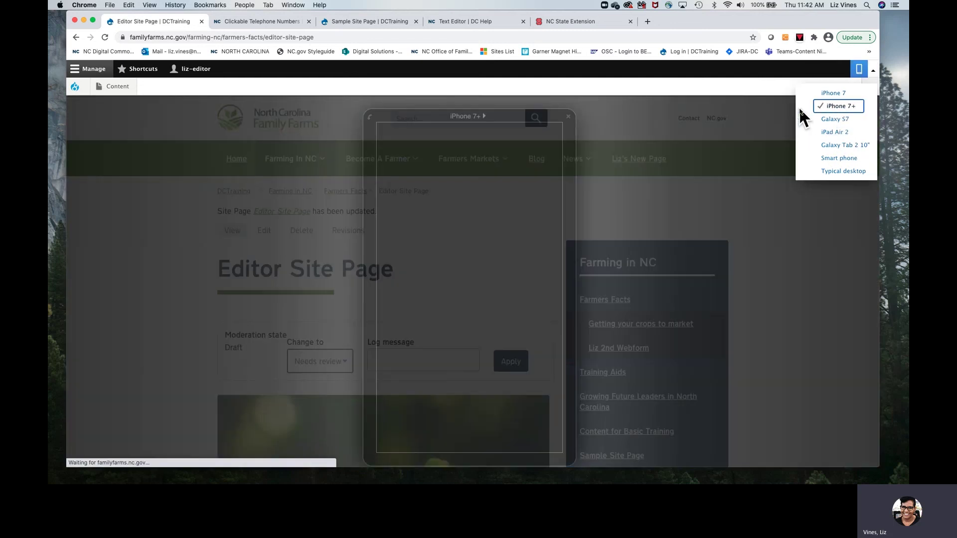
scroll(543, 261, "down", 5)
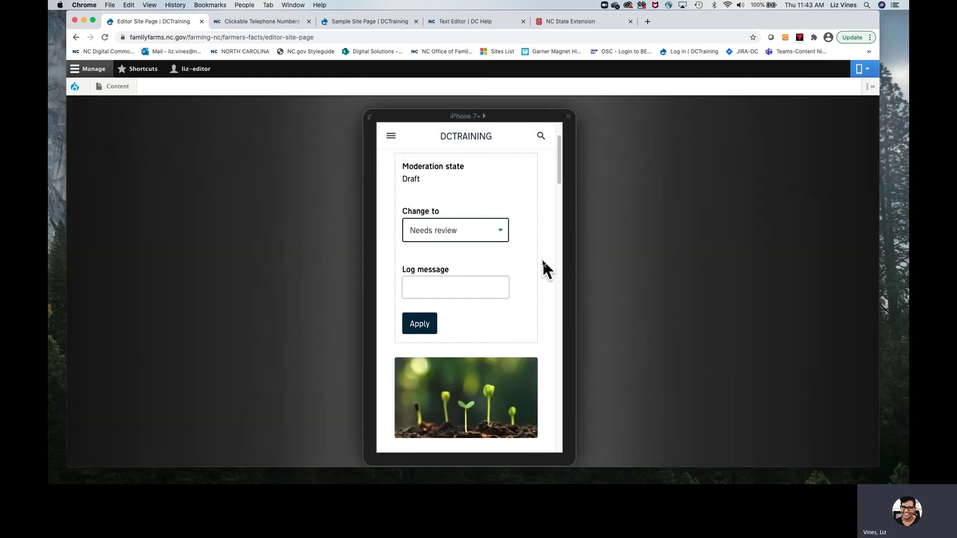
scroll(543, 261, "down", 10)
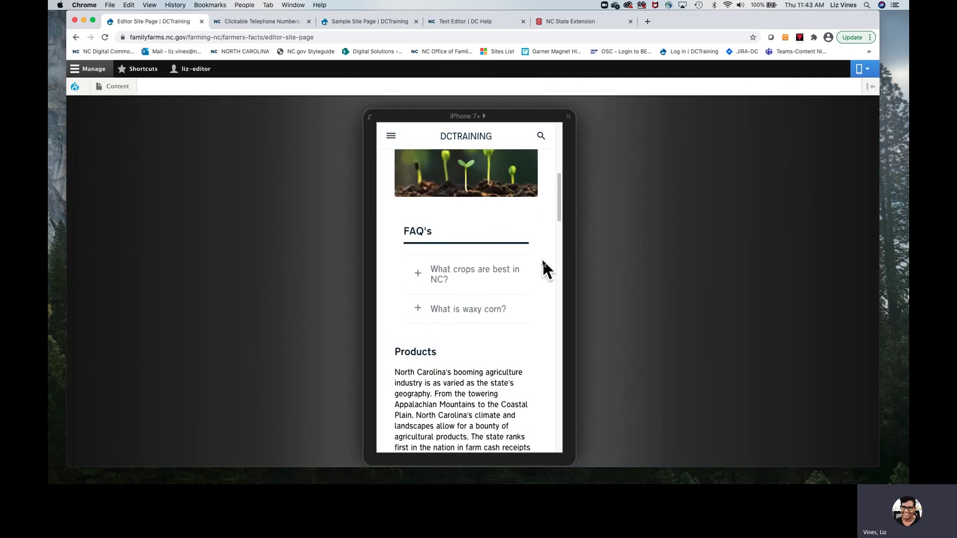
scroll(542, 258, "down", 10)
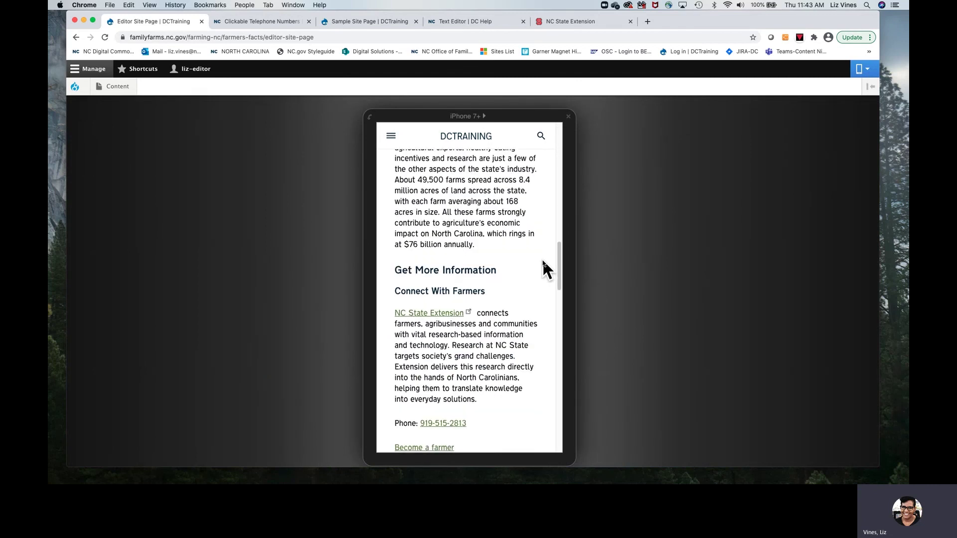
scroll(543, 262, "down", 5)
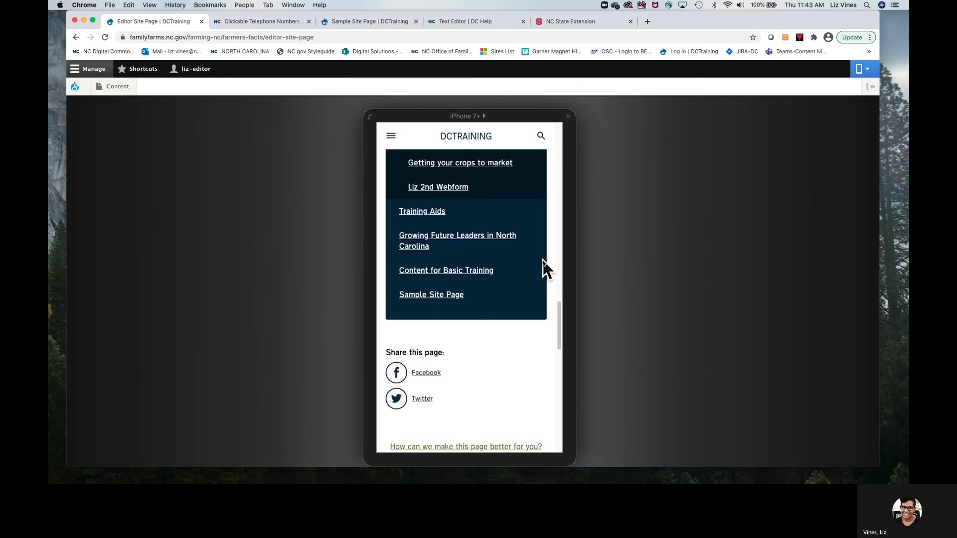
scroll(543, 261, "up", 8)
scroll(543, 261, "up", 10)
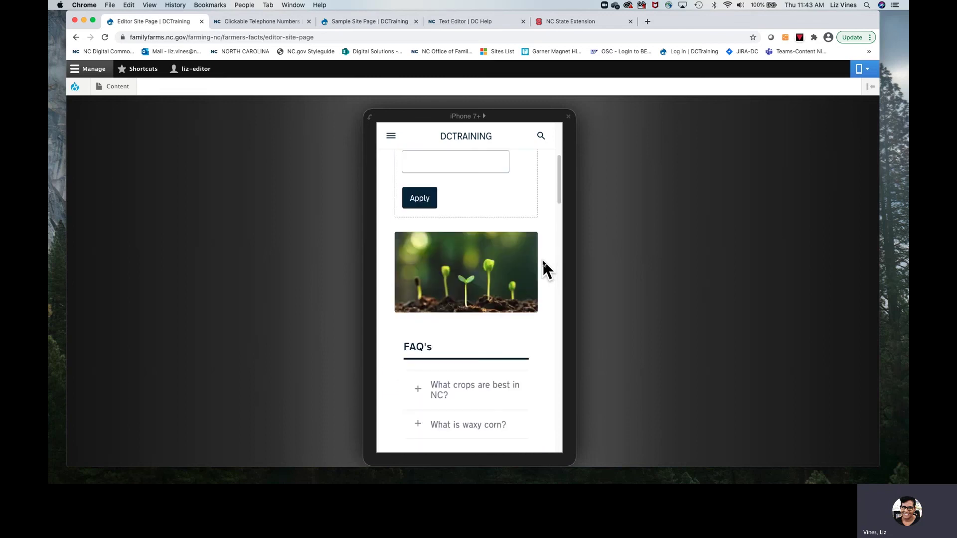
scroll(543, 261, "down", 2)
scroll(543, 261, "down", 3)
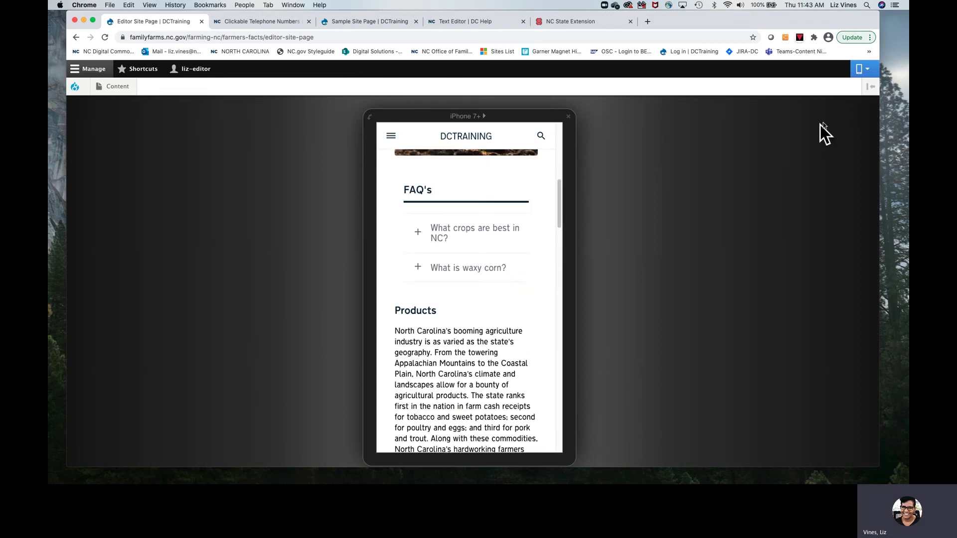
Step: Return to the full desktop view and scroll through the page
left_click(863, 70)
left_click(841, 107)
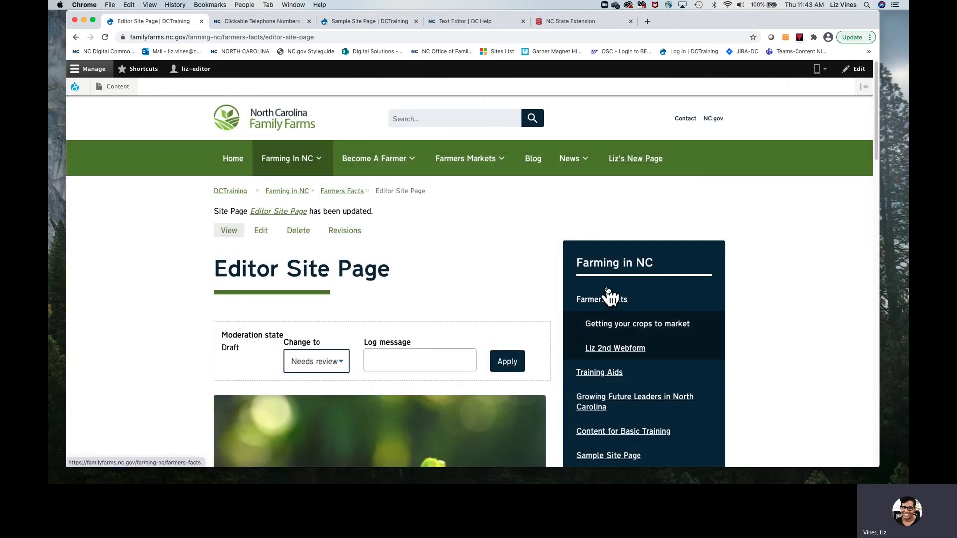
scroll(752, 301, "down", 10)
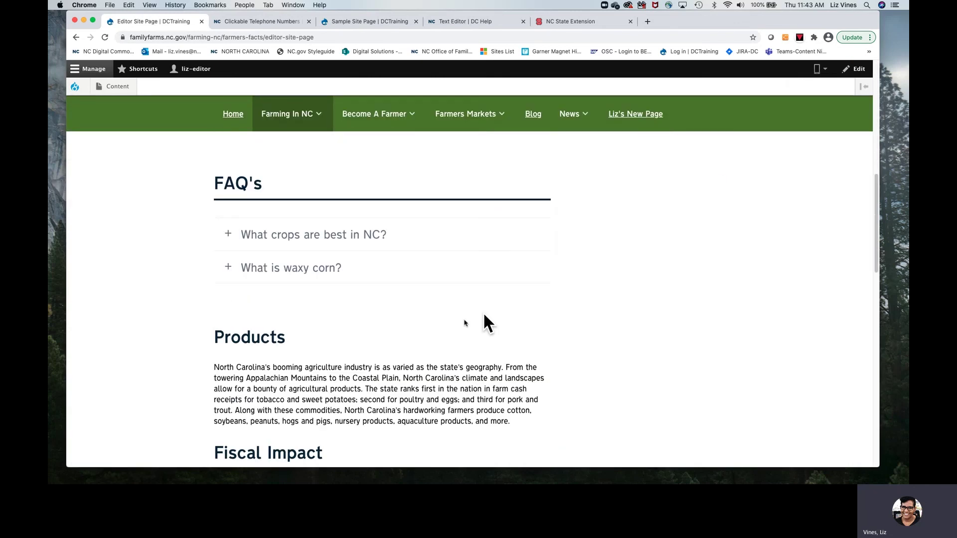
scroll(486, 306, "down", 3)
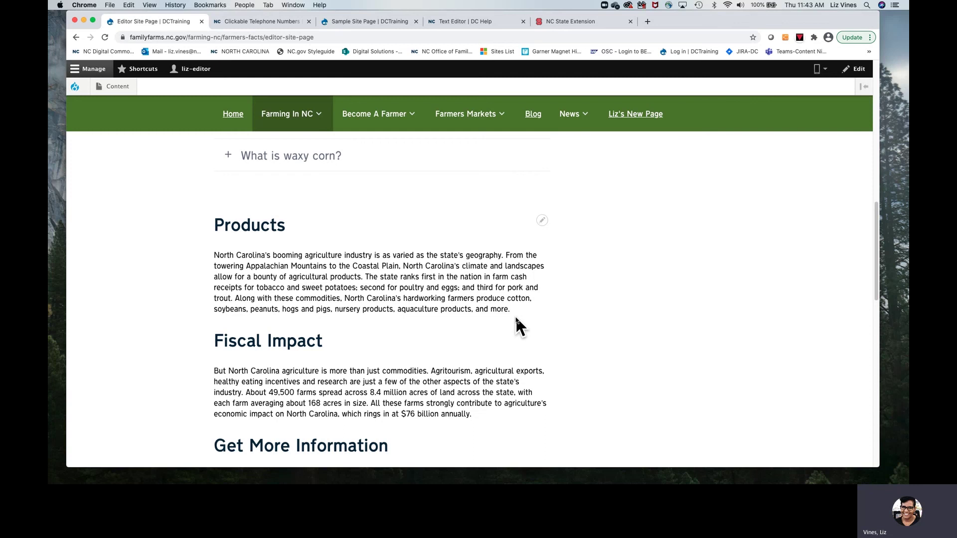
scroll(597, 339, "up", 10)
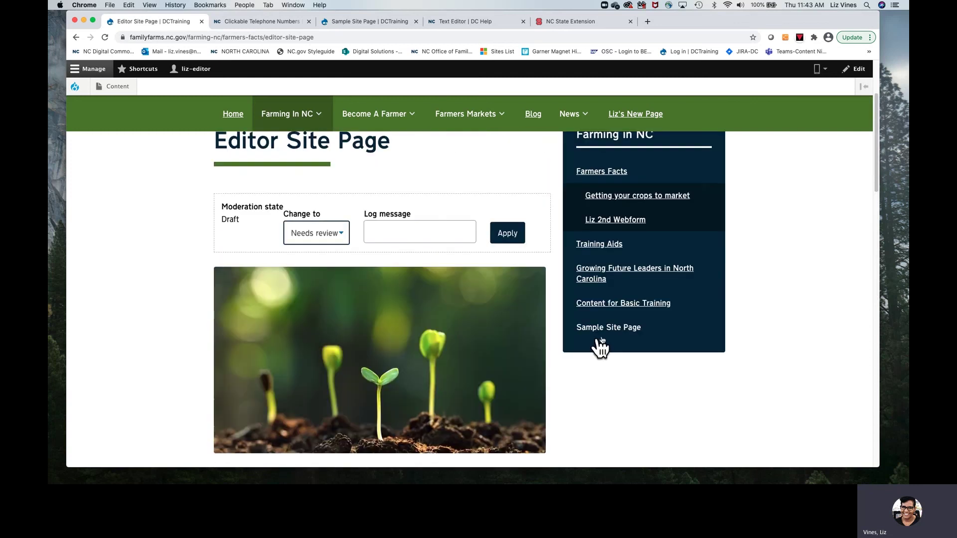
scroll(600, 346, "up", 3)
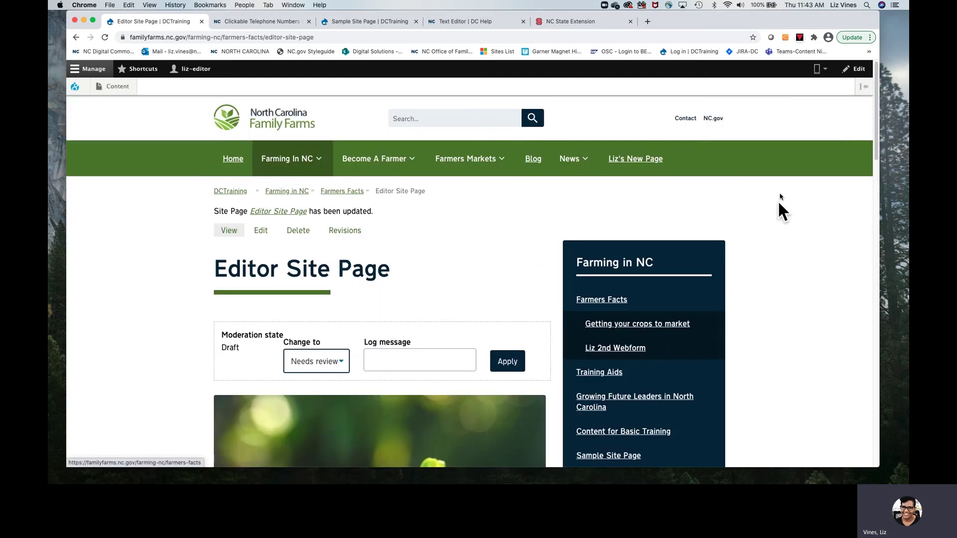
Step: Switch back to iPhone 7+ and scroll to Connect With Farmers after Fiscal Impact
left_click(819, 71)
left_click(794, 105)
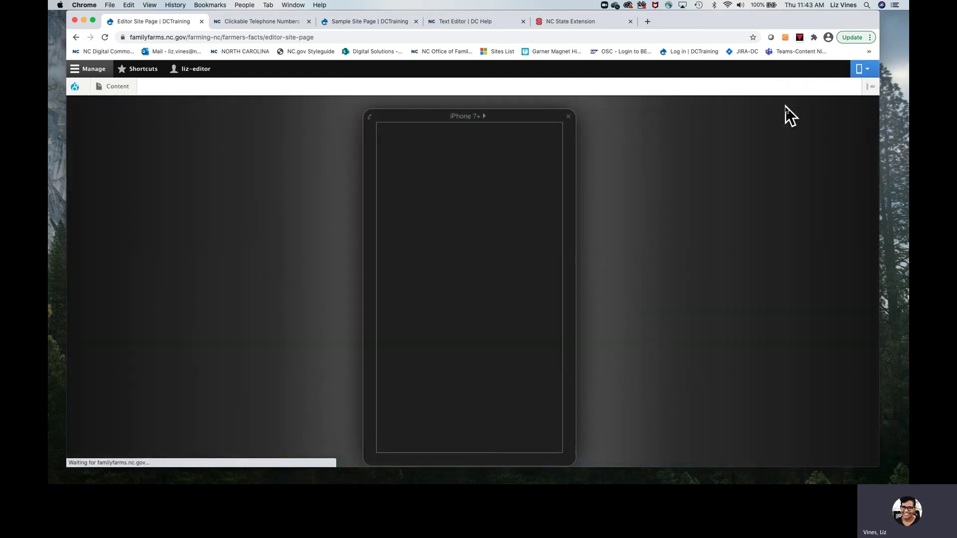
scroll(552, 238, "down", 5)
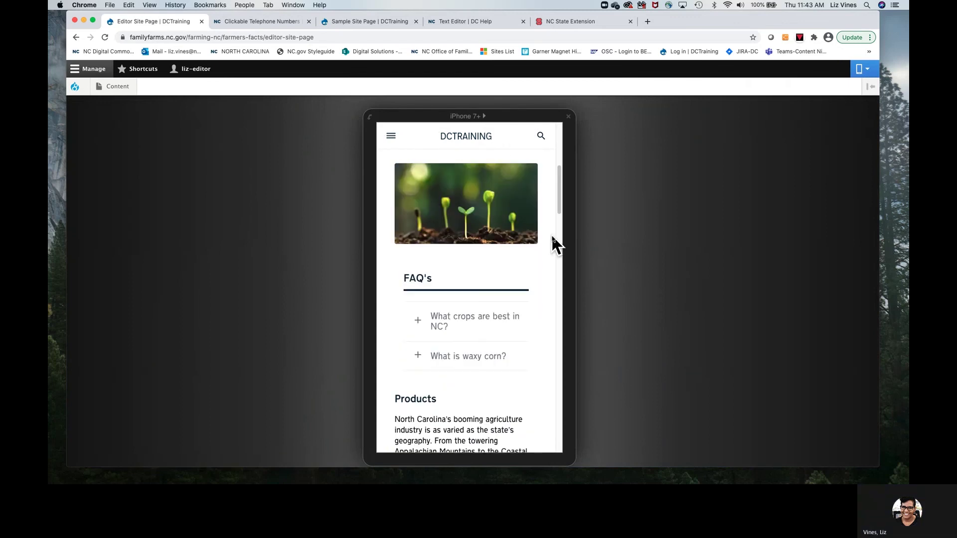
scroll(553, 244, "down", 2)
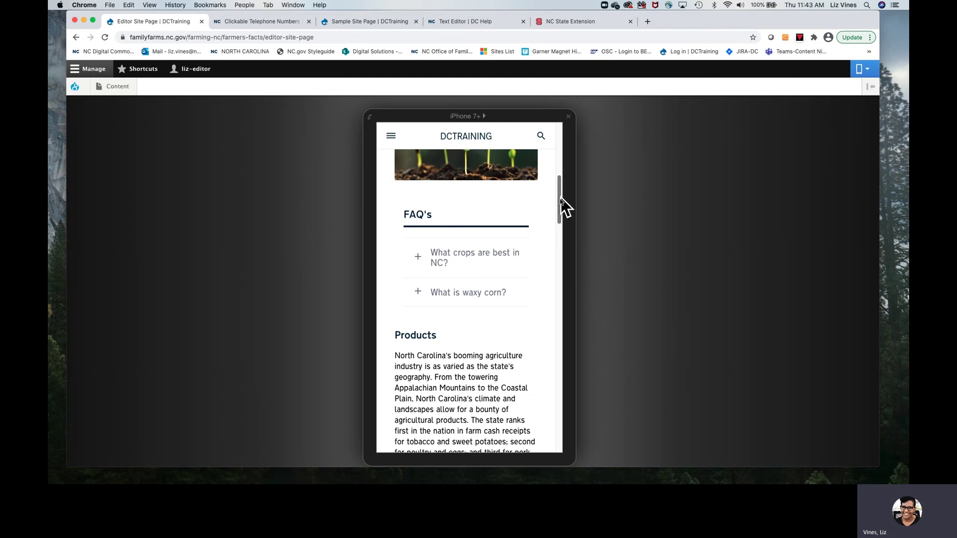
left_click_drag(560, 199, 572, 142)
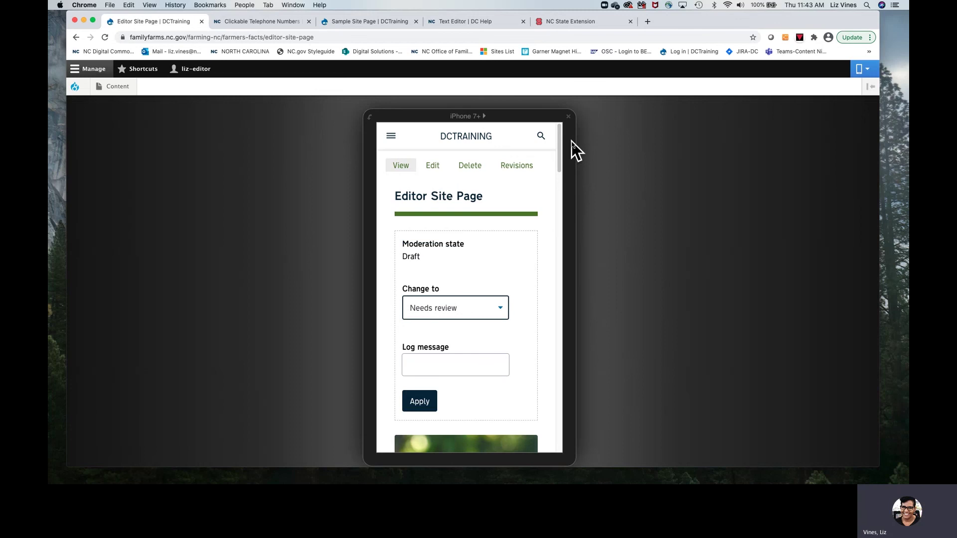
left_click(860, 68)
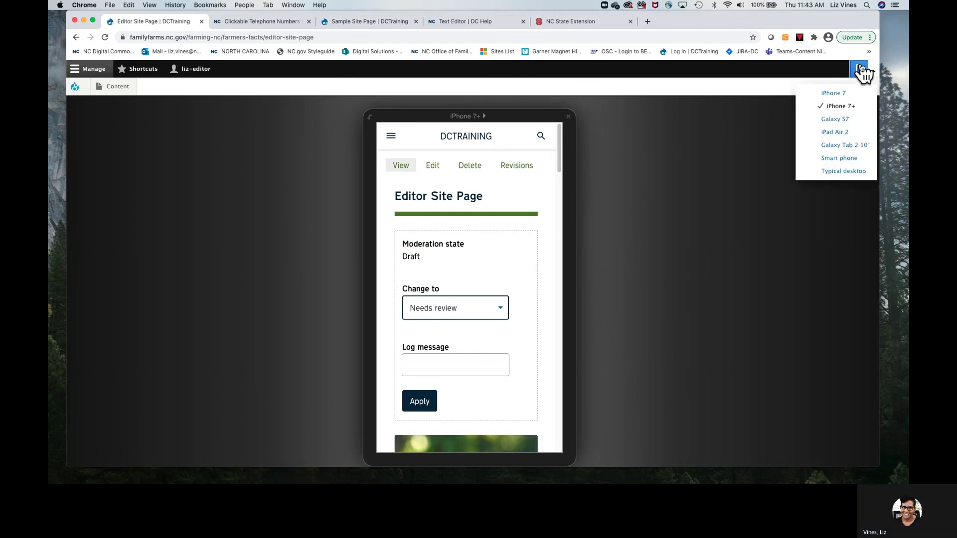
Step: Switch to Typical desktop view and scroll through the page to review the FAQ section
left_click(847, 104)
scroll(772, 299, "down", 5)
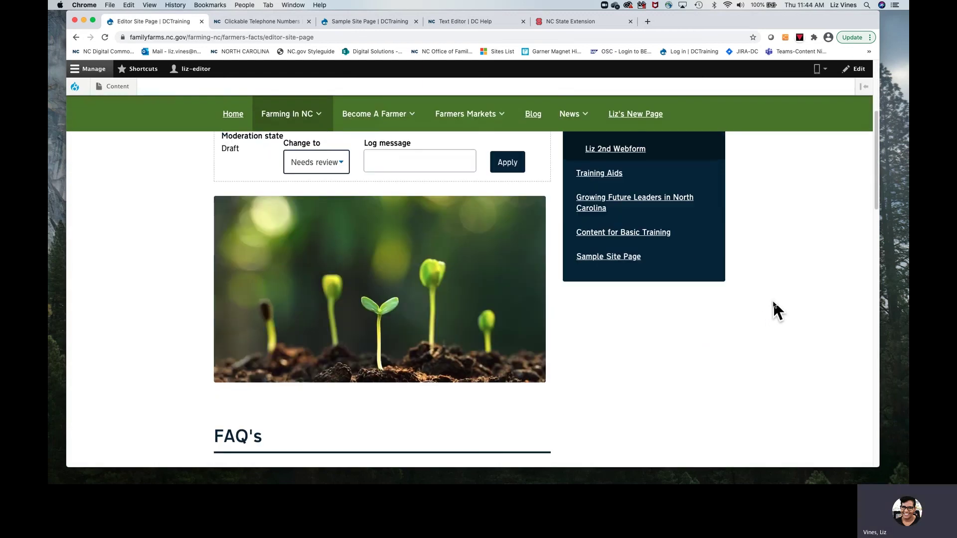
scroll(772, 299, "up", 4)
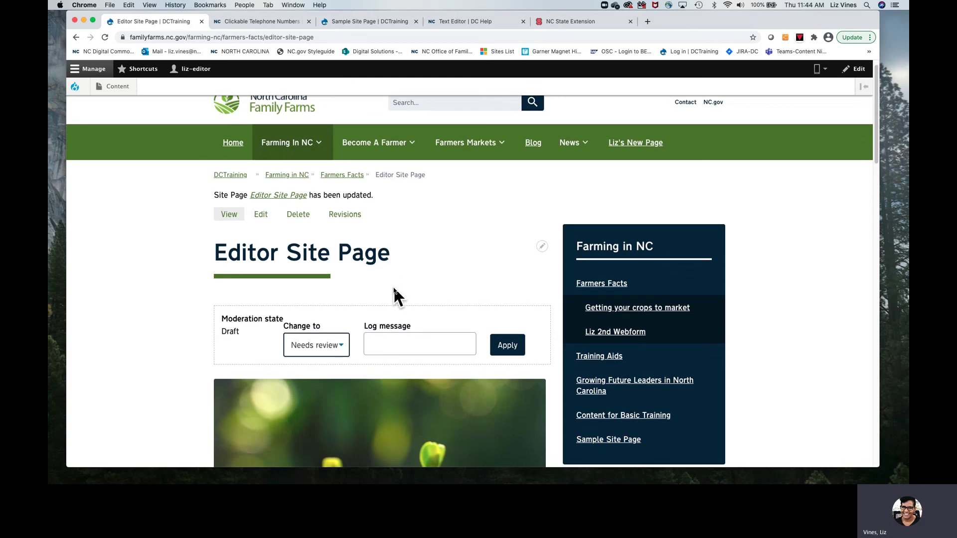
scroll(395, 294, "down", 4)
scroll(437, 342, "down", 1)
scroll(471, 367, "down", 2)
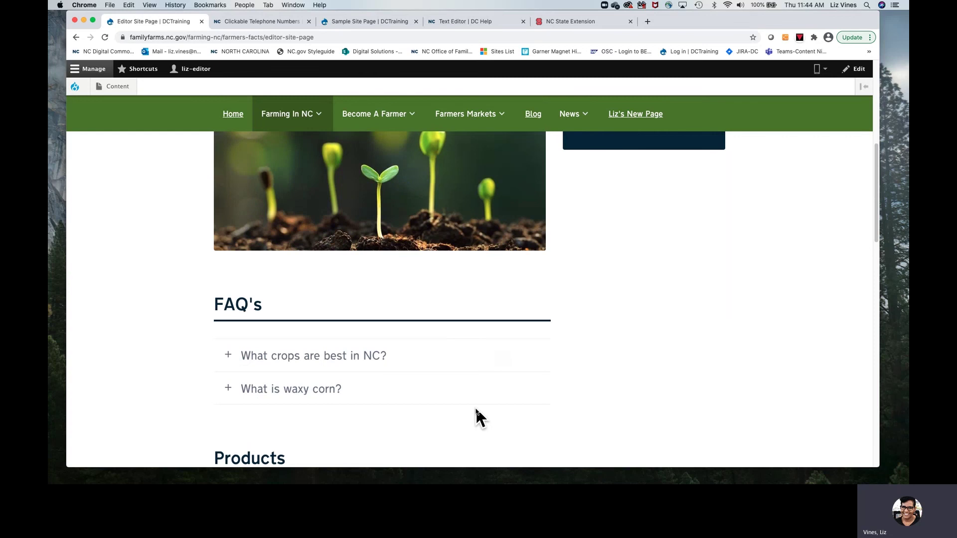
scroll(501, 416, "down", 3)
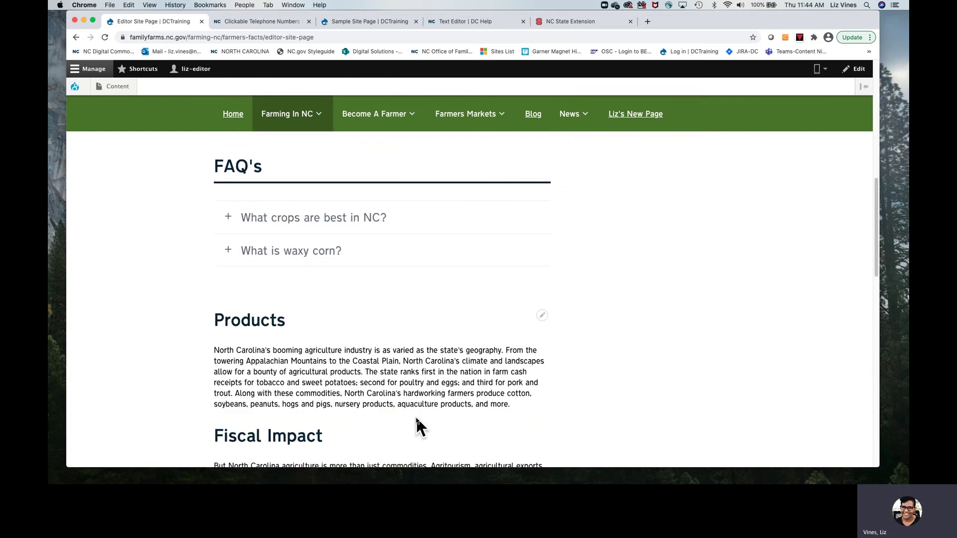
scroll(638, 428, "down", 7)
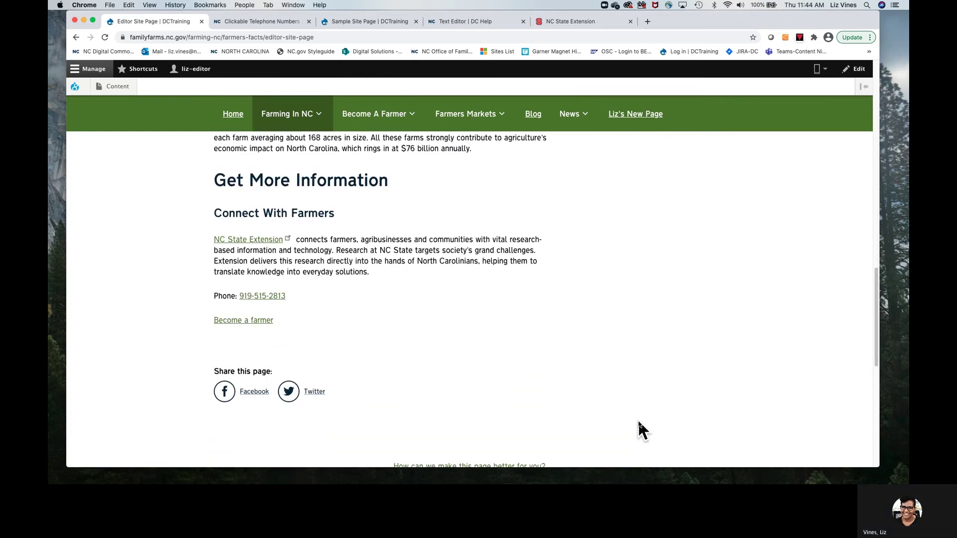
scroll(638, 422, "up", 8)
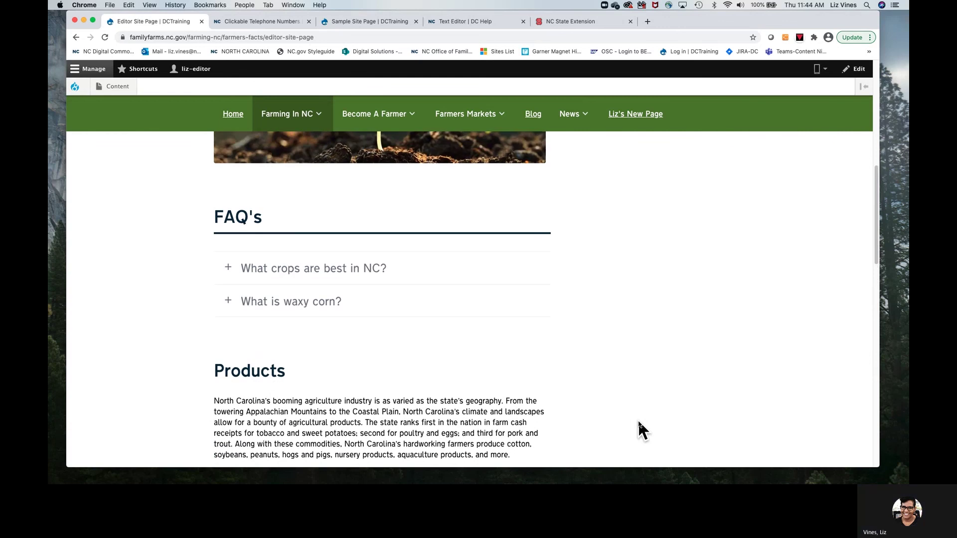
scroll(639, 423, "up", 1)
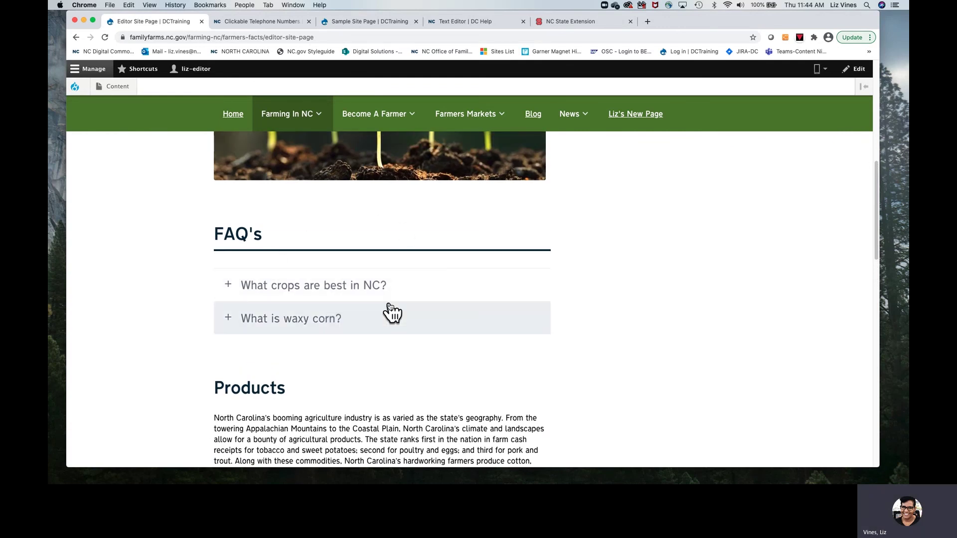
scroll(702, 355, "up", 2)
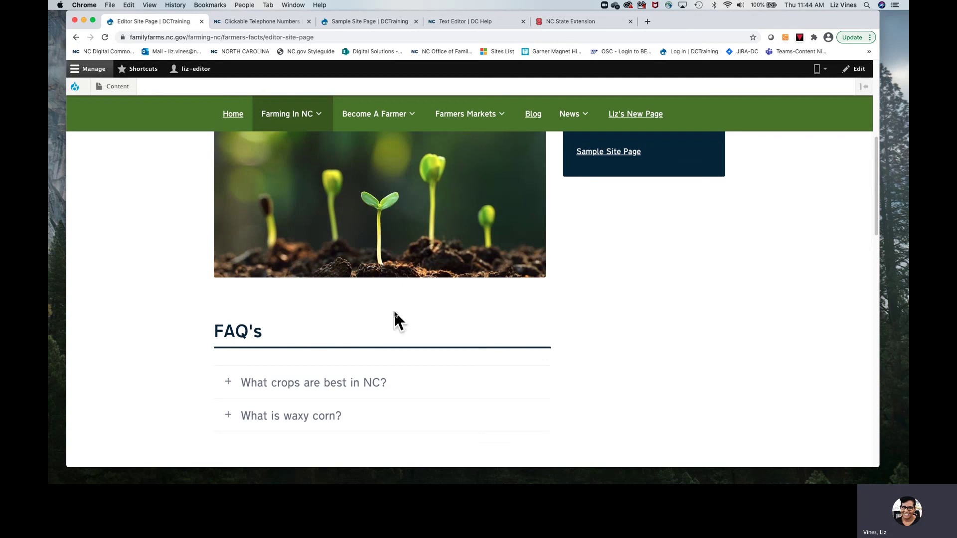
scroll(393, 313, "up", 10)
Step: Edit the page and set the FAQ Tabs/Accordion paragraph's View Mode to Tabs
left_click(261, 231)
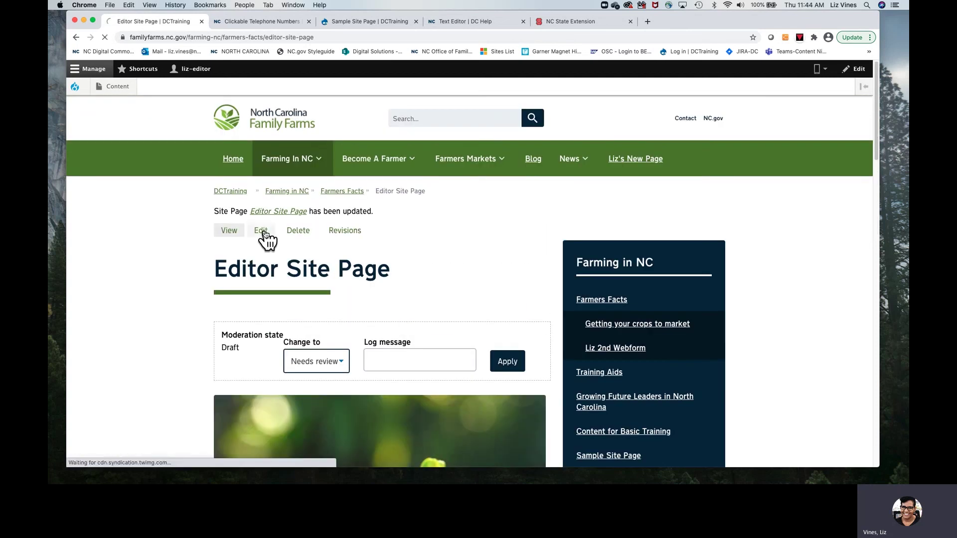
scroll(334, 307, "down", 5)
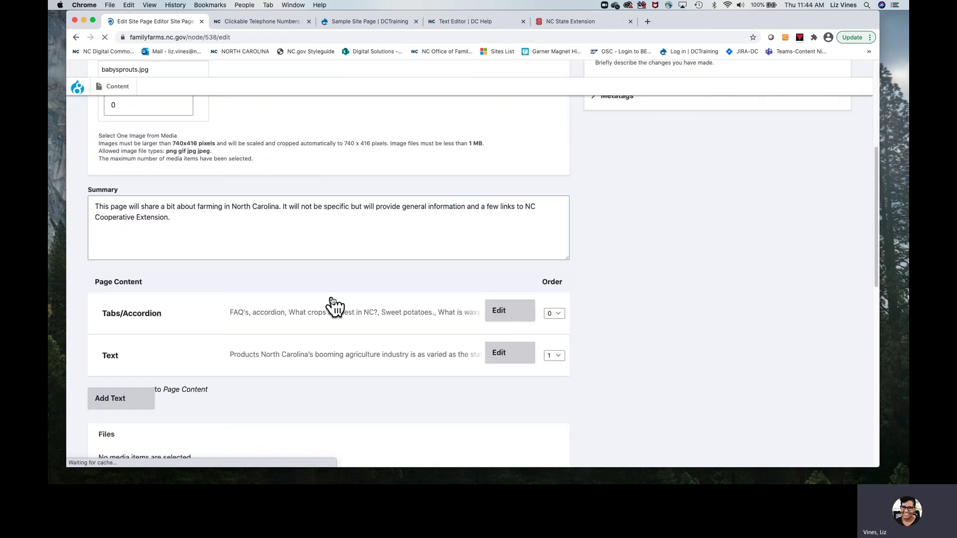
left_click(527, 318)
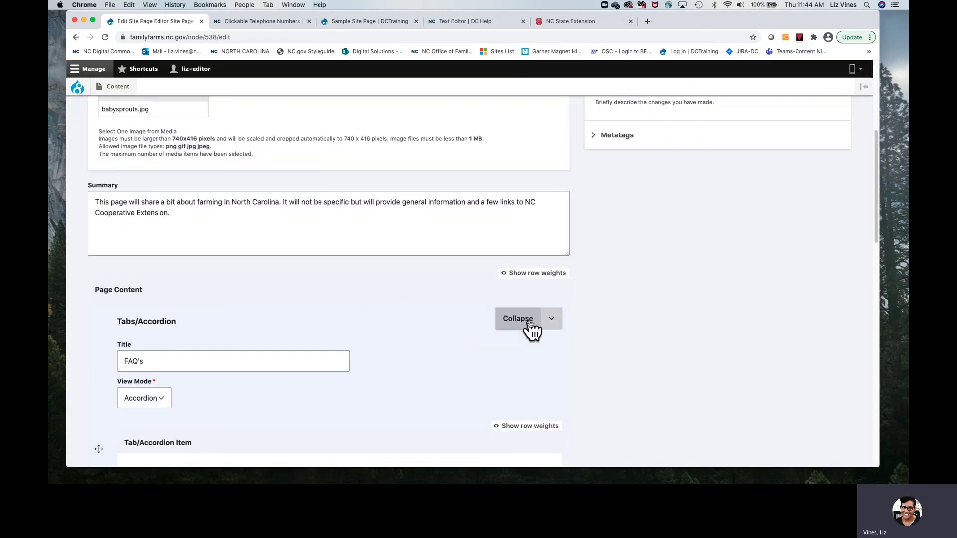
scroll(357, 325, "down", 3)
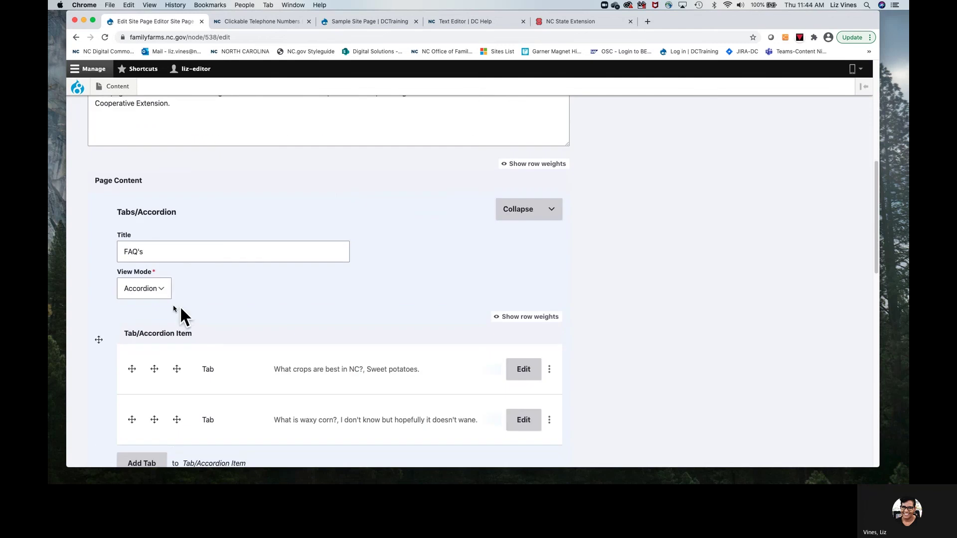
left_click(141, 286)
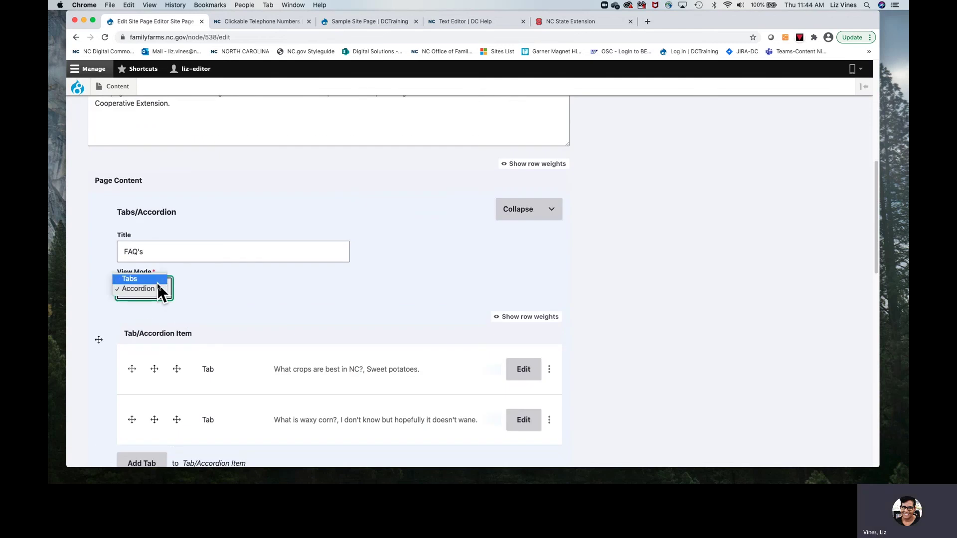
left_click(132, 279)
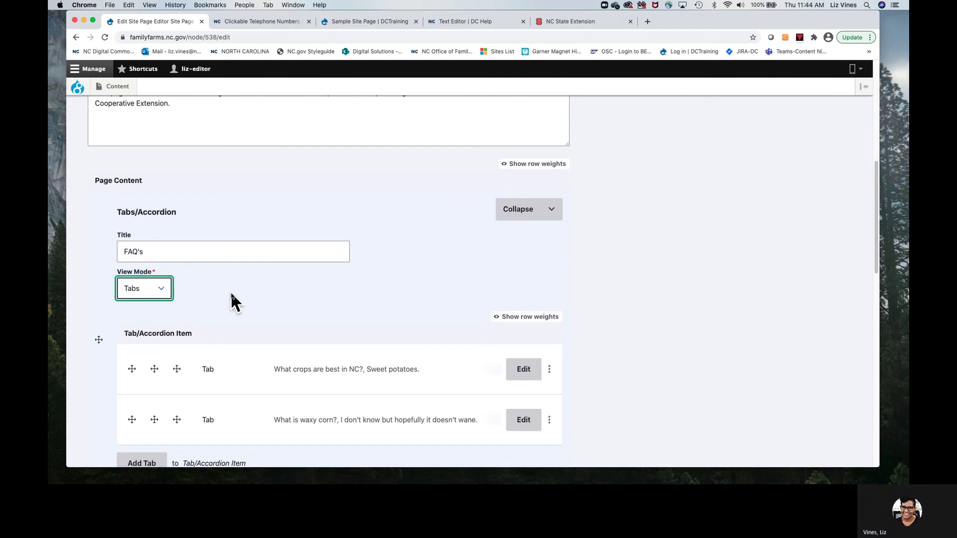
Step: Save the Editor Site Page with the Tabs change
scroll(231, 294, "down", 10)
scroll(238, 303, "down", 4)
scroll(238, 303, "down", 2)
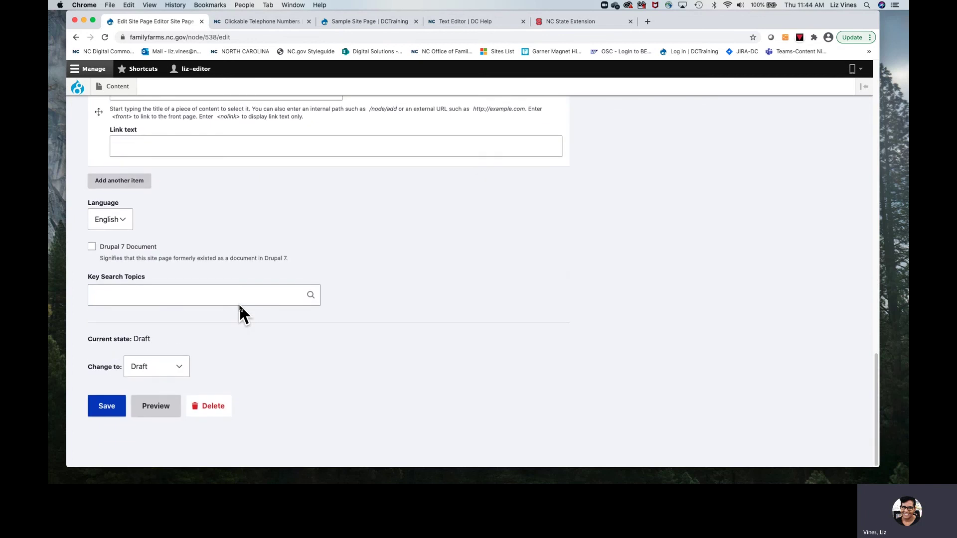
left_click(102, 411)
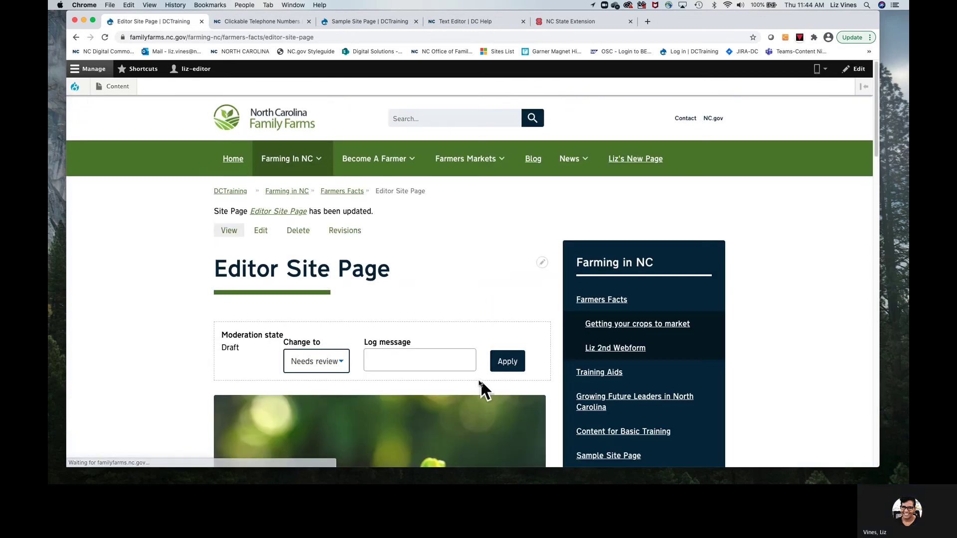
scroll(479, 379, "down", 8)
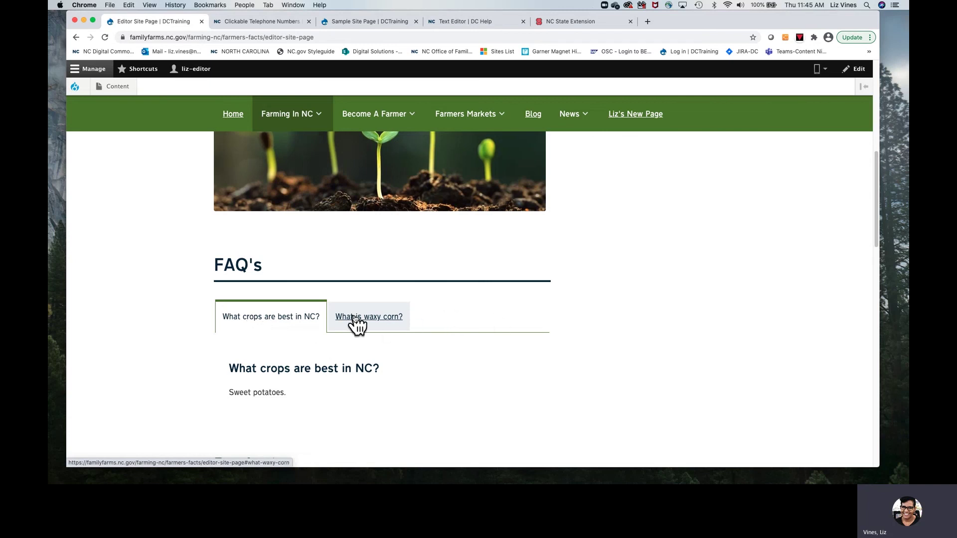
left_click(399, 321)
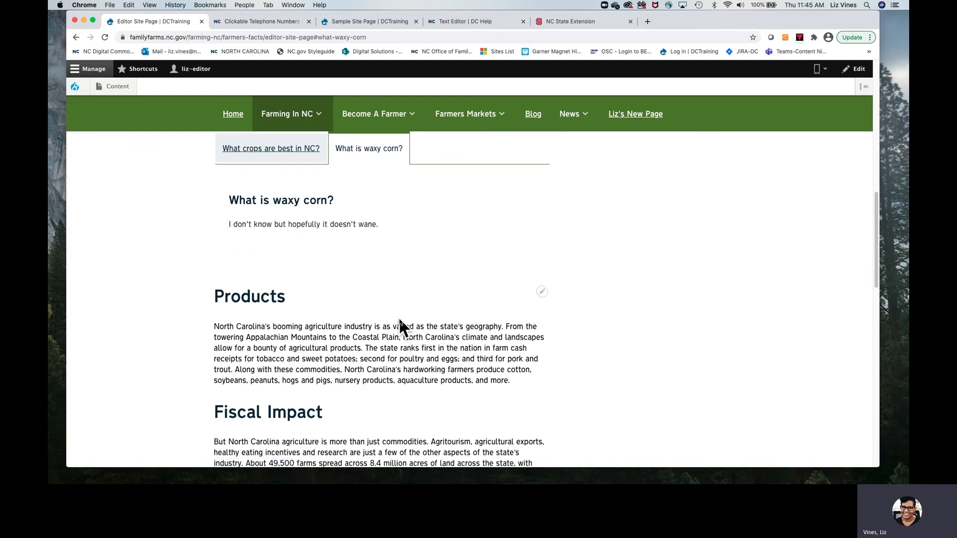
left_click(311, 324)
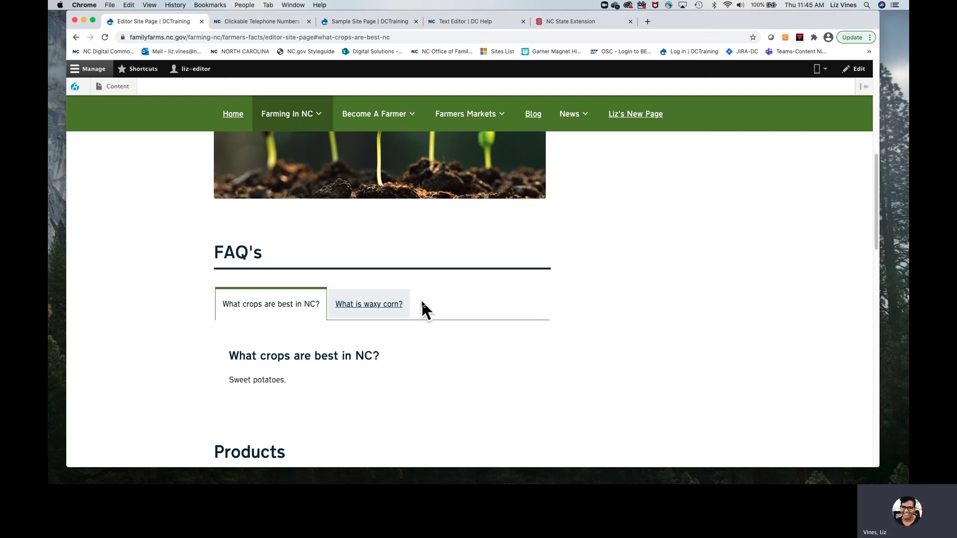
Step: Preview at iPhone 7+ size and scroll to the two collapsed FAQ questions above Products
left_click(825, 69)
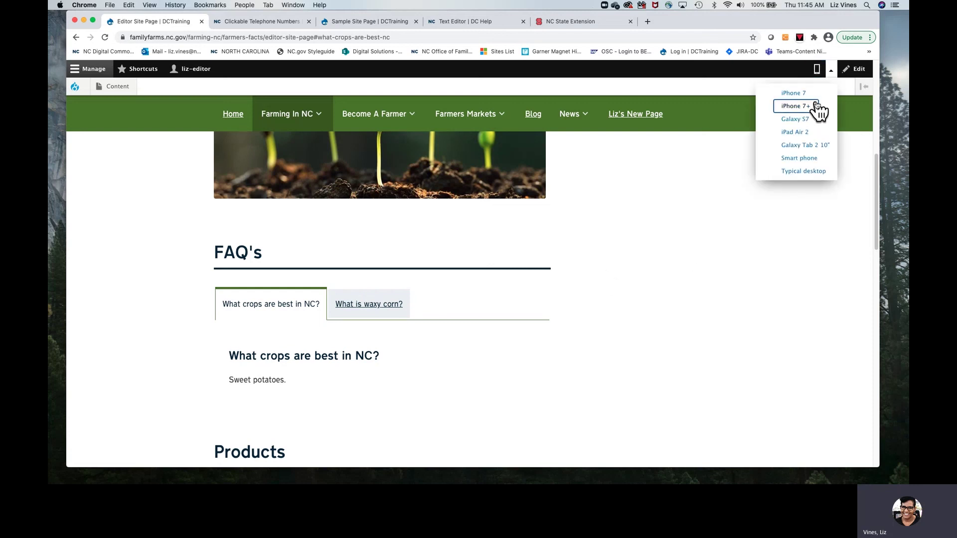
left_click(816, 105)
scroll(513, 337, "down", 10)
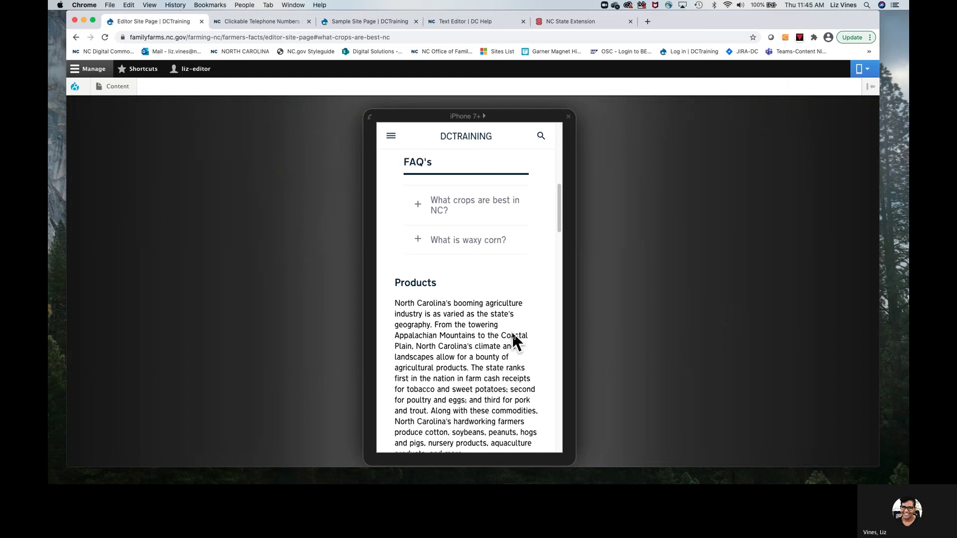
scroll(511, 331, "down", 3)
scroll(511, 331, "up", 5)
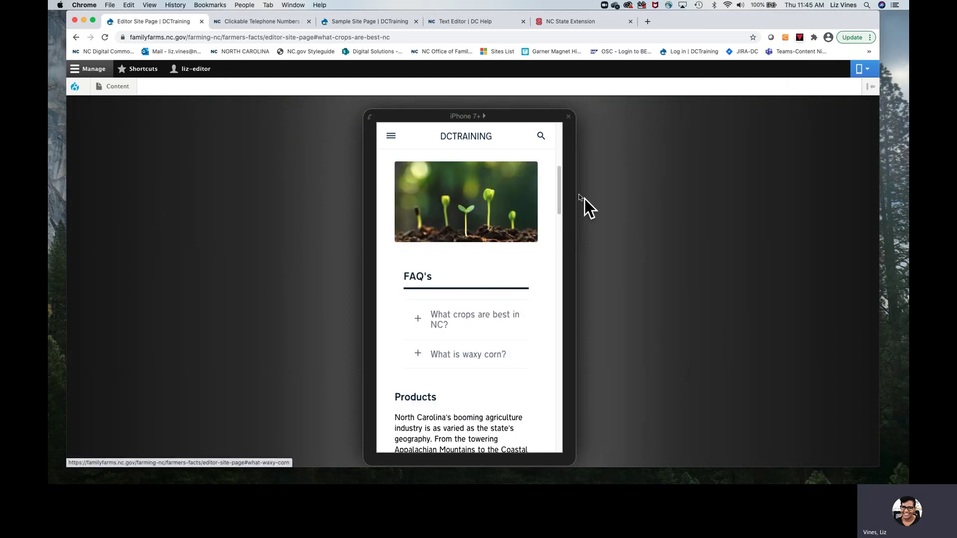
left_click_drag(560, 178, 553, 251)
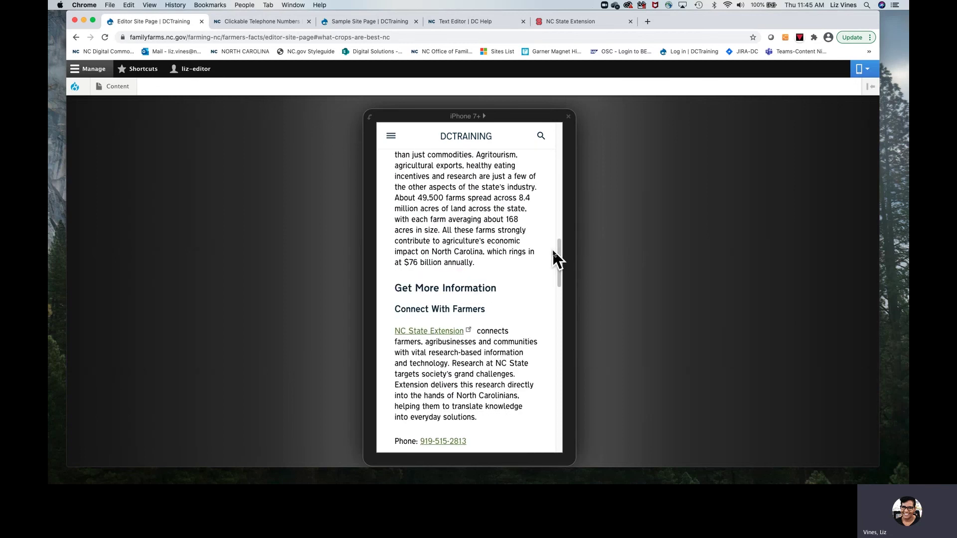
left_click_drag(559, 265, 547, 195)
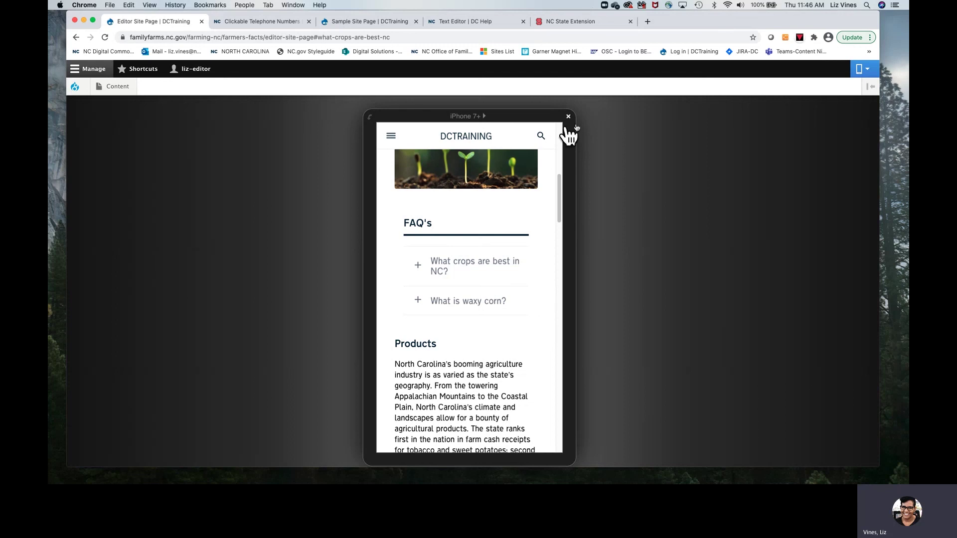
left_click(867, 70)
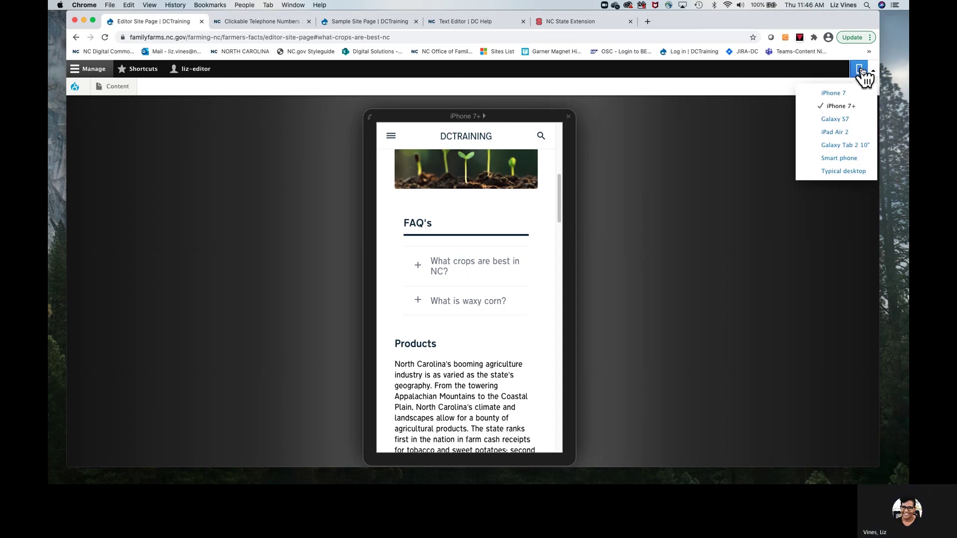
Step: Exit the phone preview to the desktop layout and scroll back to the top of the page
left_click(838, 106)
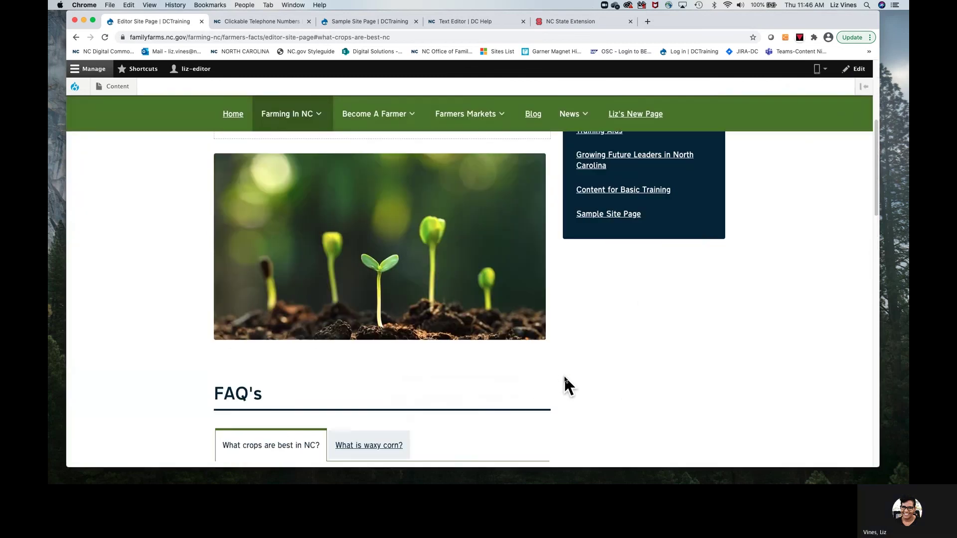
scroll(568, 384, "down", 10)
scroll(569, 377, "down", 3)
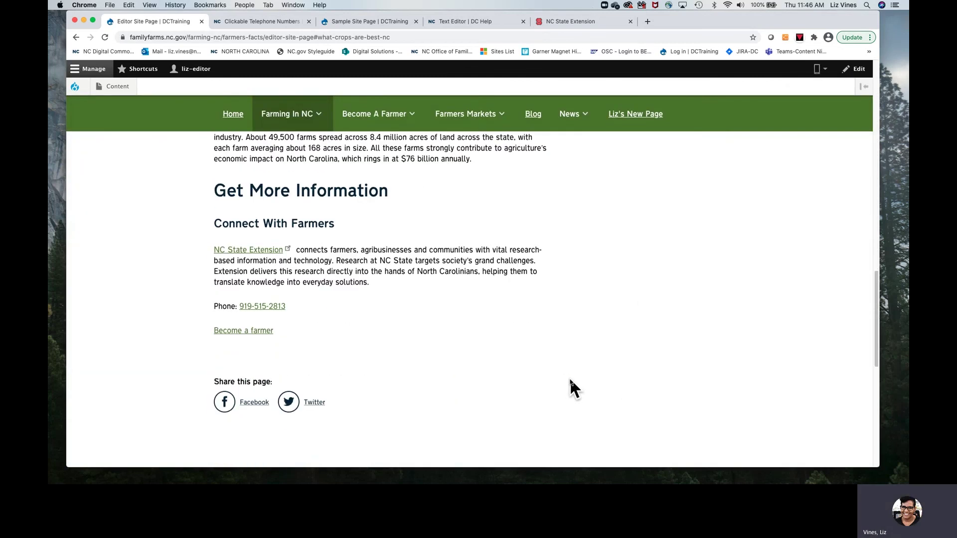
scroll(568, 378, "up", 6)
scroll(569, 378, "up", 15)
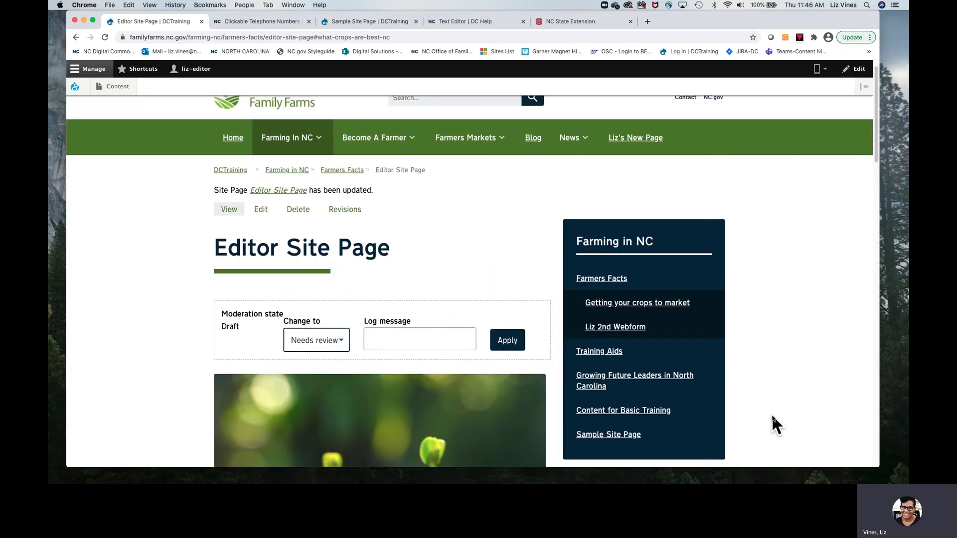
scroll(299, 438, "up", 1)
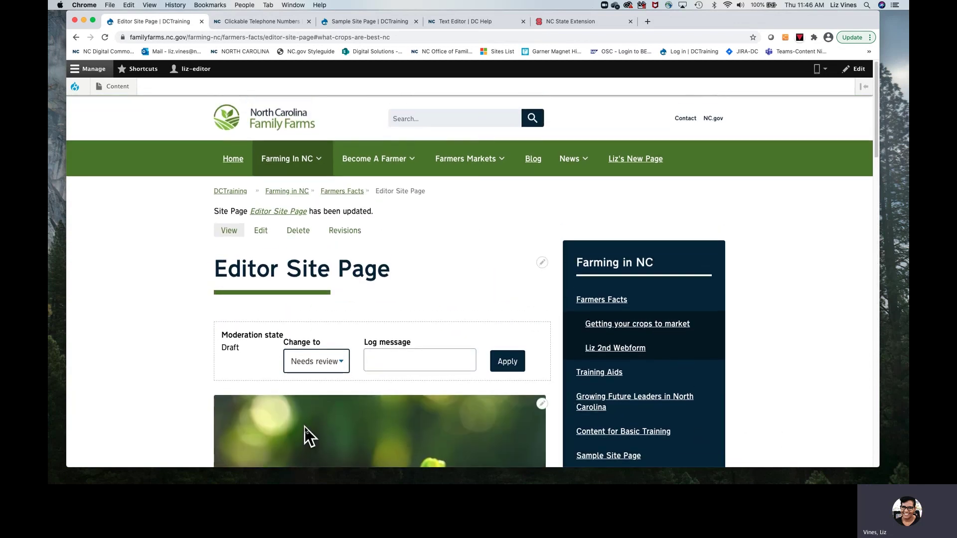
Step: Open the page's Edit tab and scroll down to the still-empty Files section
left_click(264, 231)
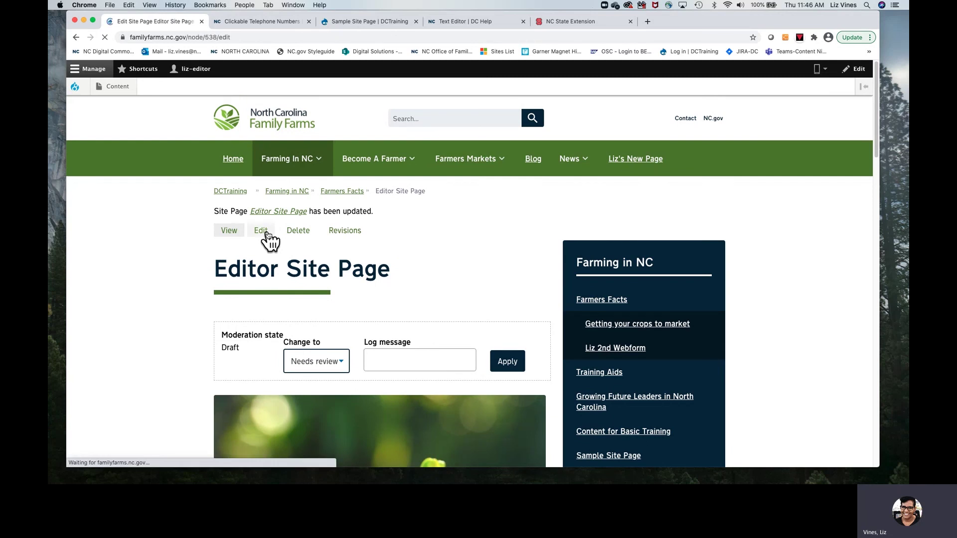
scroll(329, 332, "down", 5)
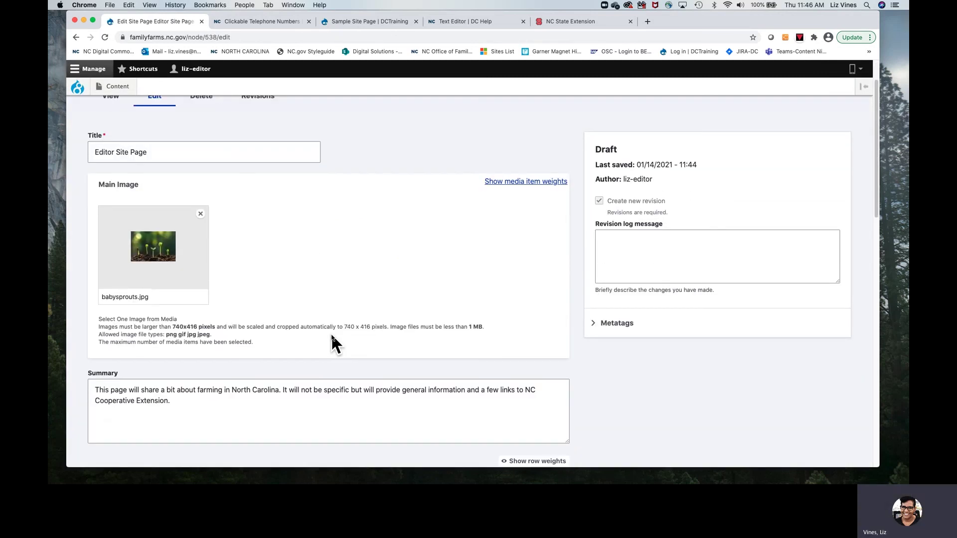
scroll(333, 349, "down", 3)
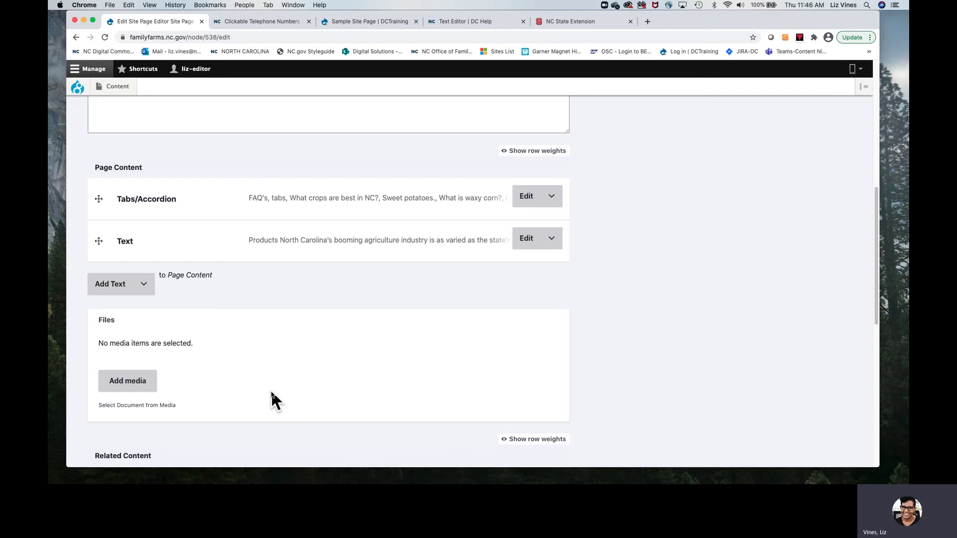
scroll(272, 396, "up", 6)
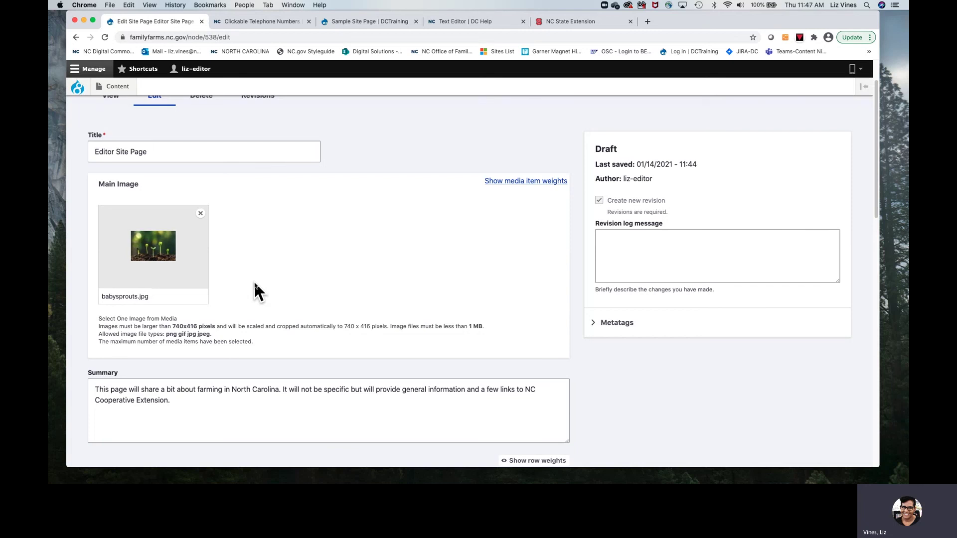
scroll(254, 286, "down", 7)
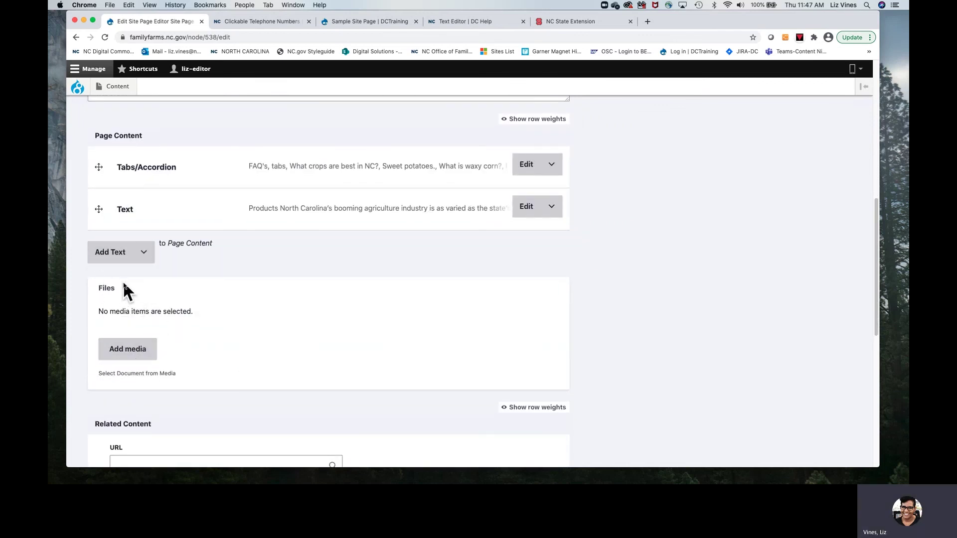
left_click(151, 351)
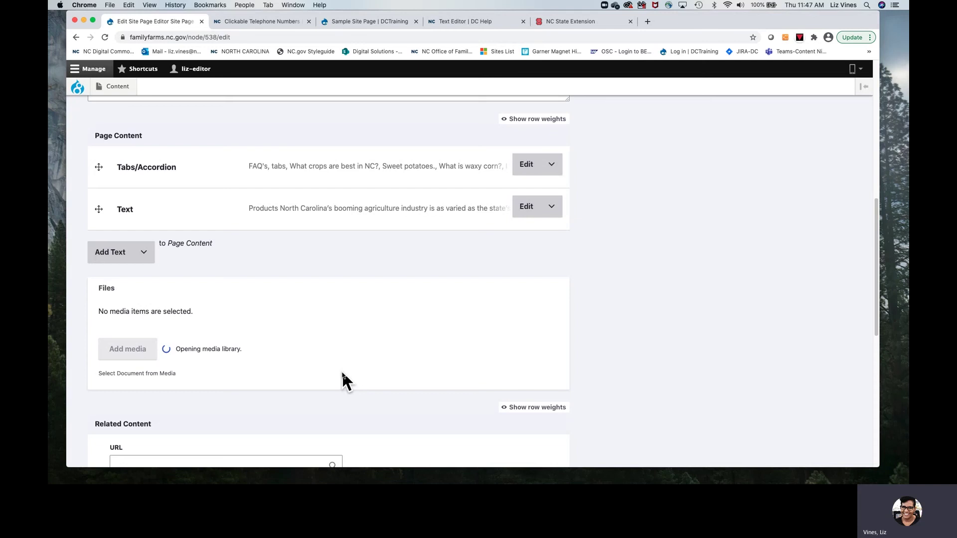
scroll(695, 297, "down", 1)
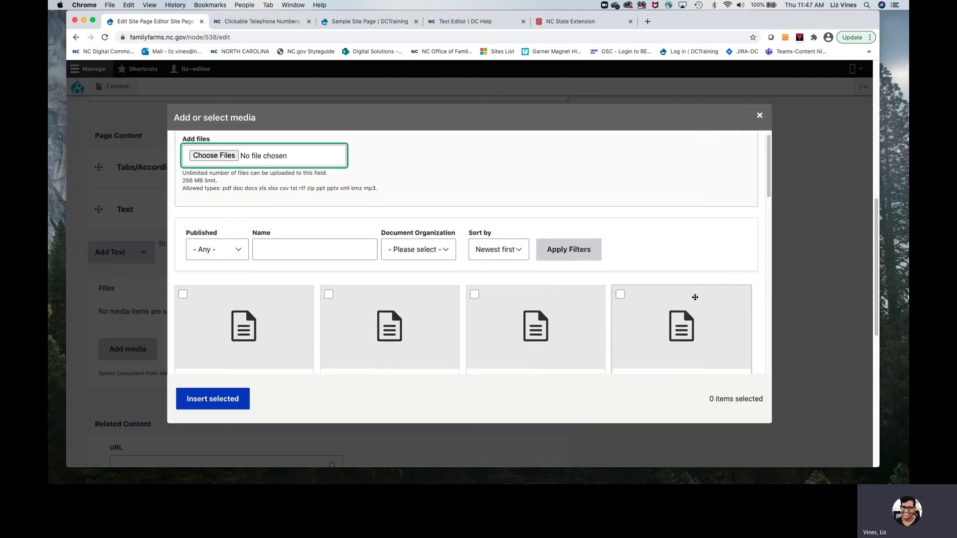
scroll(694, 297, "down", 3)
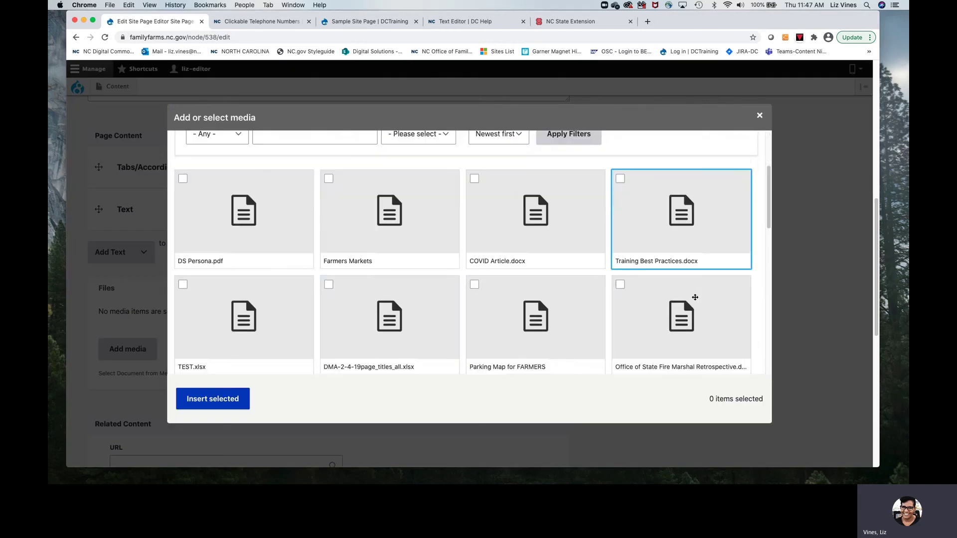
left_click(760, 118)
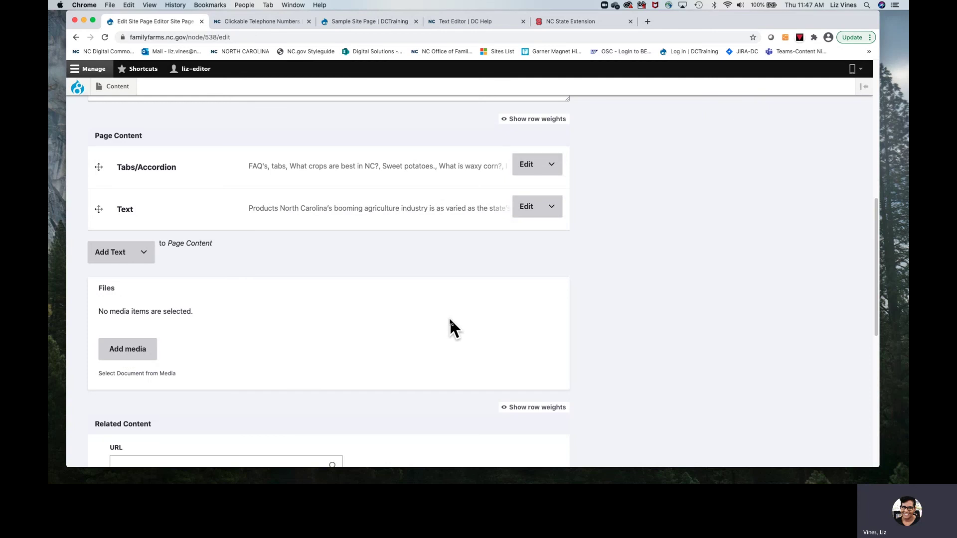
Step: Reopen the Files media library and review the note listing allowed file types
left_click(120, 355)
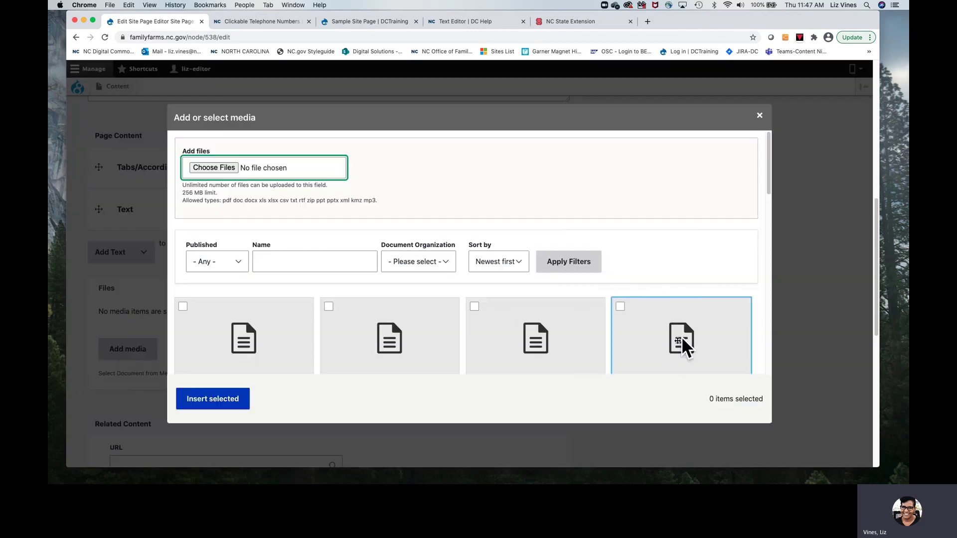
scroll(688, 342, "down", 5)
scroll(695, 339, "down", 3)
scroll(695, 339, "up", 10)
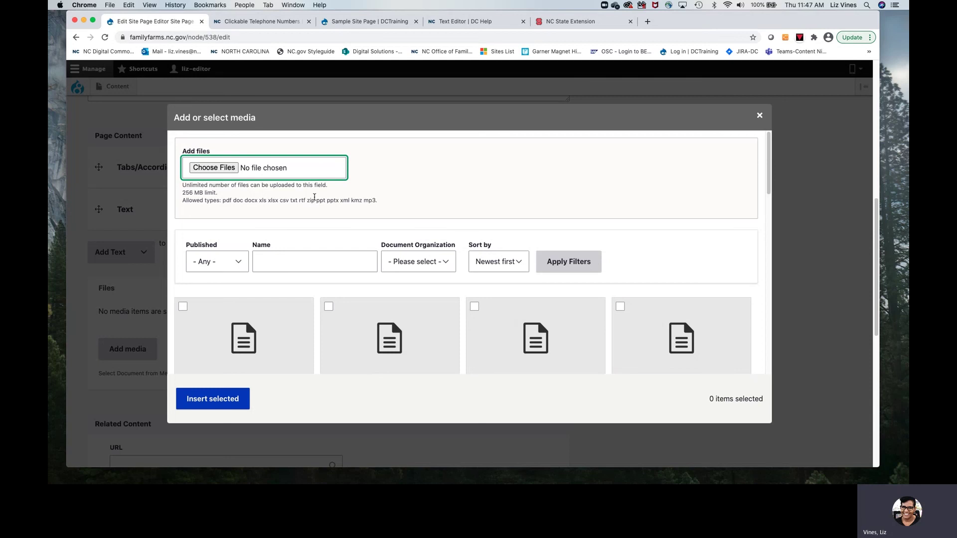
left_click_drag(391, 213, 188, 190)
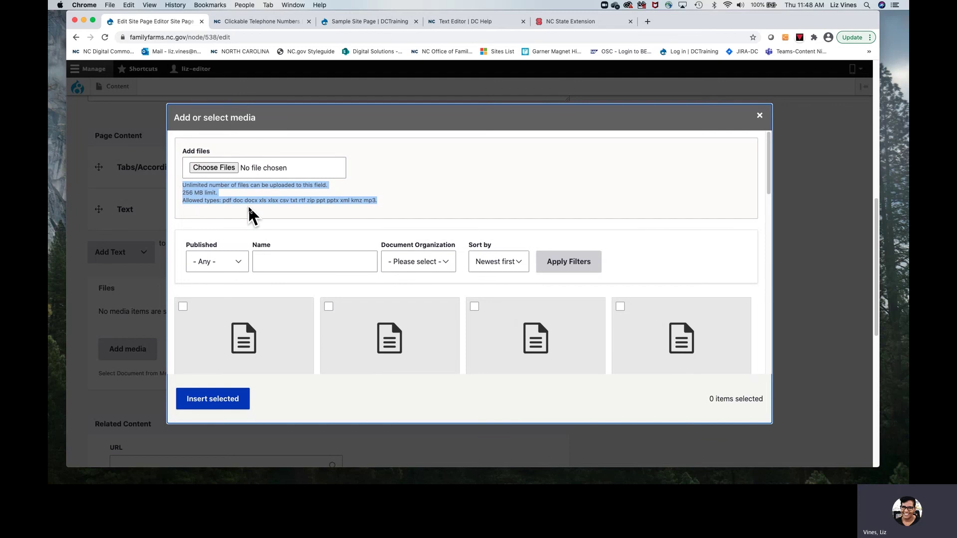
left_click(227, 212)
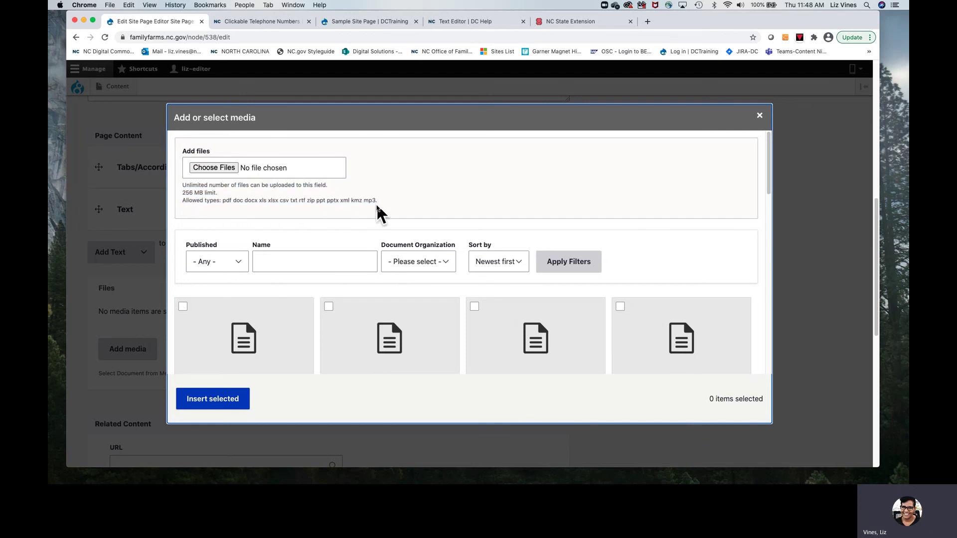
scroll(709, 203, "down", 3)
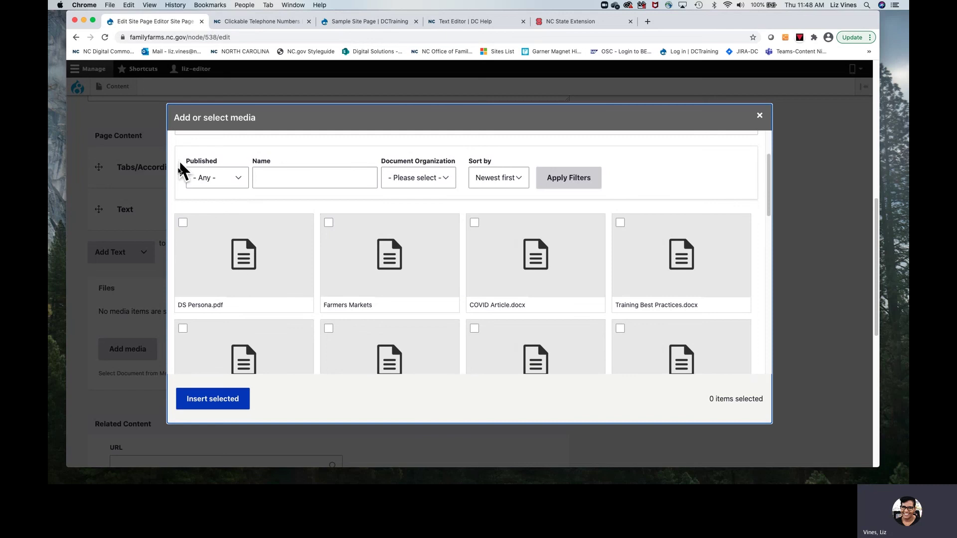
Step: Scroll the media grid and tick the Parking Map for FARMERS document
left_click(293, 179)
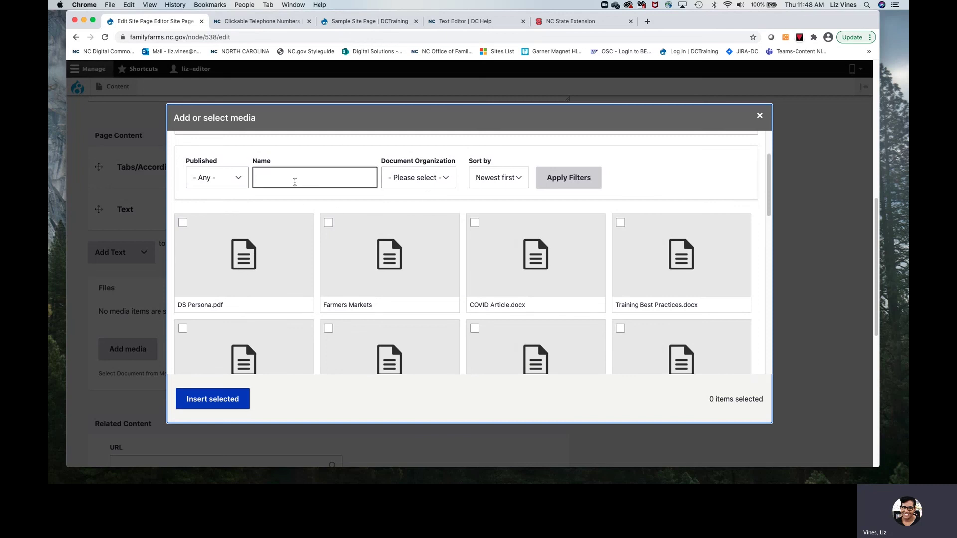
left_click(294, 179)
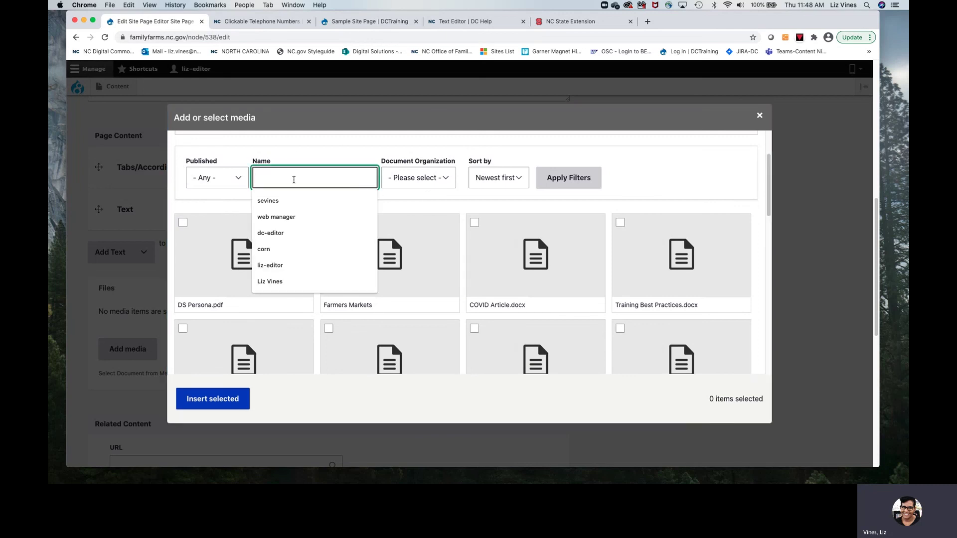
left_click(331, 154)
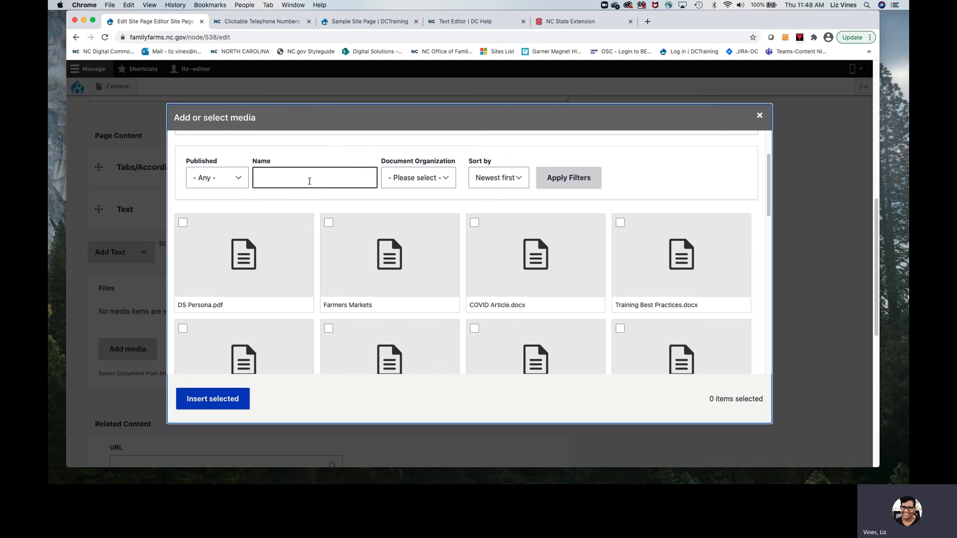
scroll(506, 261, "down", 5)
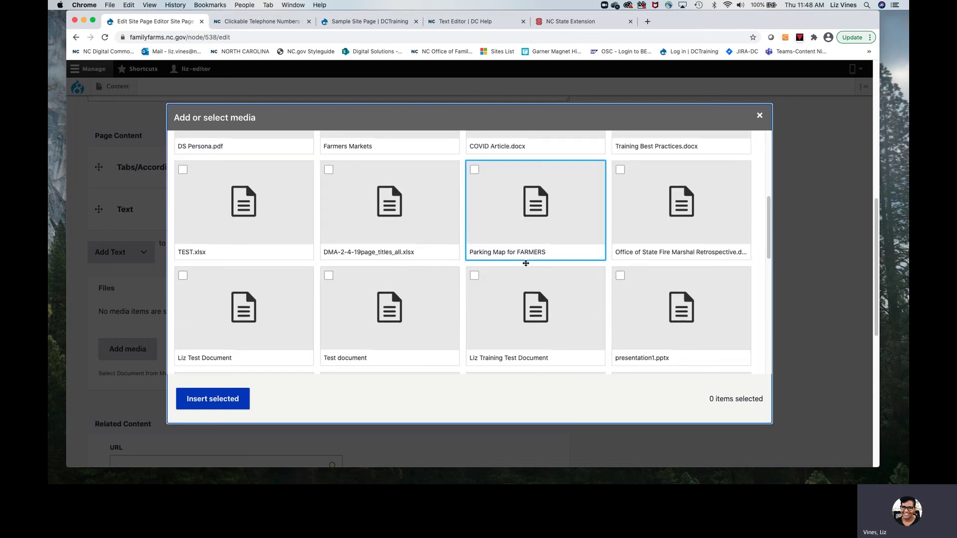
scroll(575, 274, "down", 3)
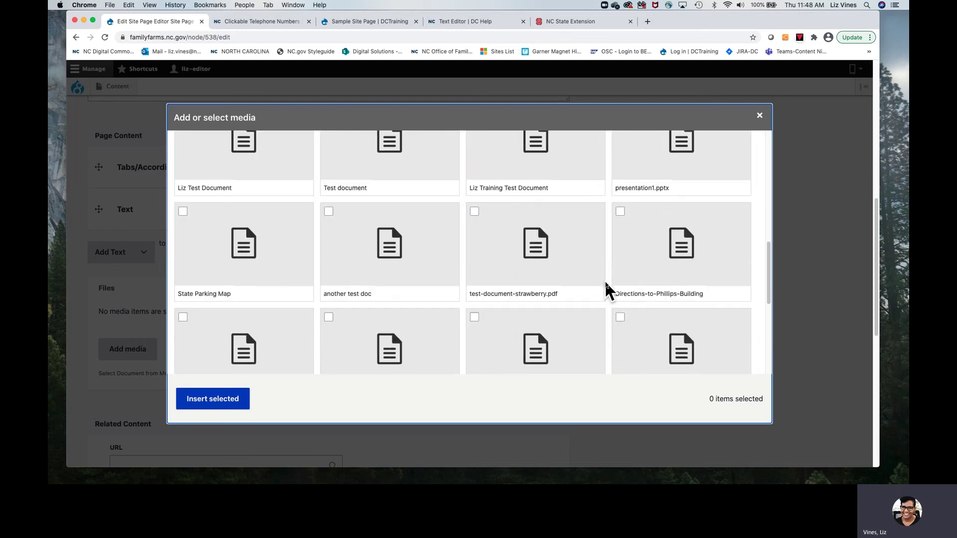
scroll(605, 283, "down", 3)
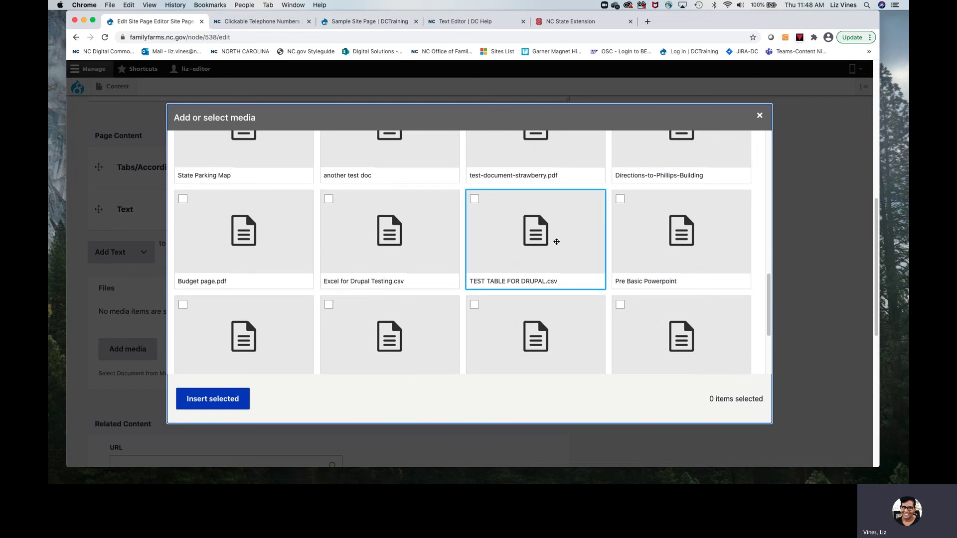
scroll(619, 267, "up", 5)
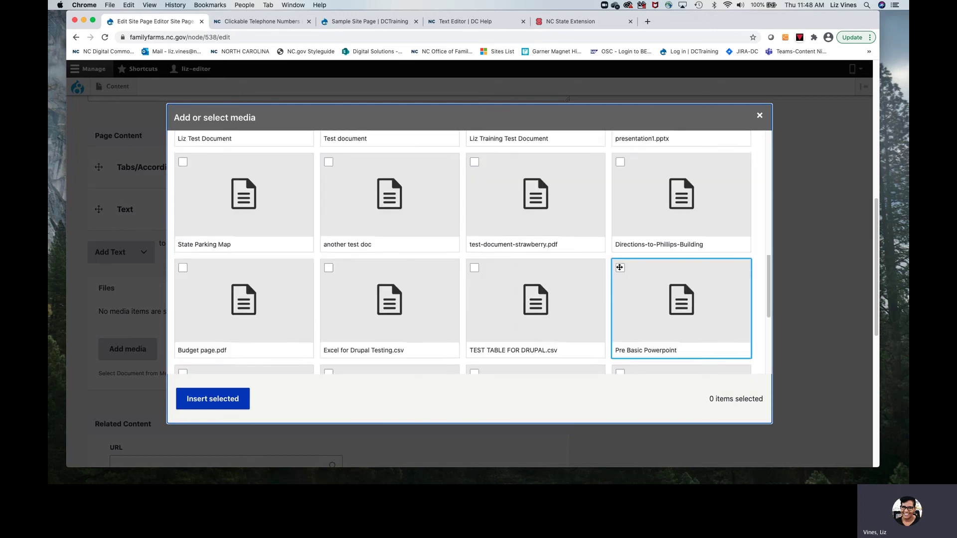
scroll(619, 268, "up", 2)
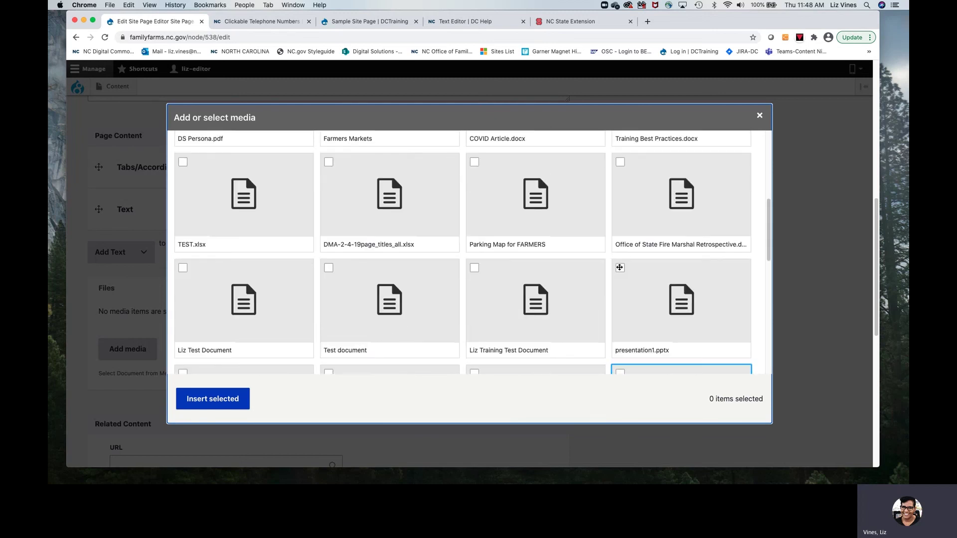
left_click(546, 221)
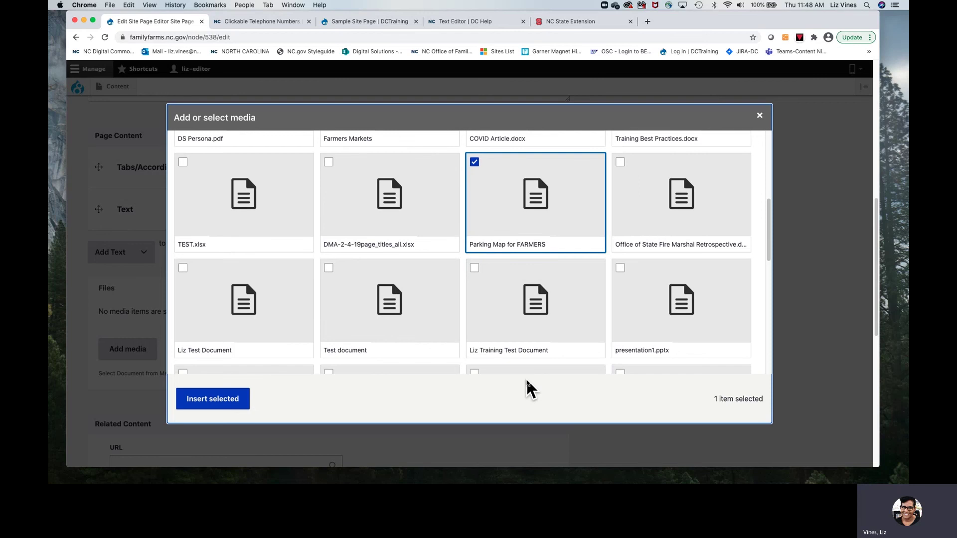
Step: Insert Parking Map for FARMERS into Files and scroll the edit form to check it
left_click(191, 404)
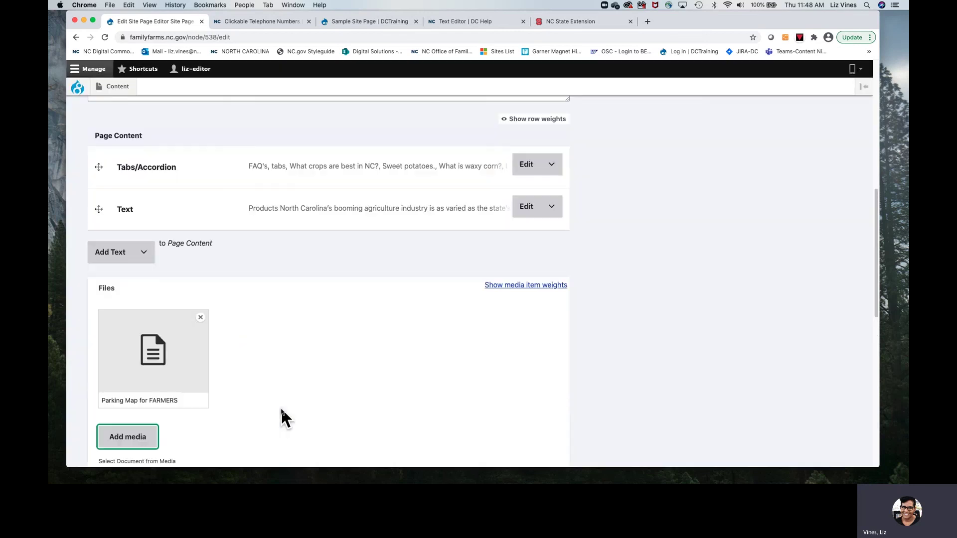
scroll(319, 414, "down", 1)
scroll(329, 427, "down", 1)
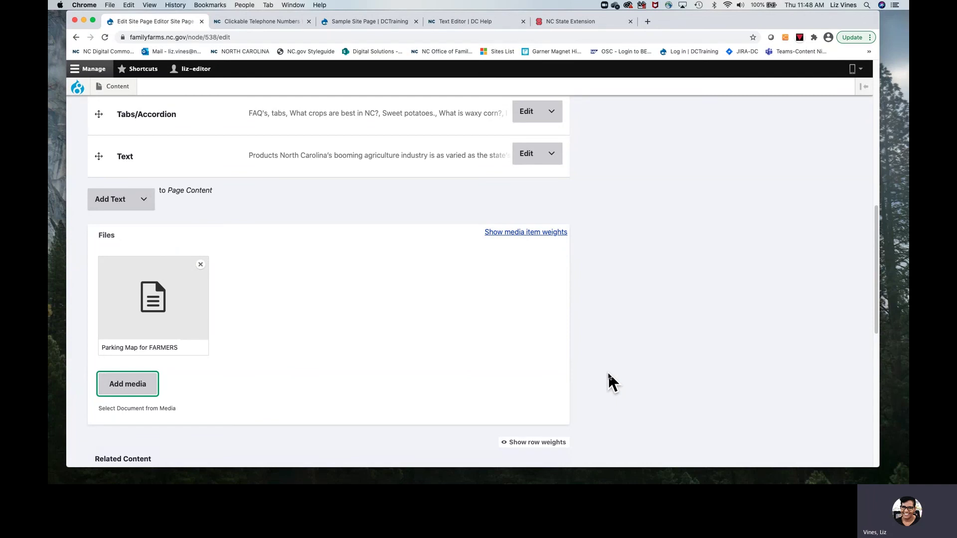
scroll(612, 382, "up", 1)
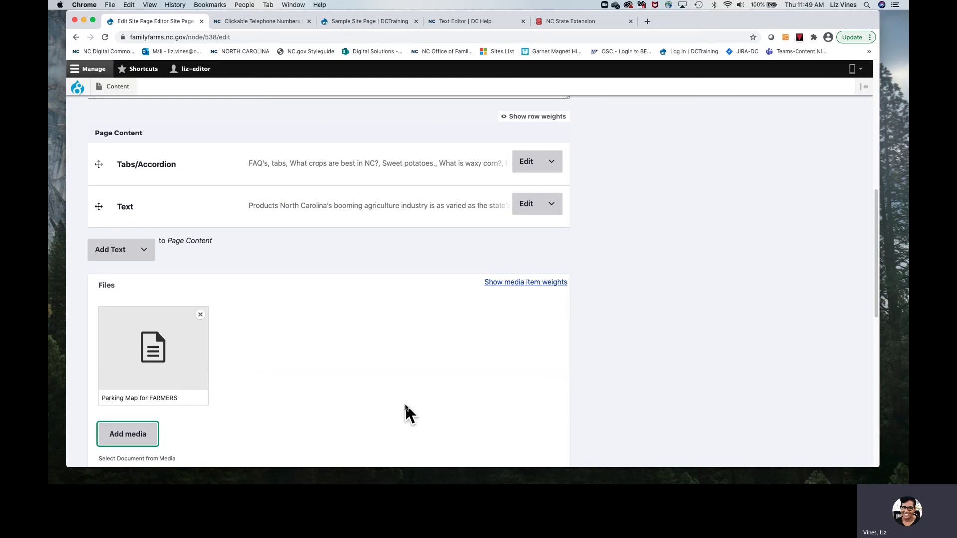
scroll(329, 364, "down", 2)
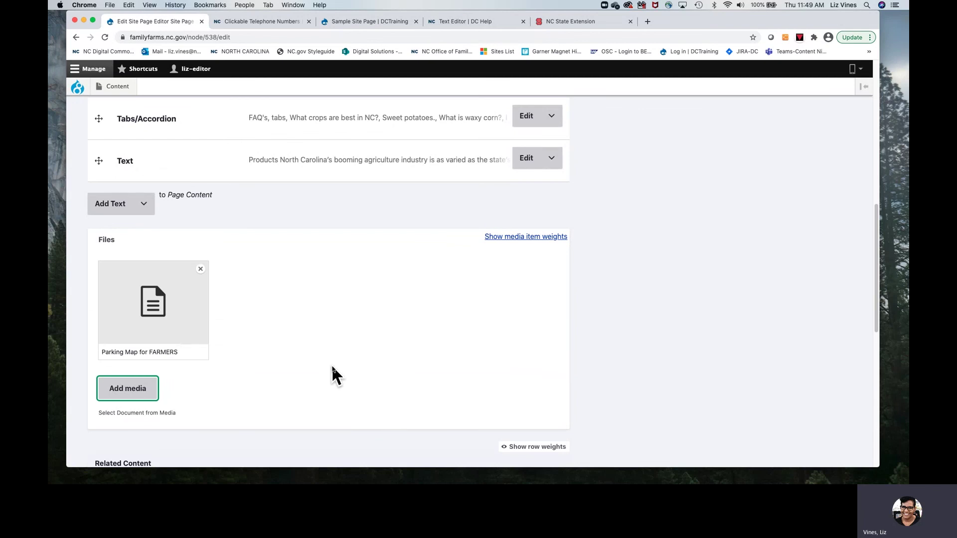
Step: Pick Farmers Markets in the media library and insert it as the second Files document
left_click(121, 396)
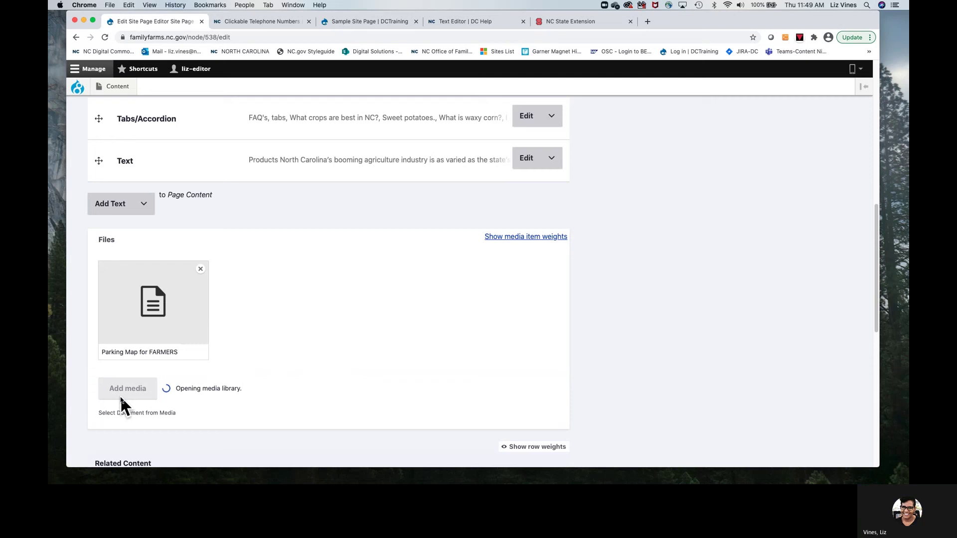
scroll(423, 339, "down", 5)
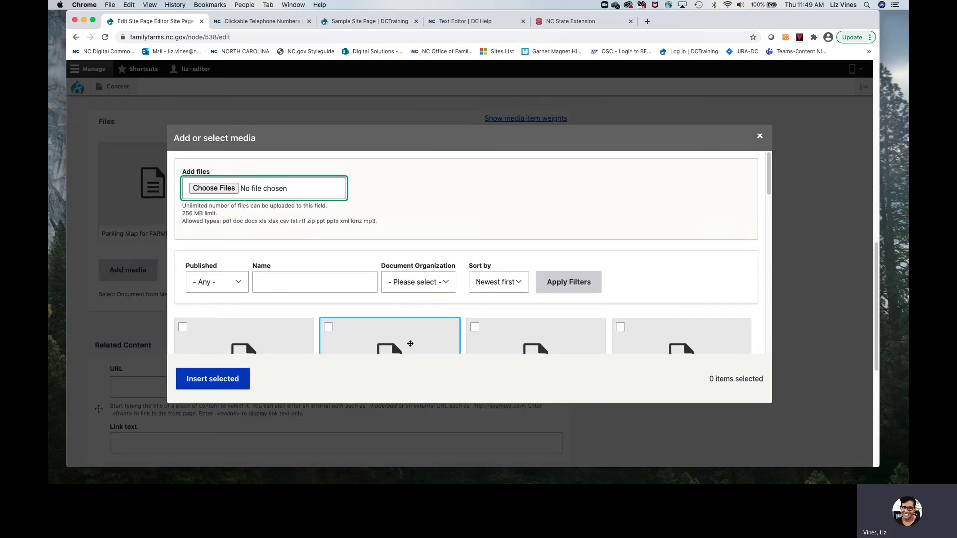
scroll(423, 338, "up", 5)
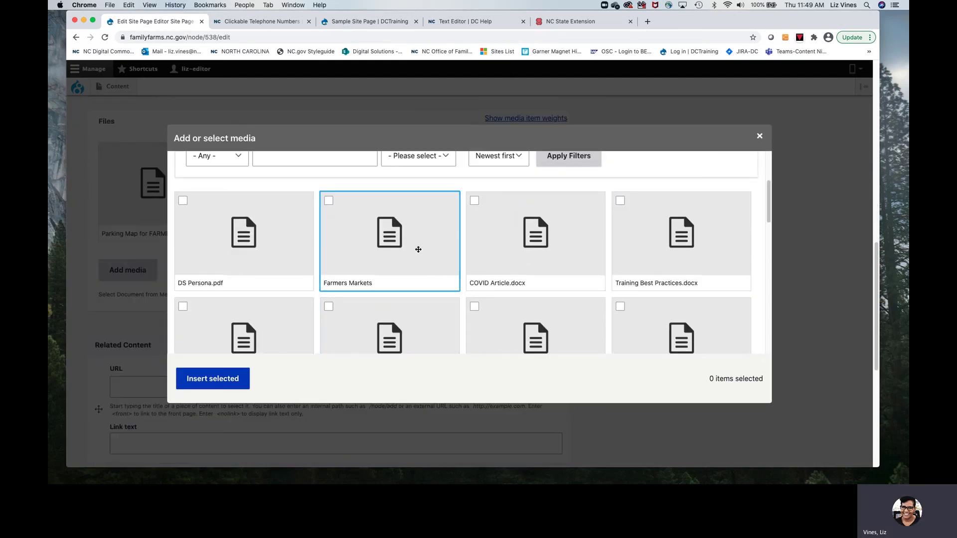
left_click(409, 235)
left_click(220, 381)
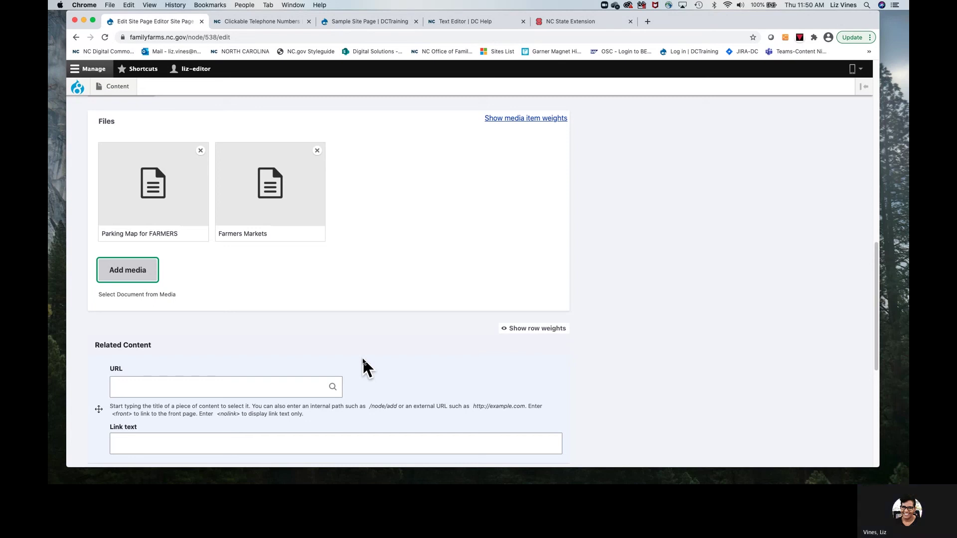
scroll(362, 357, "down", 6)
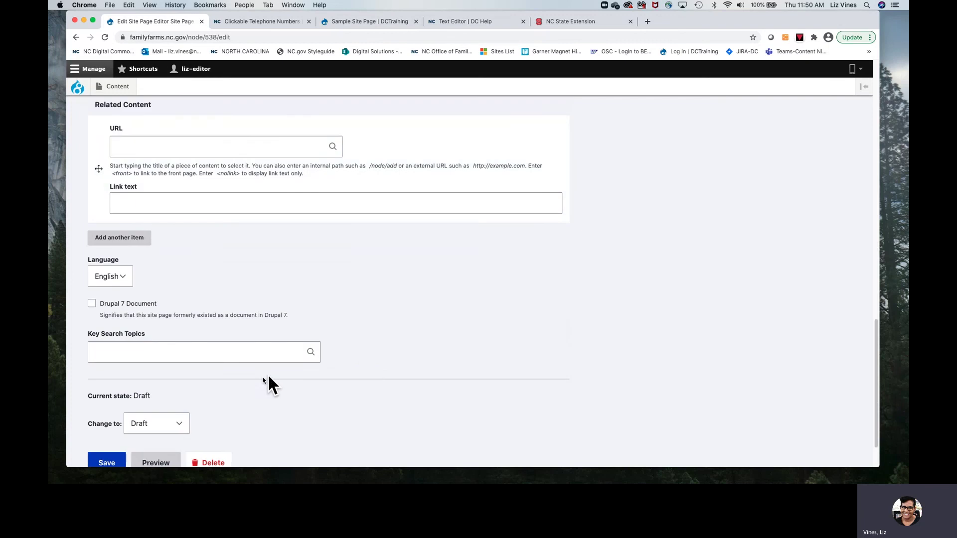
Step: Save the page and review Files listing StateParking.pdf and a DotGov presentation PDF
left_click(102, 405)
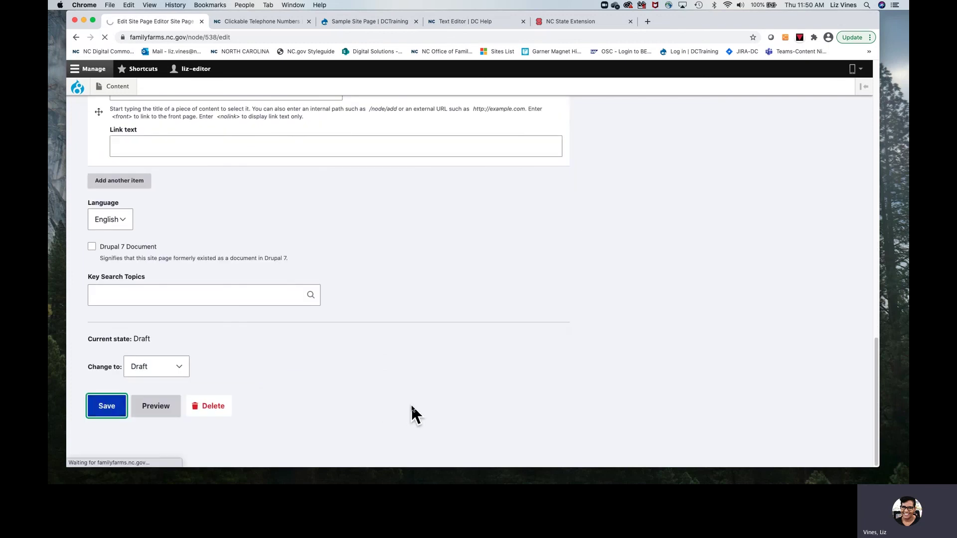
scroll(773, 380, "down", 10)
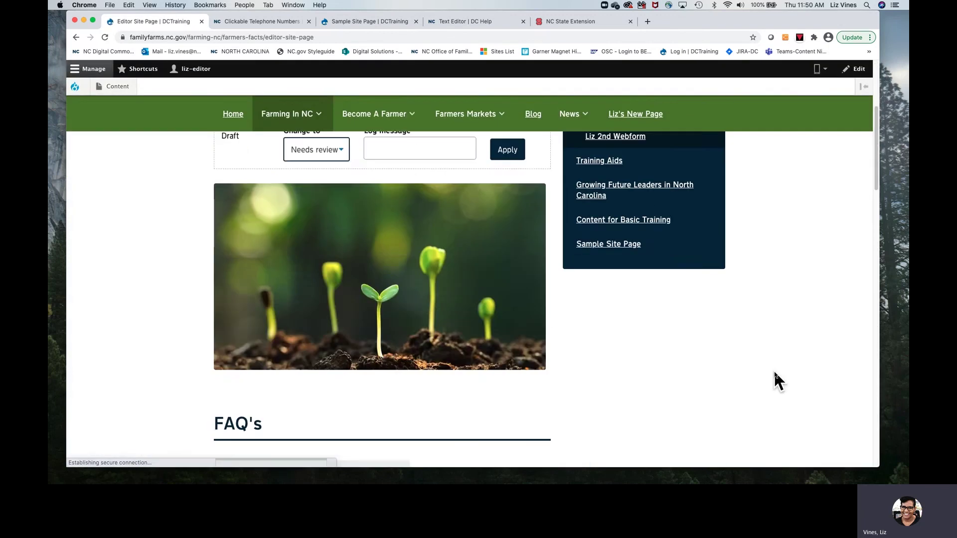
scroll(774, 380, "down", 10)
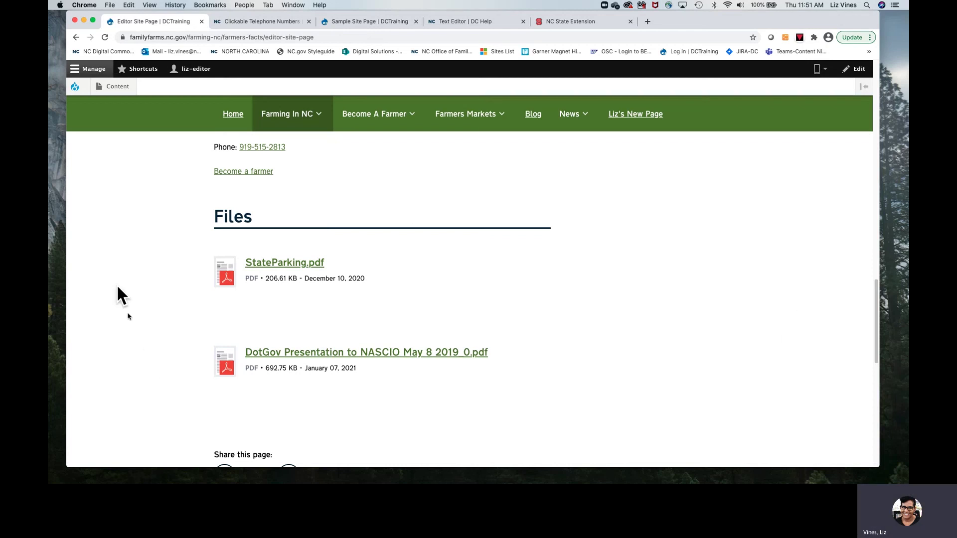
scroll(637, 332, "up", 7)
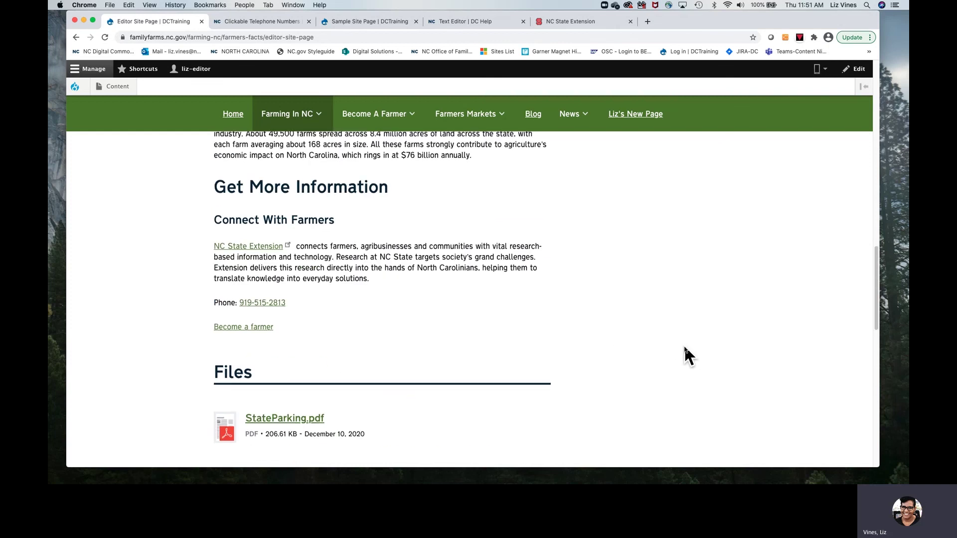
scroll(683, 348, "up", 10)
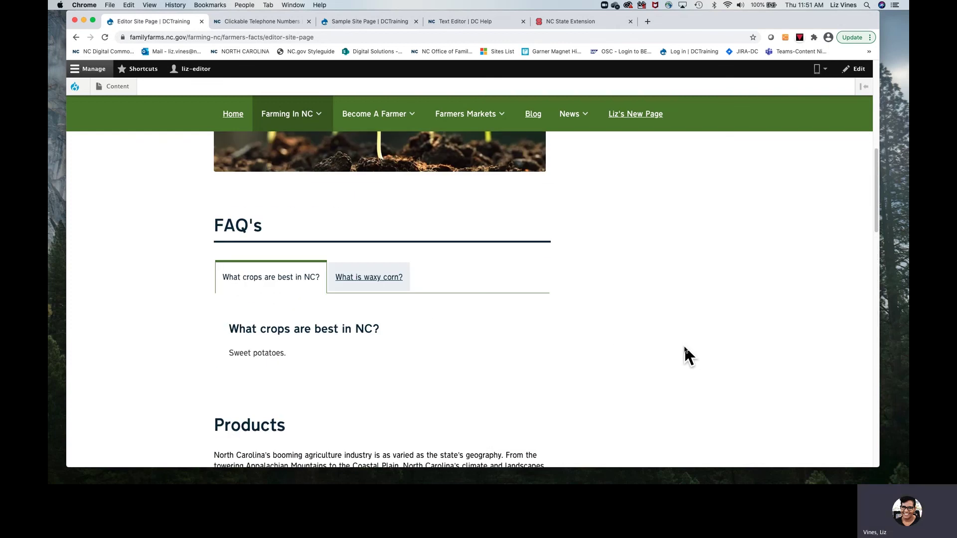
scroll(684, 347, "up", 5)
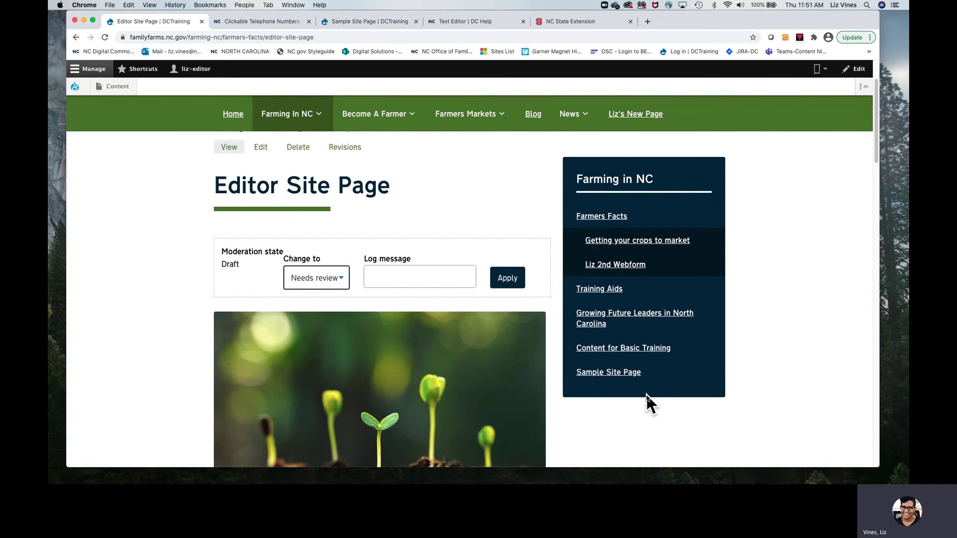
scroll(600, 434, "down", 5)
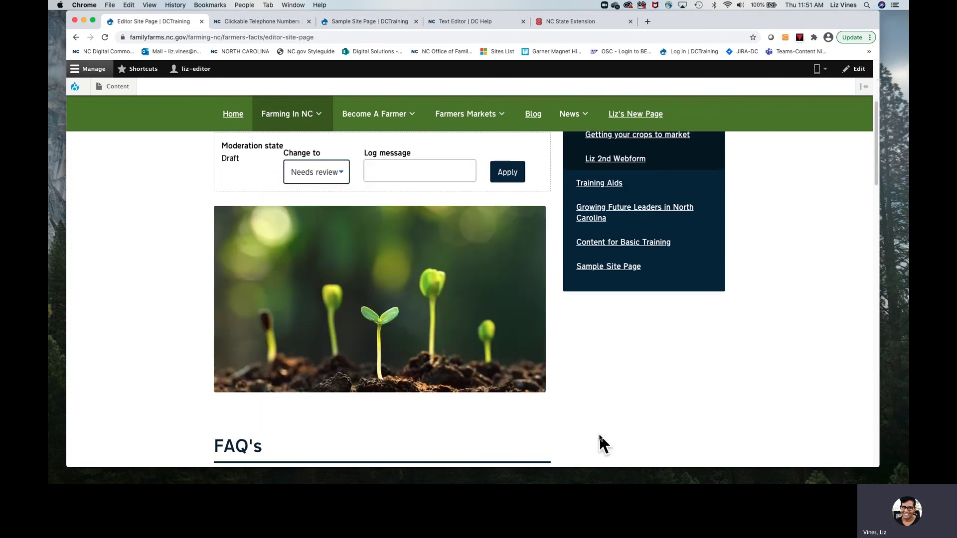
scroll(598, 432, "up", 7)
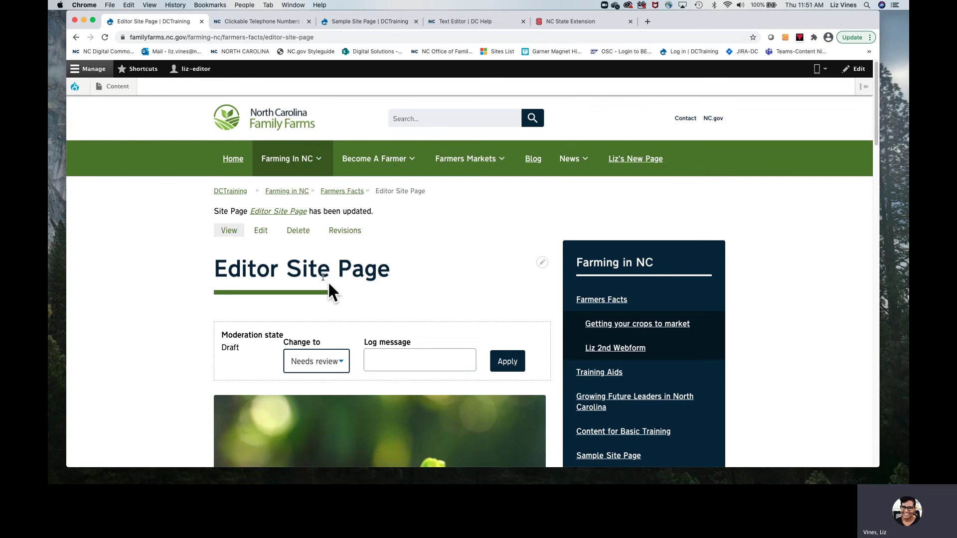
Step: Reopen the Editor Site Page edit form and scroll to the Related Content URL and link text fields
left_click(261, 232)
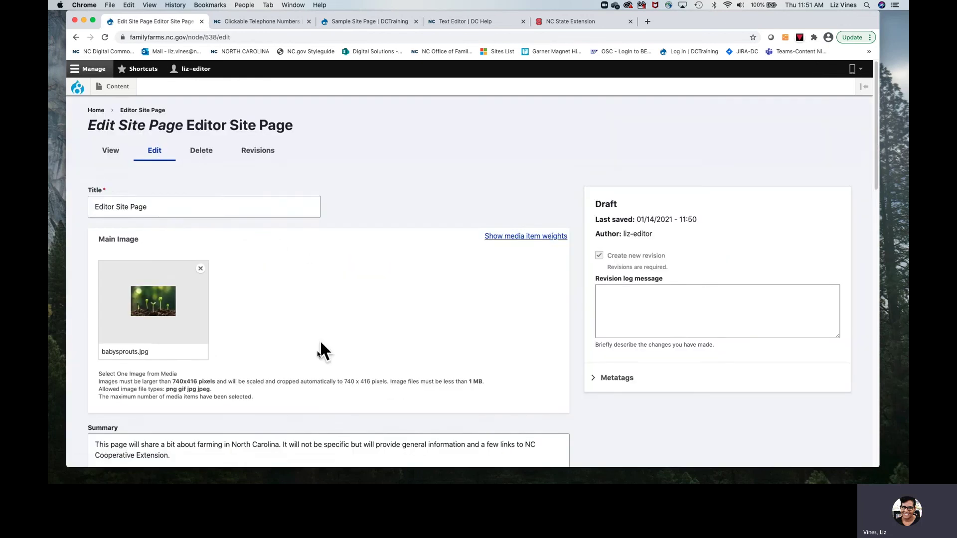
scroll(318, 349, "down", 15)
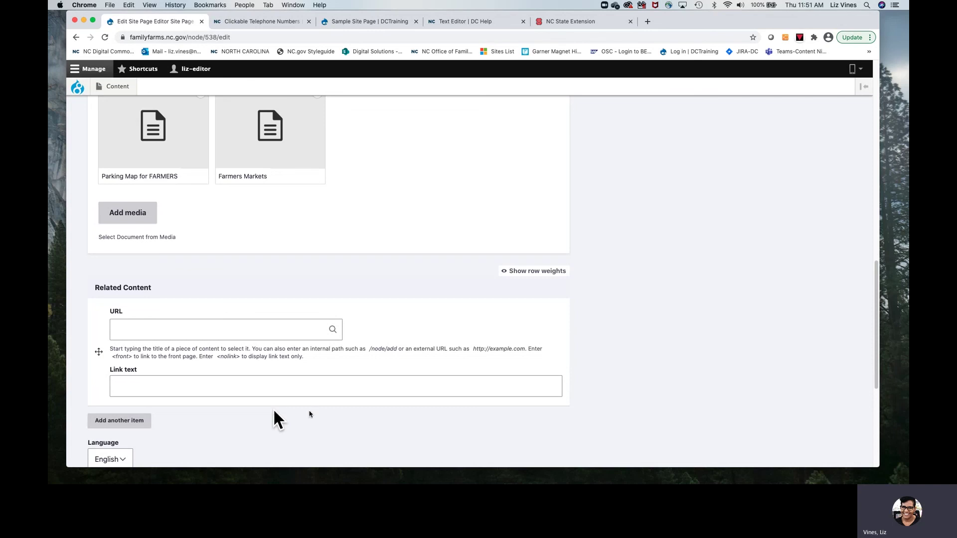
scroll(402, 326, "down", 2)
left_click(127, 246)
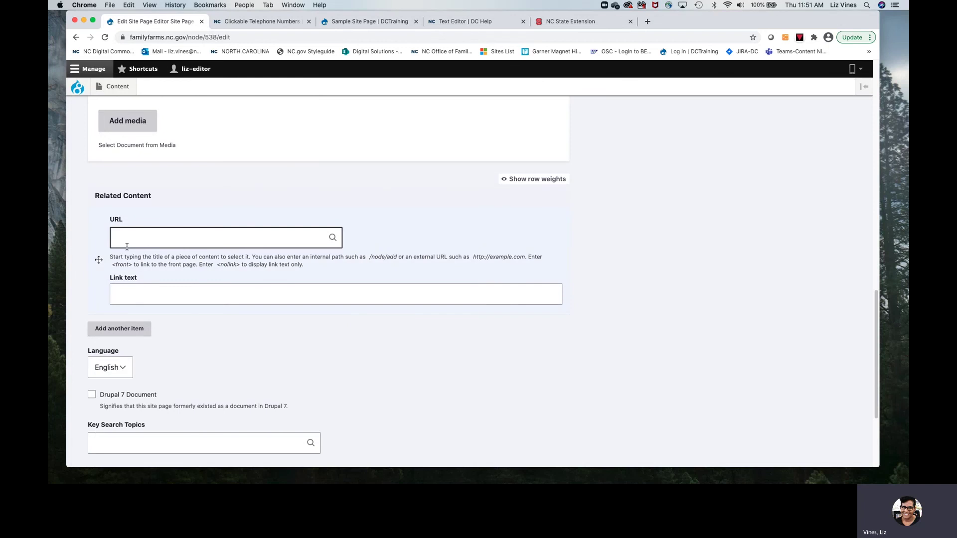
left_click(162, 289)
Step: Copy the NC State Extension web address and return to the empty Related Content URL field
left_click(571, 21)
left_click(161, 39)
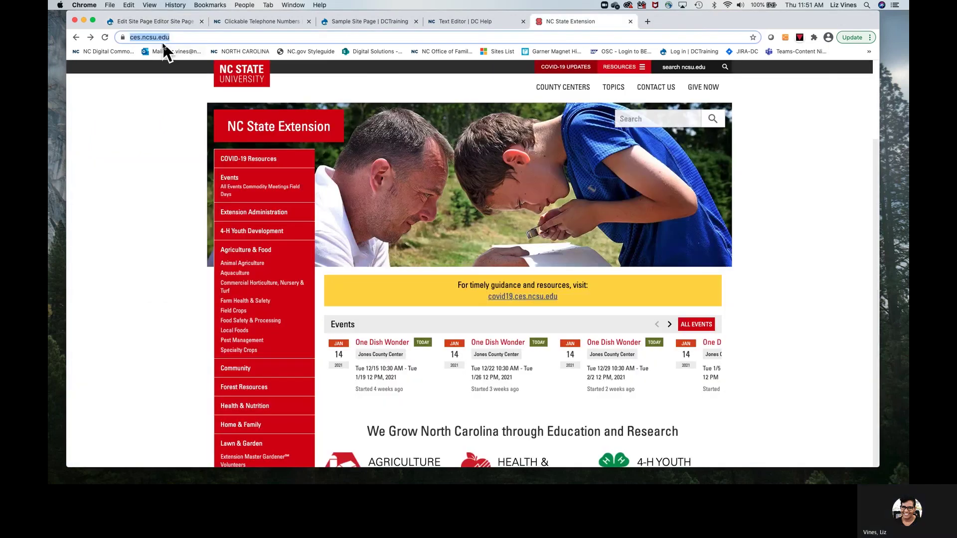
left_click(156, 39)
triple_click(156, 39)
key("super+c")
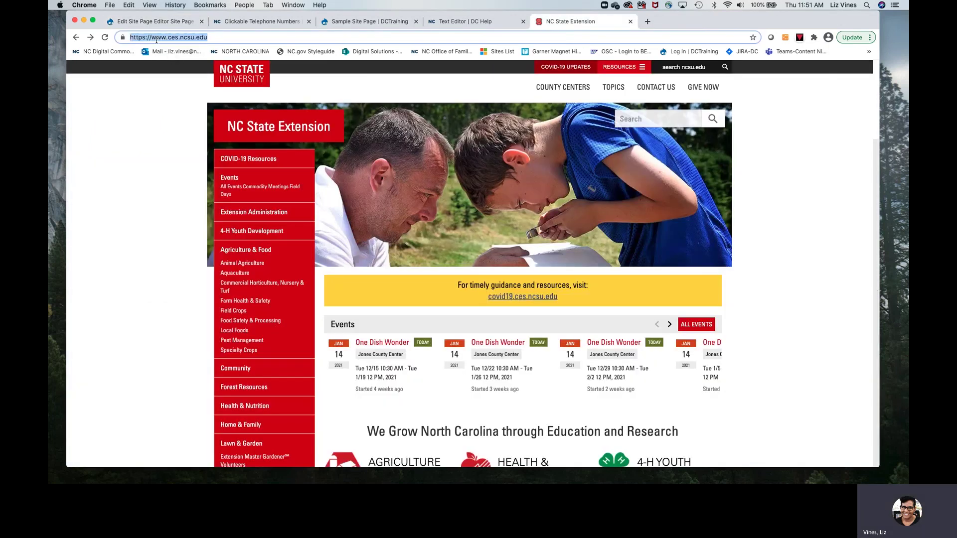
left_click(154, 21)
left_click(140, 238)
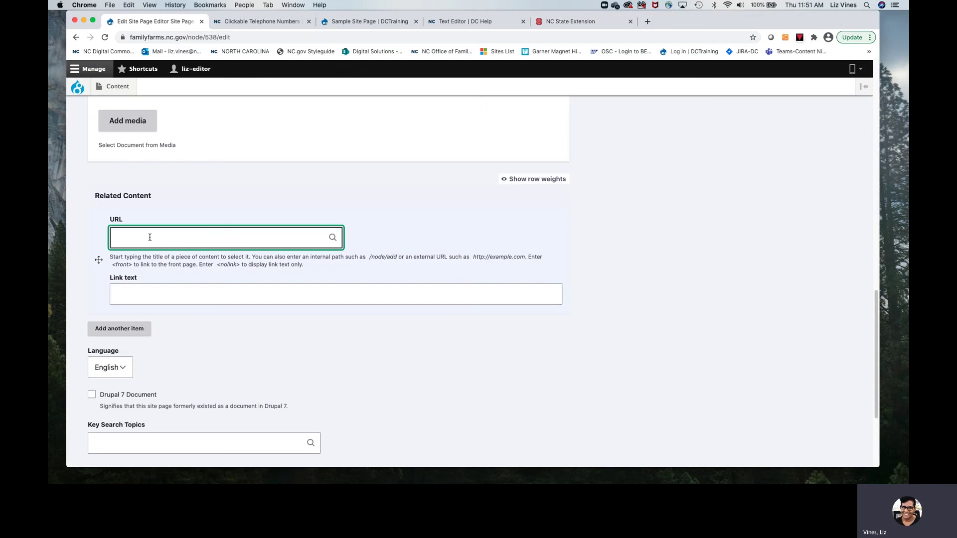
key("super+v")
left_click(149, 293)
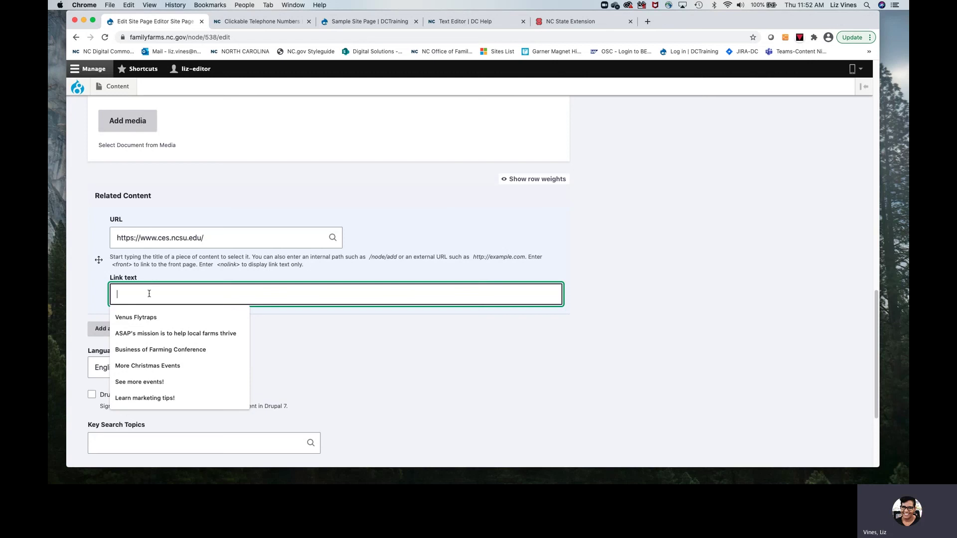
type("NC C")
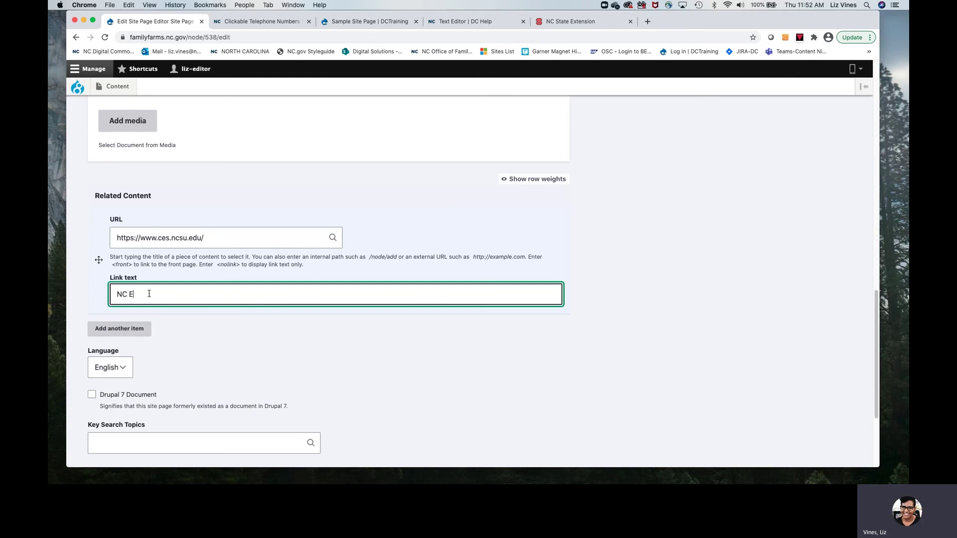
type("xtension")
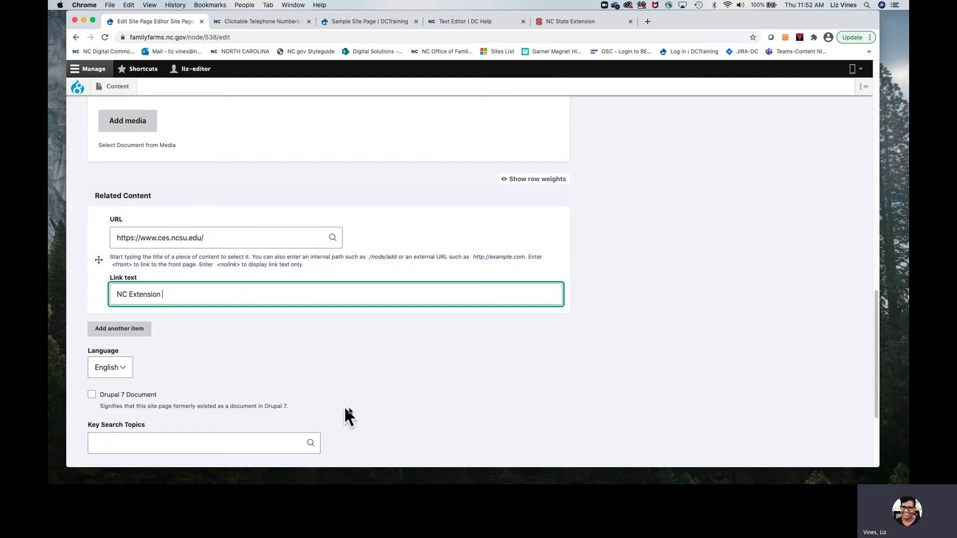
scroll(346, 408, "down", 5)
left_click(106, 408)
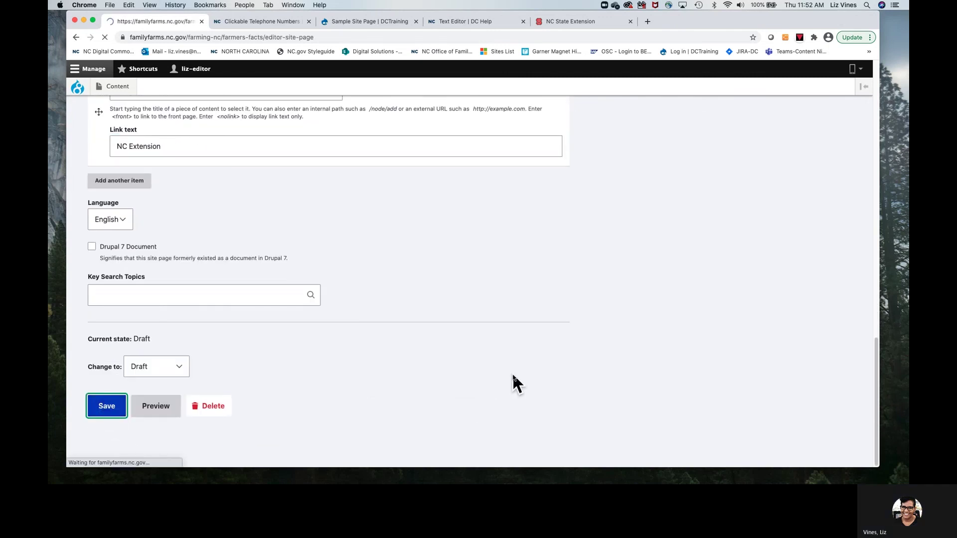
Step: Scroll the updated page down to Related Content to verify the NC Extension link, then back up
scroll(787, 393, "down", 10)
scroll(773, 393, "down", 15)
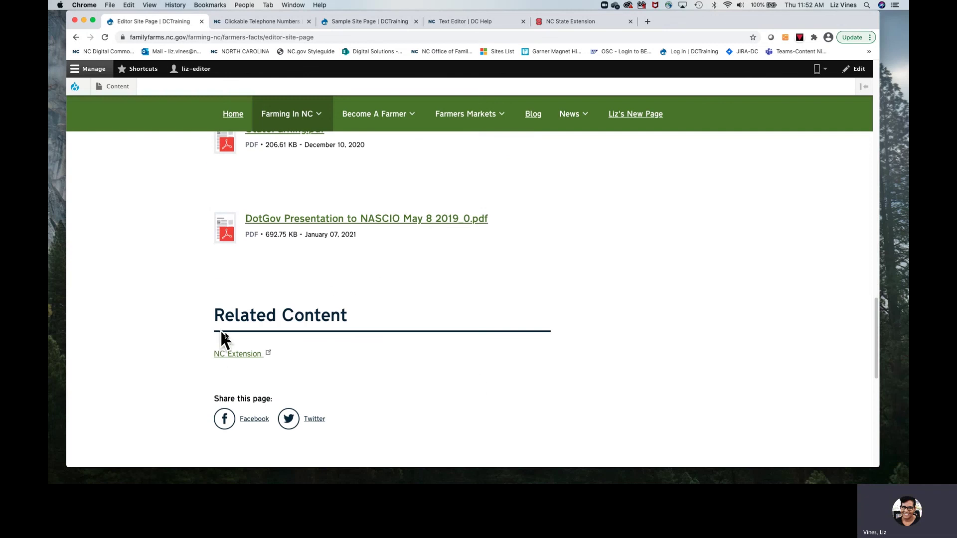
scroll(397, 374, "down", 2)
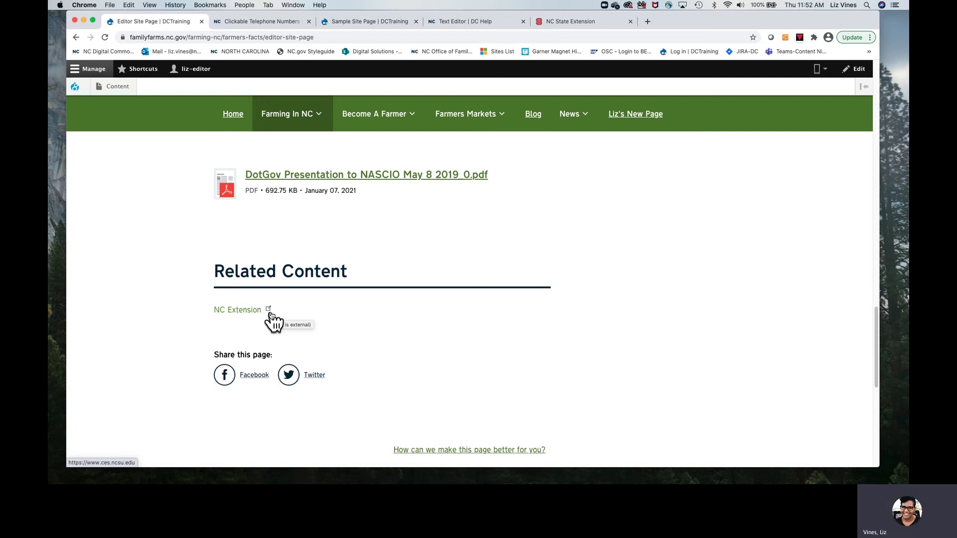
scroll(671, 367, "up", 3)
scroll(670, 367, "up", 10)
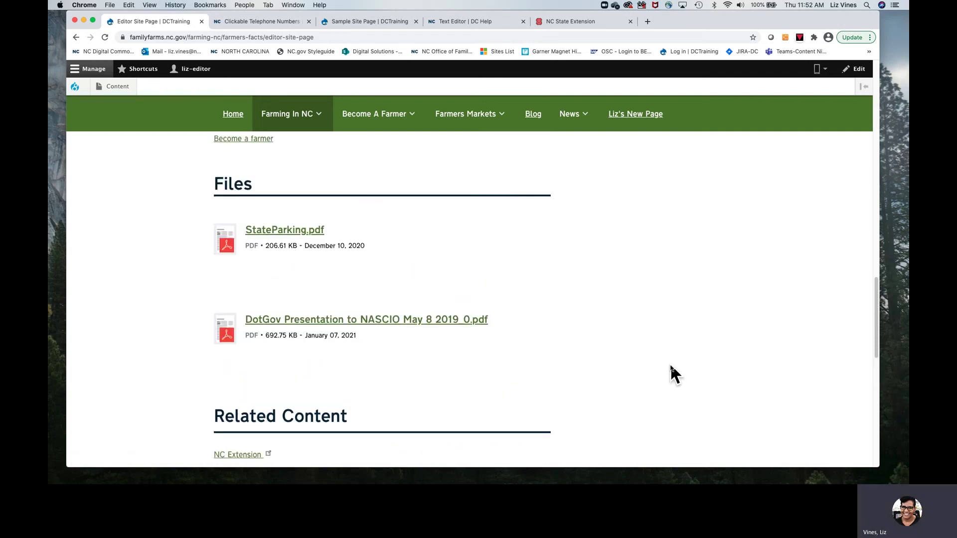
scroll(670, 367, "up", 15)
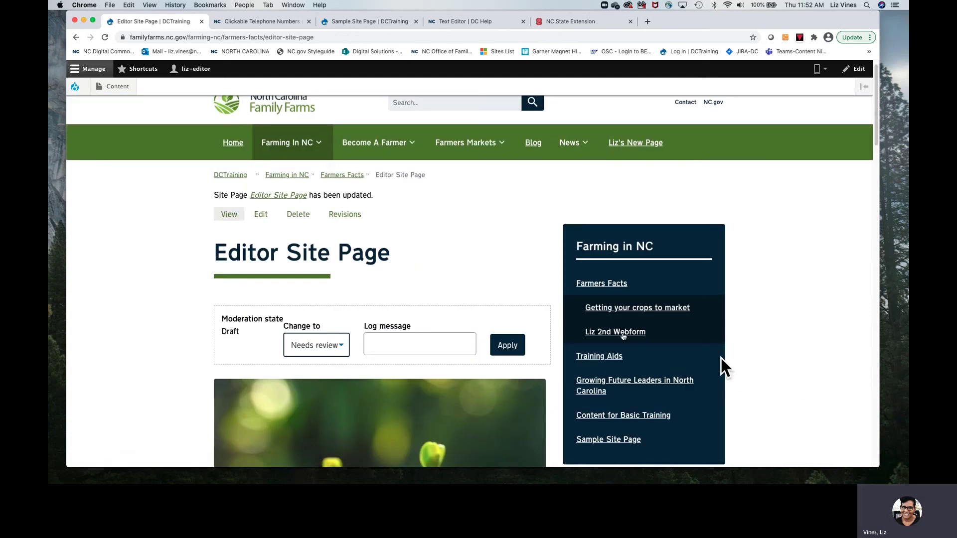
Step: Reopen the Editor Site Page edit form and scroll down through its fields
left_click(268, 214)
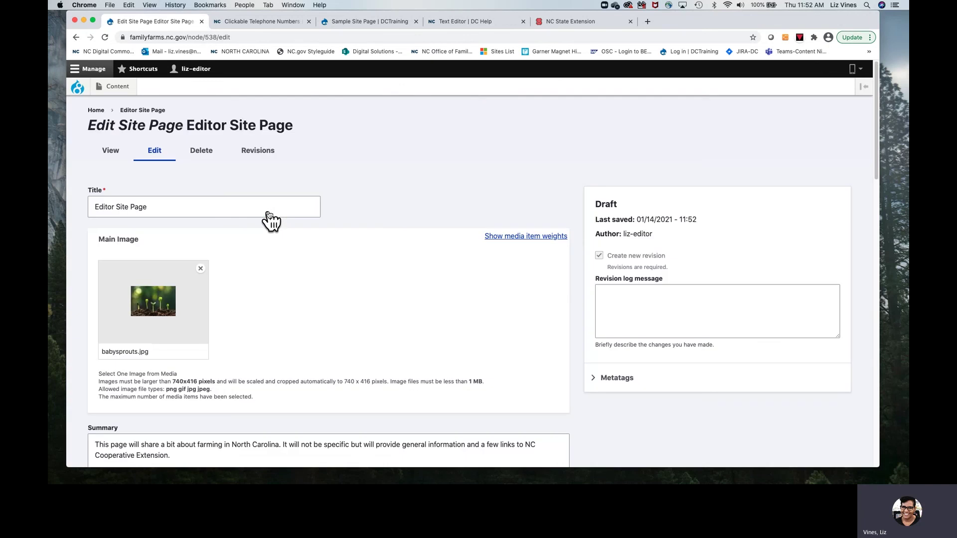
scroll(286, 260, "down", 5)
scroll(286, 260, "up", 5)
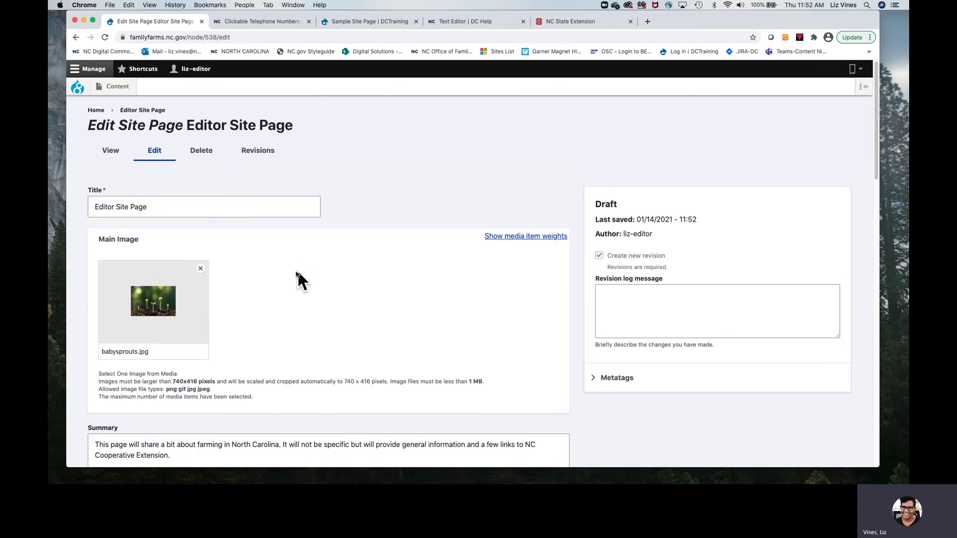
scroll(296, 273, "down", 10)
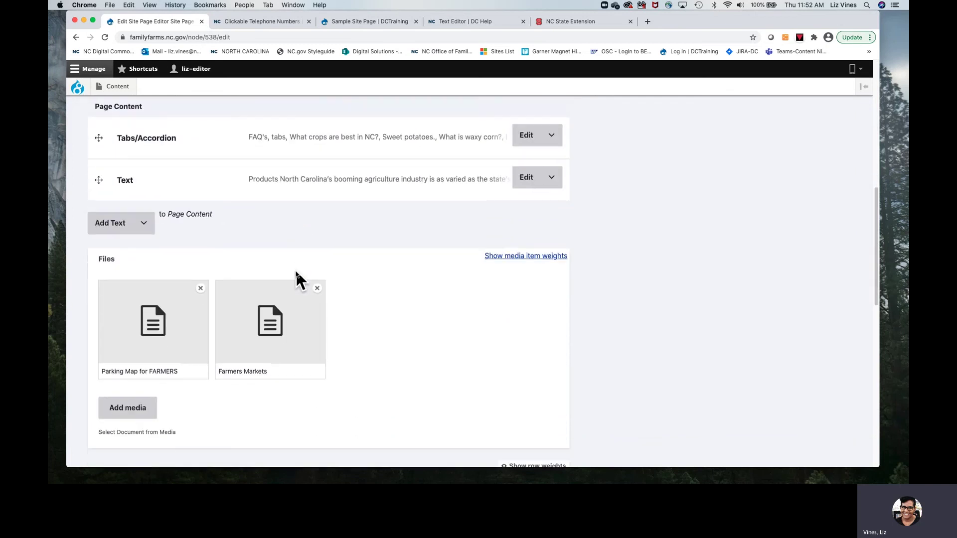
scroll(296, 273, "down", 7)
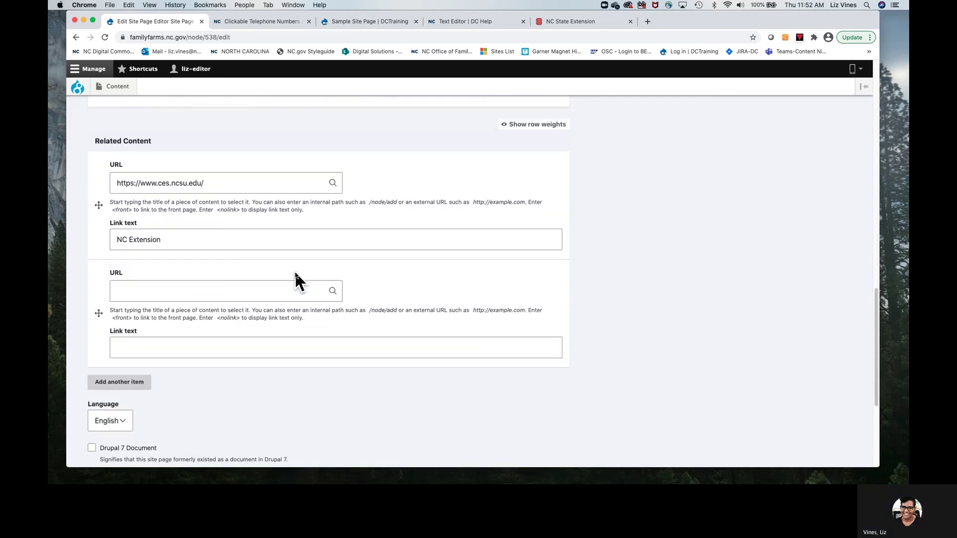
scroll(295, 273, "down", 3)
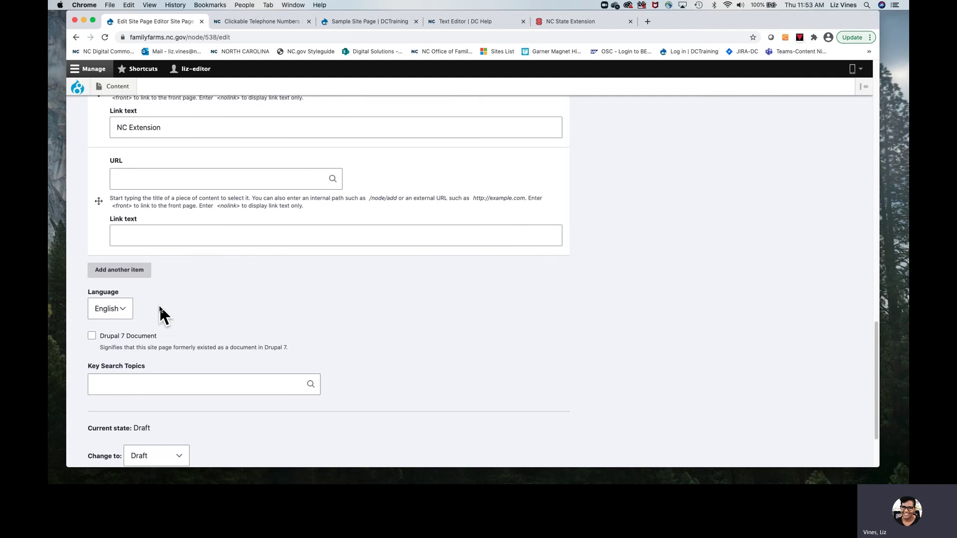
scroll(230, 324, "down", 1)
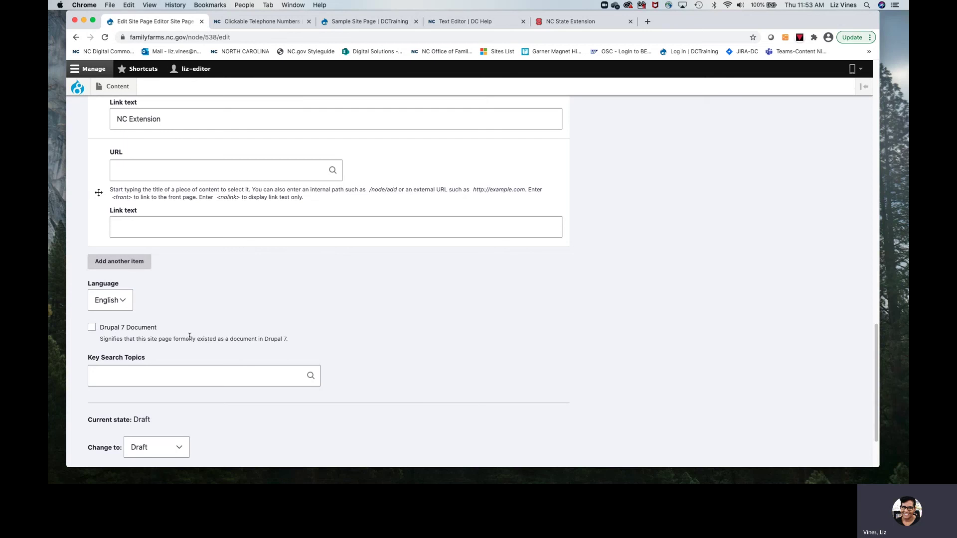
scroll(414, 311, "down", 1)
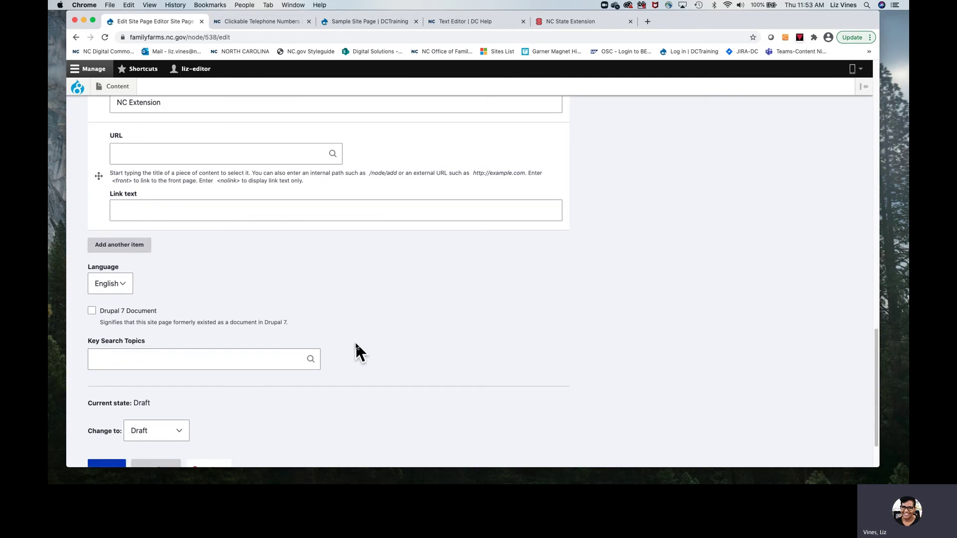
Step: Leave Key Search Topics empty and keep the moderation state at Draft
left_click(104, 366)
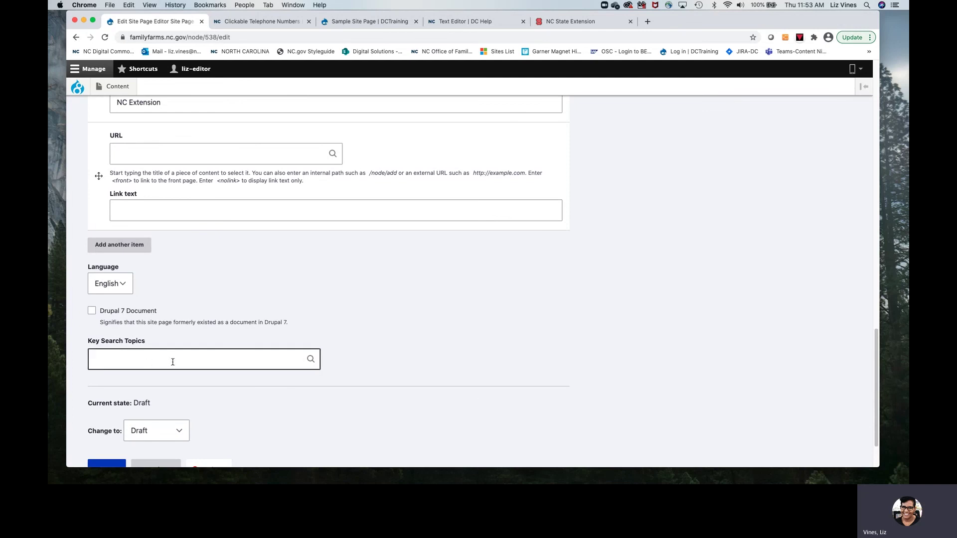
left_click(236, 379)
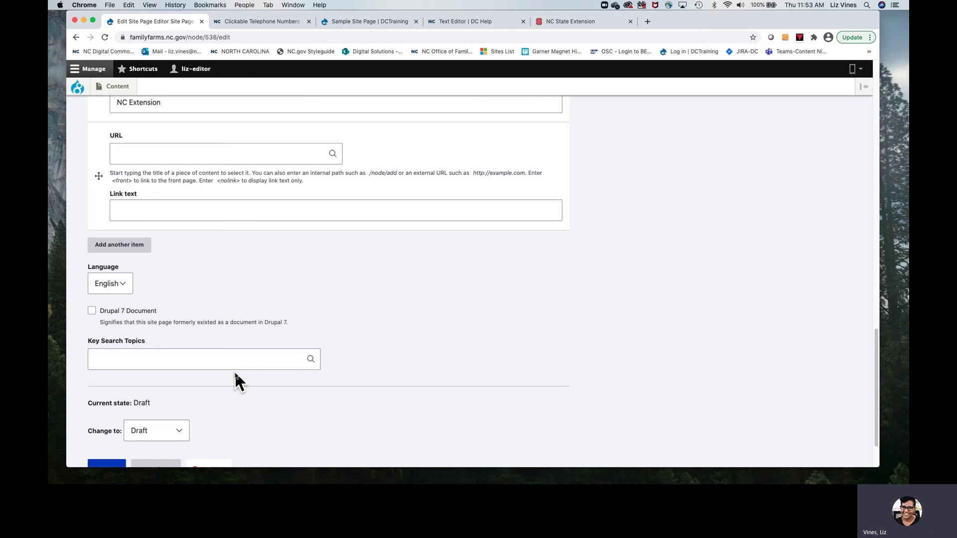
scroll(375, 371, "down", 3)
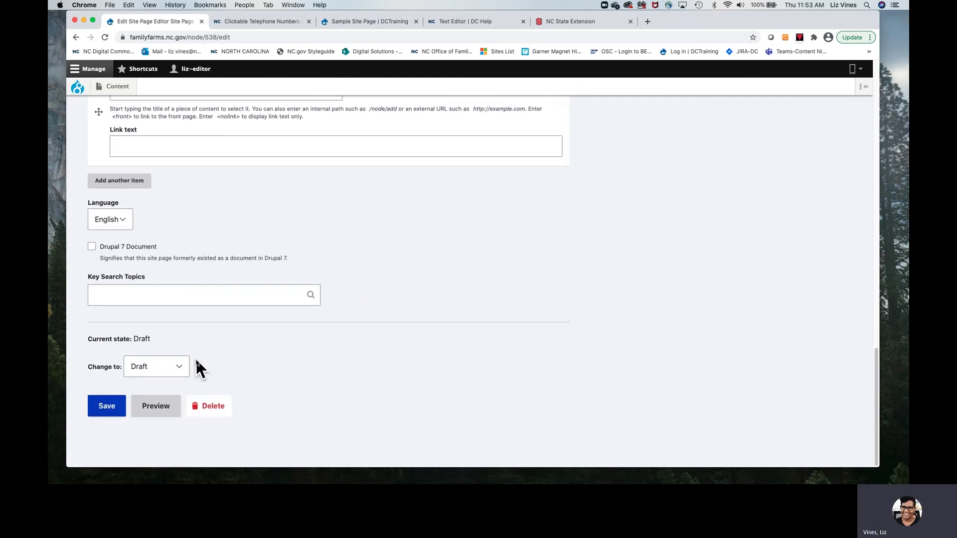
left_click(182, 367)
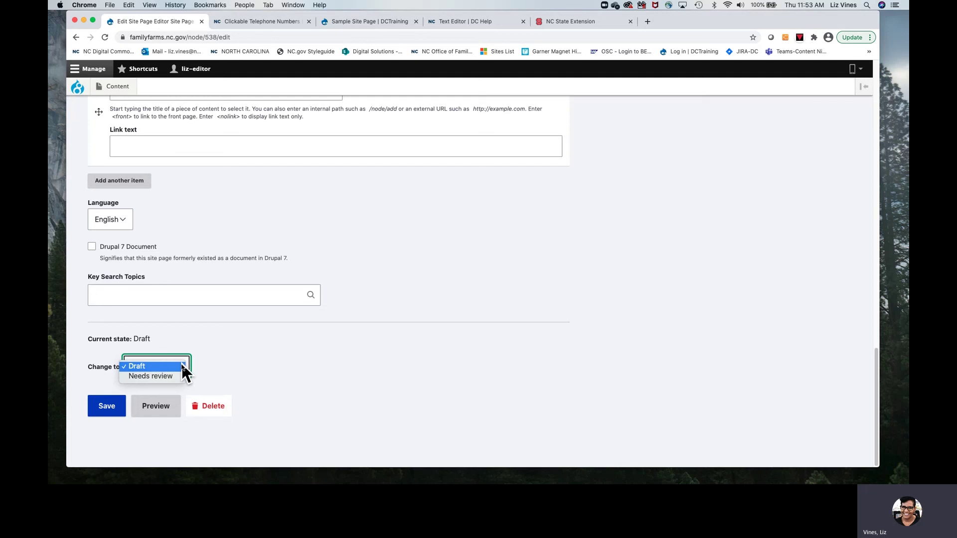
left_click(183, 368)
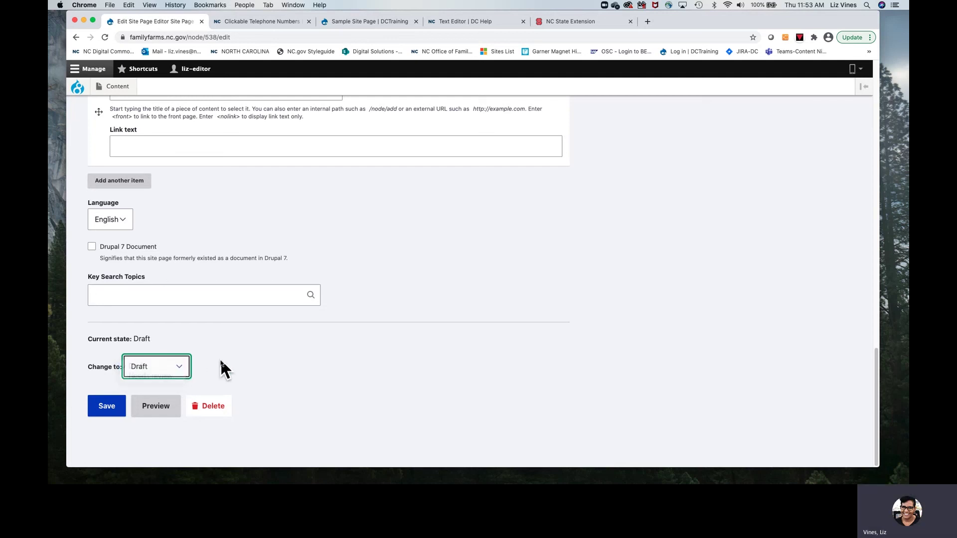
Step: Preview the Editor Site Page and scroll through the preview
left_click(155, 414)
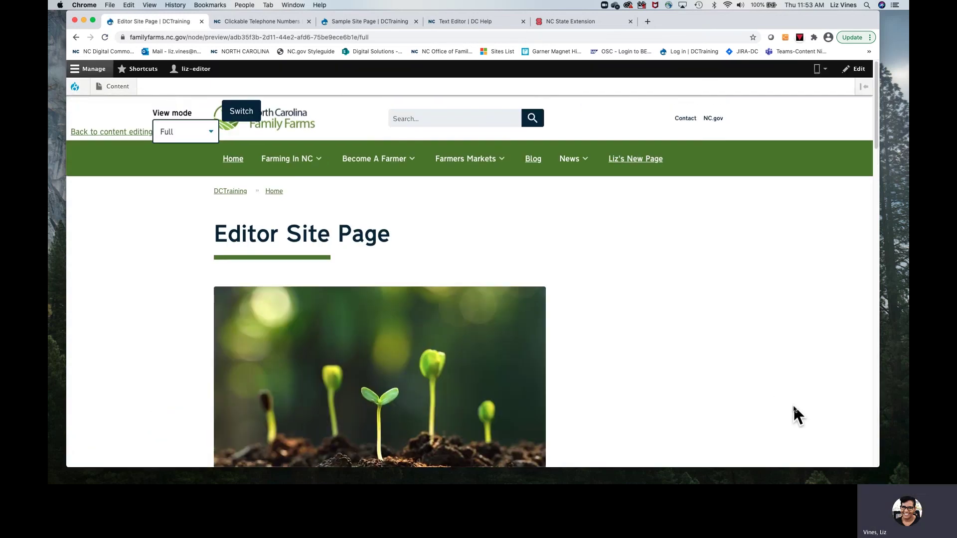
scroll(790, 405, "down", 3)
scroll(775, 410, "down", 6)
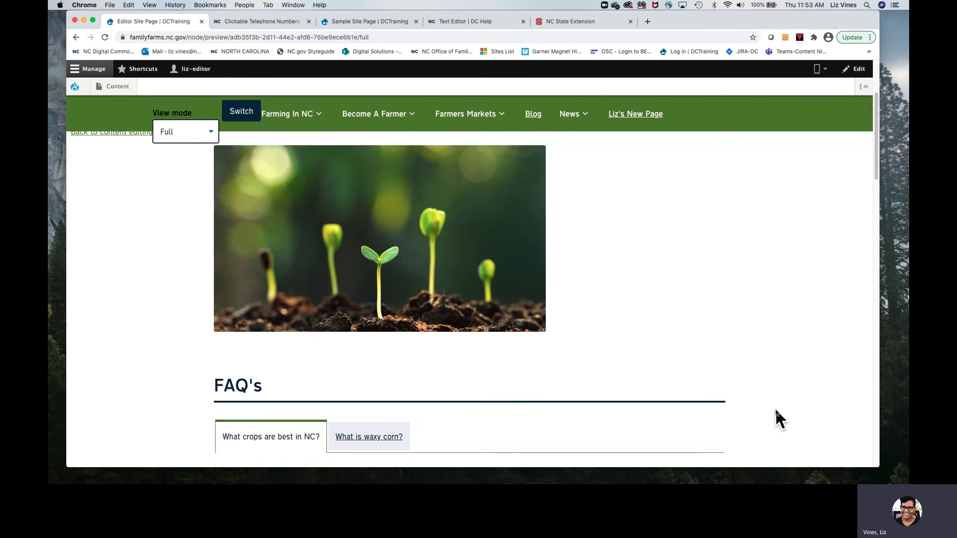
scroll(775, 410, "down", 3)
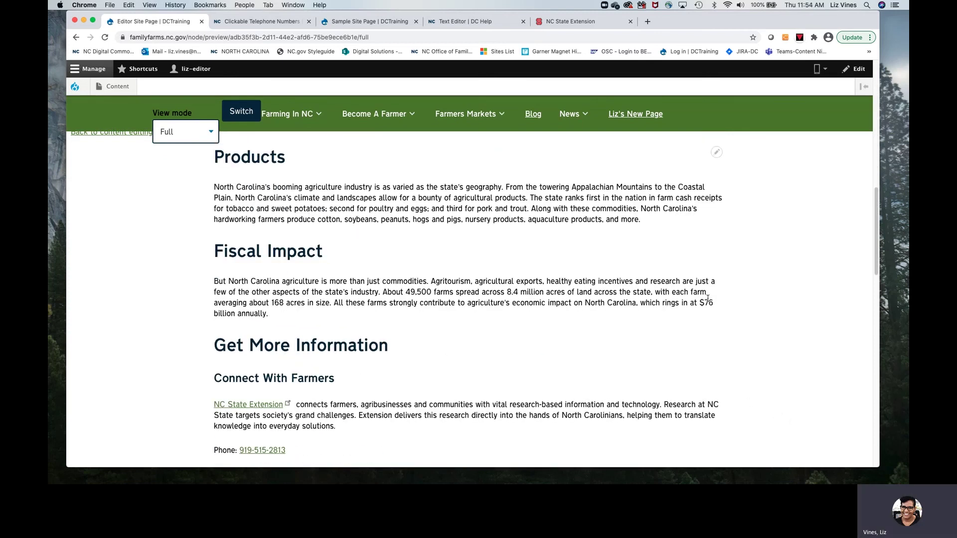
scroll(761, 333, "down", 1)
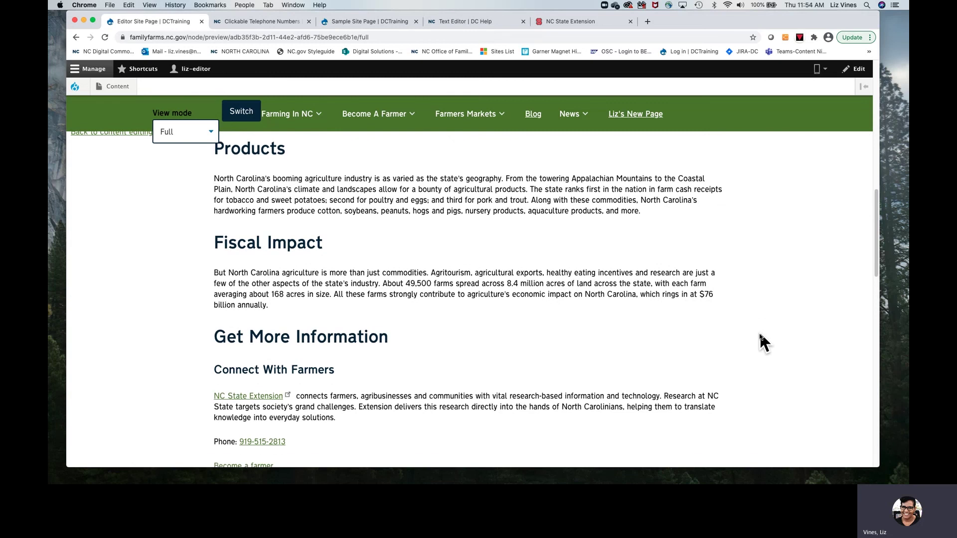
scroll(758, 331, "up", 2)
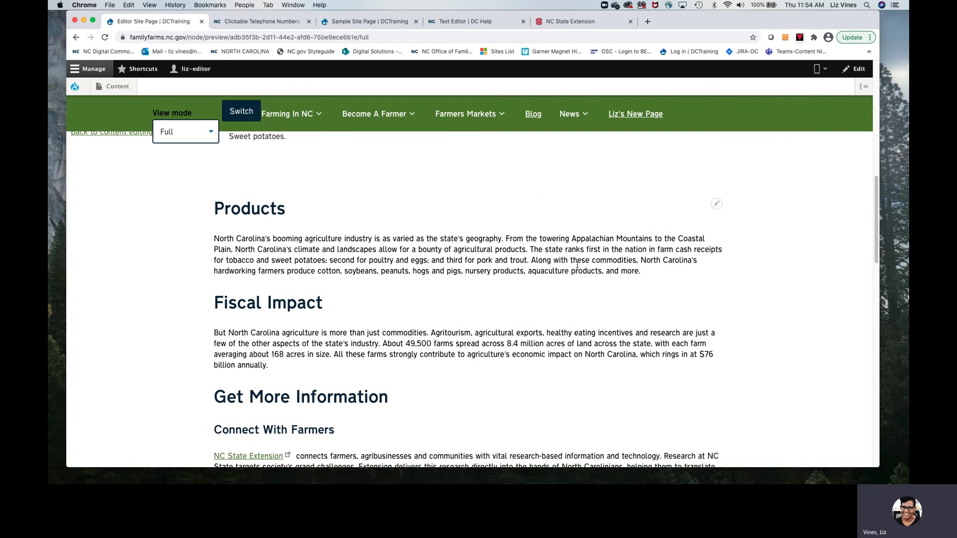
scroll(579, 271, "down", 5)
scroll(579, 271, "down", 4)
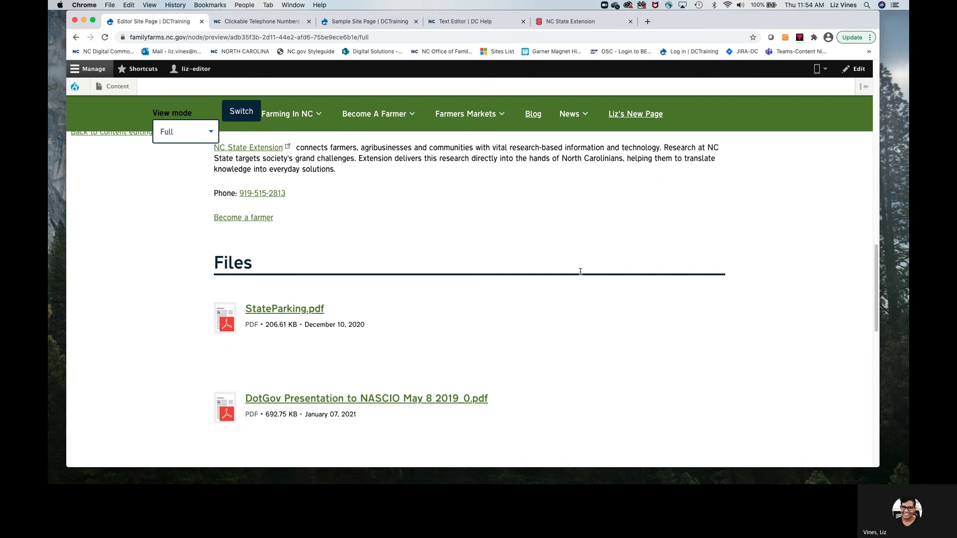
scroll(581, 274, "up", 15)
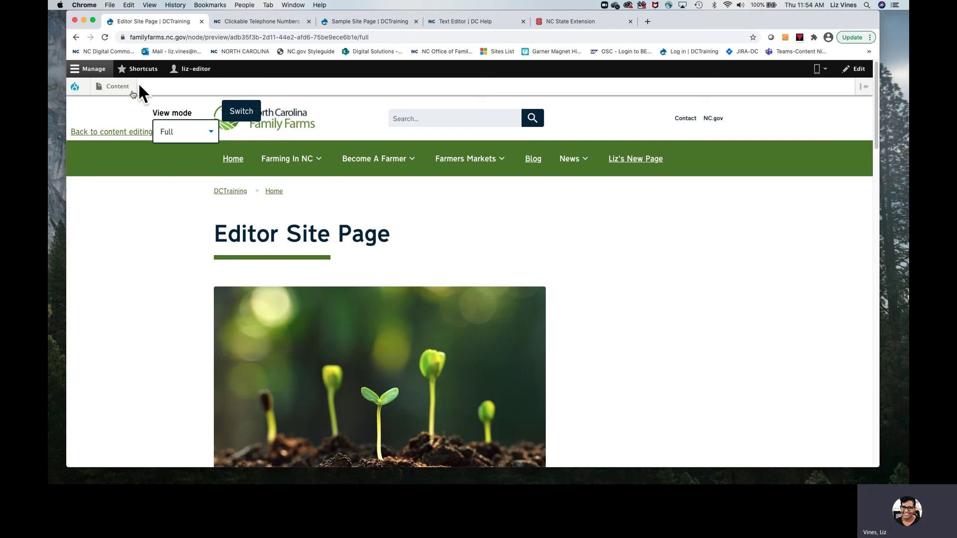
Step: Keep the preview's view mode set to Full and recheck the page
left_click(211, 133)
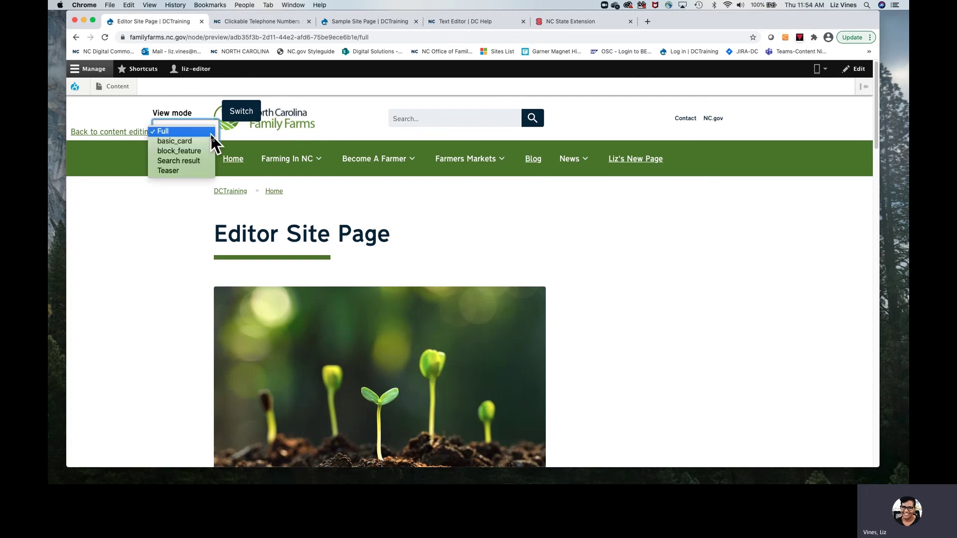
left_click(210, 130)
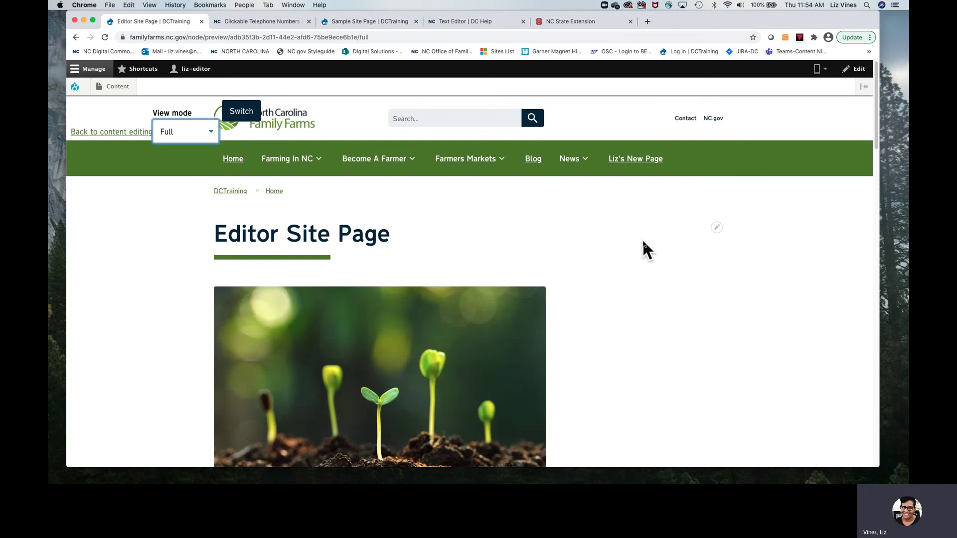
scroll(643, 244, "down", 3)
scroll(642, 238, "up", 3)
Step: Back in the edit form, change the moderation state to Needs review and save
left_click(110, 132)
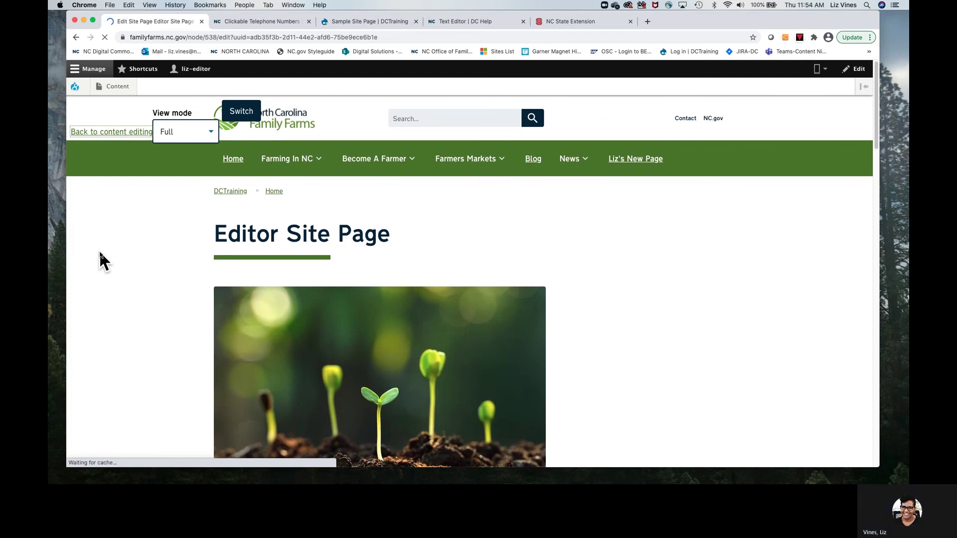
scroll(230, 304, "down", 10)
scroll(230, 298, "down", 10)
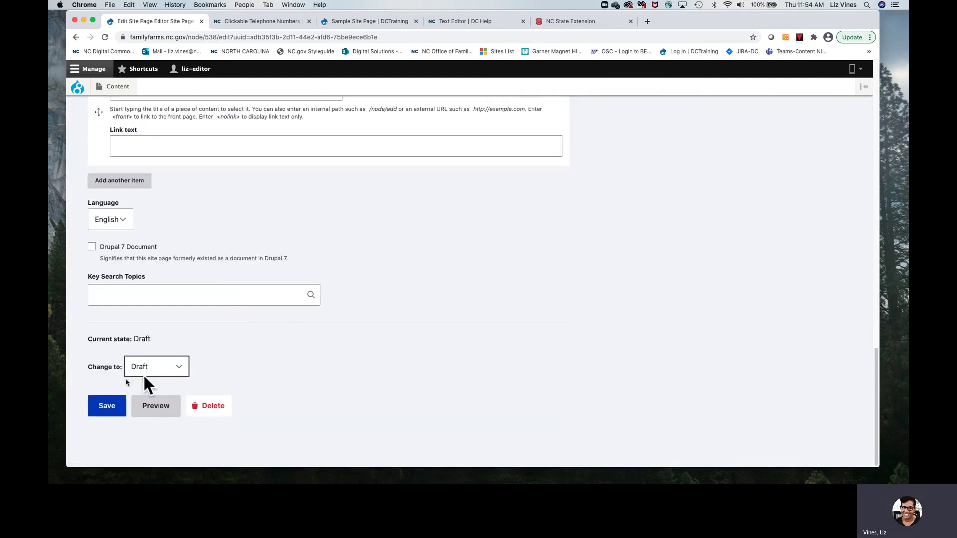
left_click(174, 369)
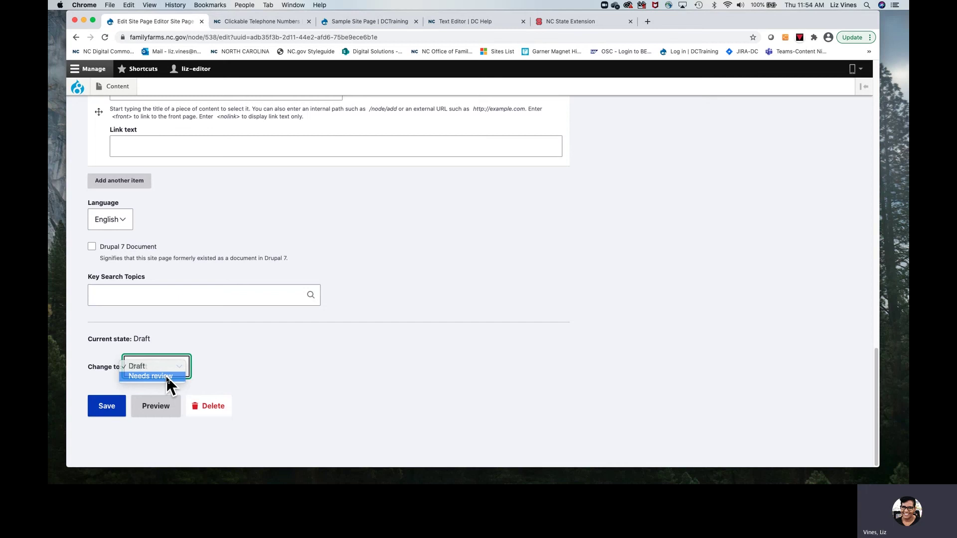
left_click(170, 379)
left_click(102, 405)
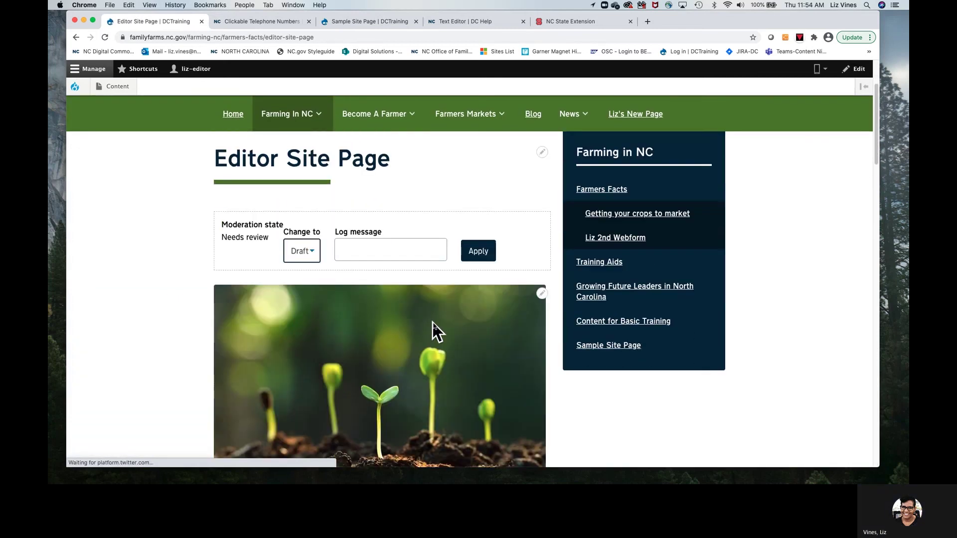
Step: Scroll through the saved page to review it in its Needs review state
scroll(615, 387, "down", 5)
scroll(618, 394, "up", 4)
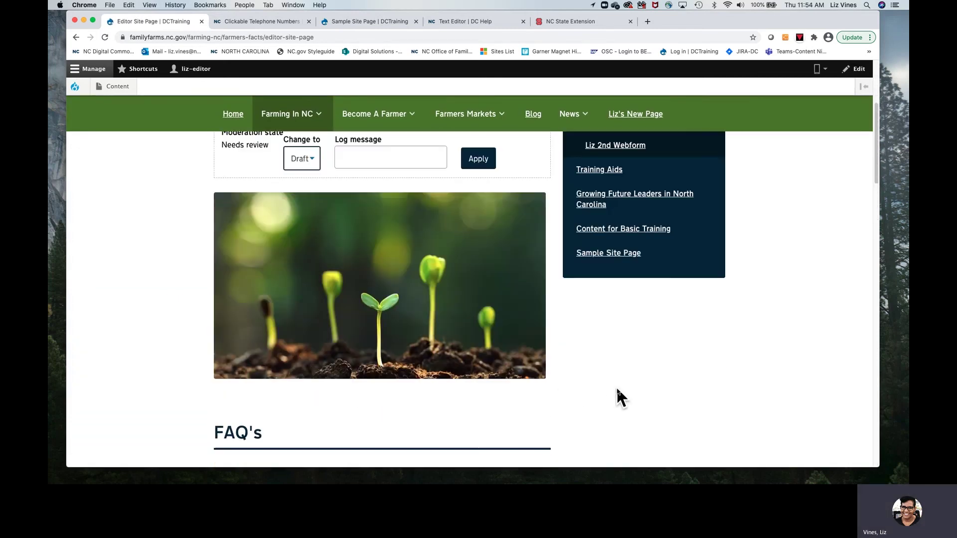
scroll(617, 397, "up", 4)
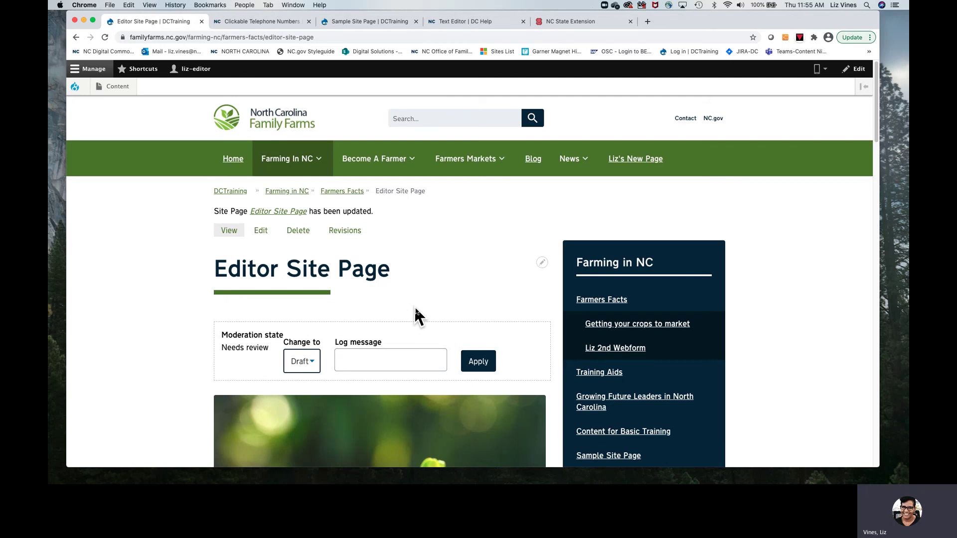
scroll(523, 307, "down", 1)
scroll(522, 299, "down", 4)
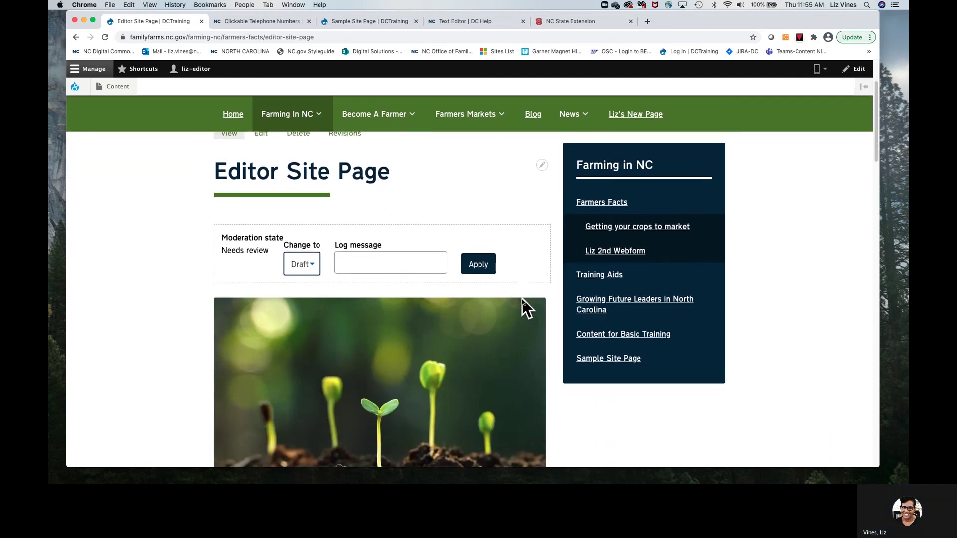
scroll(523, 306, "down", 12)
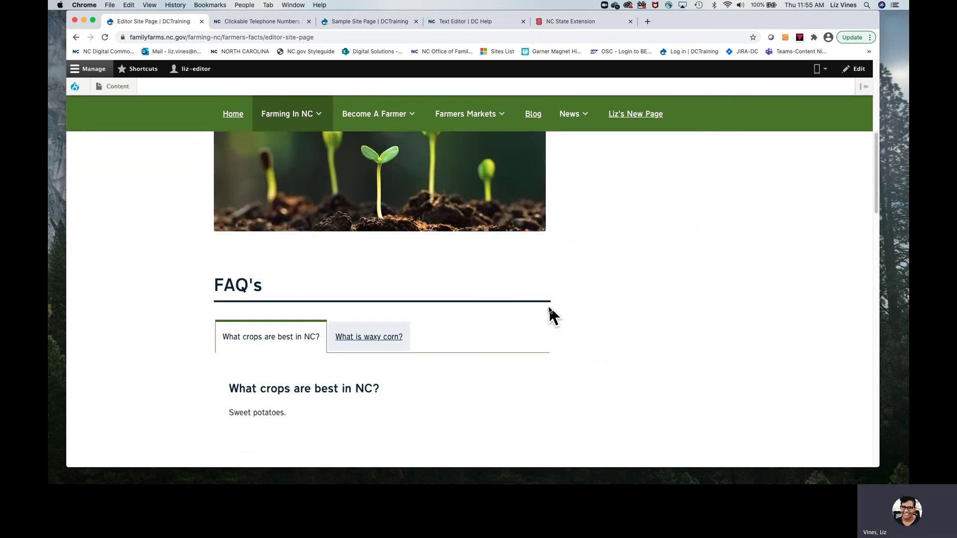
scroll(548, 307, "down", 5)
scroll(548, 307, "up", 12)
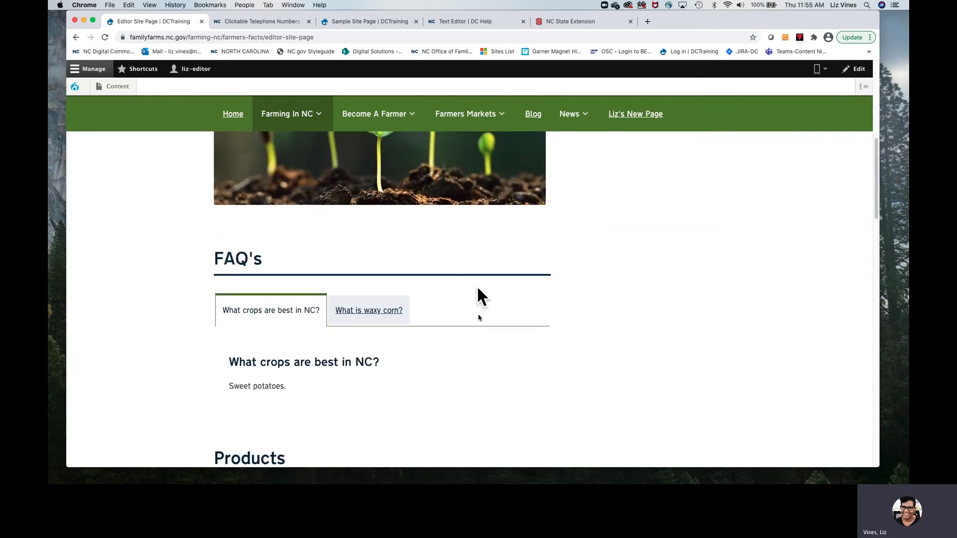
scroll(566, 372, "up", 10)
scroll(523, 414, "down", 15)
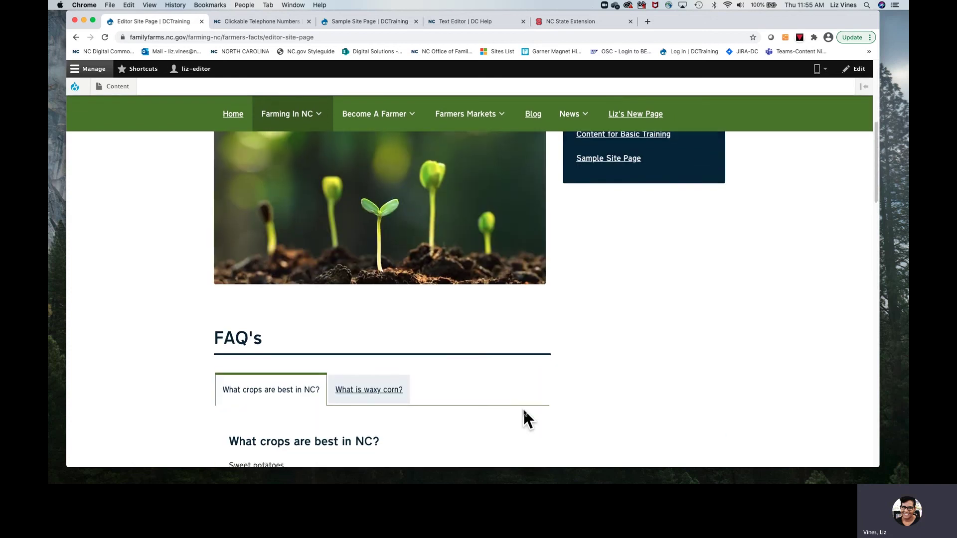
scroll(523, 410, "down", 2)
scroll(523, 410, "up", 17)
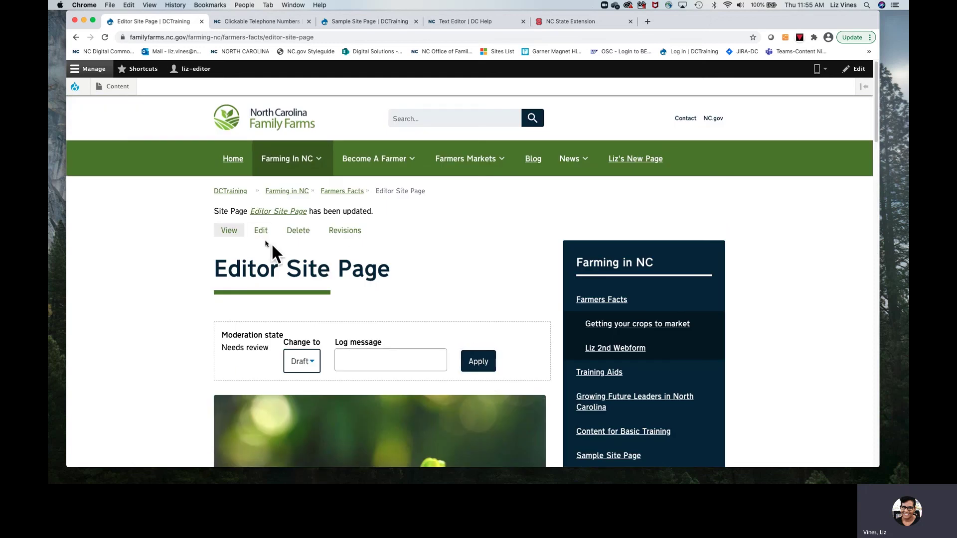
Step: In the edit form, drag the Text row above Tabs/Accordion in Page Content
left_click(258, 231)
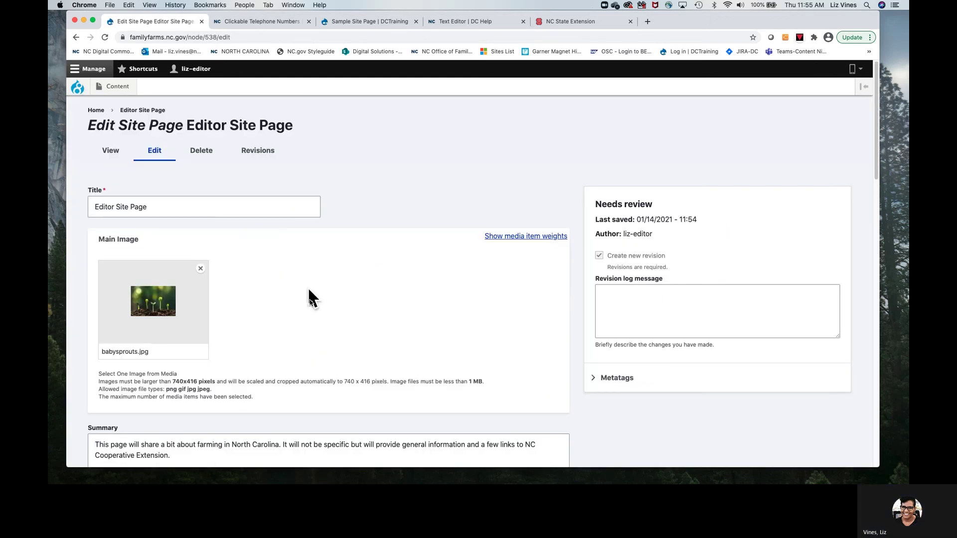
scroll(308, 299, "down", 5)
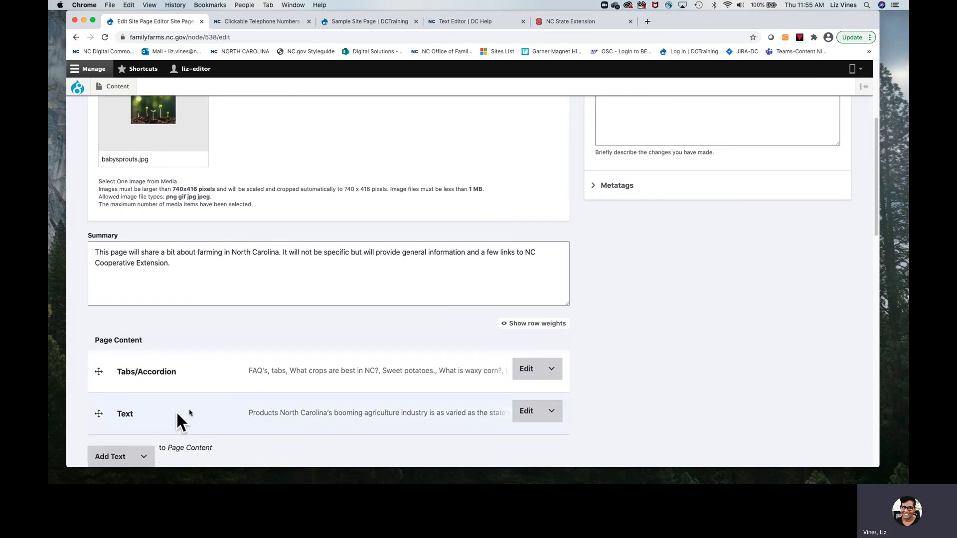
scroll(633, 374, "down", 1)
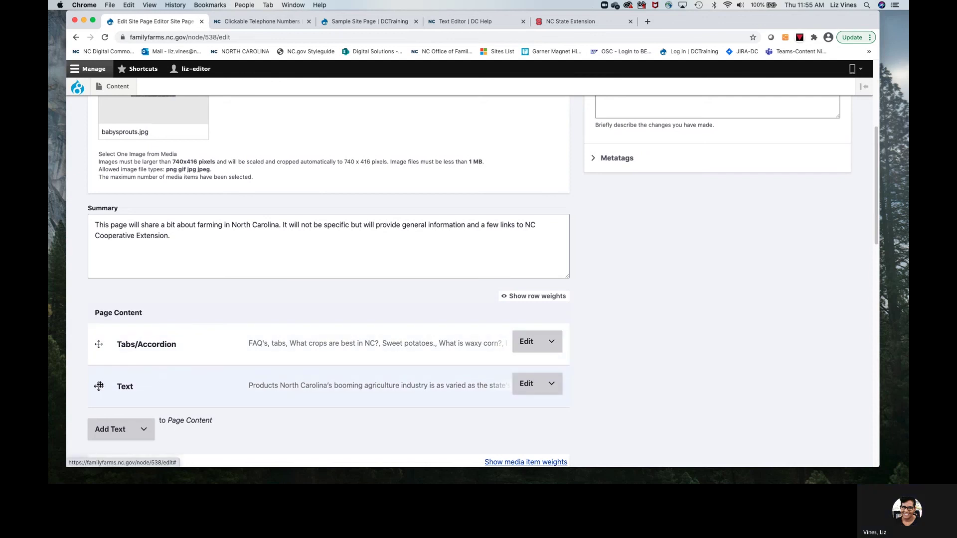
left_click_drag(99, 385, 93, 352)
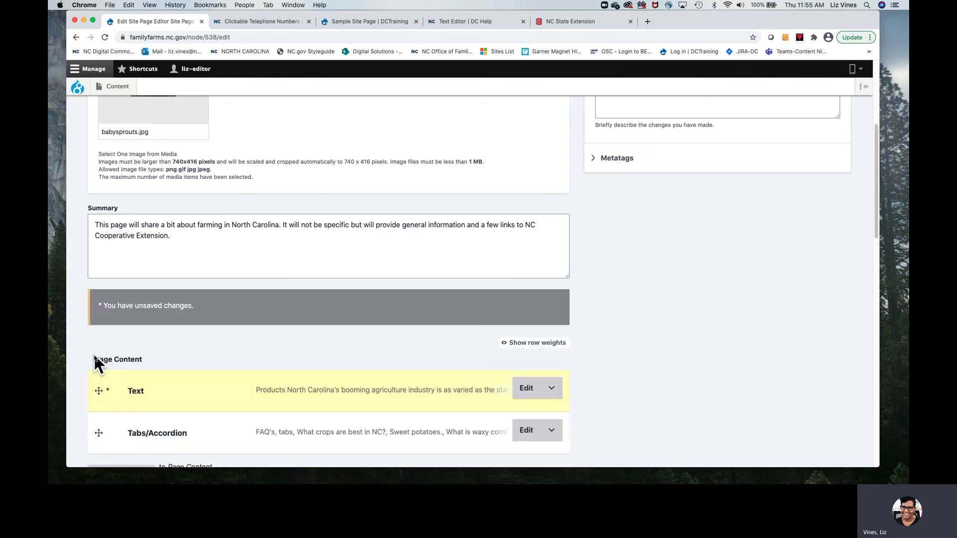
scroll(177, 353, "down", 2)
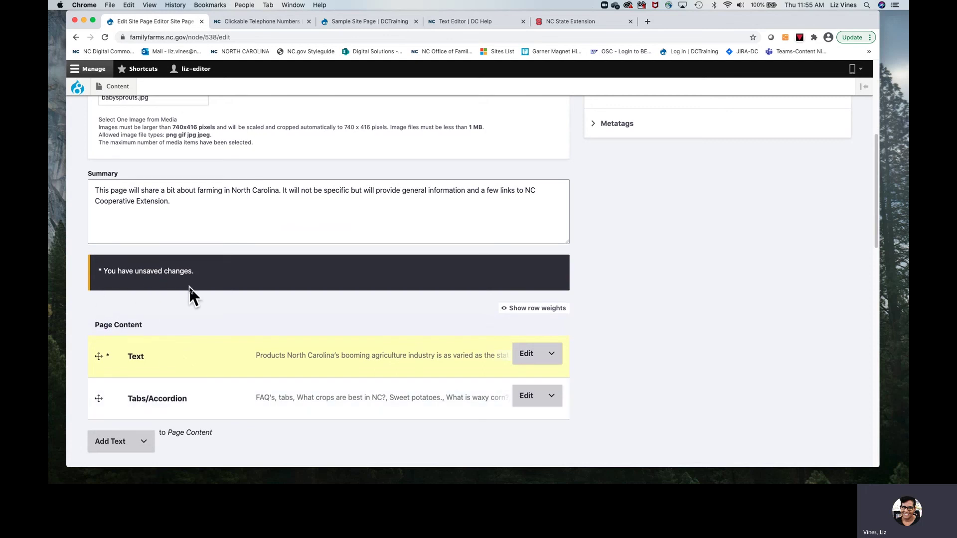
scroll(175, 323, "down", 1)
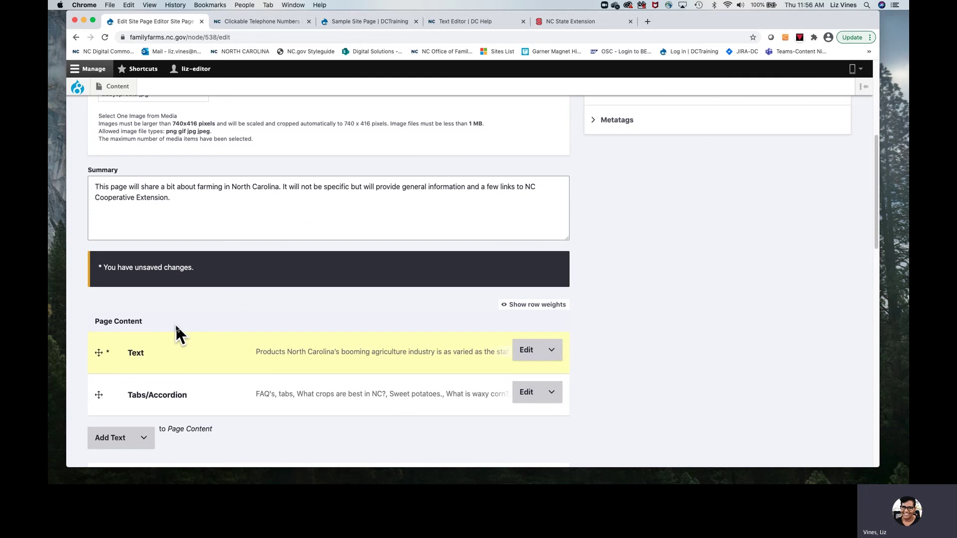
scroll(213, 410, "down", 20)
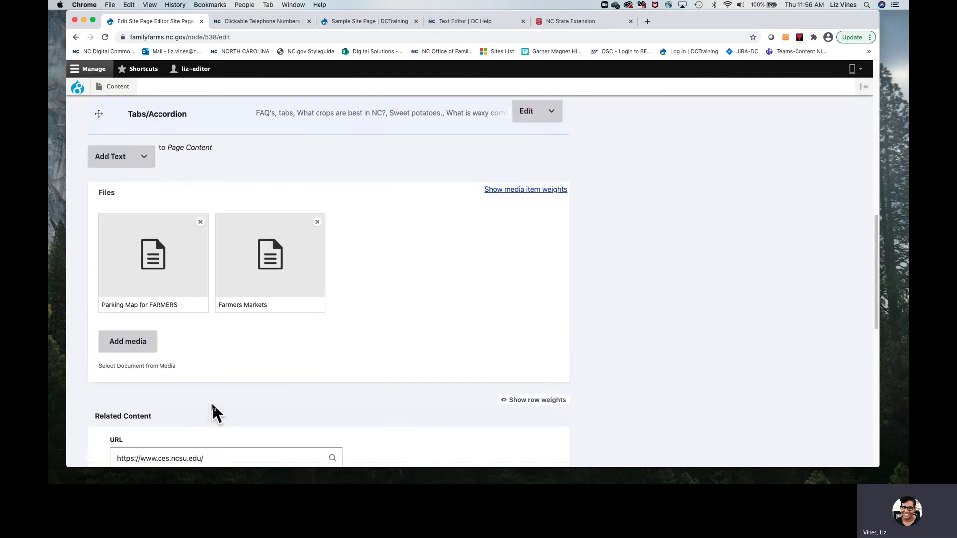
Step: Save the reordered page and check that the Products text now precedes the FAQ tabs
left_click(107, 411)
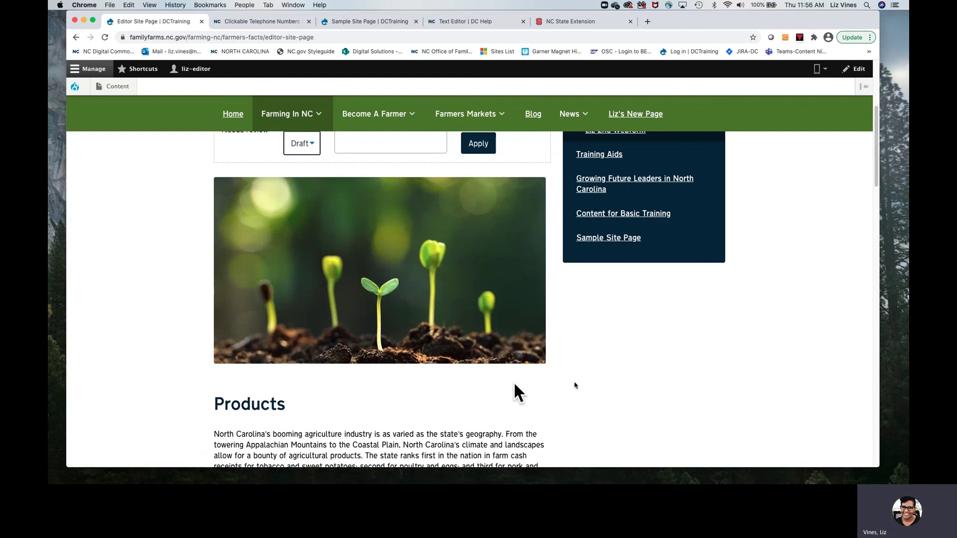
scroll(515, 391, "down", 4)
scroll(546, 390, "down", 3)
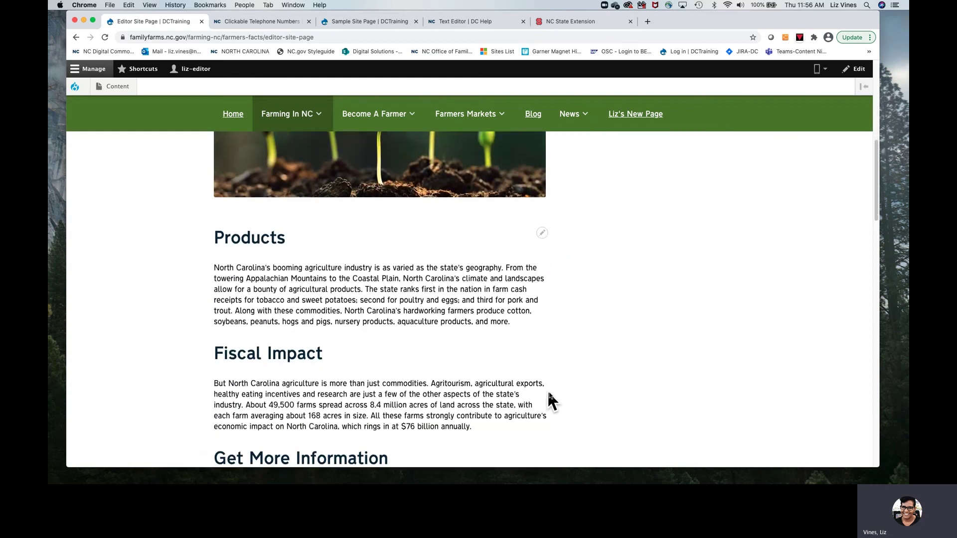
scroll(555, 391, "up", 6)
scroll(555, 391, "up", 3)
scroll(554, 392, "down", 15)
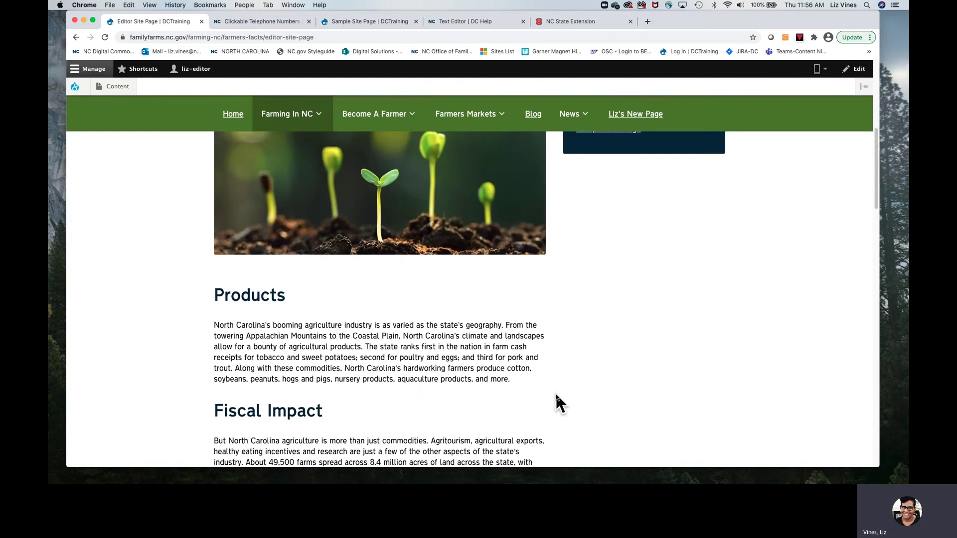
scroll(555, 391, "down", 5)
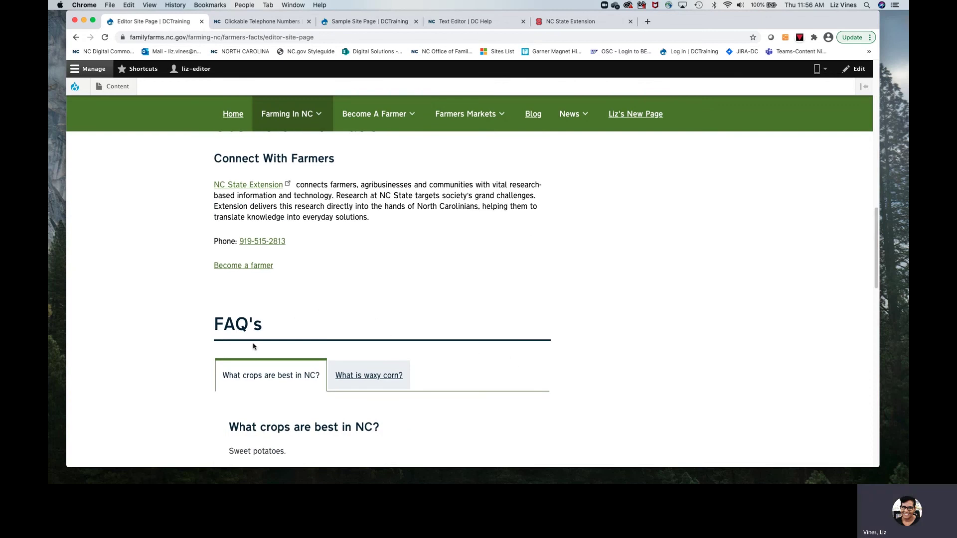
scroll(622, 381, "down", 15)
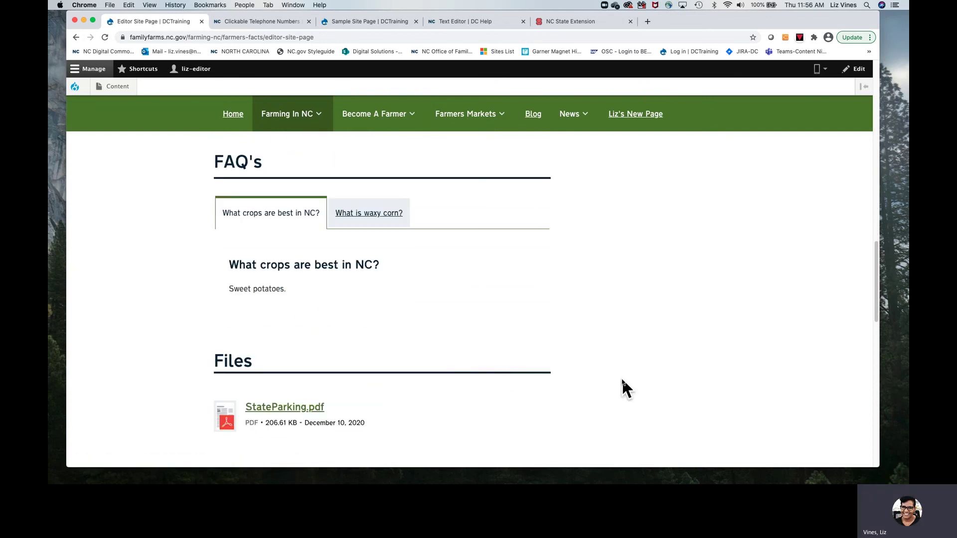
scroll(622, 379, "up", 20)
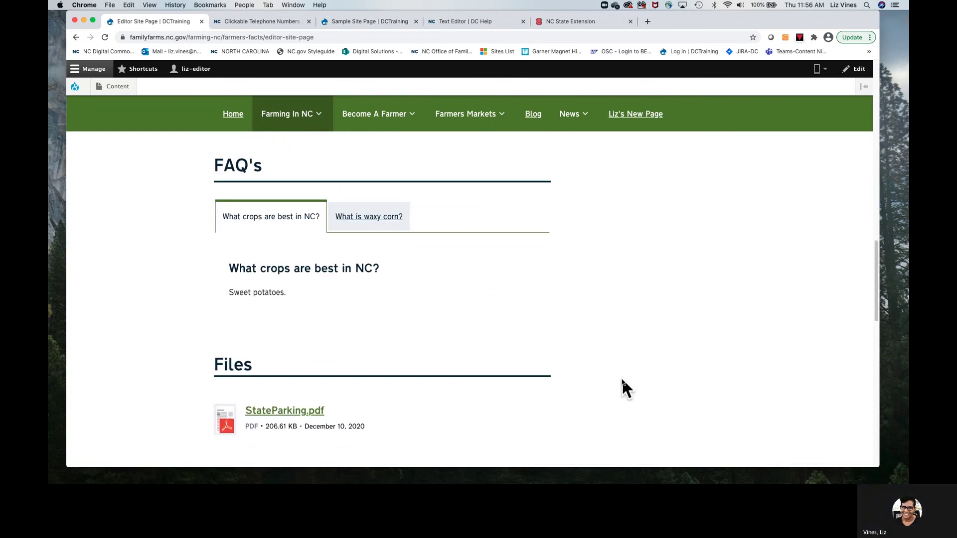
scroll(620, 376, "up", 20)
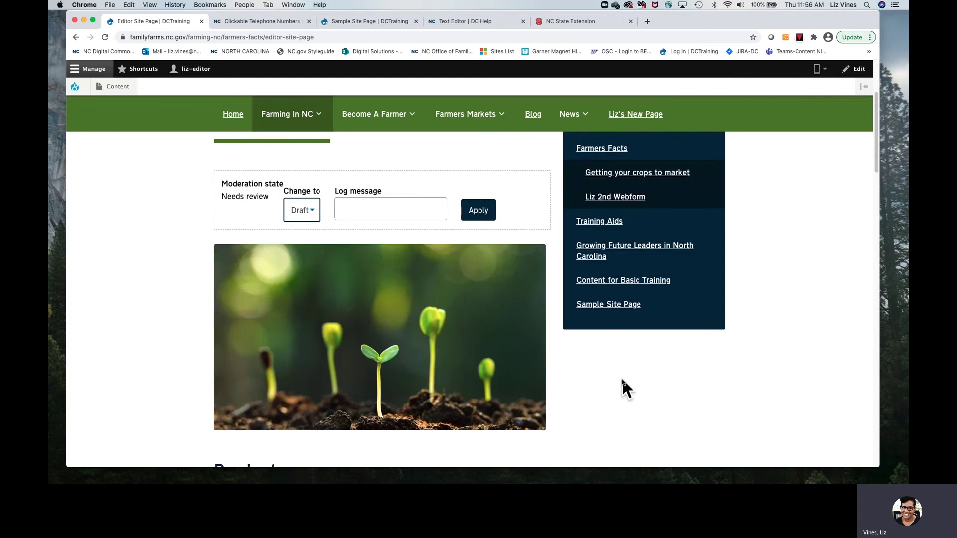